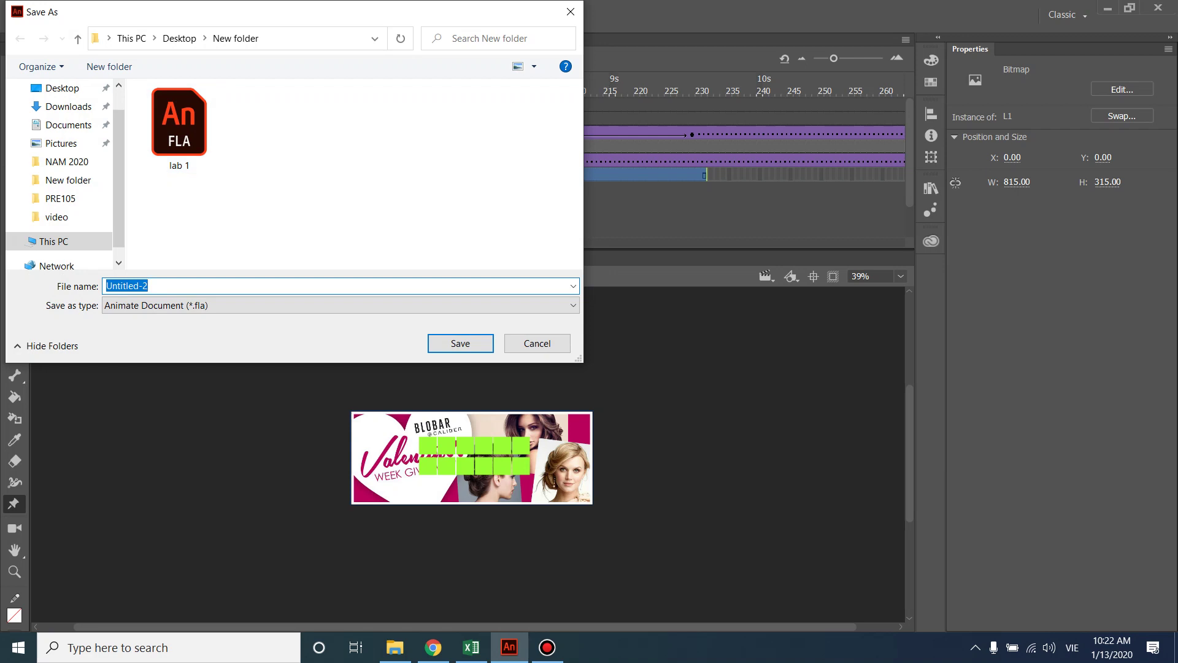
- Save the document as an Animate file named LAB2_1 in the New folder directory on the desktop
{"action": "type", "text": "LA"}
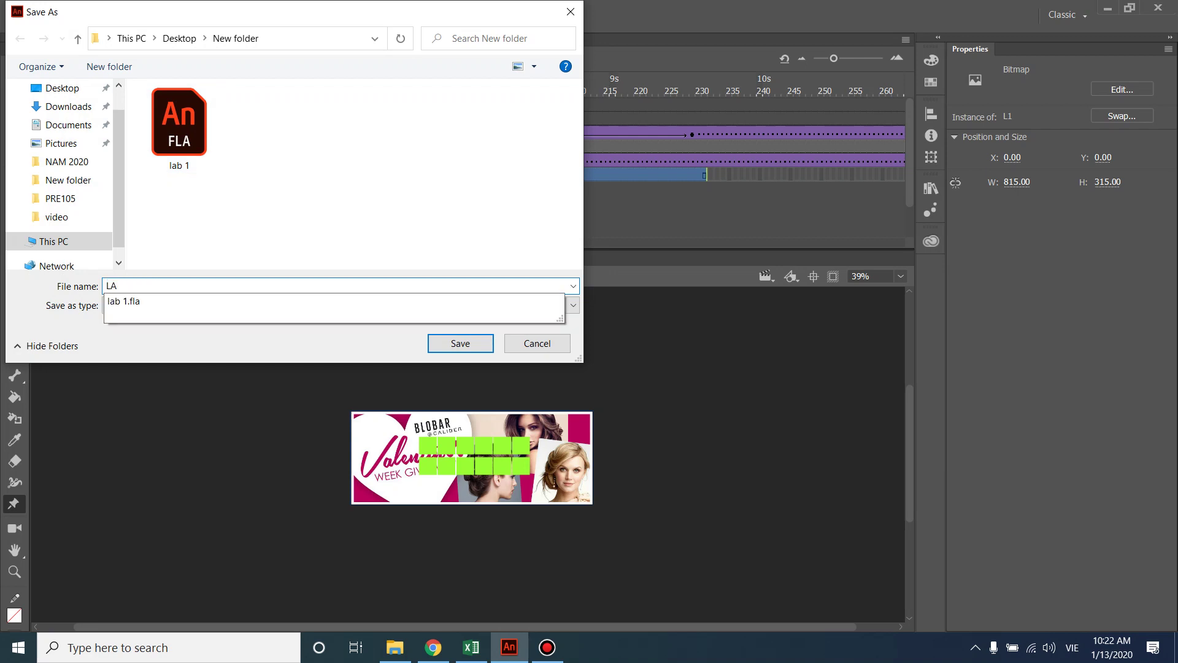
{"action": "type", "text": "B2"}
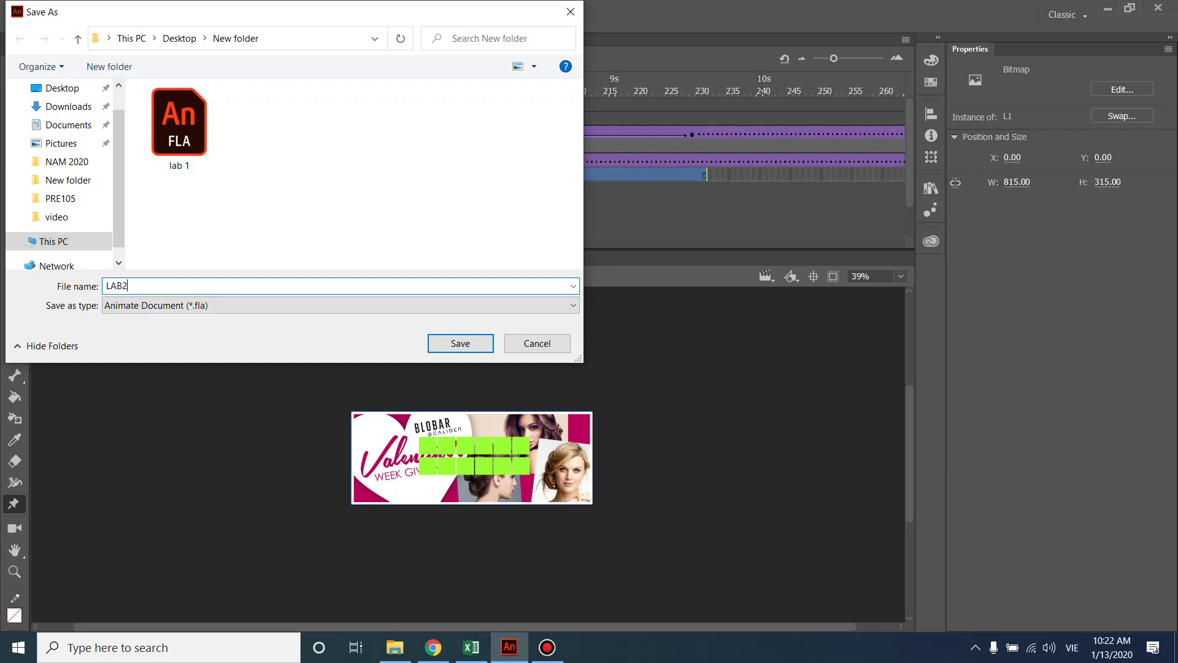
{"action": "type", "text": "_1"}
{"action": "key", "text": "Return"}
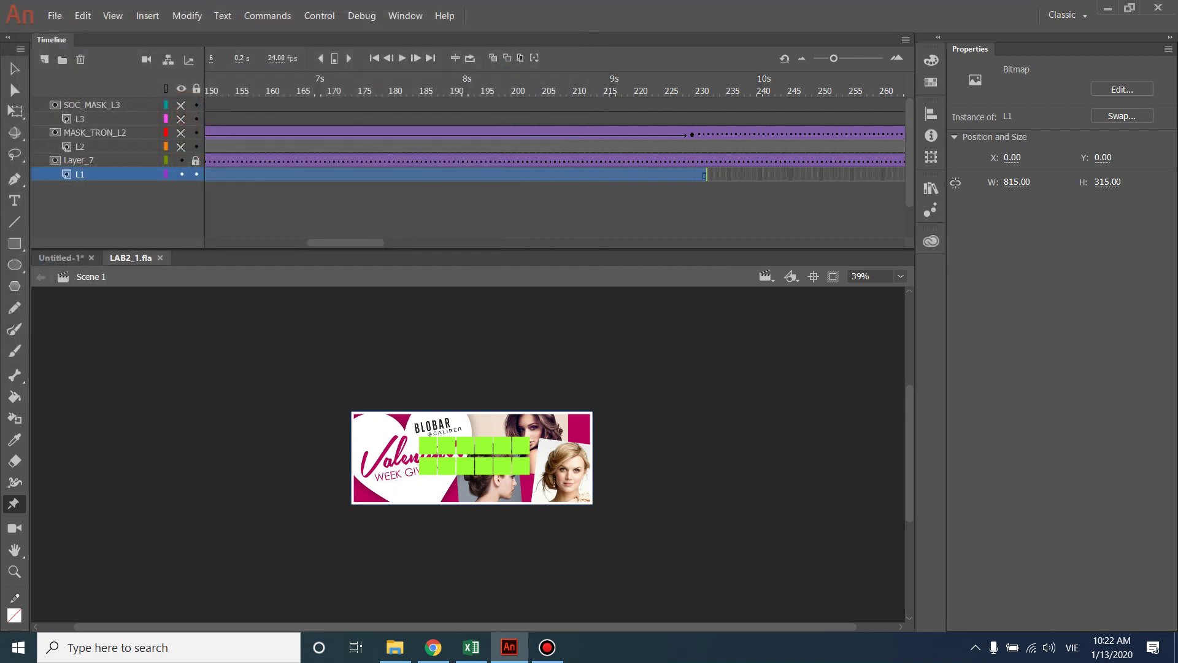
- Create a new ActionScript 3.0 document from the HD preset at 1280 x 720 pixels
{"action": "left_click", "coordinate": [54, 15]}
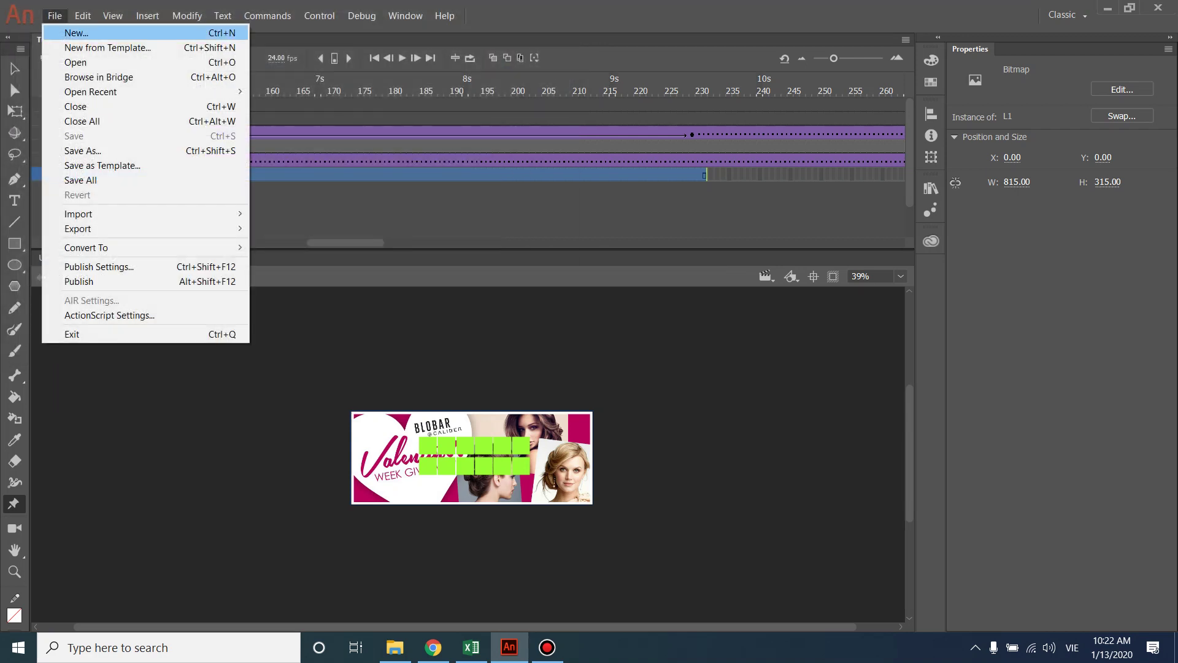
{"action": "left_click", "coordinate": [68, 32]}
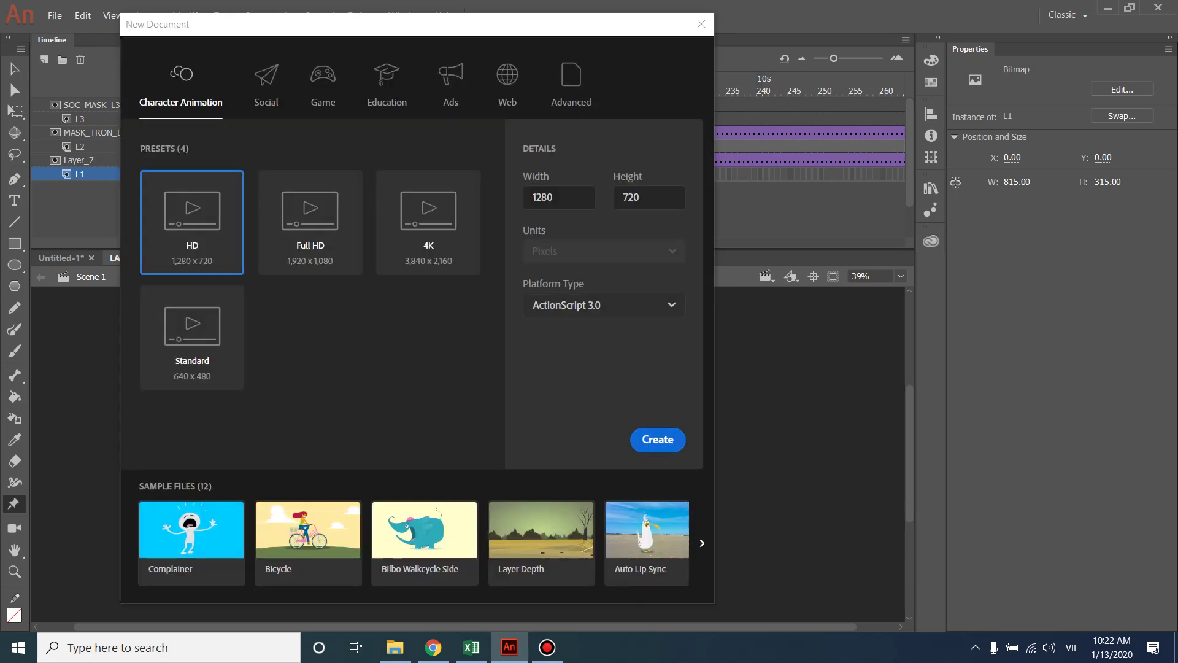
{"action": "left_click", "coordinate": [657, 439]}
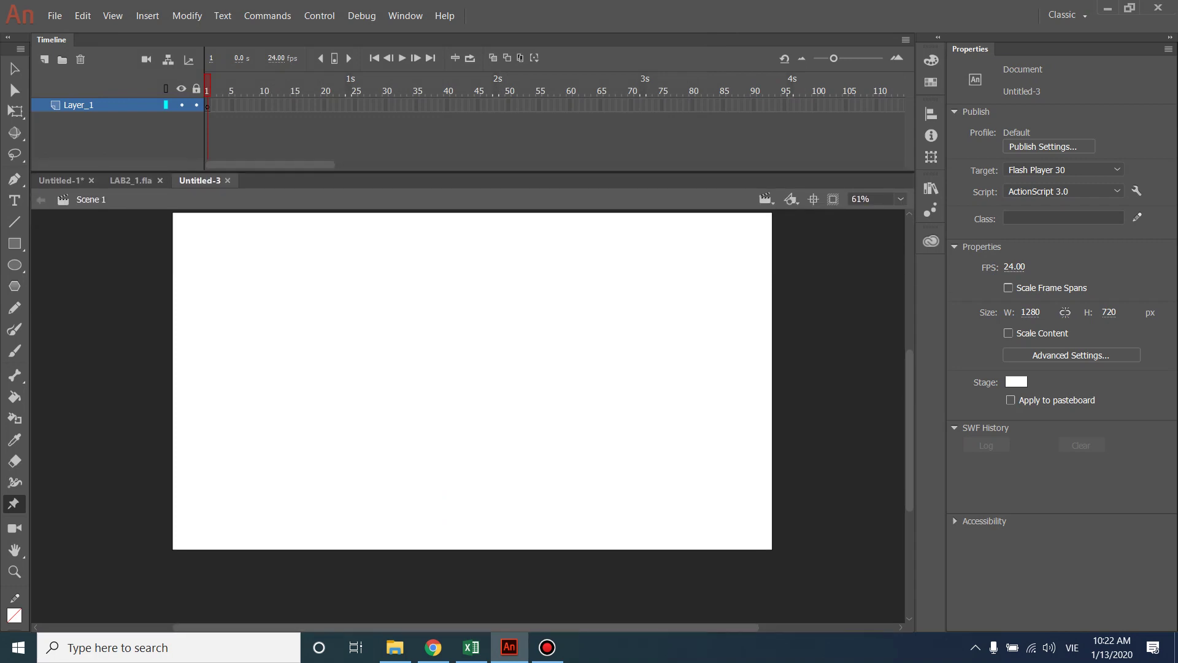
- Set the stage height to 400 px in the document settings
{"action": "key", "text": "alt+m"}
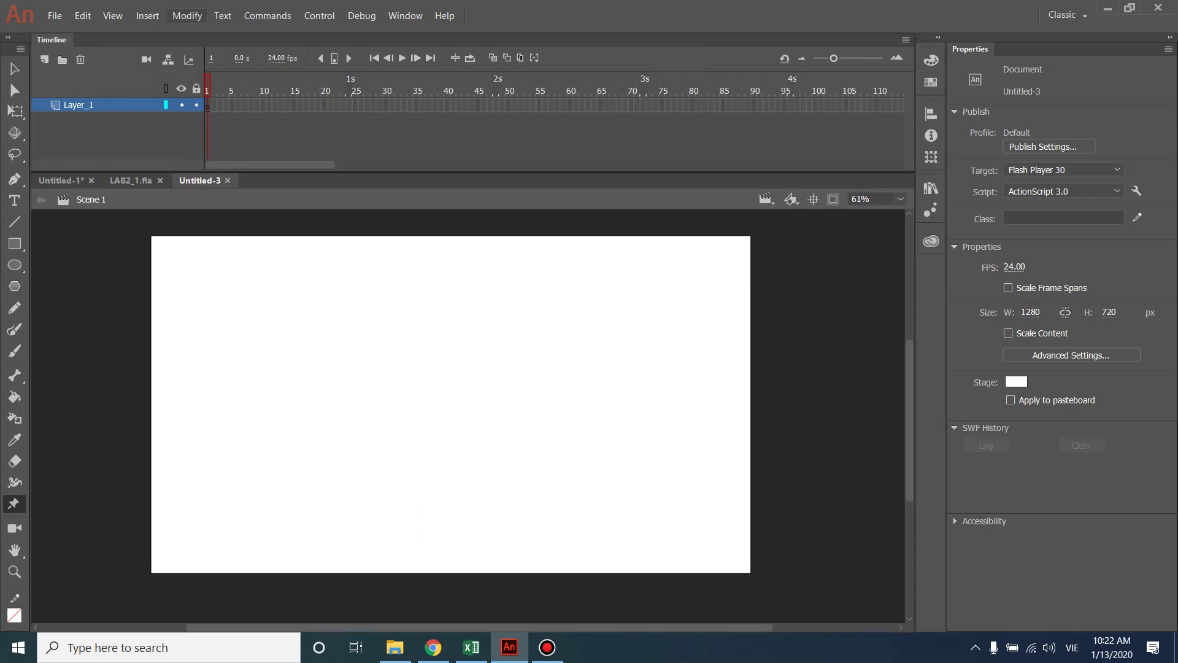
{"action": "key", "text": "Return"}
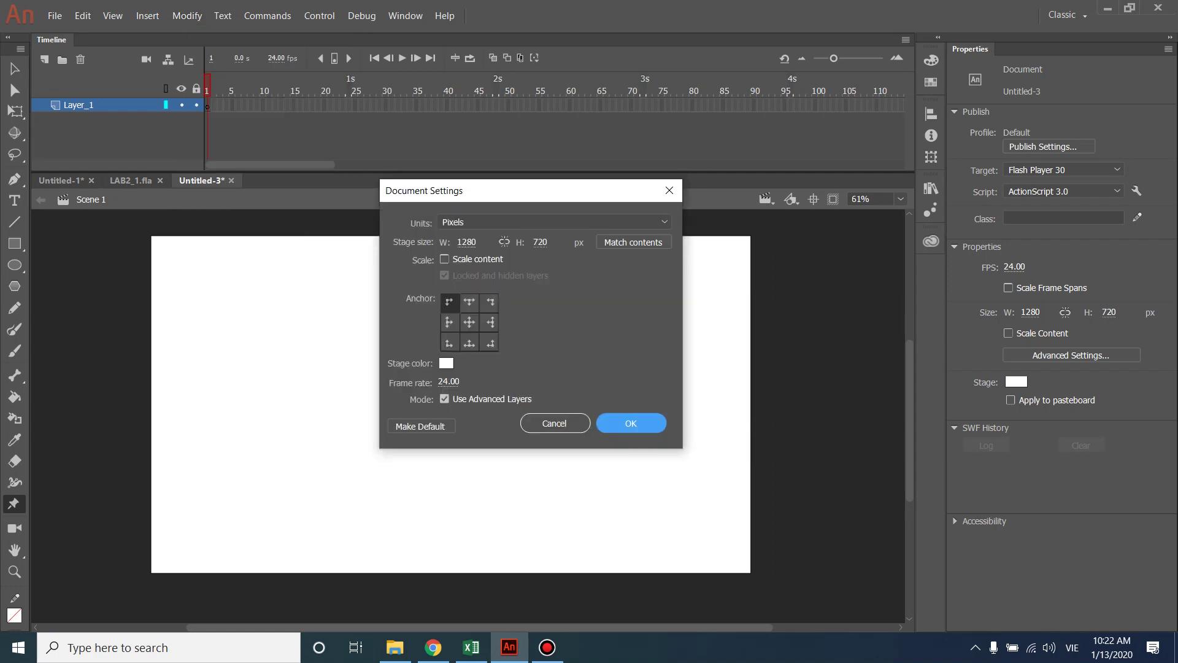
{"action": "key", "text": "Tab"}
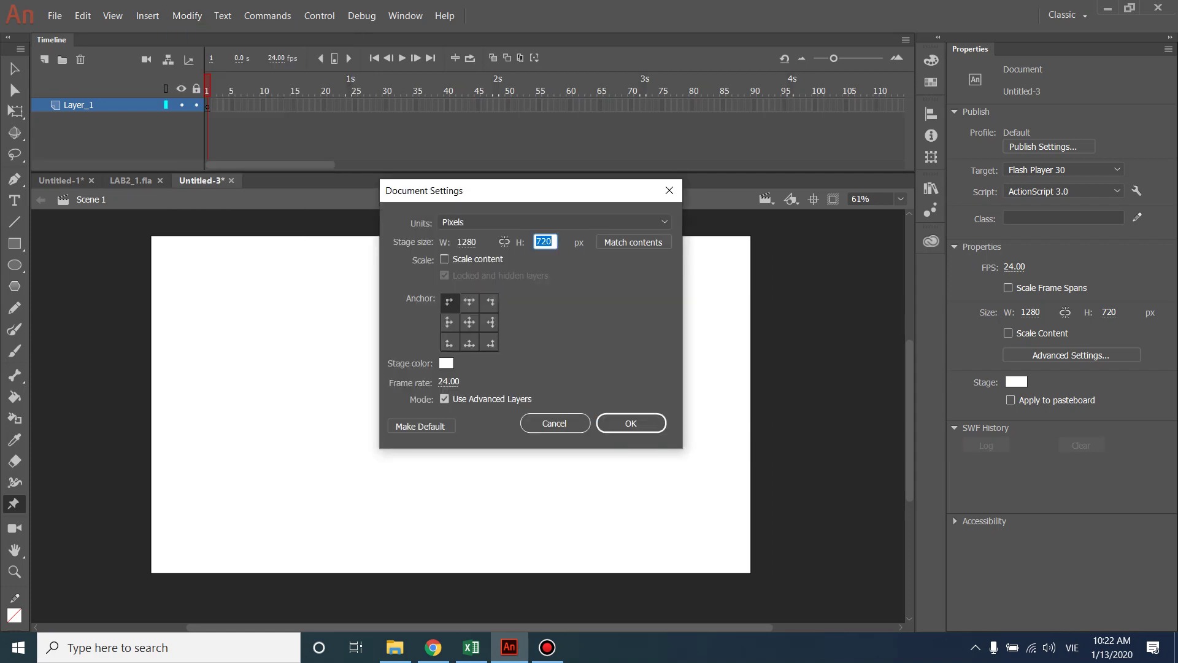
{"action": "type", "text": "400"}
{"action": "key", "text": "Tab"}
{"action": "key", "text": "Return"}
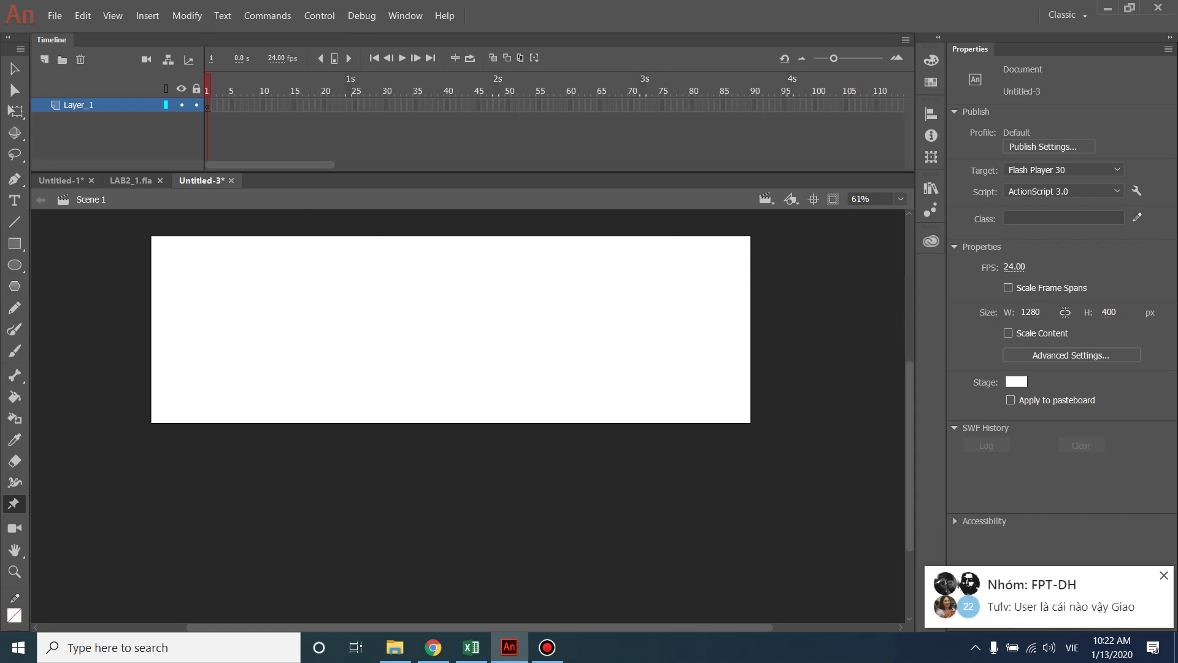
- Draw a green rectangle without stroke, about 1279 x 396 px, over the whole stage and select it
{"action": "left_click", "coordinate": [14, 243]}
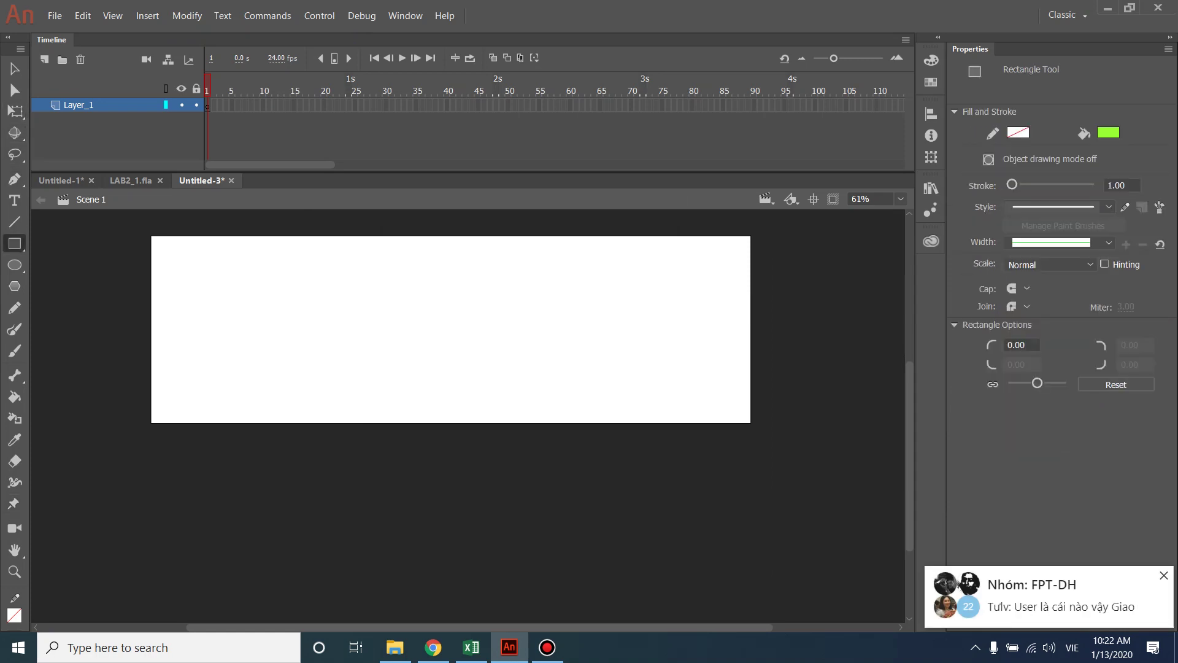
{"action": "left_click_drag", "start_coordinate": [151, 236], "coordinate": [750, 422]}
{"action": "left_click", "coordinate": [14, 68]}
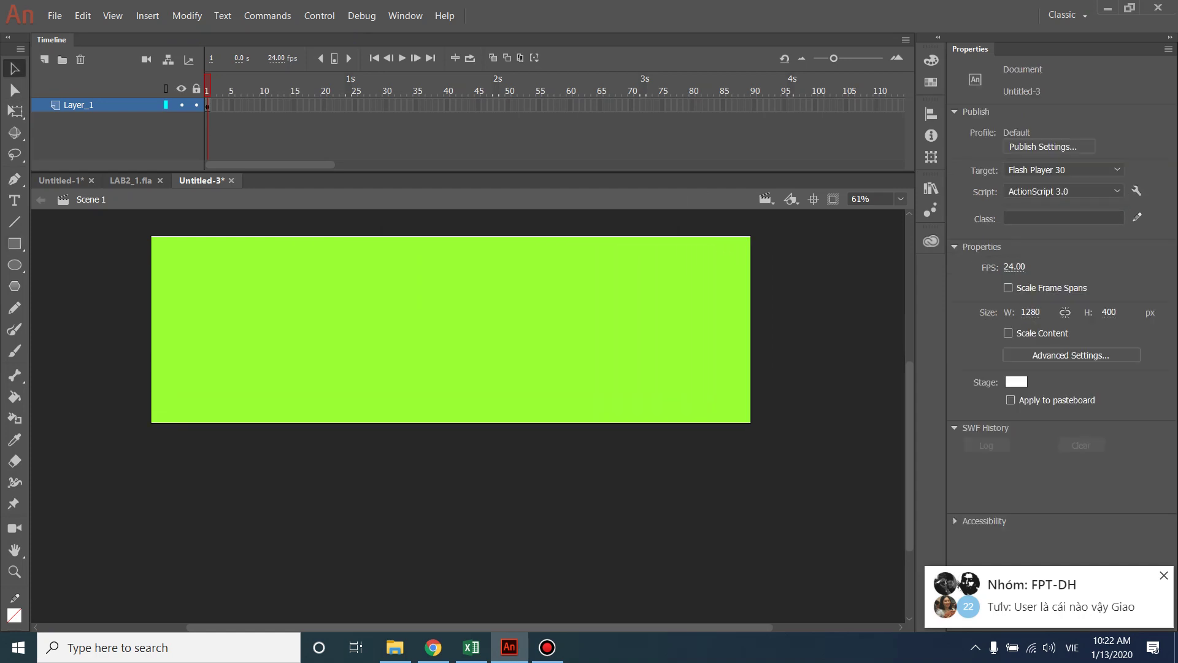
{"action": "left_click", "coordinate": [451, 330]}
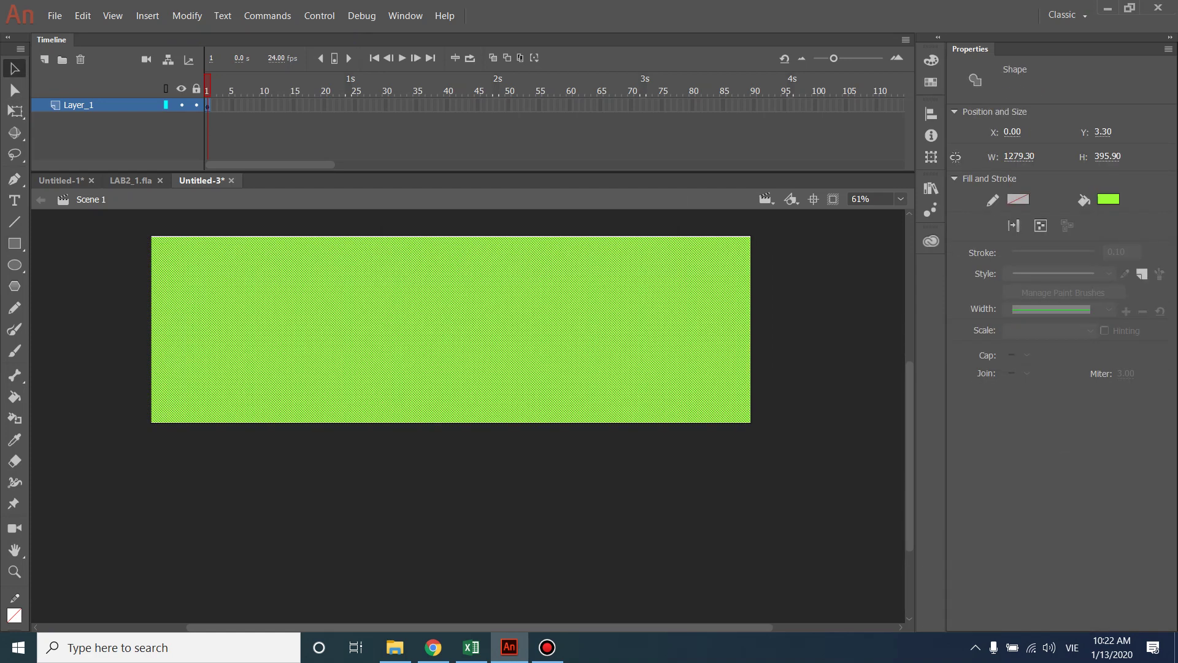
{"action": "key", "text": "Escape"}
{"action": "key", "text": "ctrl+a"}
{"action": "key", "text": "Delete"}
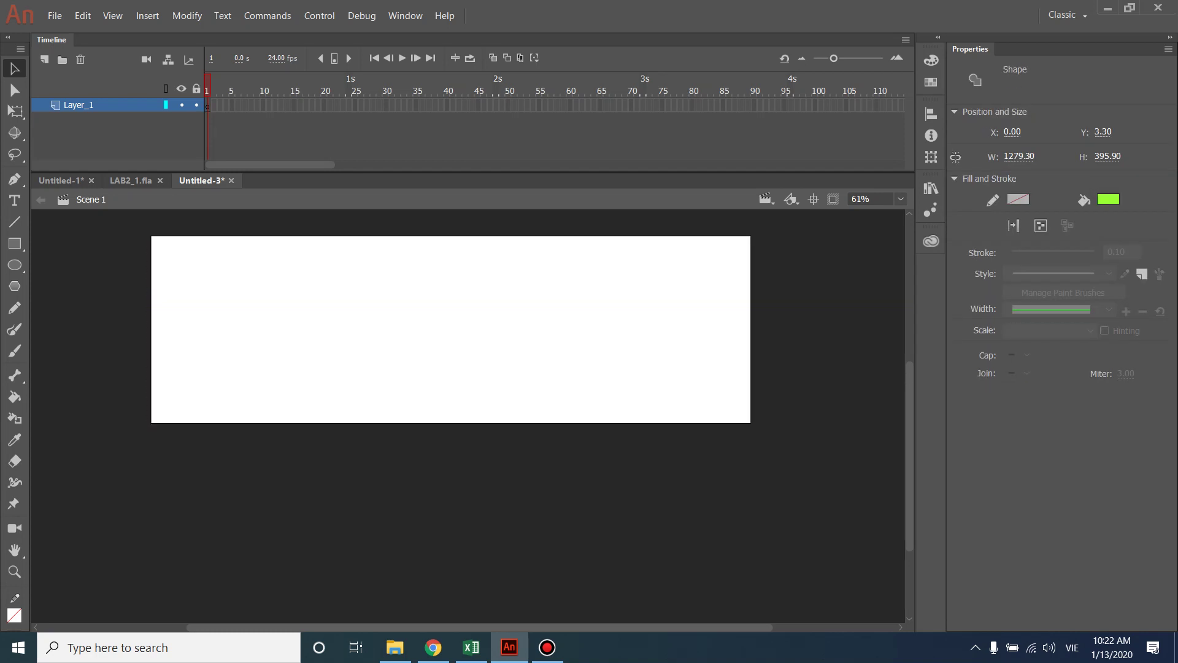
{"action": "key", "text": "ctrl+z"}
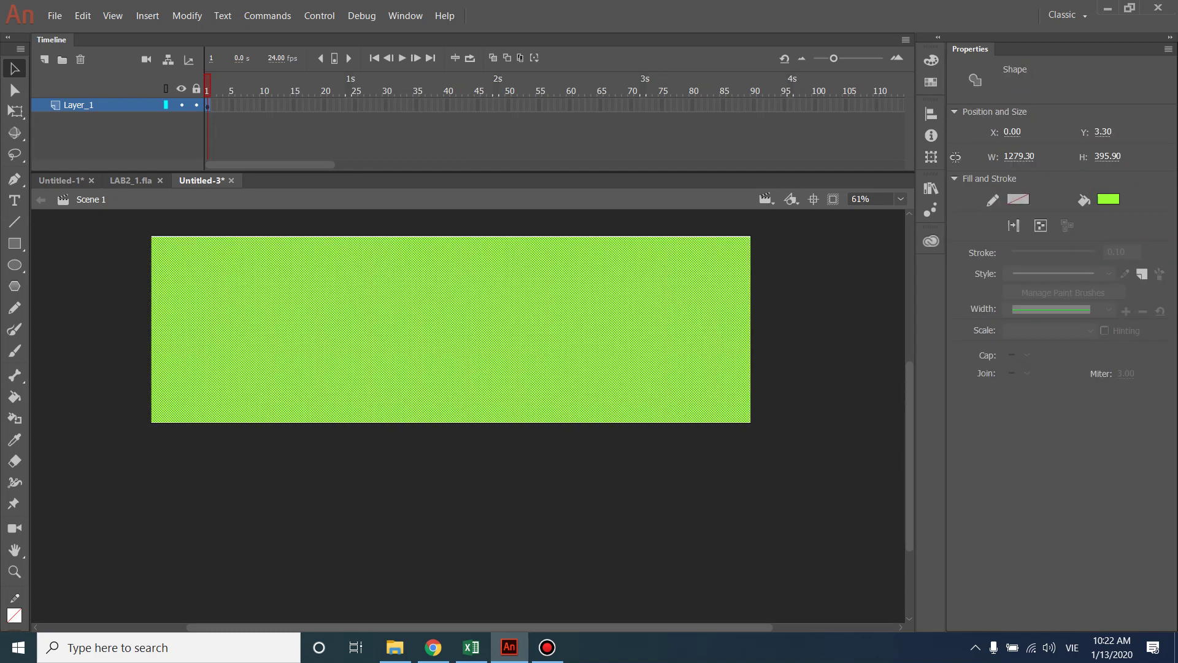
- Change the rectangle's fill color to dark grey #666666
{"action": "key", "text": "ctrl+shift+a"}
{"action": "key", "text": "ctrl+a"}
{"action": "left_click", "coordinate": [1108, 199]}
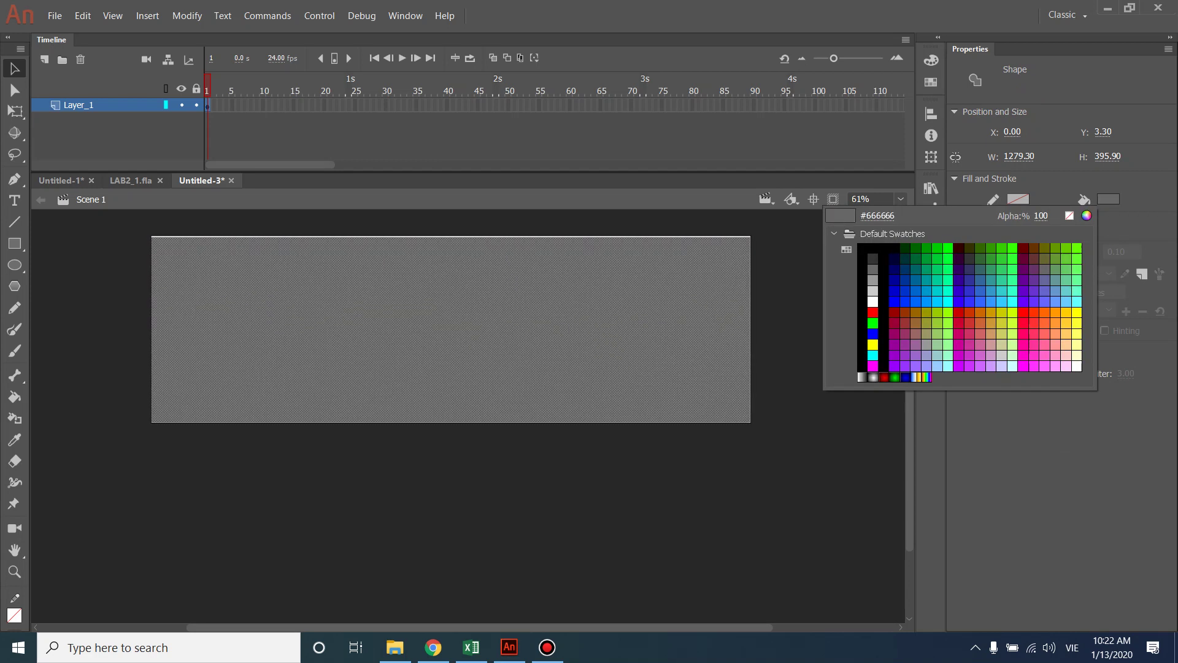
{"action": "left_click", "coordinate": [872, 269]}
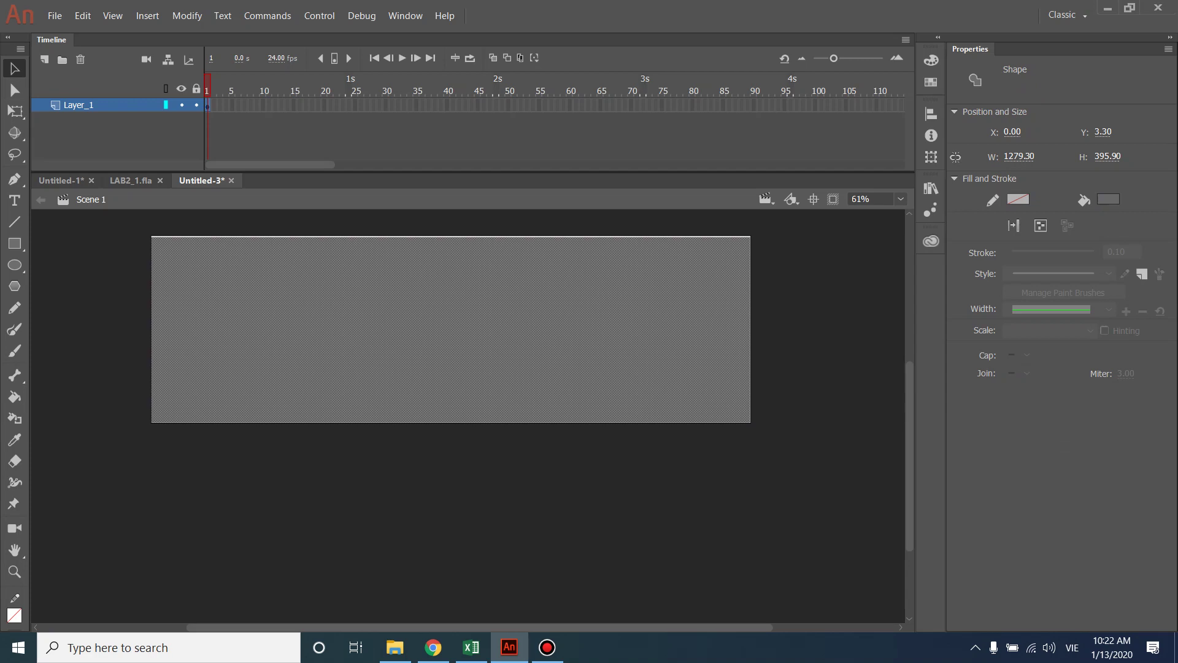
- Stretch the rectangle symmetrically to about 445 px high, past the stage's upper and lower edges, and test the movie
{"action": "key", "text": "q"}
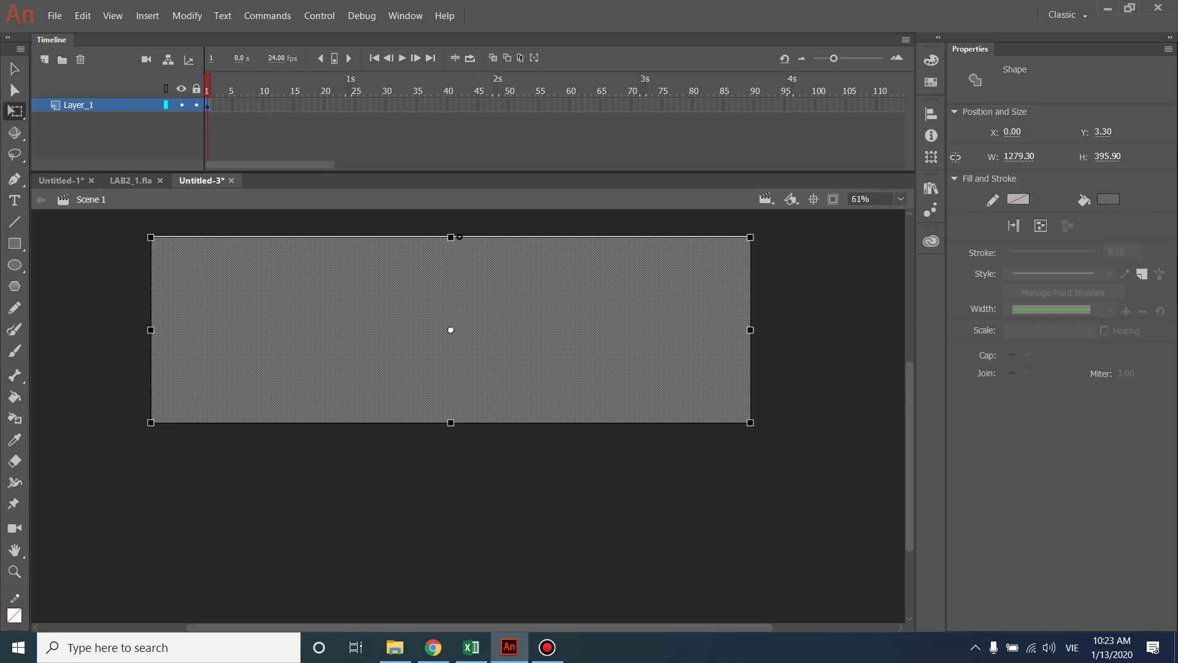
{"action": "left_click_drag", "start_coordinate": [461, 238], "coordinate": [464, 225]}
{"action": "key", "text": "Escape"}
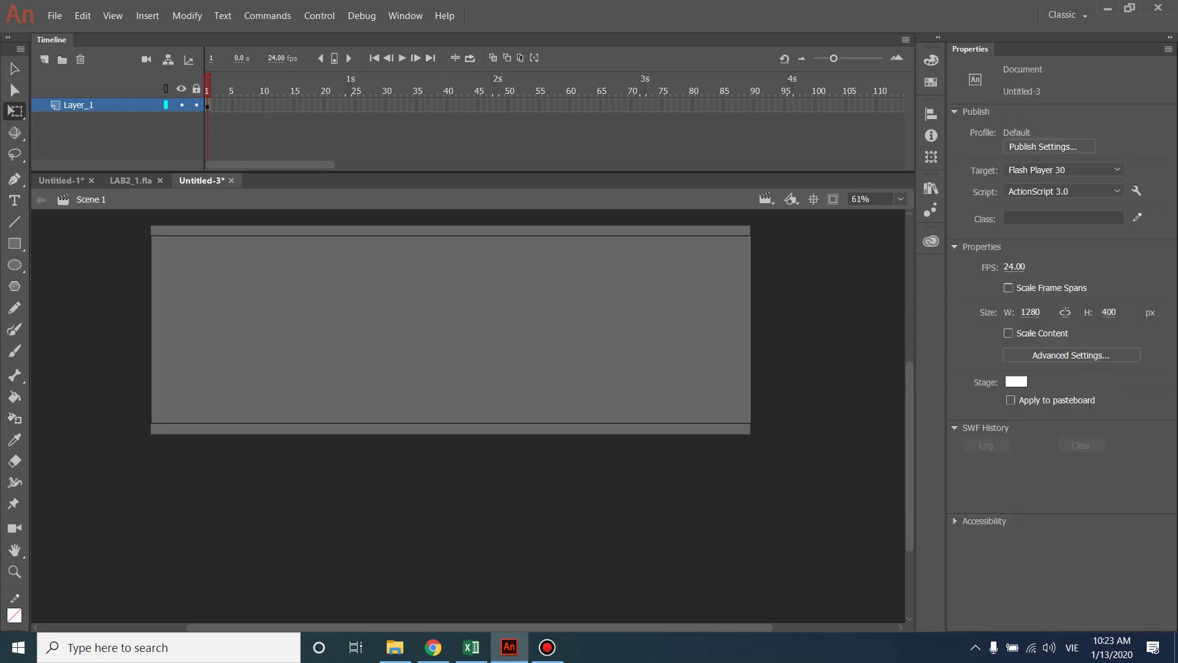
{"action": "key", "text": "ctrl+Return"}
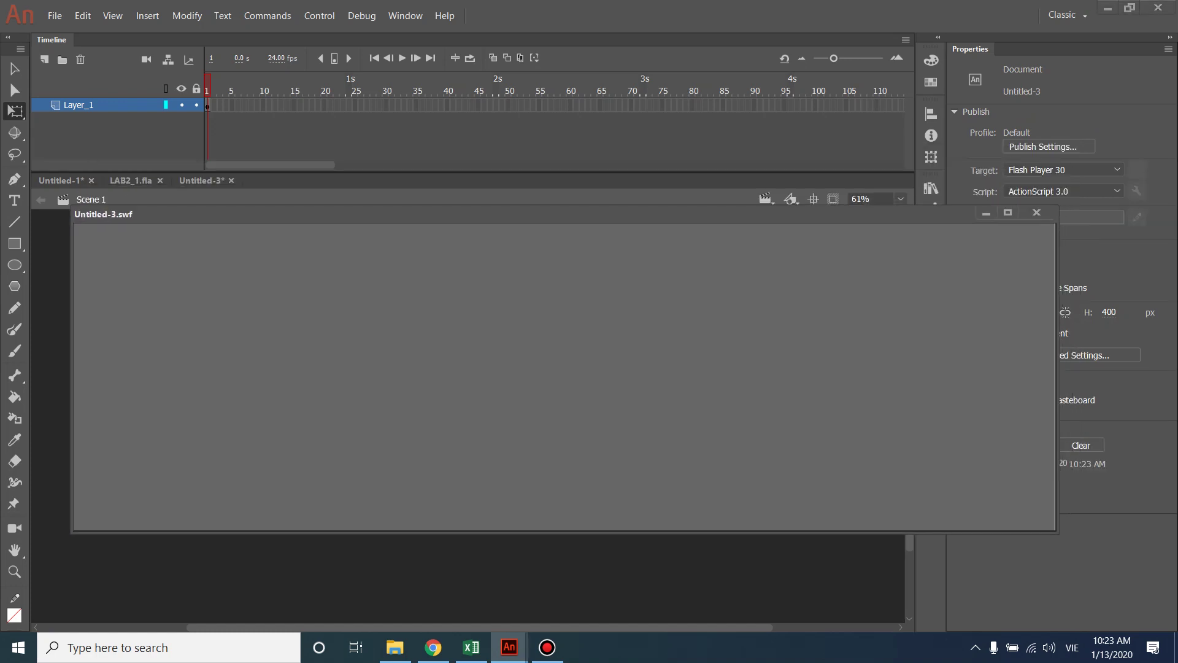
{"action": "left_click", "coordinate": [1036, 213]}
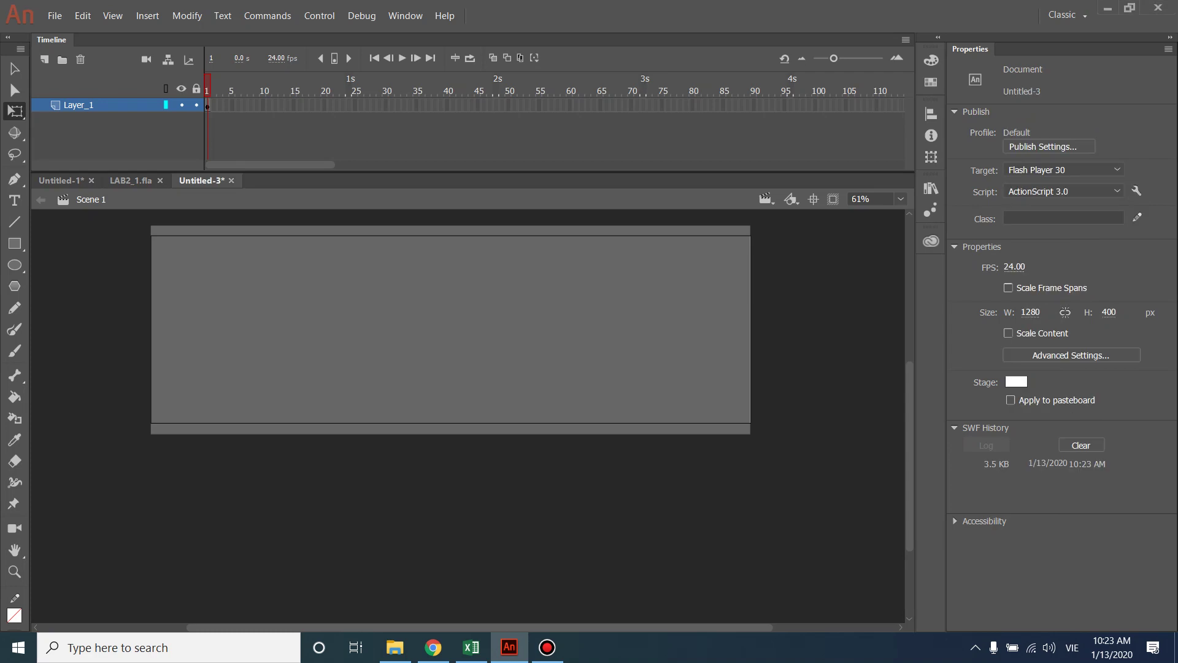
- Widen the rectangle symmetrically beyond both side edges of the stage and test the movie again
{"action": "left_click", "coordinate": [451, 330]}
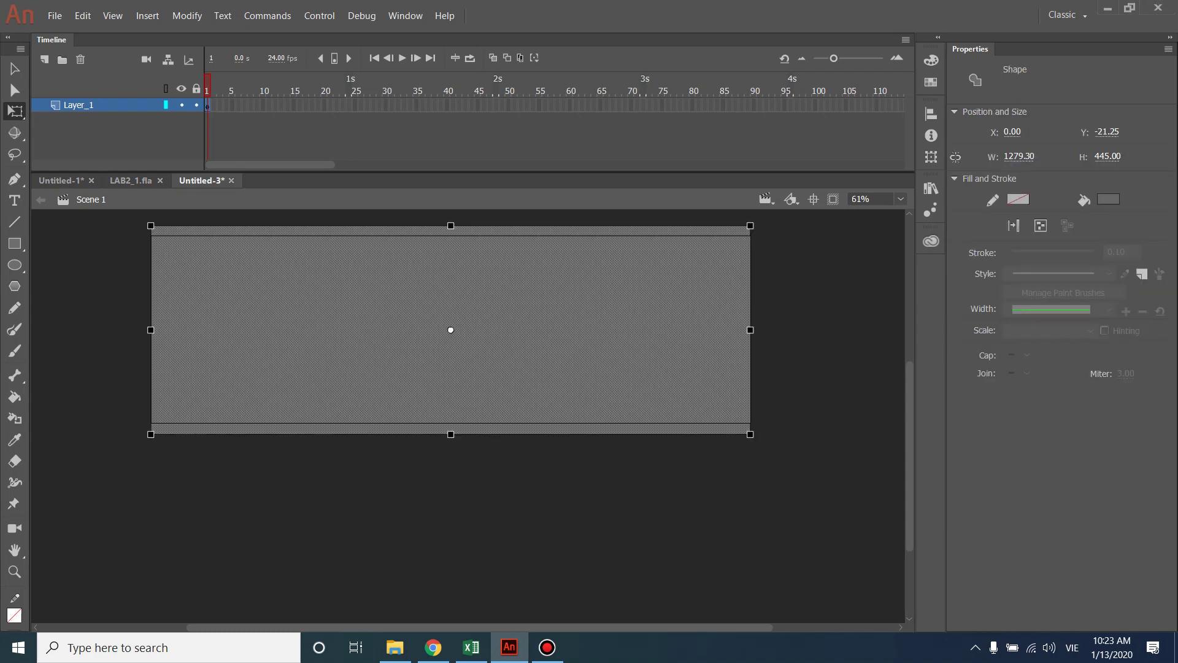
{"action": "key", "text": "ctrl+z"}
{"action": "key", "text": "Escape"}
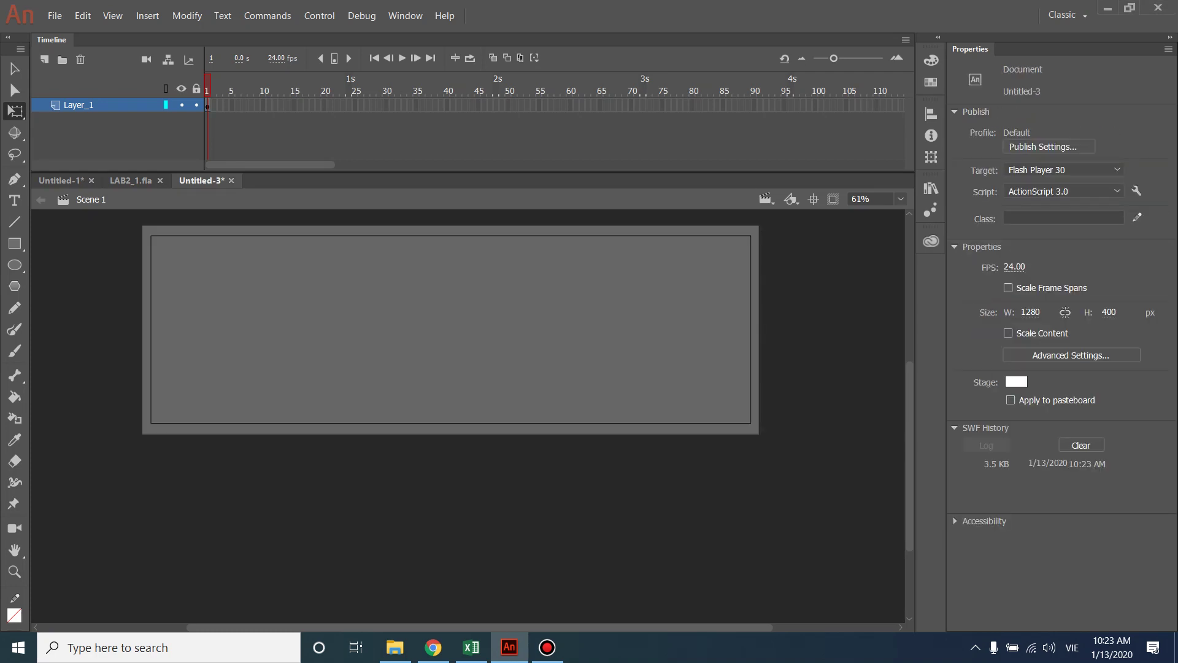
{"action": "key", "text": "ctrl+Return"}
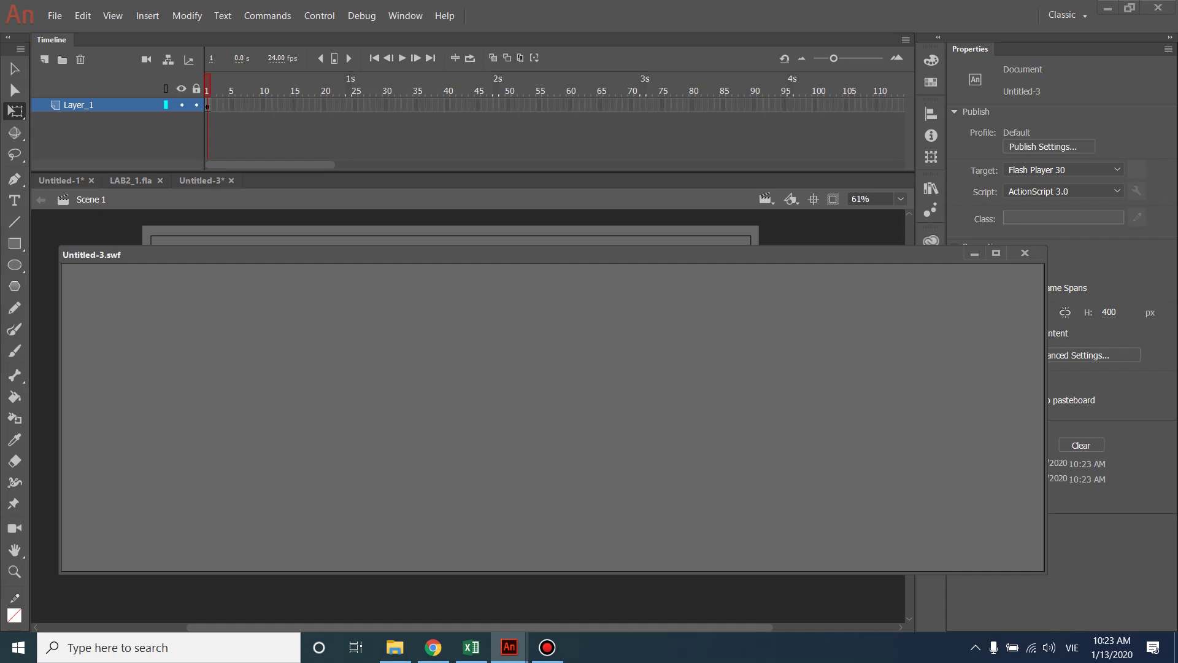
{"action": "left_click", "coordinate": [1025, 253]}
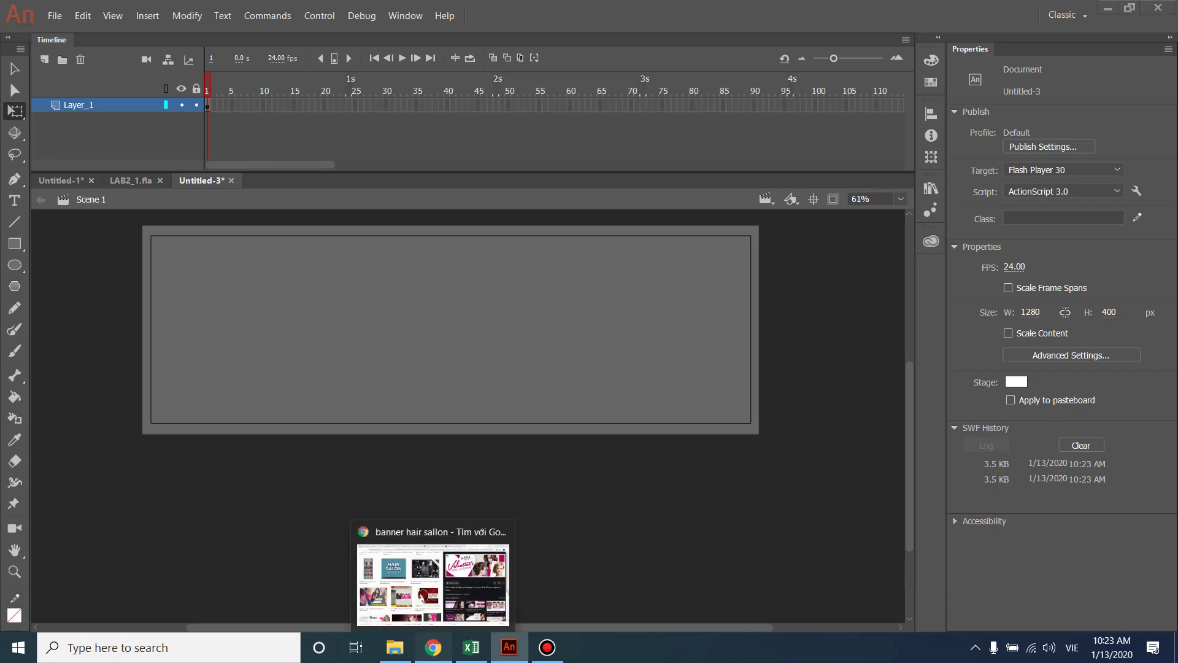
- Switch to Chrome and look through the "banner hair sallon" image results, previewing the Purple Hair Salon Special Offer Banner Template
{"action": "left_click", "coordinate": [433, 647]}
{"action": "scroll", "coordinate": [319, 429], "scroll_direction": "up", "scroll_amount": 6}
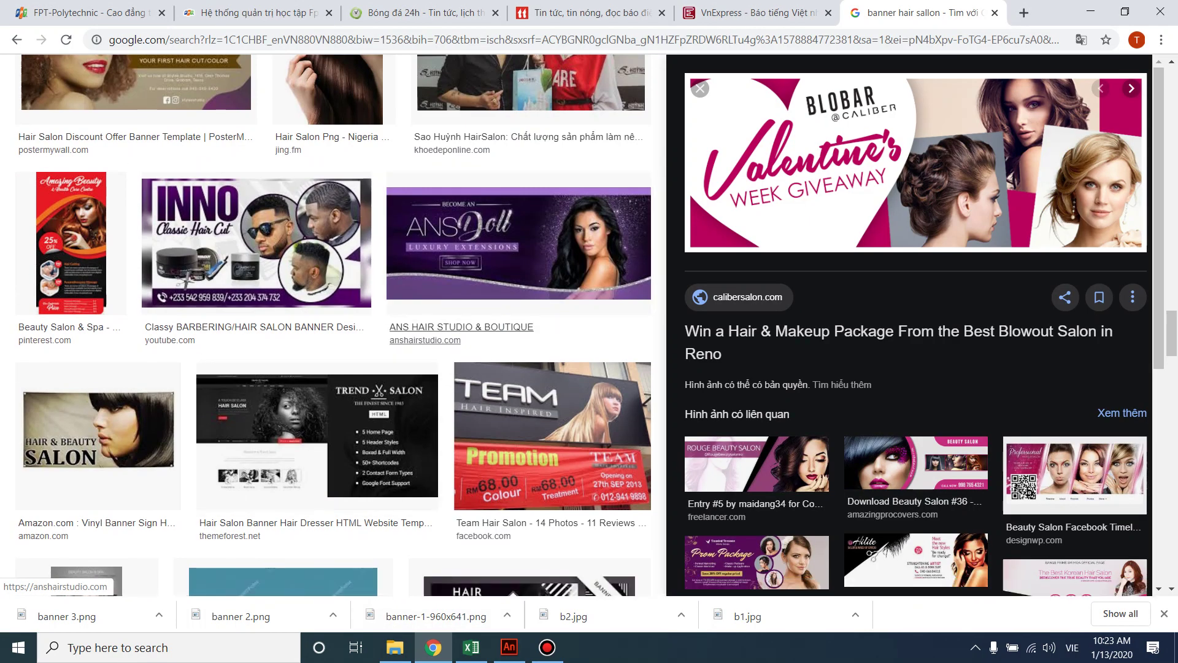
{"action": "scroll", "coordinate": [518, 245], "scroll_direction": "up", "scroll_amount": 6}
{"action": "scroll", "coordinate": [333, 326], "scroll_direction": "up", "scroll_amount": 20}
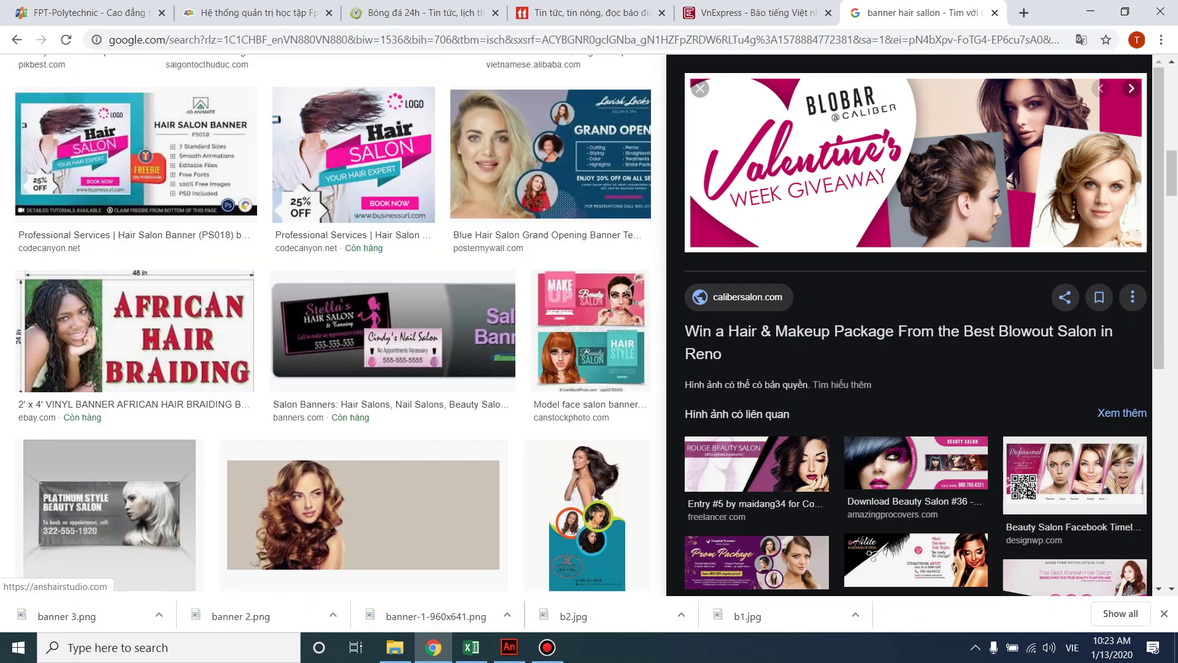
{"action": "scroll", "coordinate": [333, 325], "scroll_direction": "up", "scroll_amount": 7}
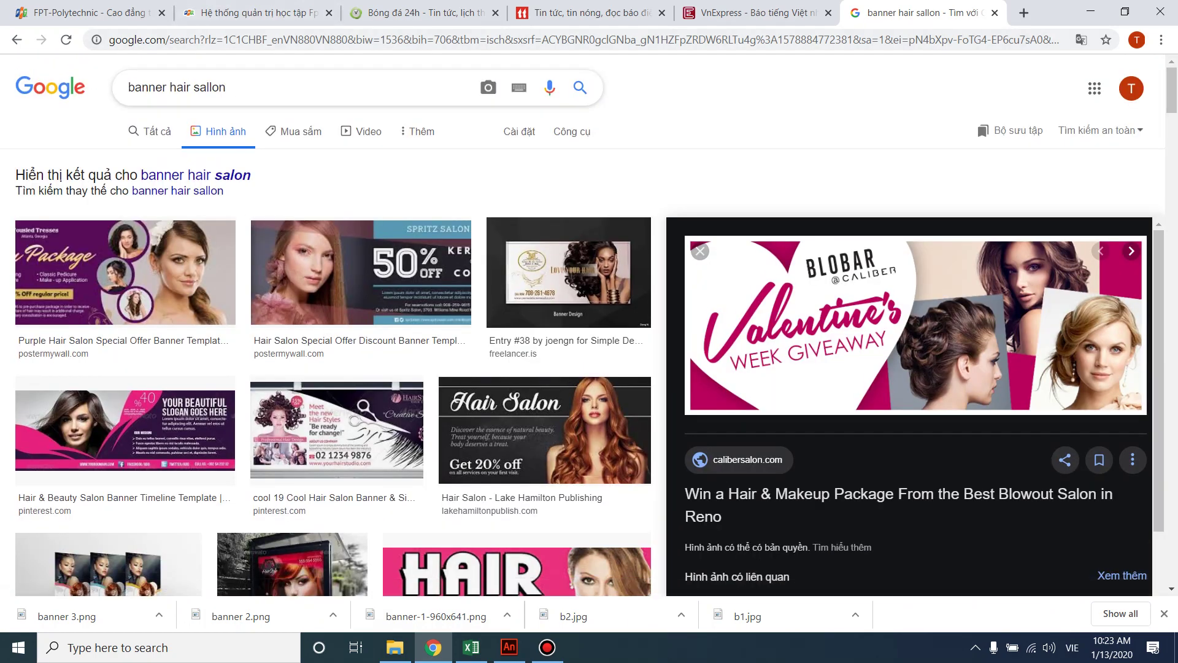
{"action": "left_click_drag", "start_coordinate": [231, 88], "coordinate": [125, 87]}
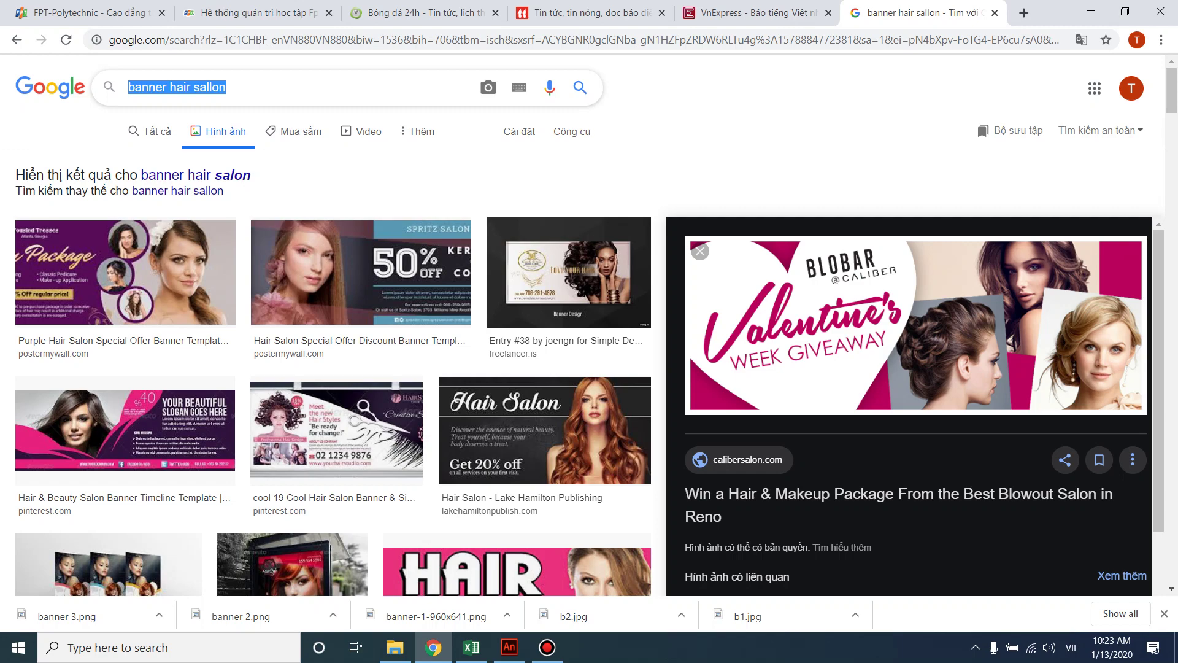
{"action": "left_click", "coordinate": [160, 273]}
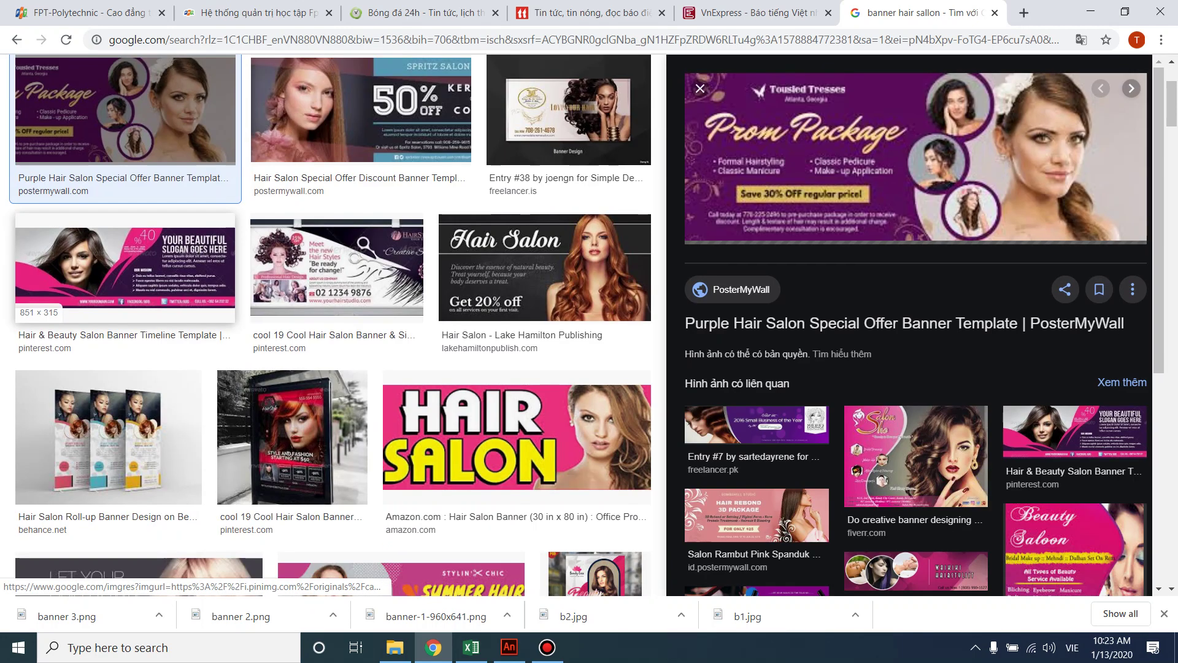
{"action": "scroll", "coordinate": [307, 276], "scroll_direction": "down", "scroll_amount": 3}
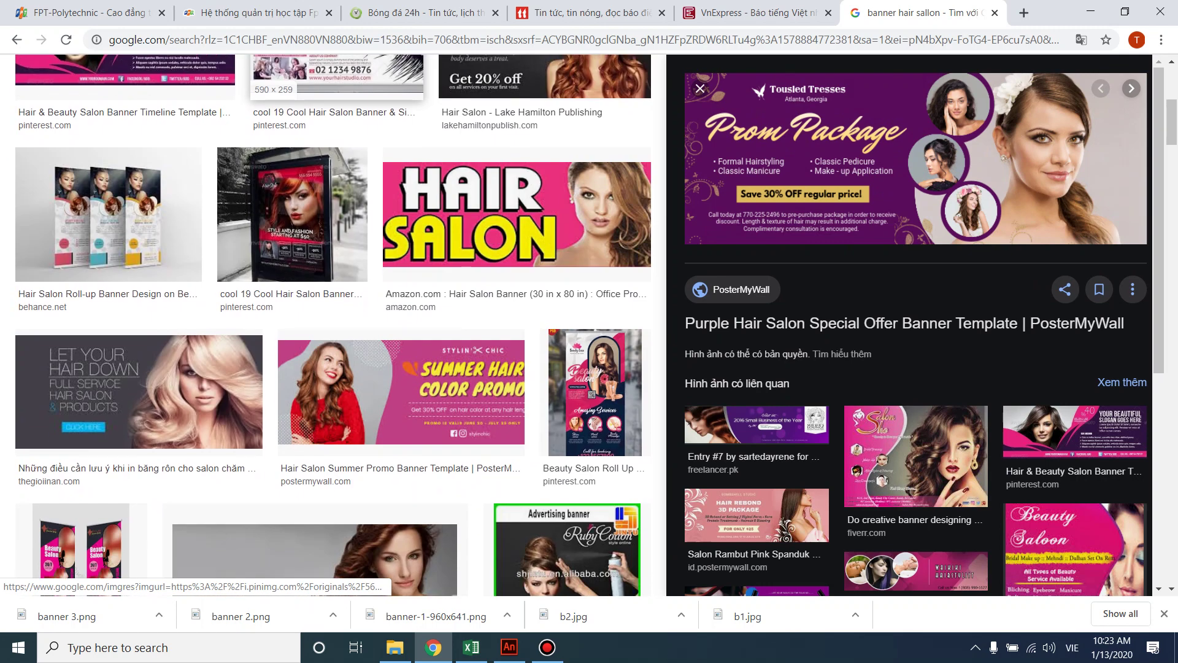
{"action": "scroll", "coordinate": [307, 276], "scroll_direction": "up", "scroll_amount": 6}
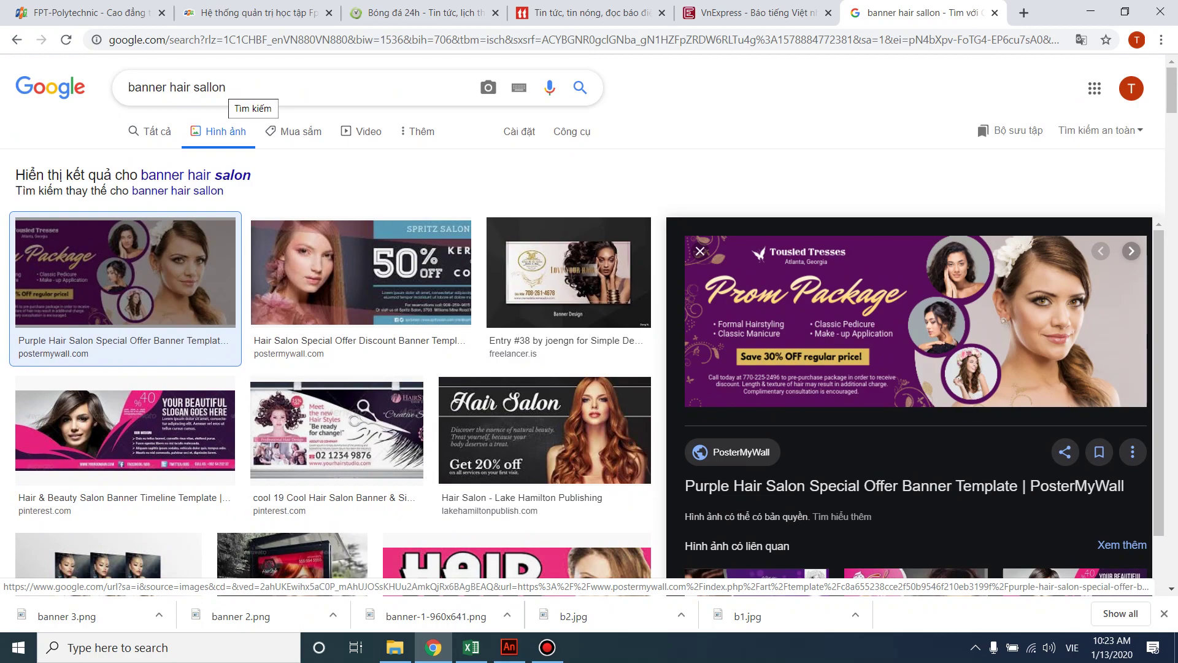
{"action": "scroll", "coordinate": [916, 454], "scroll_direction": "down", "scroll_amount": 5}
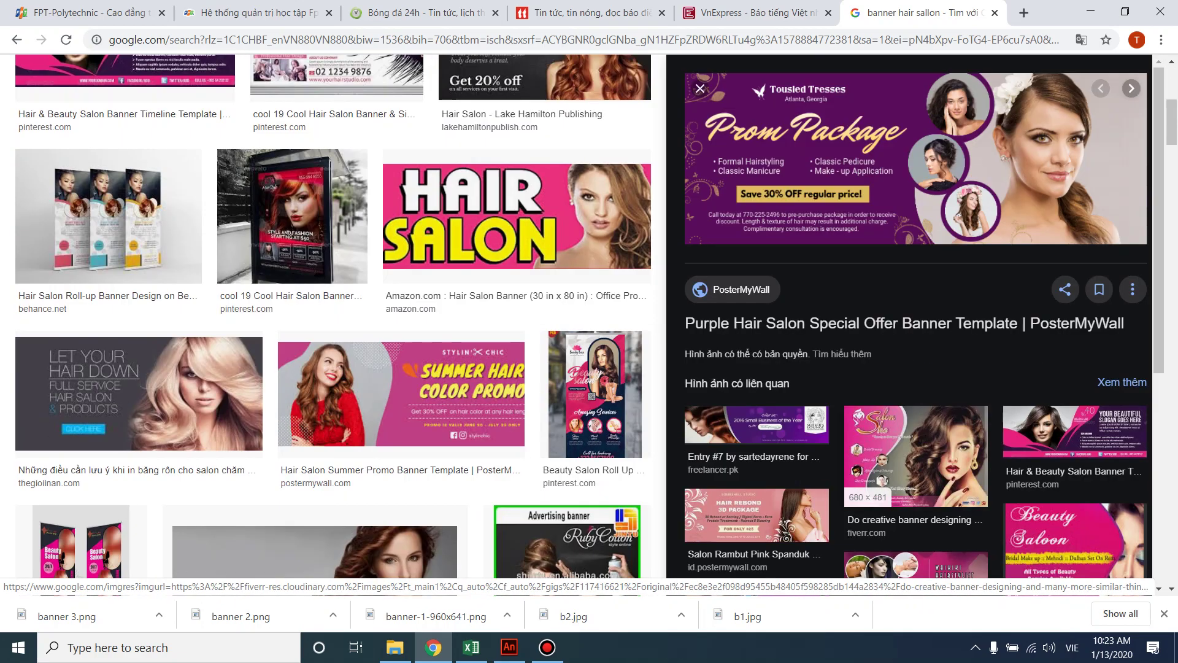
{"action": "scroll", "coordinate": [344, 356], "scroll_direction": "down", "scroll_amount": 4}
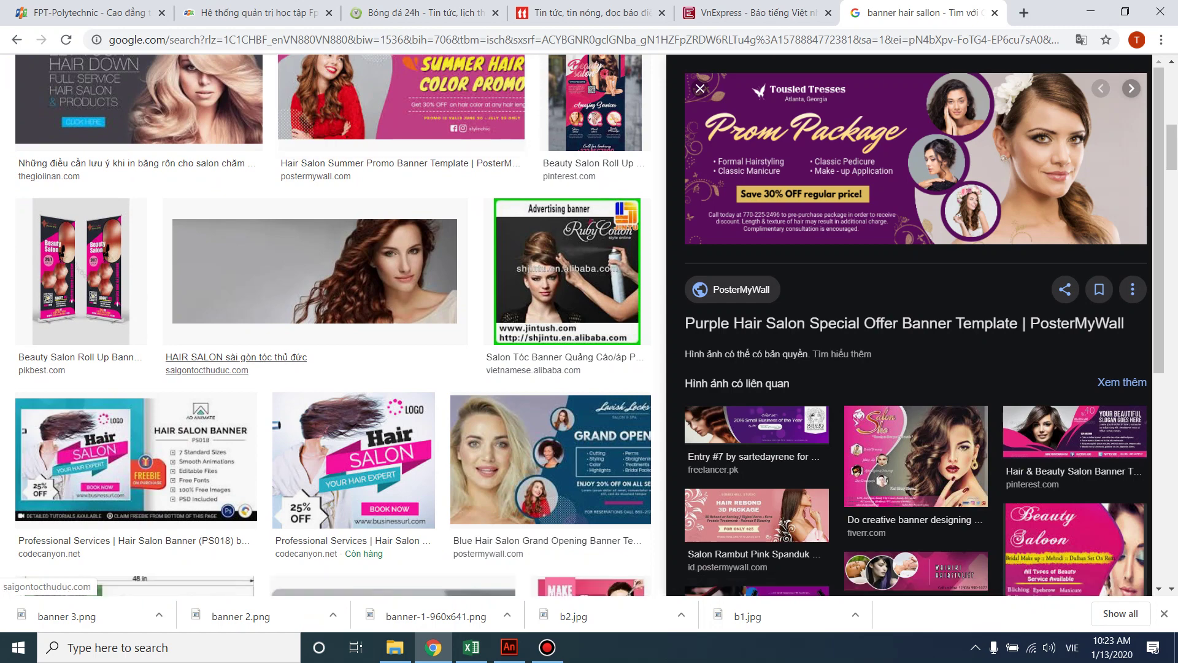
{"action": "scroll", "coordinate": [307, 276], "scroll_direction": "up", "scroll_amount": 10}
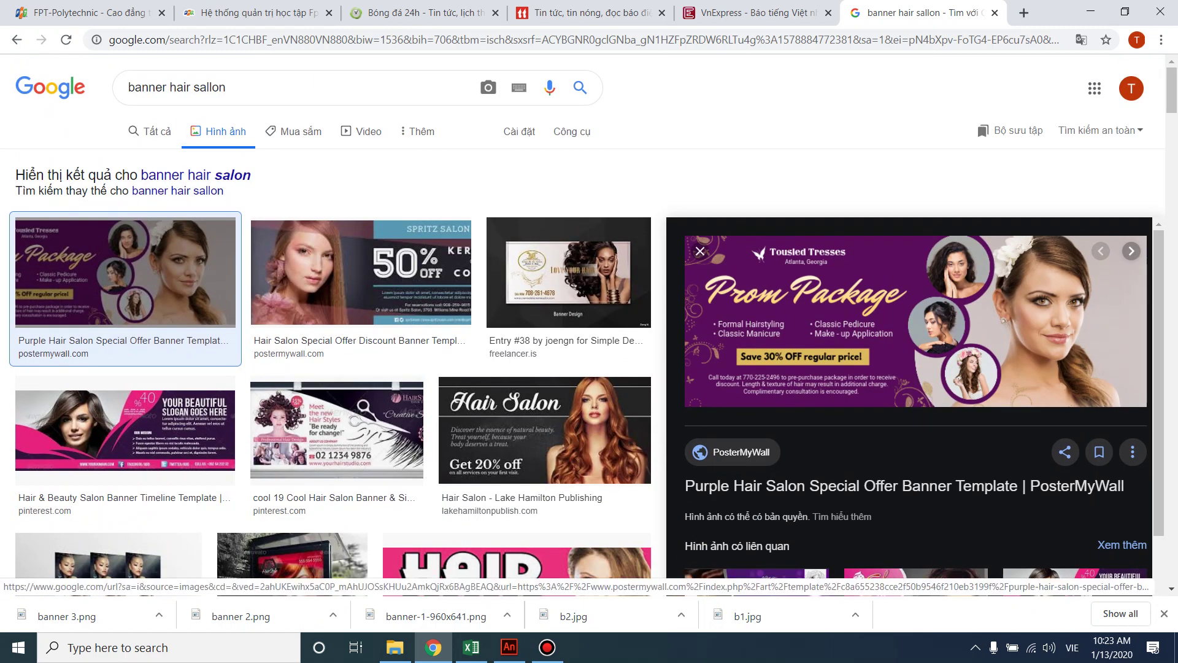
- Change the image search to "banner CELL PHONE" and run it
{"action": "left_click_drag", "start_coordinate": [131, 87], "coordinate": [169, 87]}
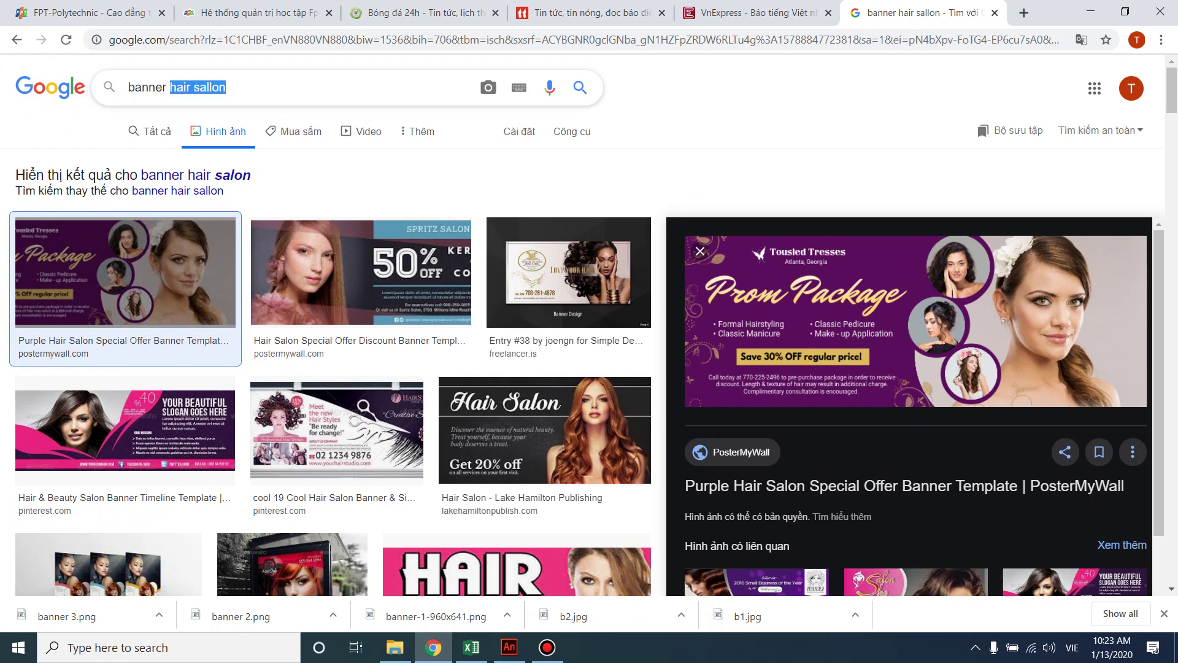
{"action": "type", "text": "CELL"}
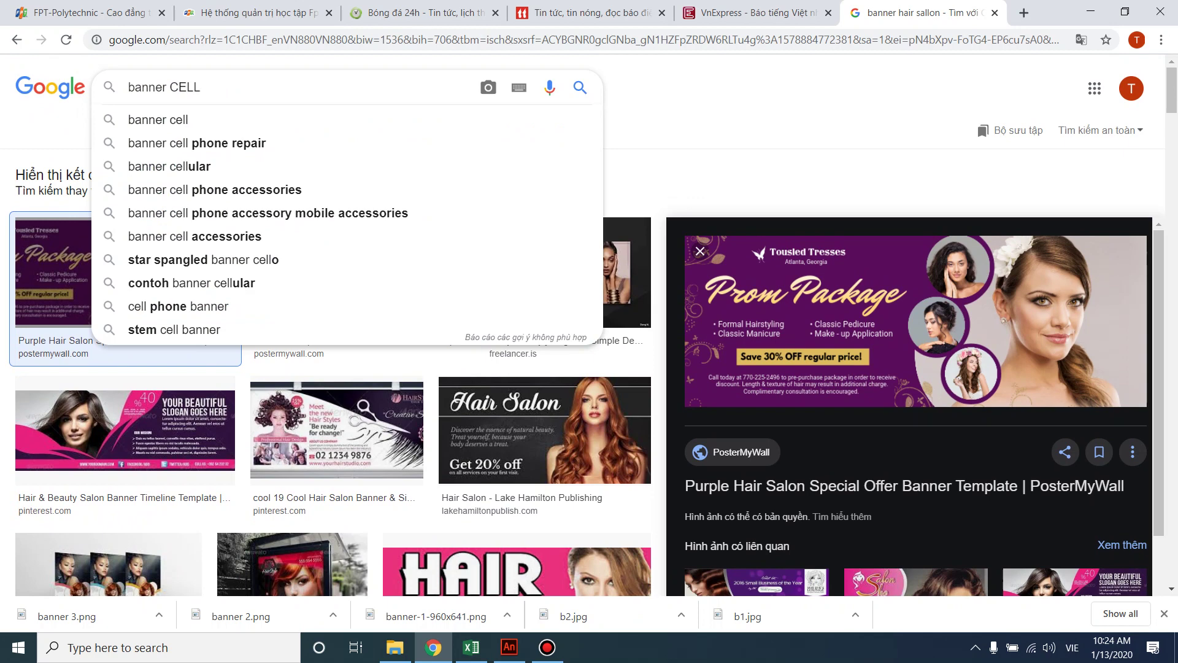
{"action": "type", "text": " PHON"}
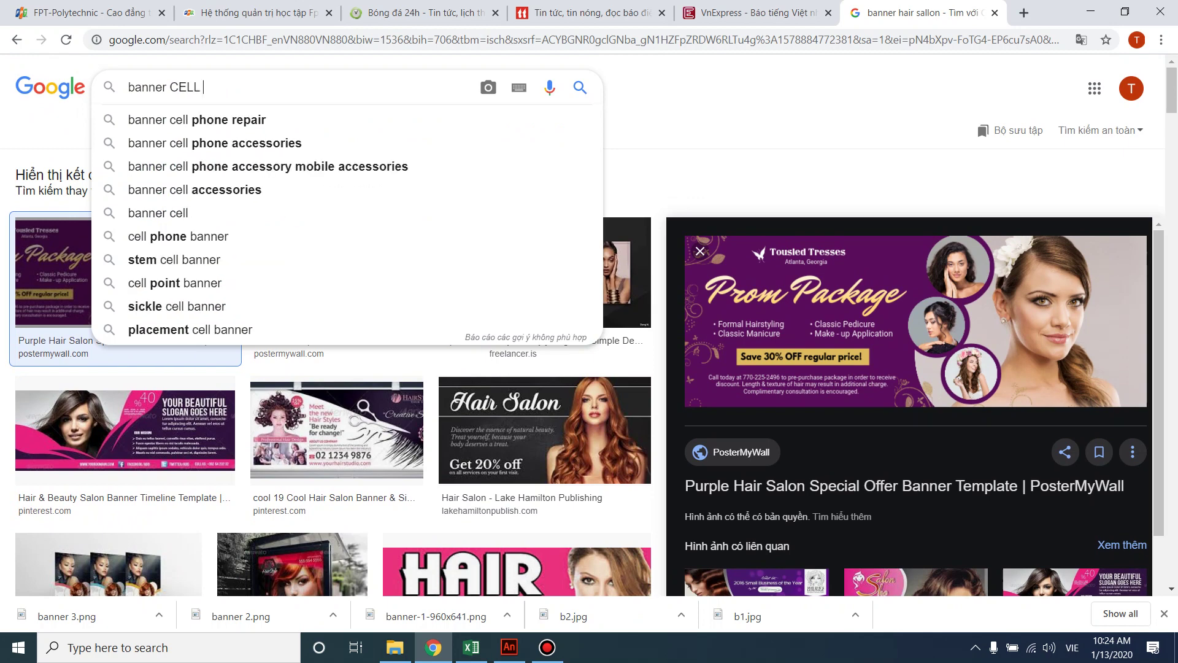
{"action": "type", "text": "E"}
{"action": "key", "text": "Return"}
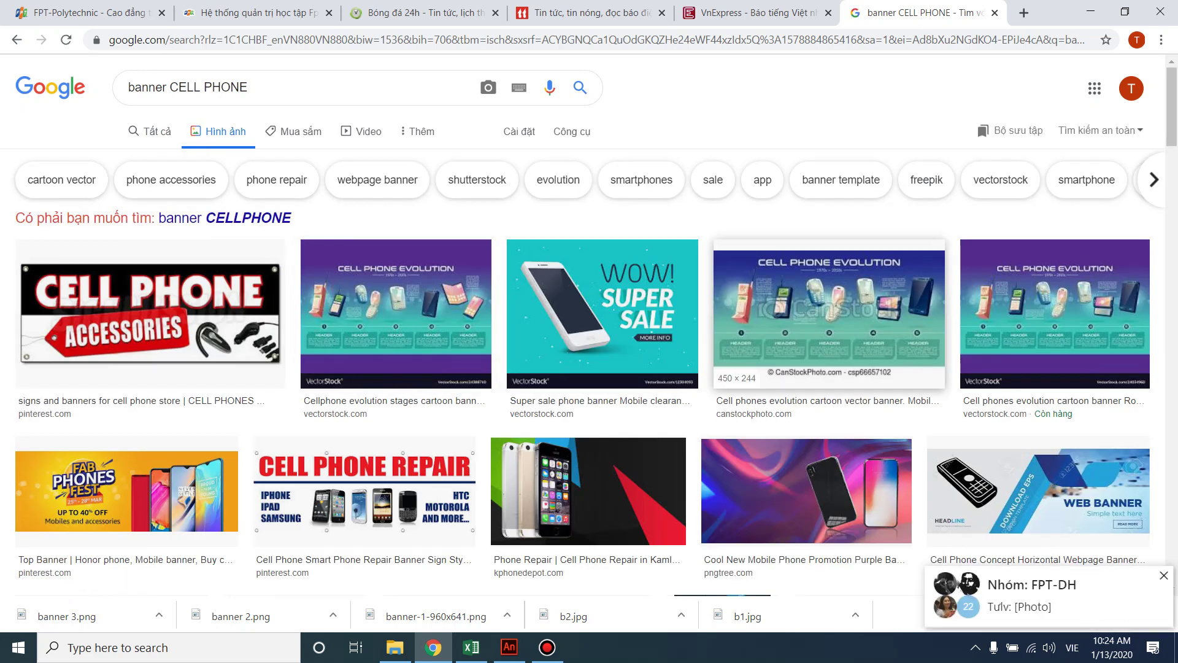
- Look through the "banner CELL PHONE" image results for a suitable phone banner
{"action": "scroll", "coordinate": [583, 374], "scroll_direction": "down", "scroll_amount": 3}
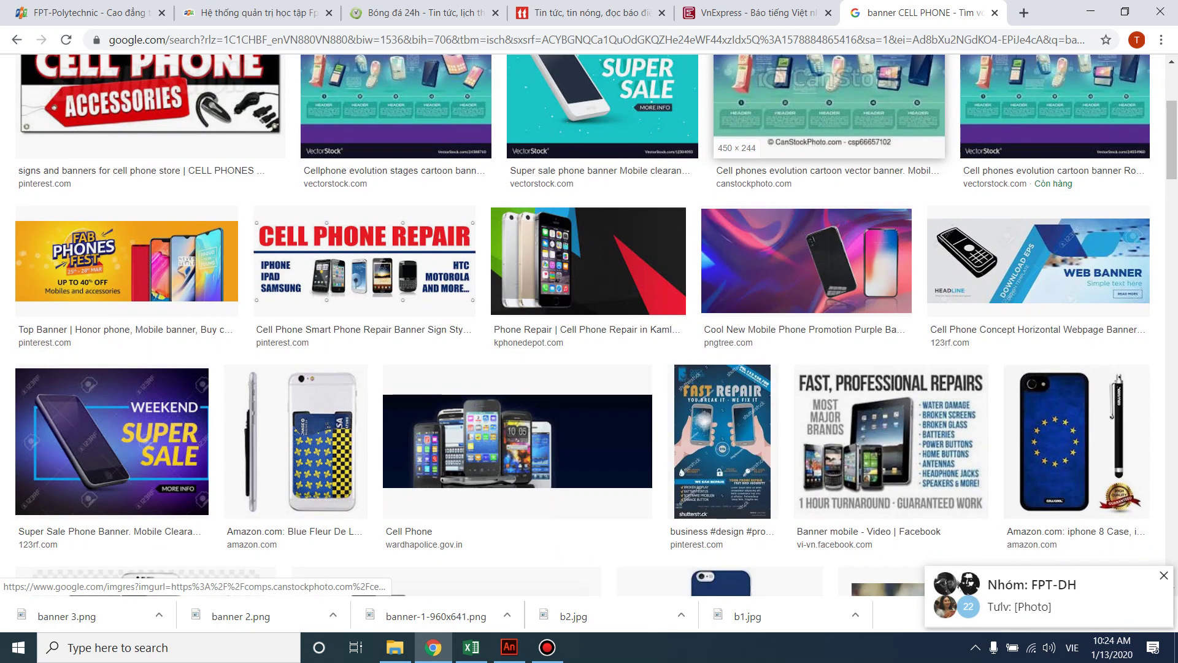
{"action": "scroll", "coordinate": [424, 384], "scroll_direction": "down", "scroll_amount": 2}
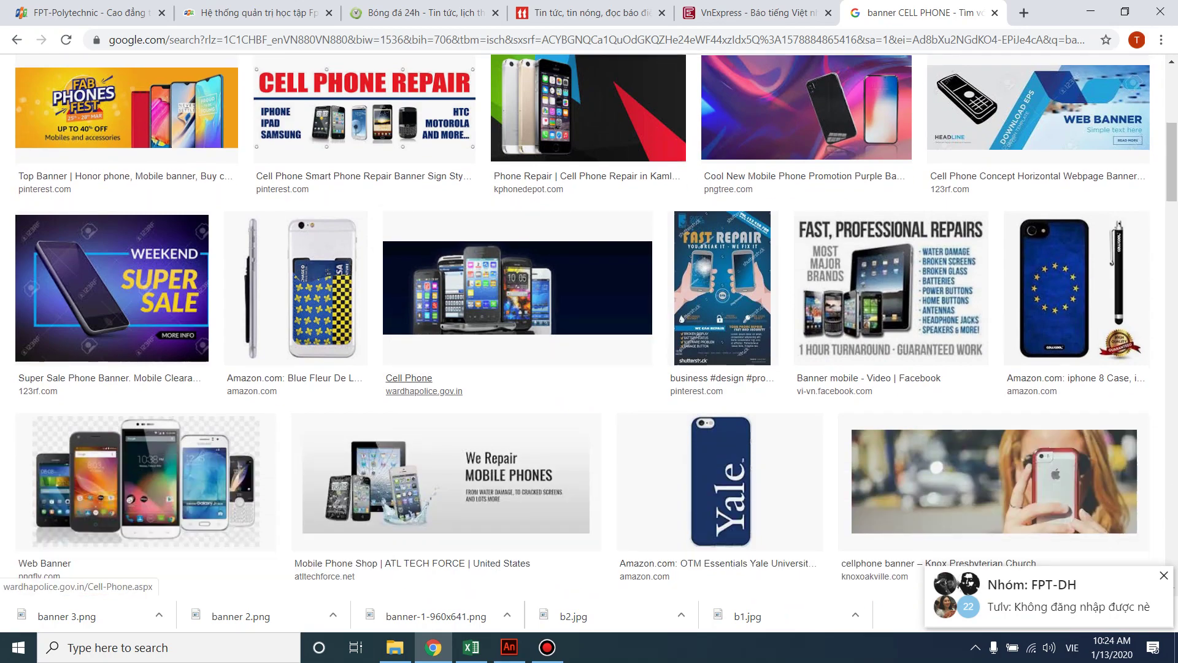
{"action": "scroll", "coordinate": [629, 430], "scroll_direction": "down", "scroll_amount": 3}
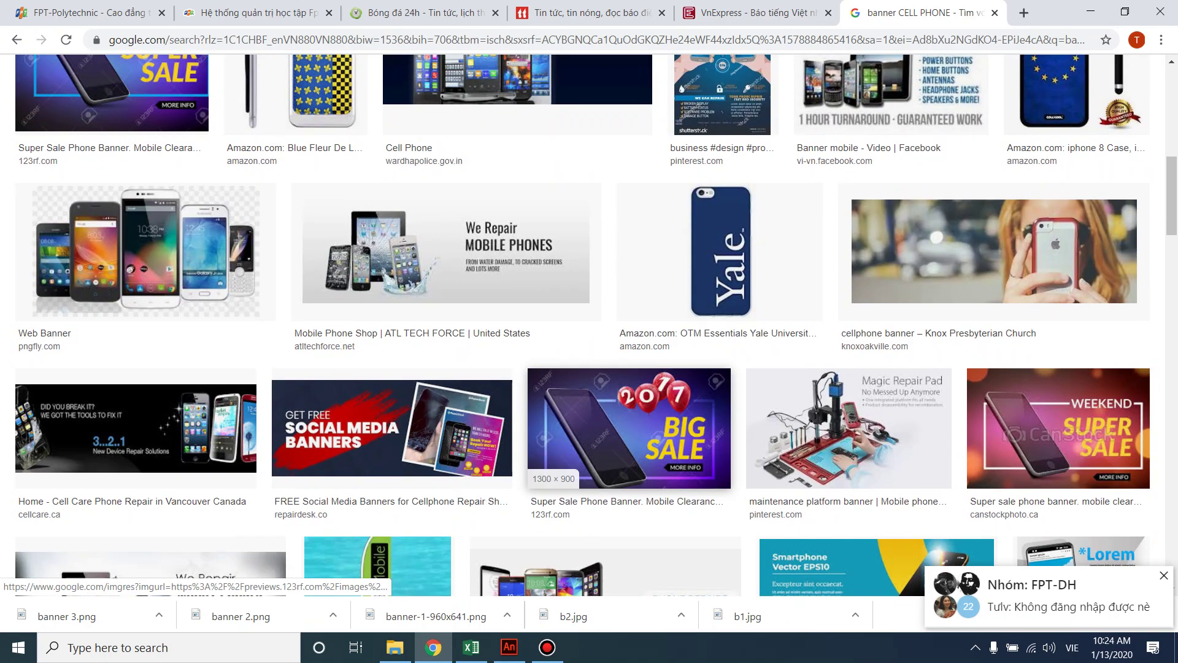
{"action": "scroll", "coordinate": [797, 343], "scroll_direction": "down", "scroll_amount": 2}
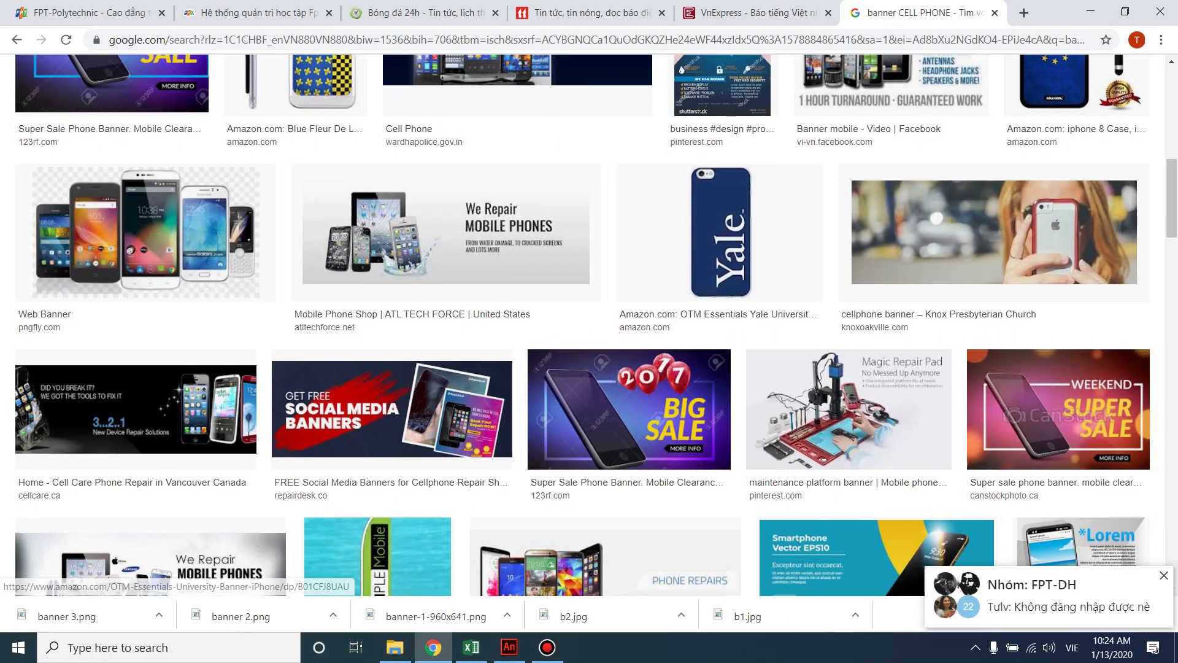
{"action": "scroll", "coordinate": [798, 344], "scroll_direction": "down", "scroll_amount": 3}
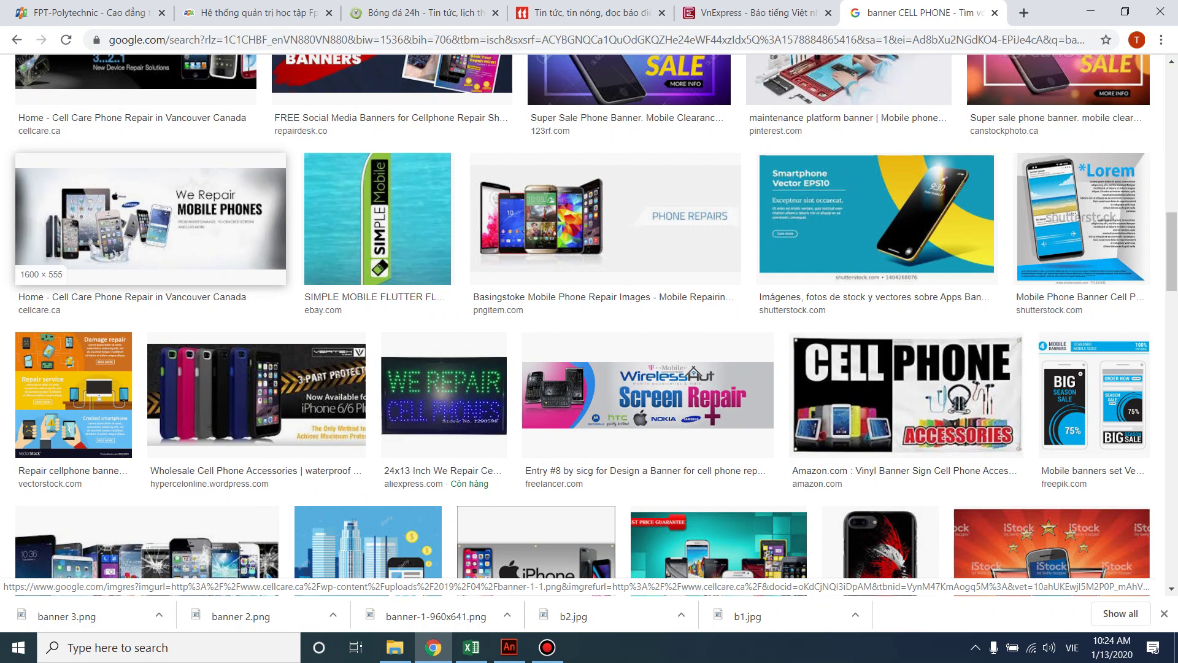
{"action": "scroll", "coordinate": [507, 551], "scroll_direction": "down", "scroll_amount": 3}
{"action": "scroll", "coordinate": [583, 325], "scroll_direction": "down", "scroll_amount": 1}
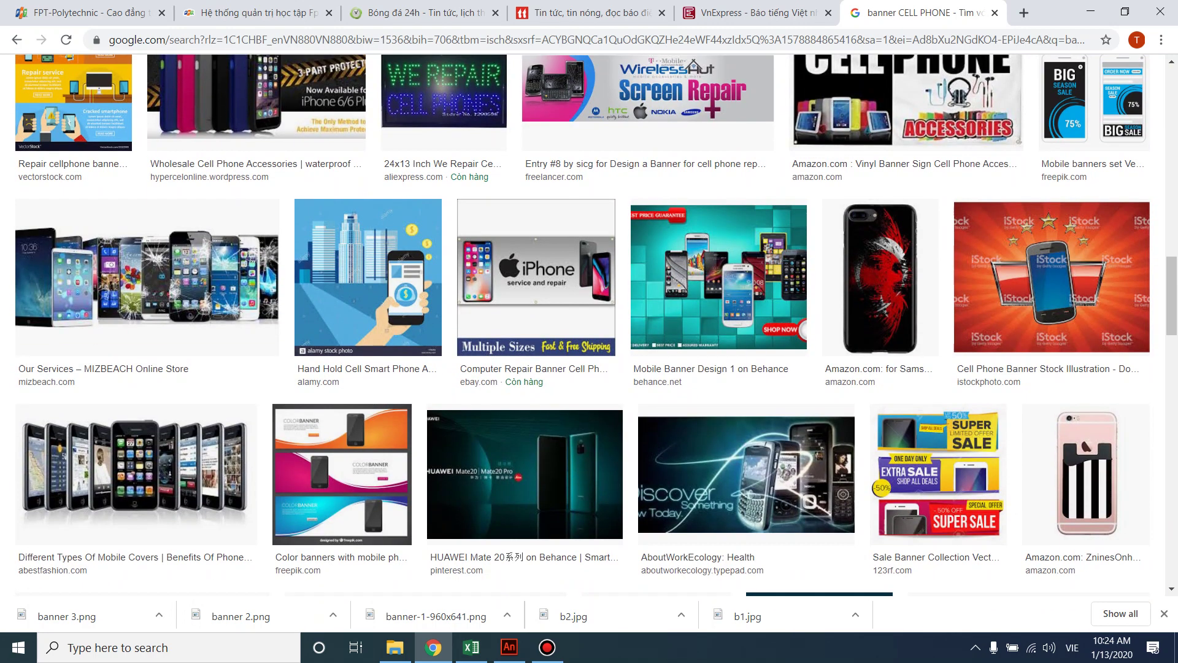
{"action": "left_click", "coordinate": [582, 325]}
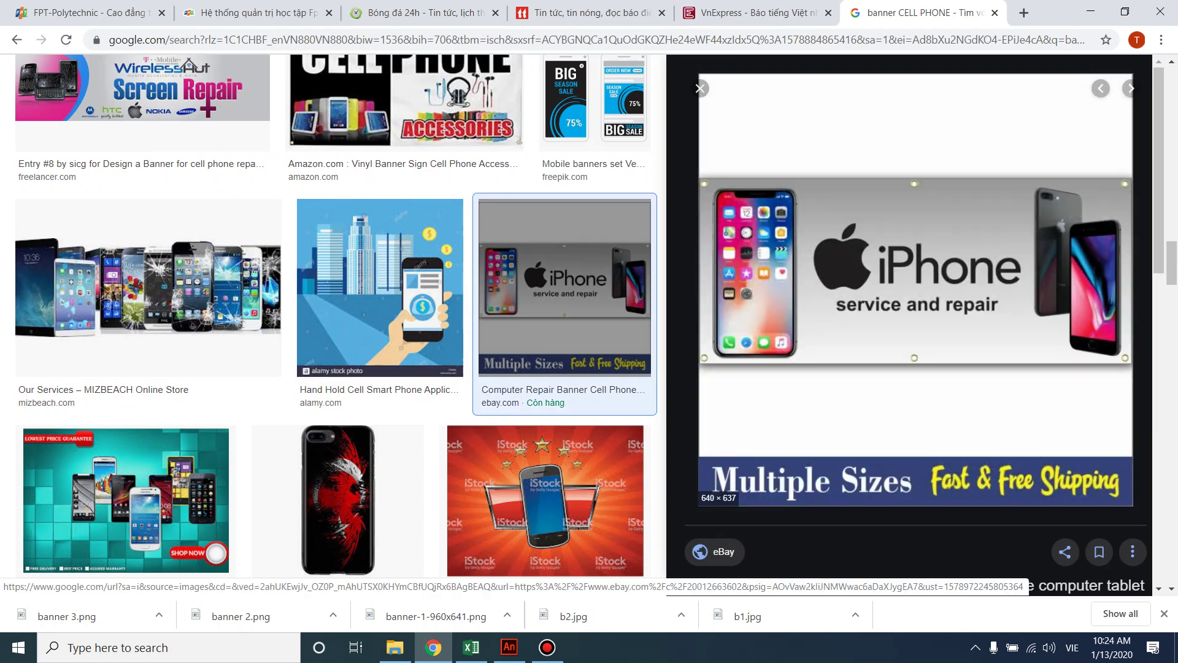
{"action": "right_click", "coordinate": [866, 261]}
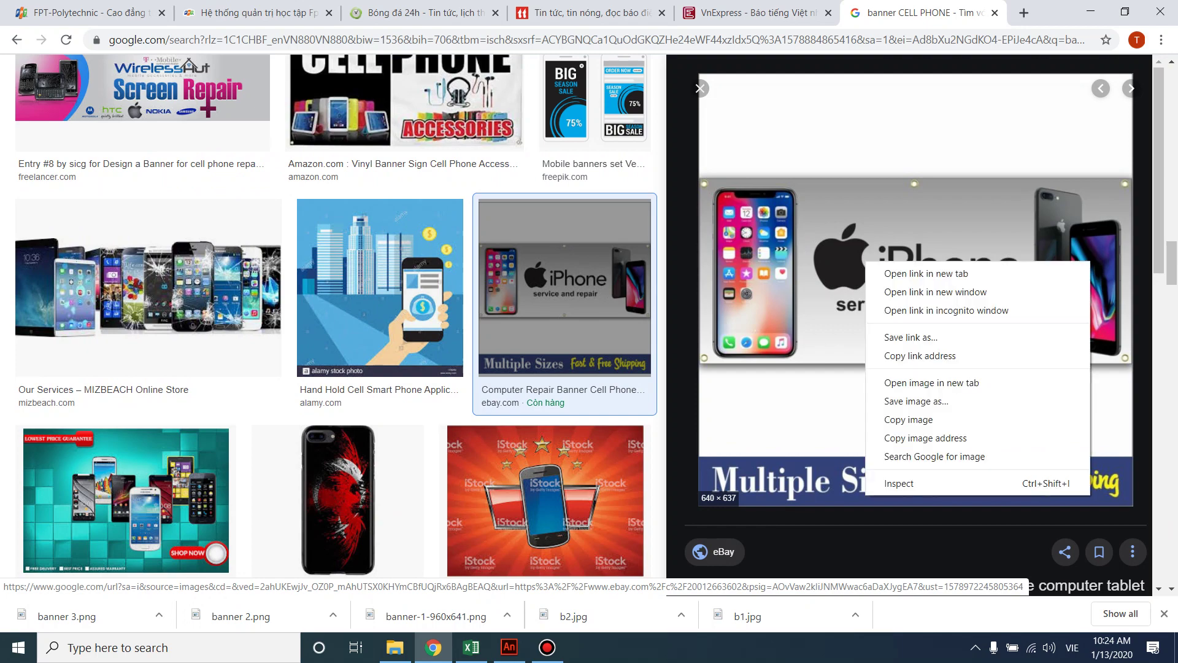
{"action": "left_click", "coordinate": [916, 400]}
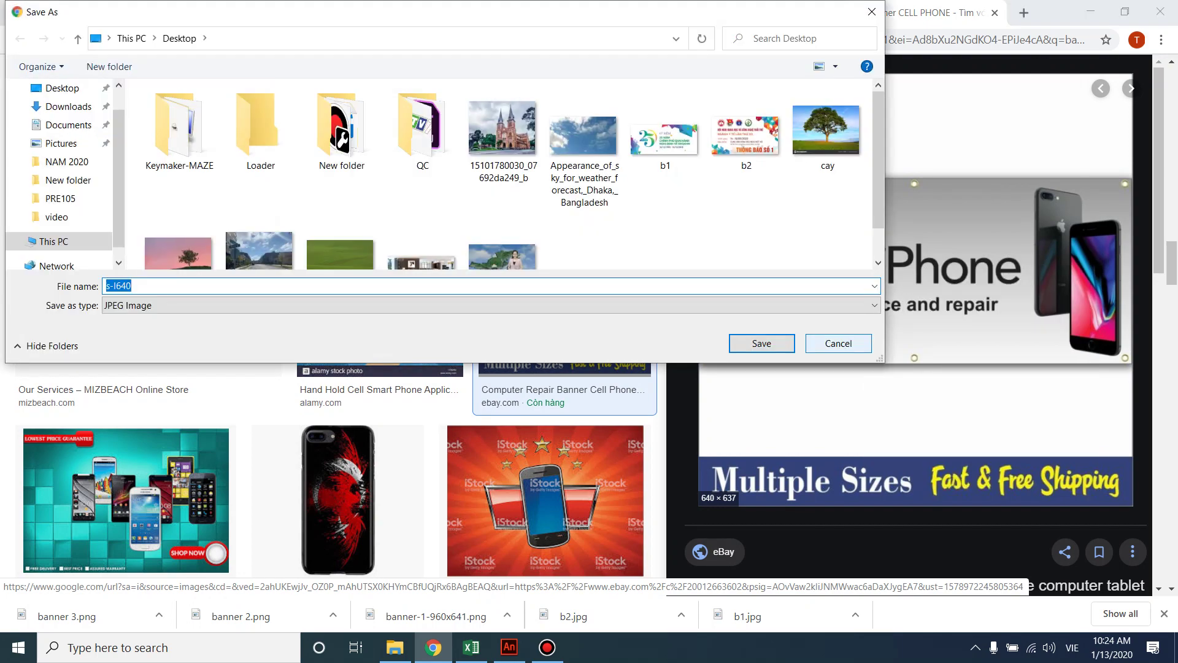
{"action": "left_click", "coordinate": [839, 343]}
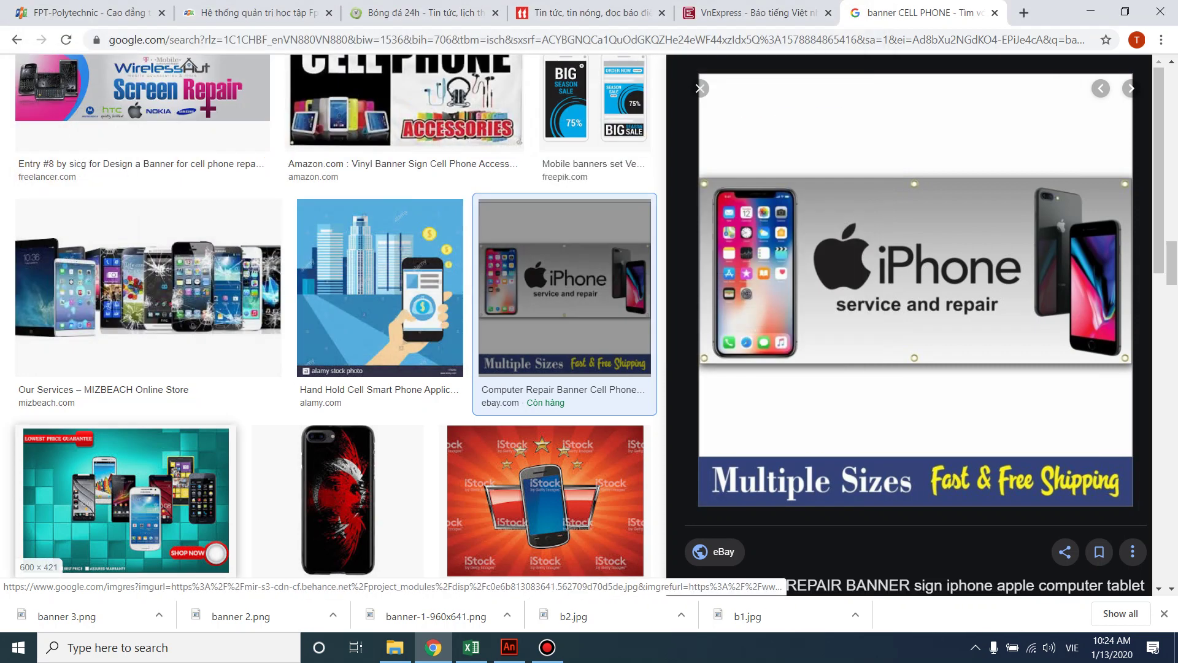
- Preview the teal "Mobile Banner Design 1 on Behance" image and save it to the Desktop as "BANNER AS" in JPEG format
{"action": "left_click", "coordinate": [126, 500]}
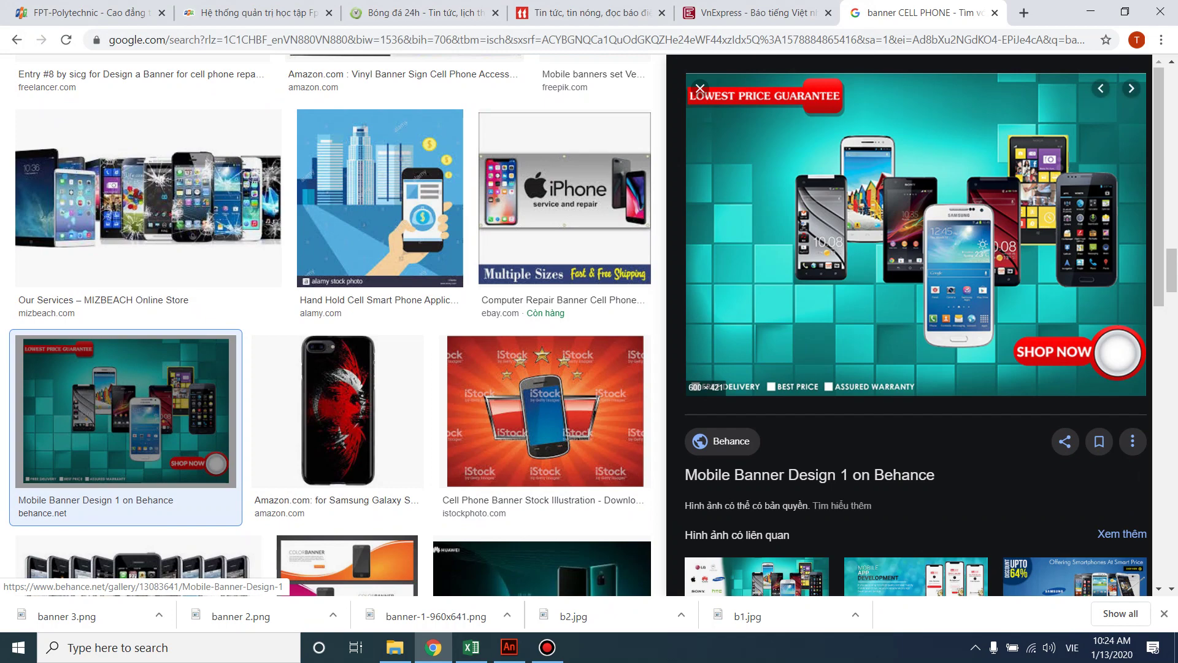
{"action": "right_click", "coordinate": [952, 202]}
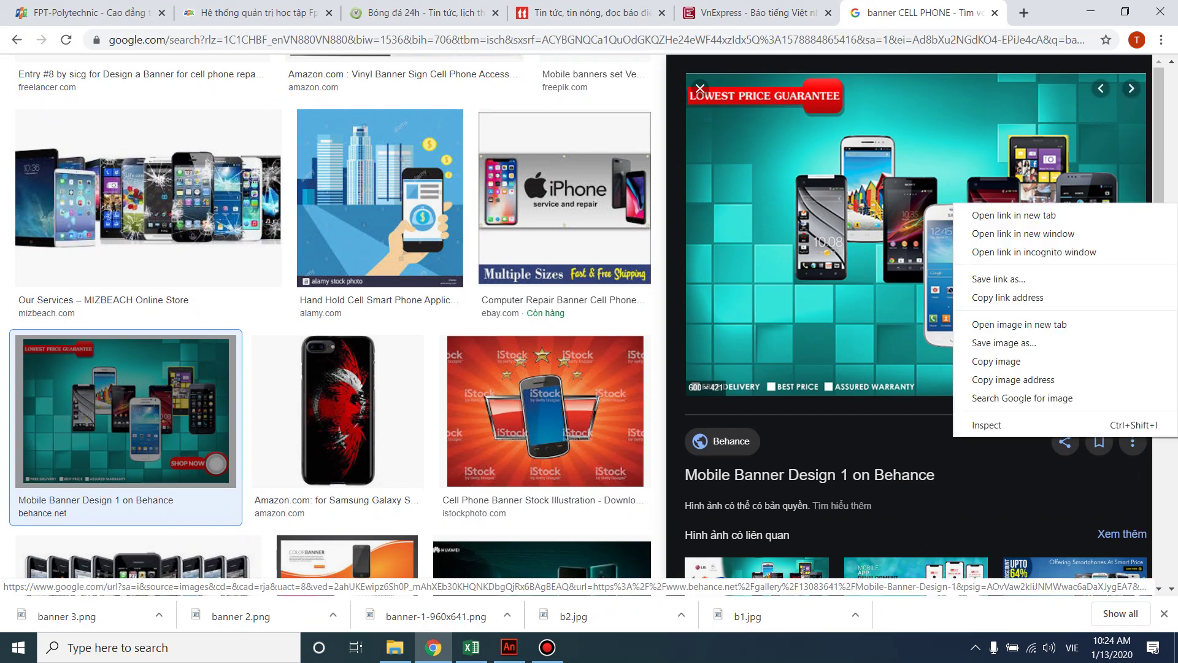
{"action": "left_click", "coordinate": [981, 339]}
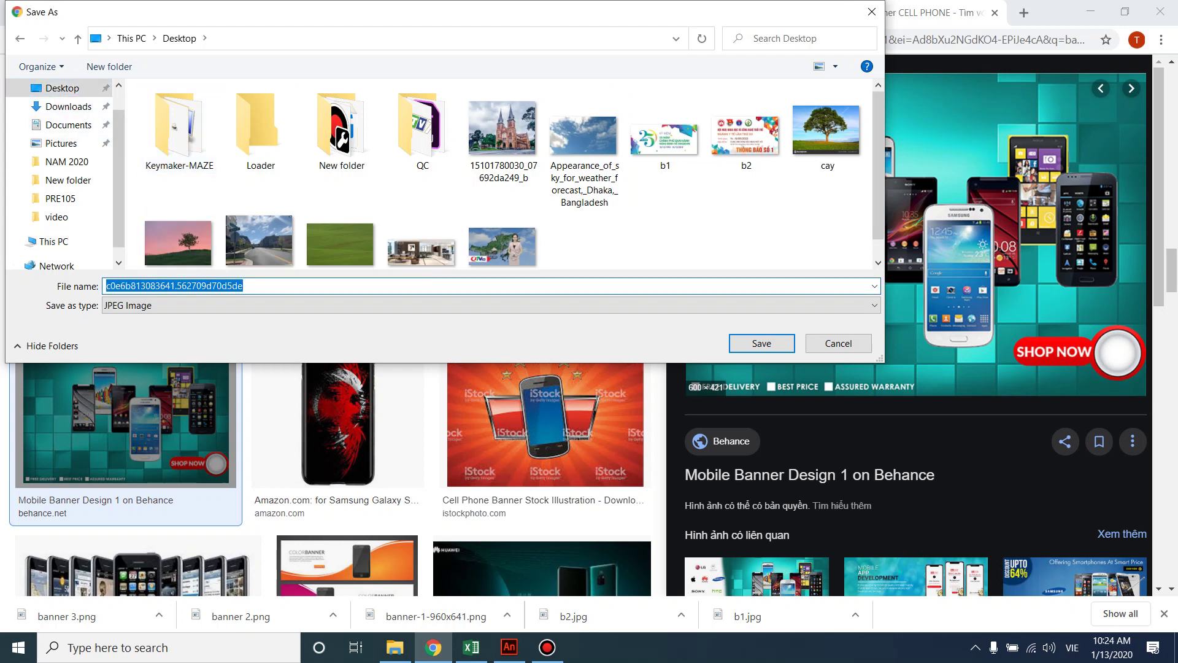
{"action": "type", "text": "BANNER "}
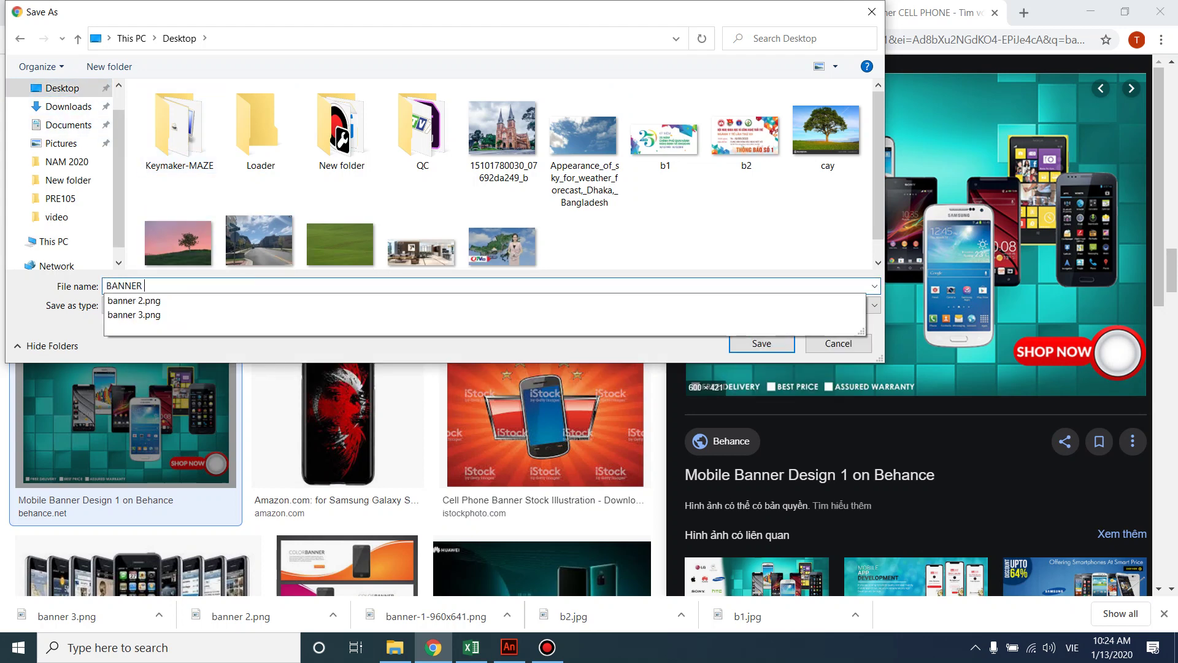
{"action": "type", "text": "AD"}
{"action": "key", "text": "Return"}
- Switch to Adobe Animate and import the BANNER AS image from the Desktop onto the stage
{"action": "key", "text": "alt+Tab"}
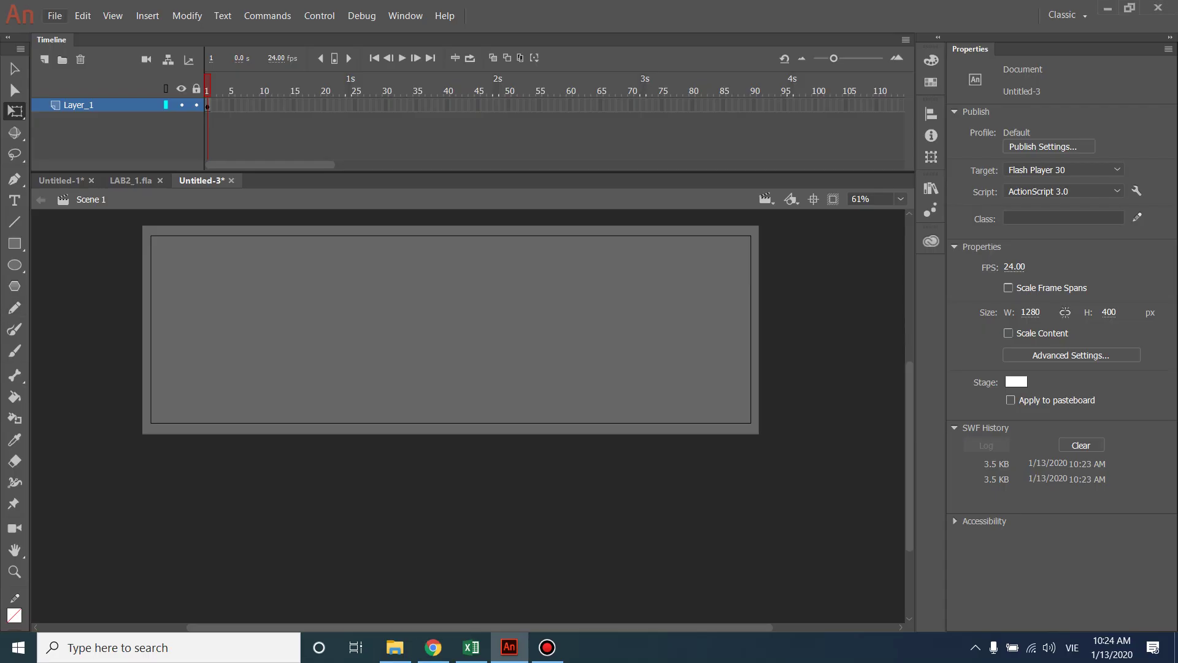
{"action": "left_click", "coordinate": [55, 15]}
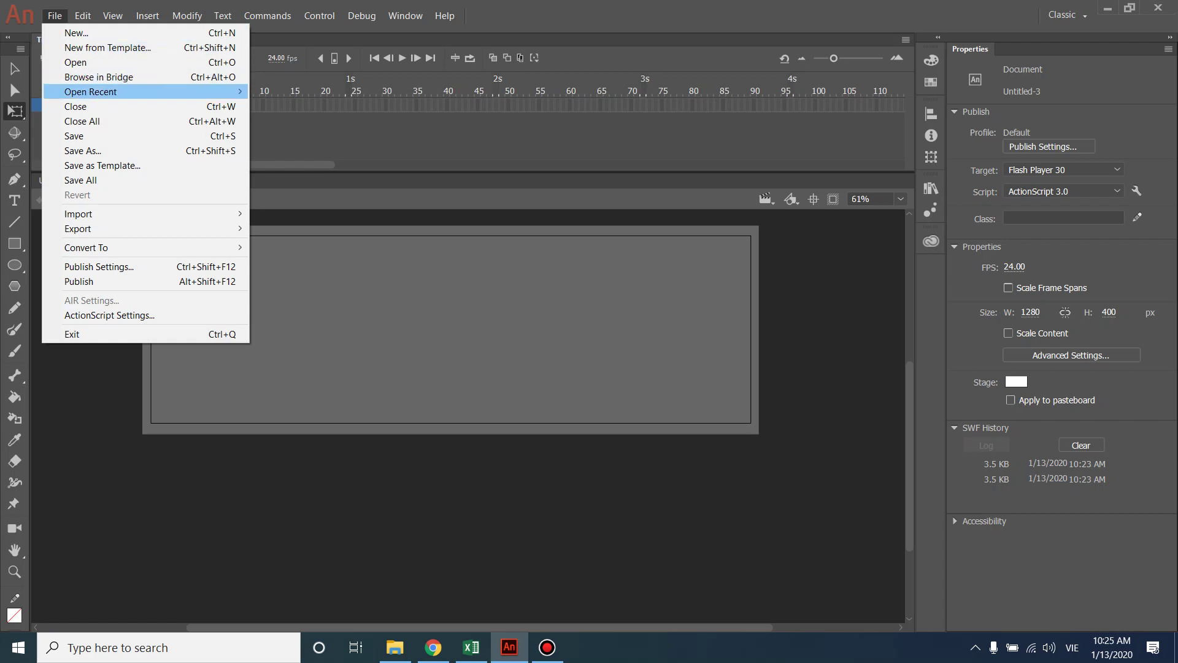
{"action": "mouse_move", "coordinate": [154, 214]}
{"action": "left_click", "coordinate": [295, 214]}
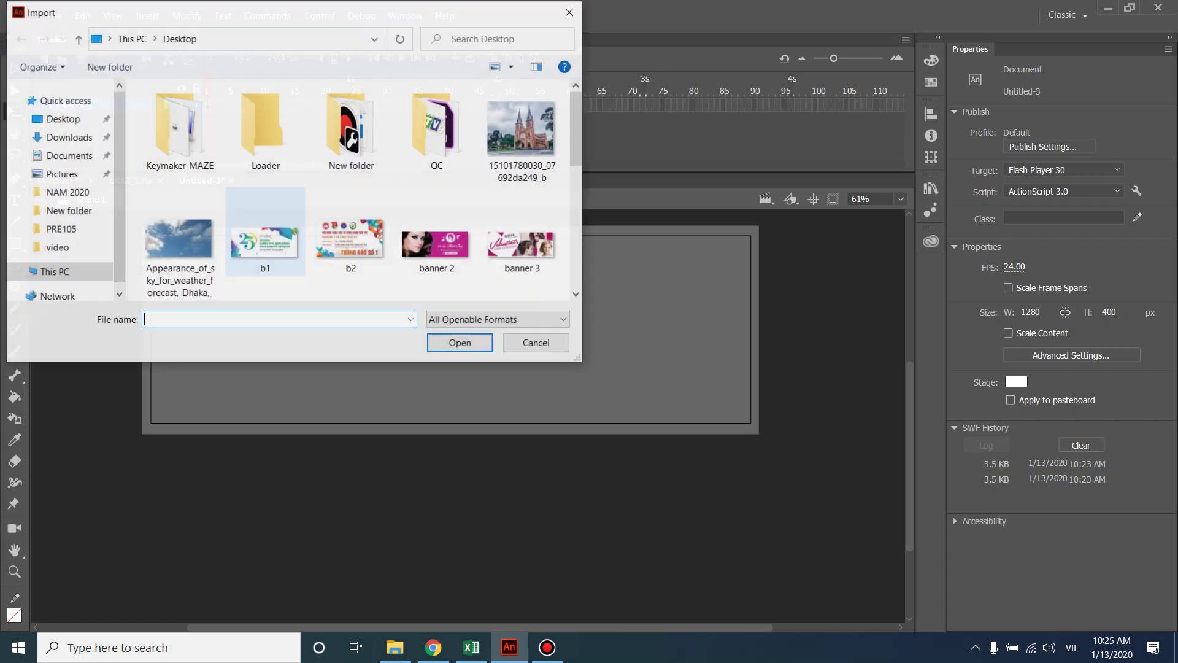
{"action": "scroll", "coordinate": [350, 197], "scroll_direction": "down", "scroll_amount": 1}
{"action": "scroll", "coordinate": [523, 246], "scroll_direction": "down", "scroll_amount": 1}
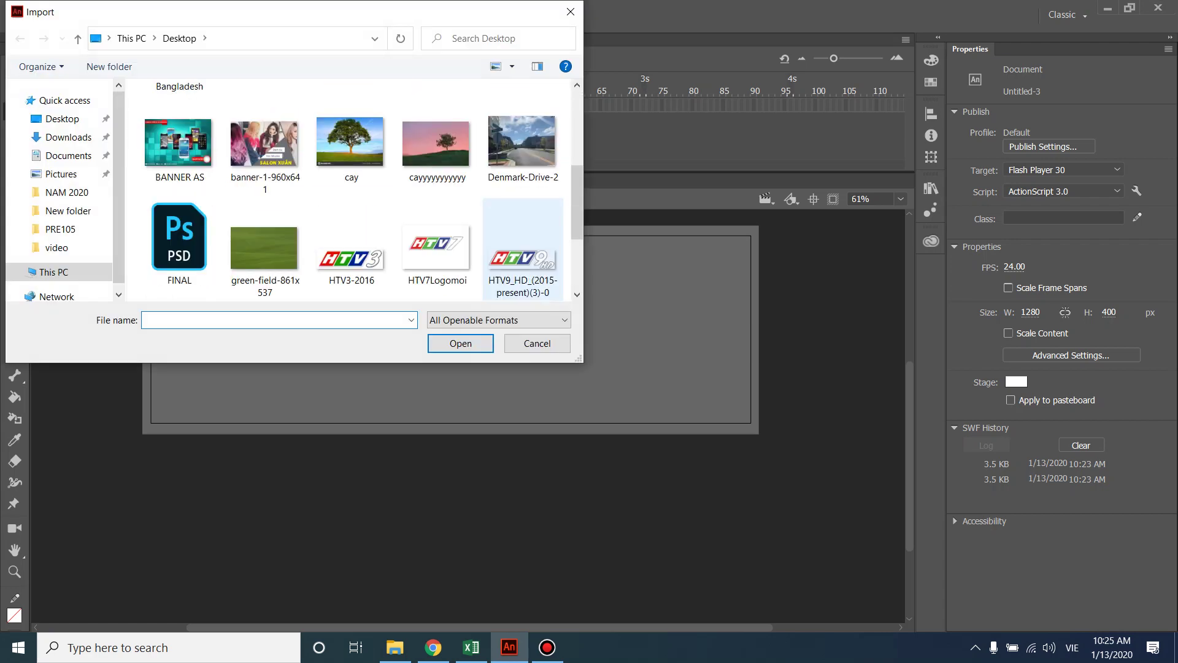
{"action": "double_click", "coordinate": [178, 143]}
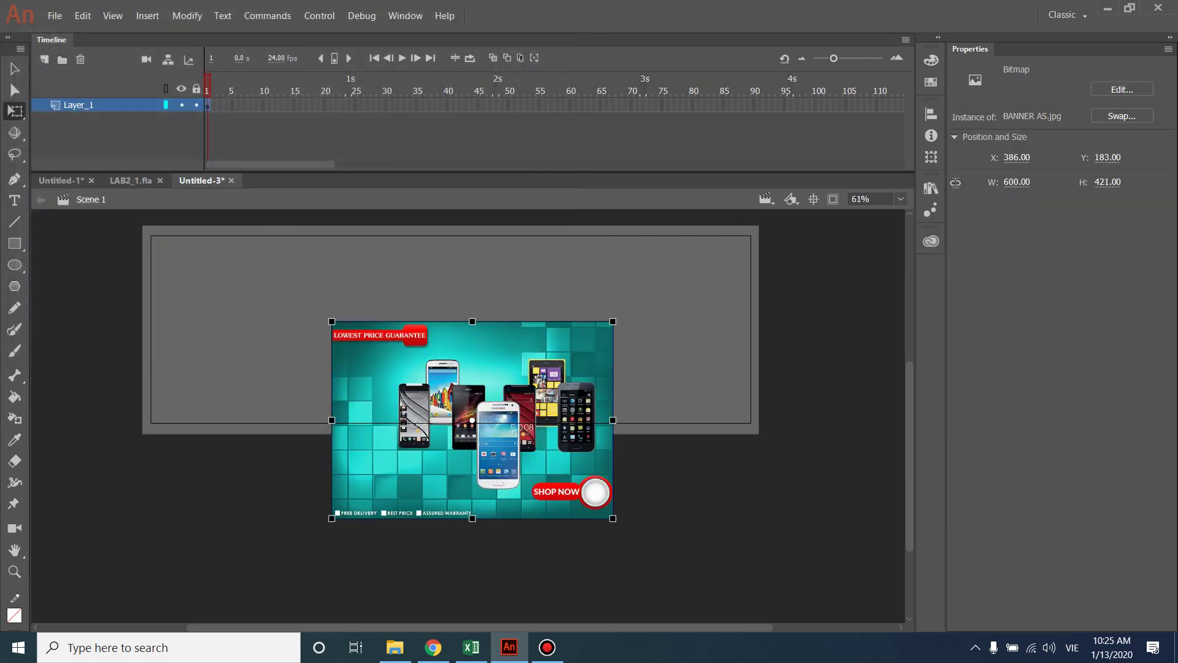
- Move the imported phone banner bitmap up and left to about X 114, Y 57, and keep it selected
{"action": "left_click_drag", "start_coordinate": [472, 429], "coordinate": [344, 371]}
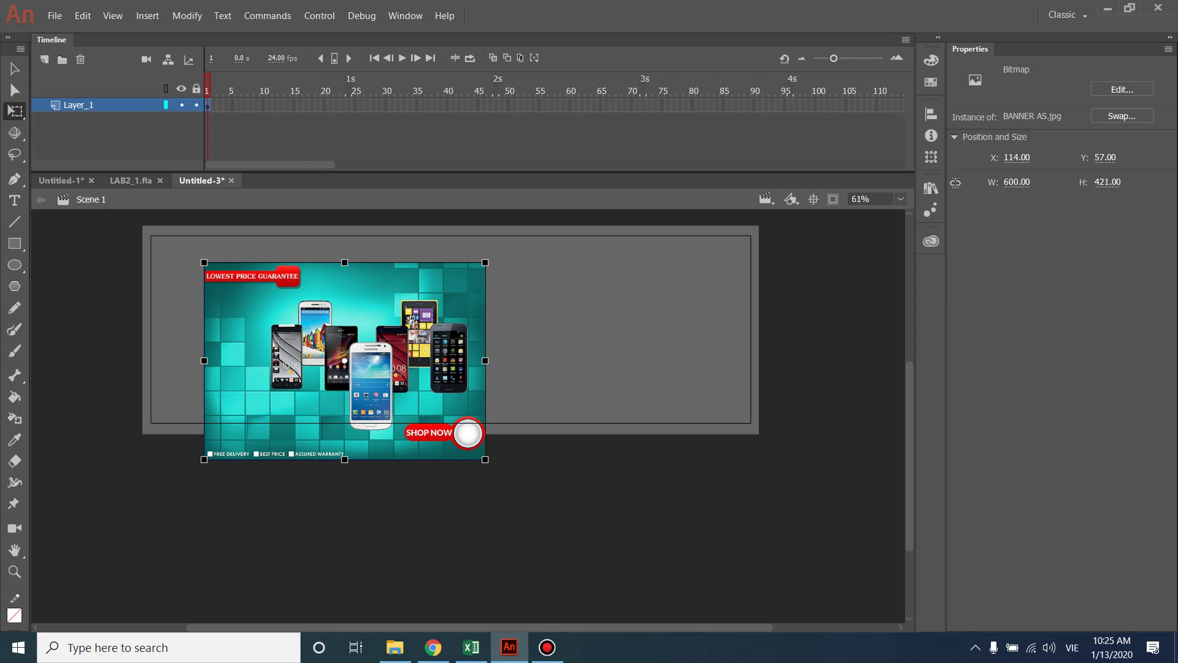
{"action": "left_click", "coordinate": [552, 503]}
{"action": "left_click", "coordinate": [345, 368]}
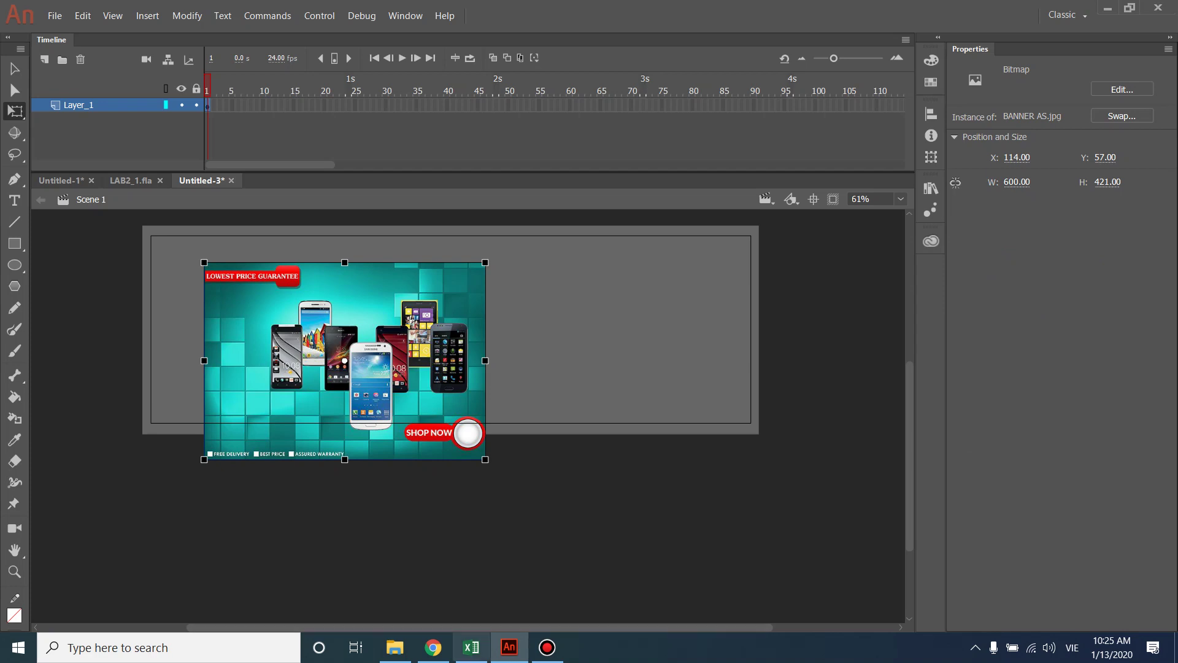
- Switch to Chrome and look through the related phone banner images, previewing the Totoodo and cellphonestoreturlock.com banners
{"action": "left_click", "coordinate": [433, 647]}
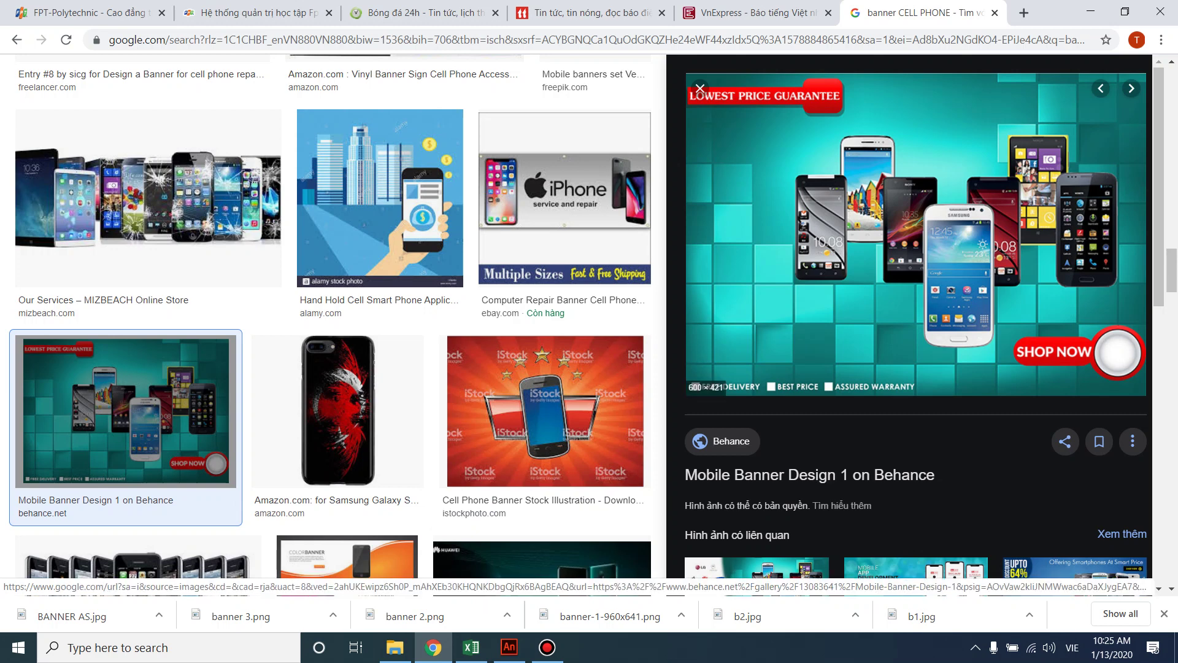
{"action": "scroll", "coordinate": [915, 307], "scroll_direction": "down", "scroll_amount": 2}
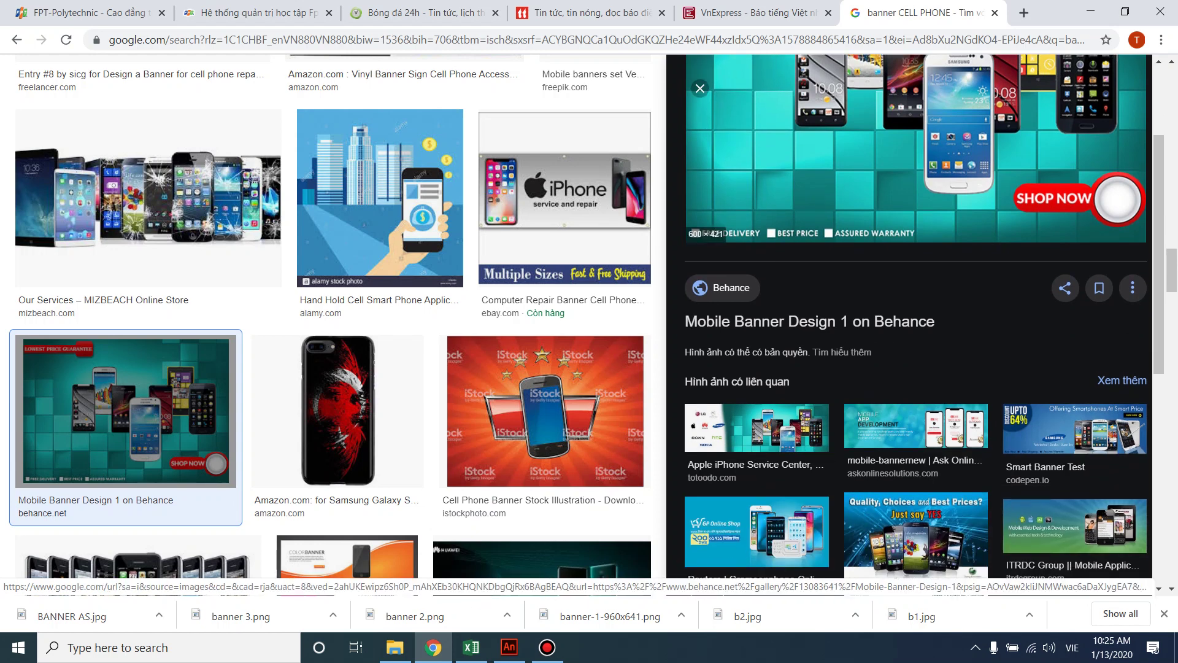
{"action": "scroll", "coordinate": [755, 356], "scroll_direction": "down", "scroll_amount": 1}
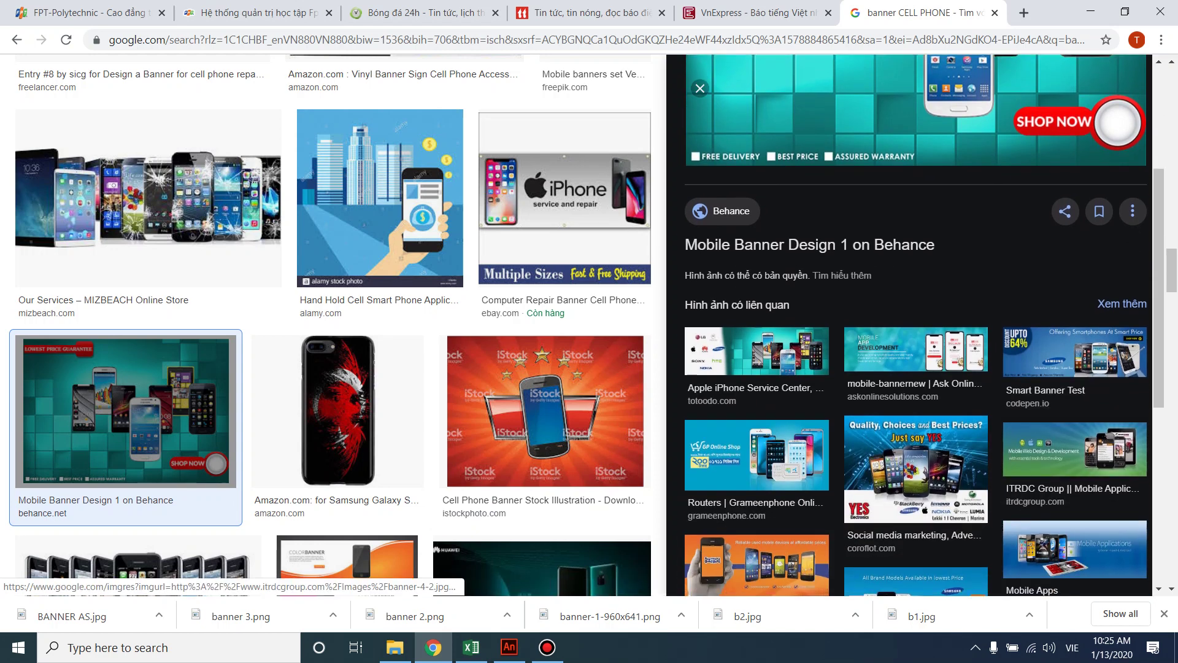
{"action": "left_click", "coordinate": [754, 352]}
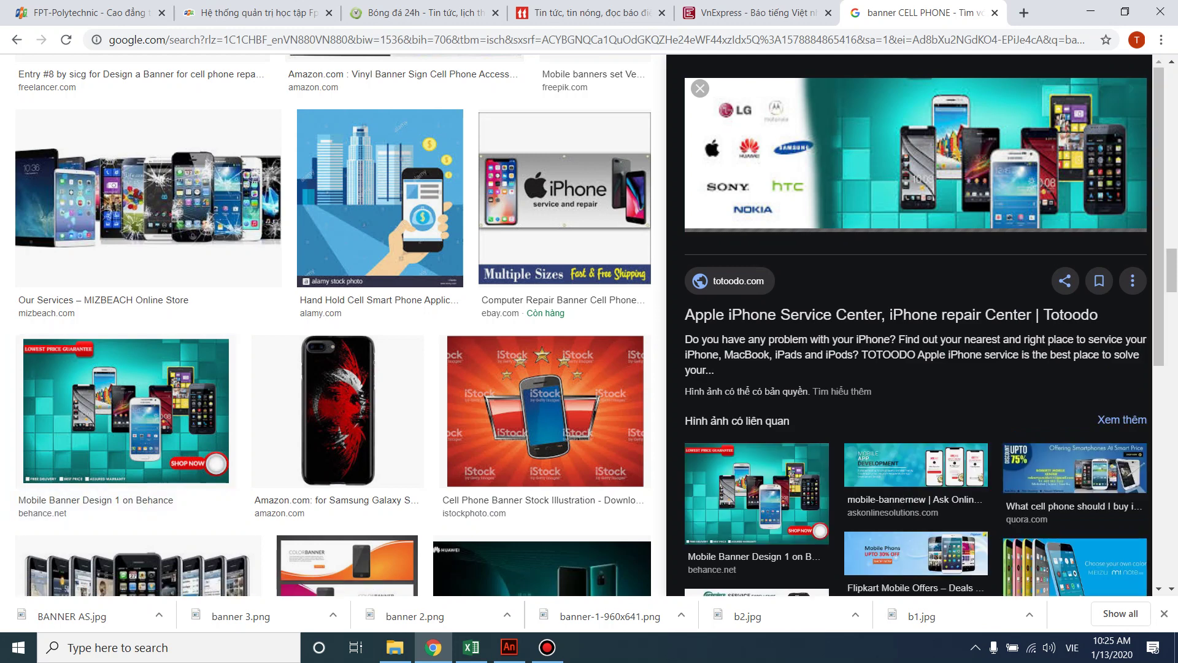
{"action": "scroll", "coordinate": [712, 336], "scroll_direction": "down", "scroll_amount": 4}
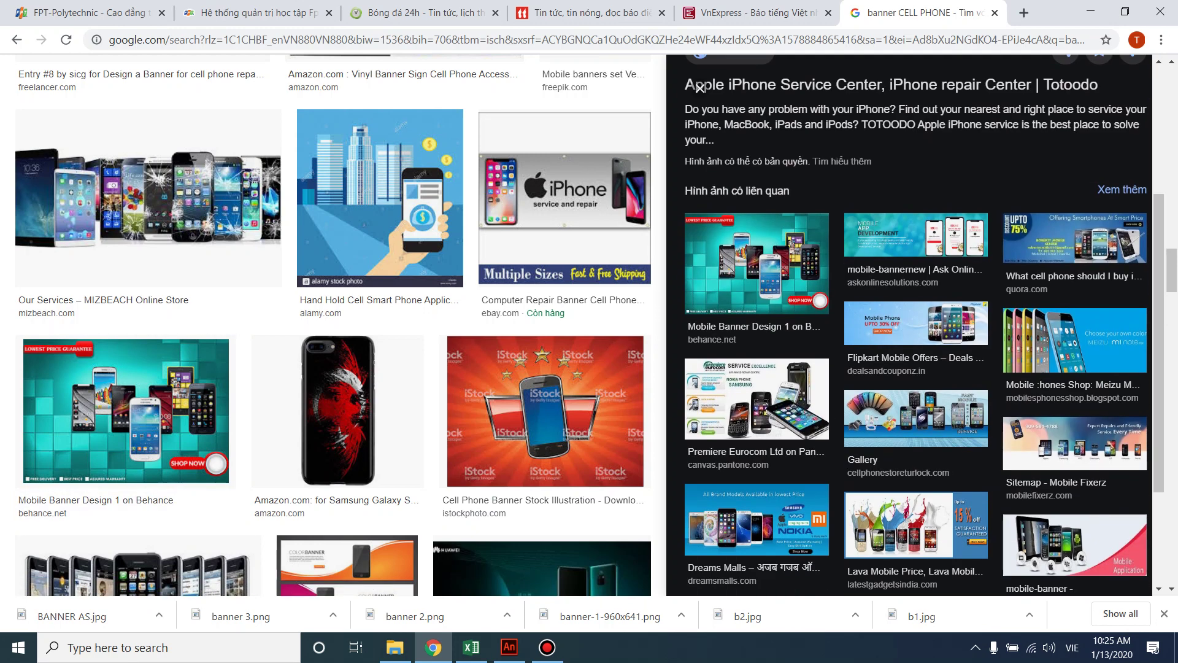
{"action": "left_click", "coordinate": [712, 337]}
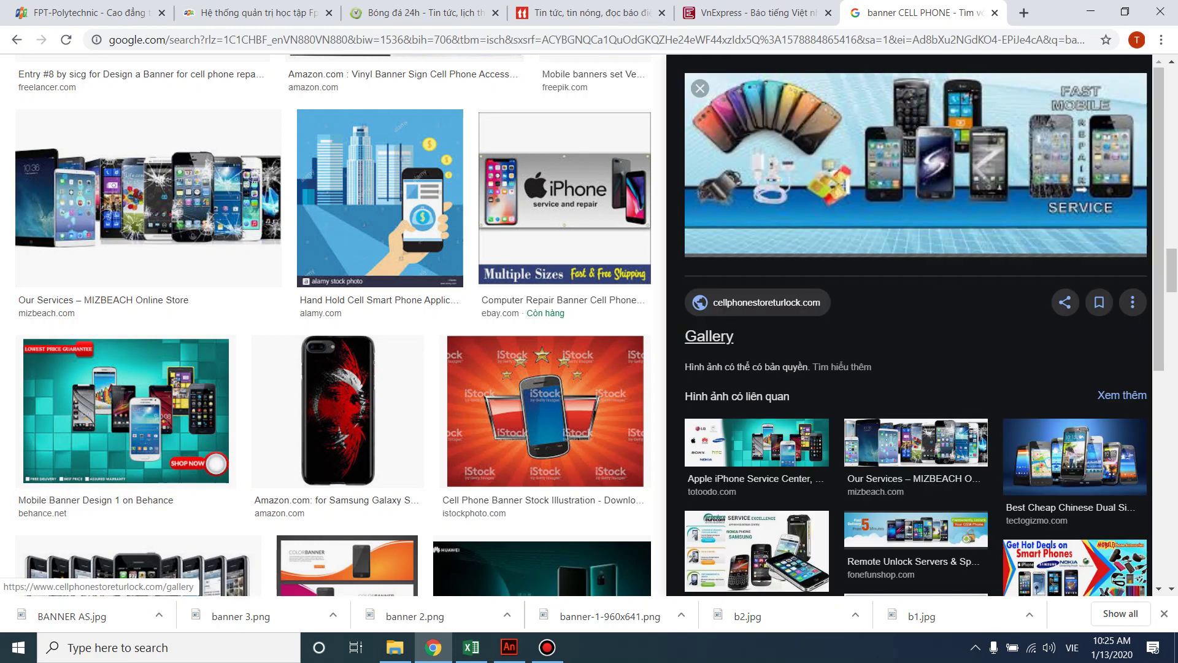
{"action": "scroll", "coordinate": [711, 336], "scroll_direction": "down", "scroll_amount": 5}
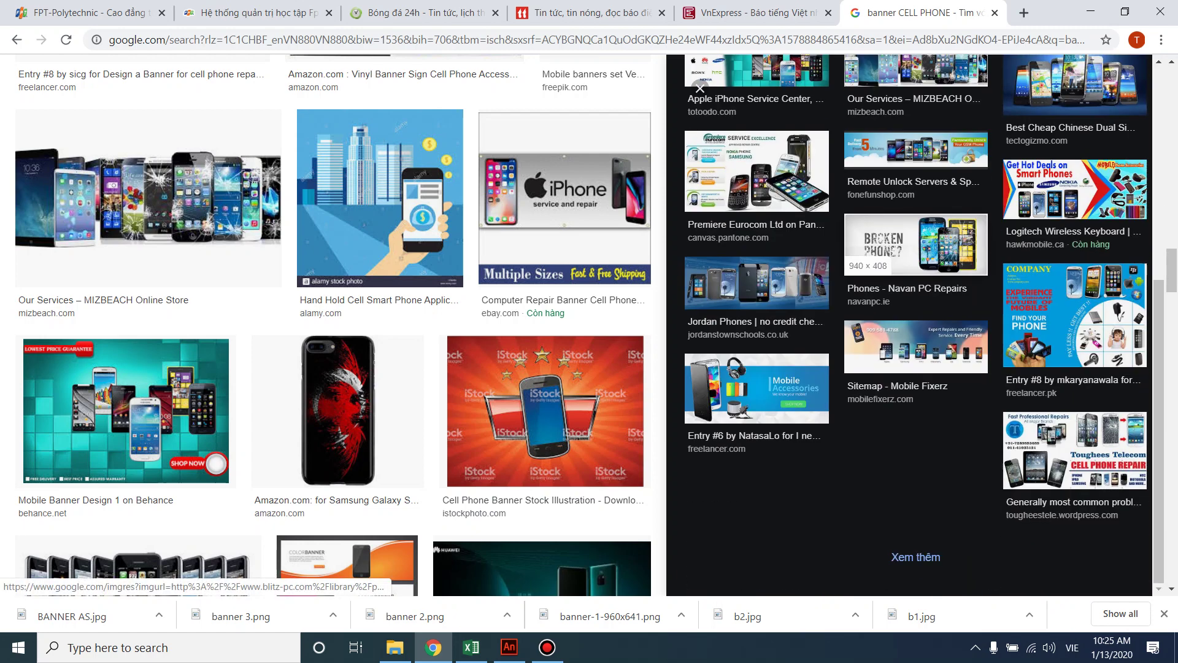
- Preview the blue "Mobile Accessories" banner from freelancer.com and save it to the Desktop as BBBBBBBBBBBBBB in PNG format
{"action": "left_click", "coordinate": [737, 392]}
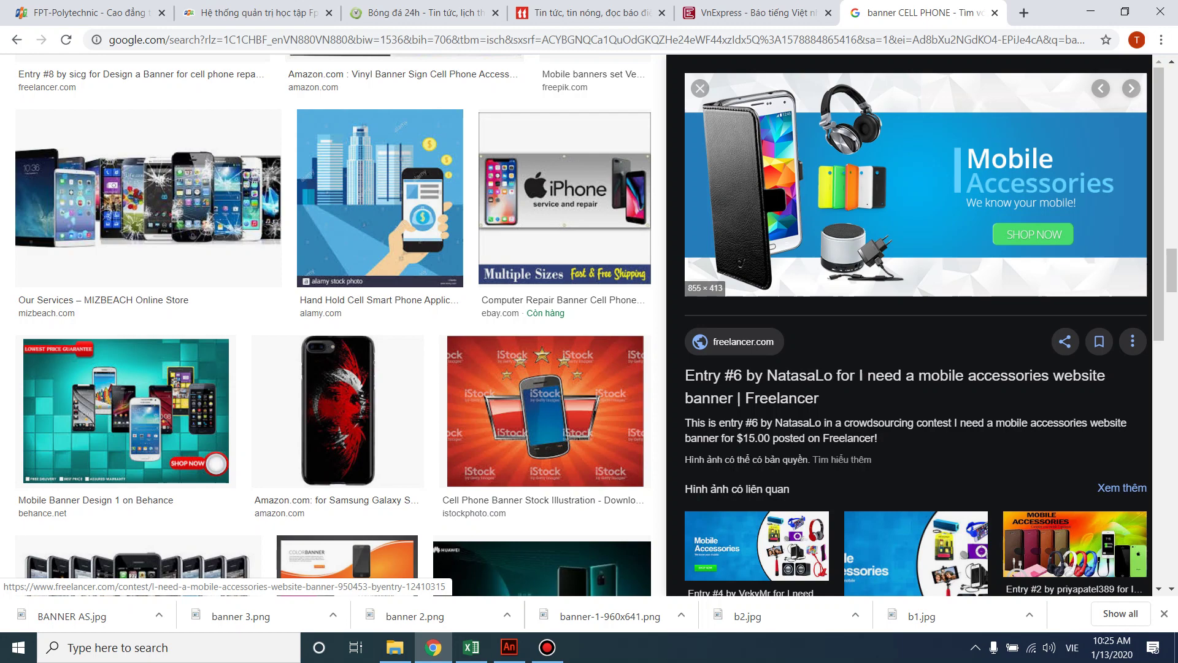
{"action": "right_click", "coordinate": [892, 219]}
{"action": "left_click", "coordinate": [933, 360]}
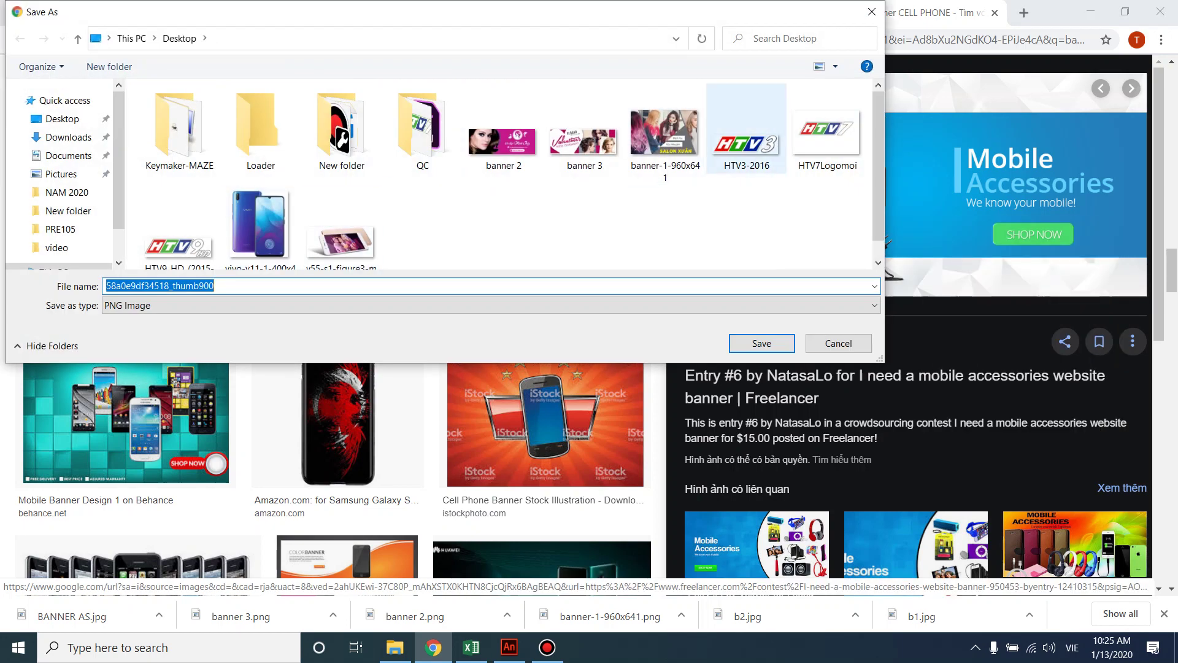
{"action": "scroll", "coordinate": [746, 129], "scroll_direction": "down", "scroll_amount": 1}
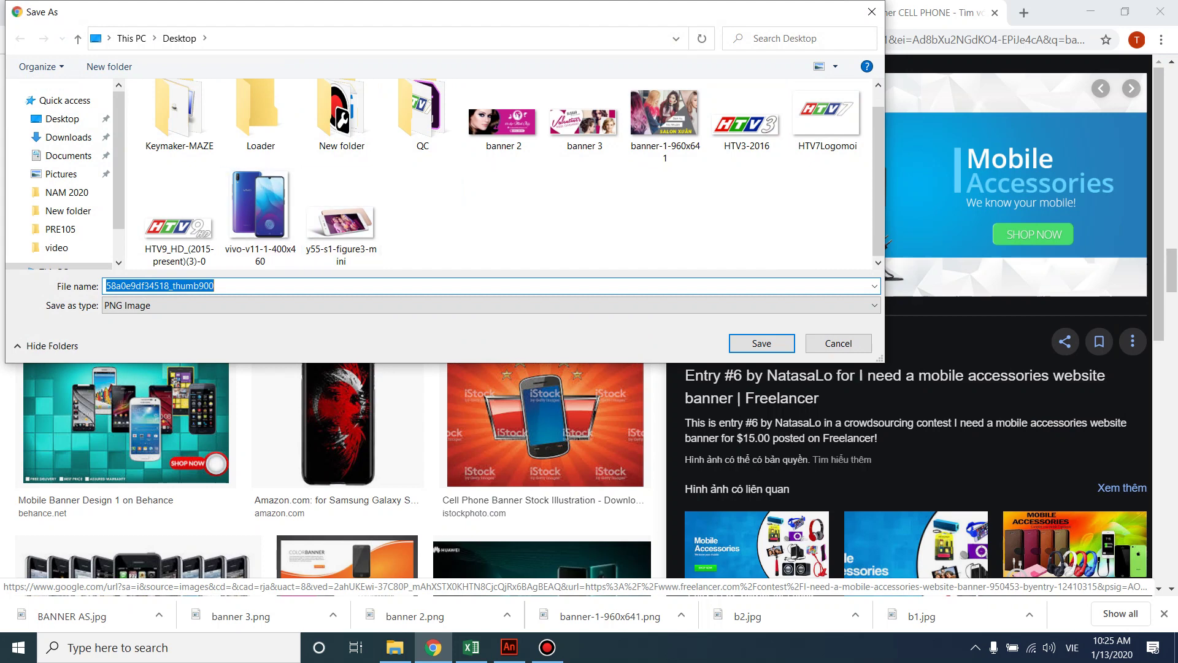
{"action": "type", "text": "BBBBBBBBBBBBBB"}
{"action": "key", "text": "Return"}
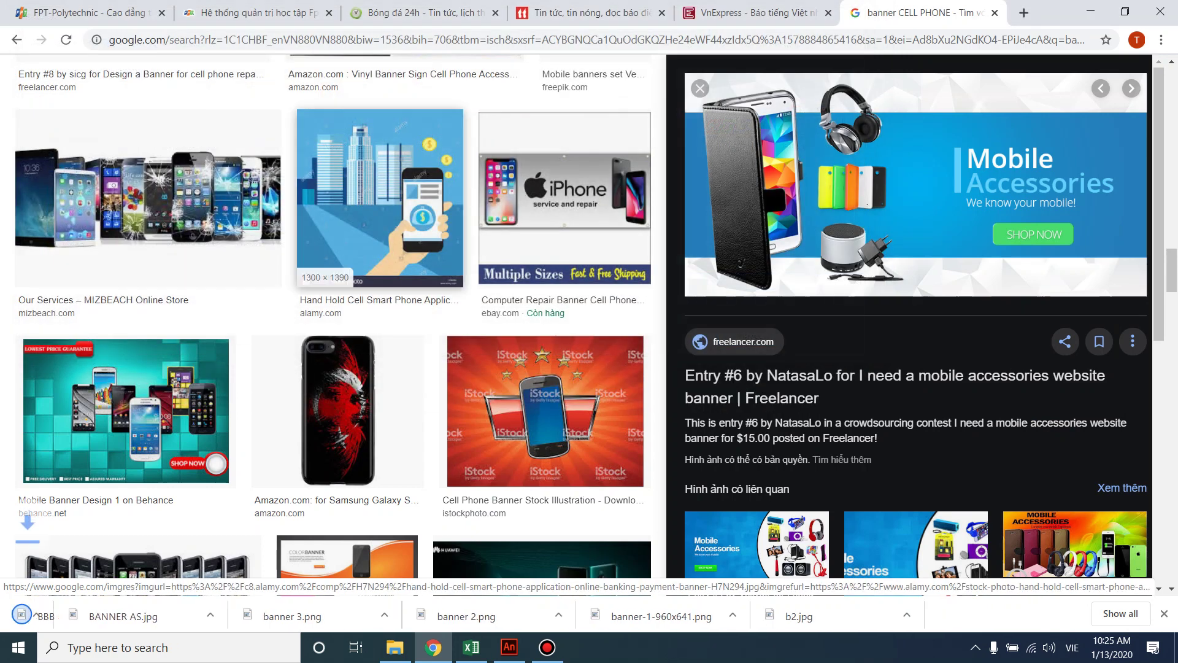
- Switch to Adobe Animate and delete the teal BANNER AS bitmap from the stage
{"action": "key", "text": "alt+Tab"}
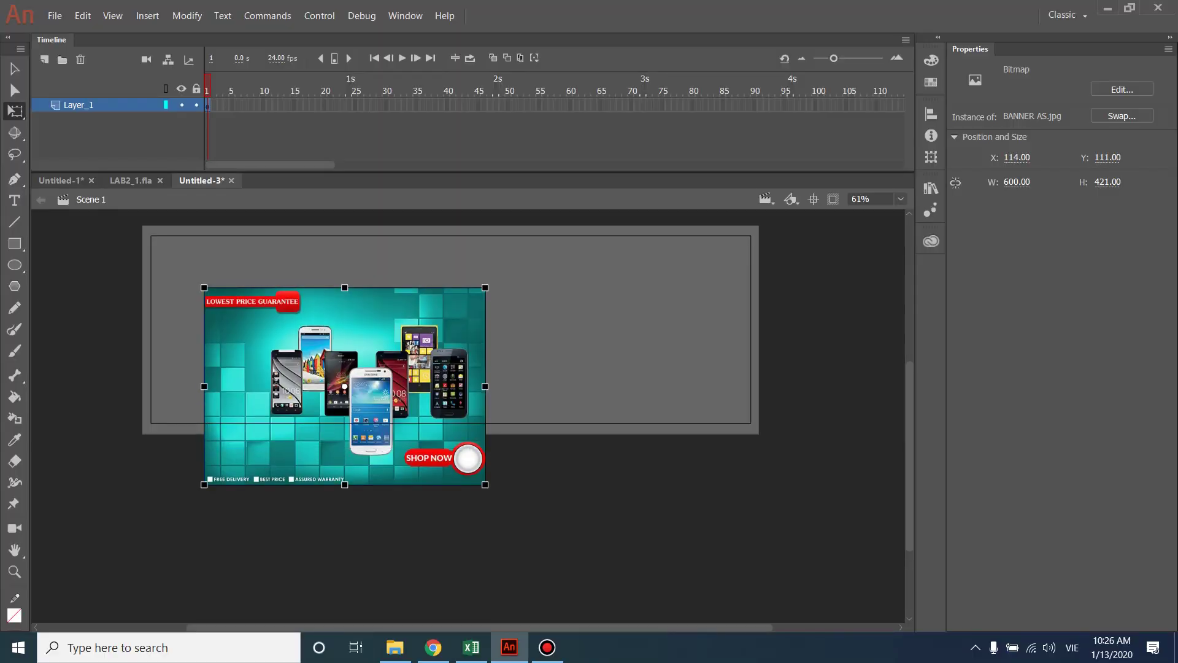
{"action": "key", "text": "Delete"}
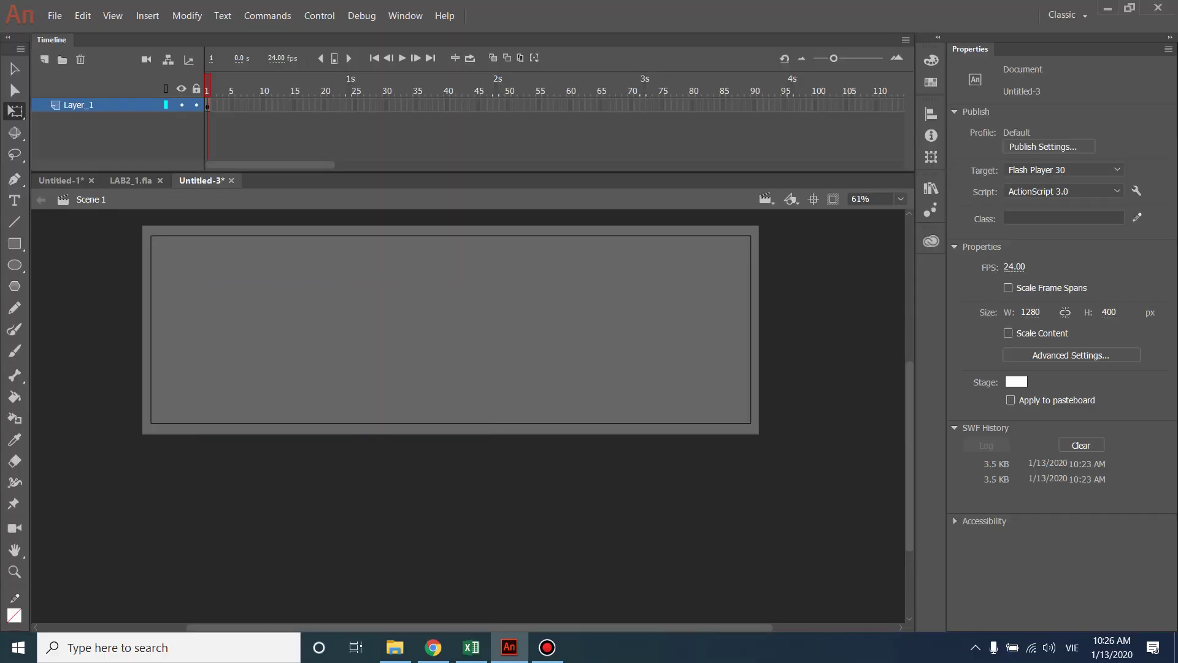
{"action": "left_click_drag", "start_coordinate": [451, 330], "coordinate": [546, 408]}
{"action": "key", "text": "Delete"}
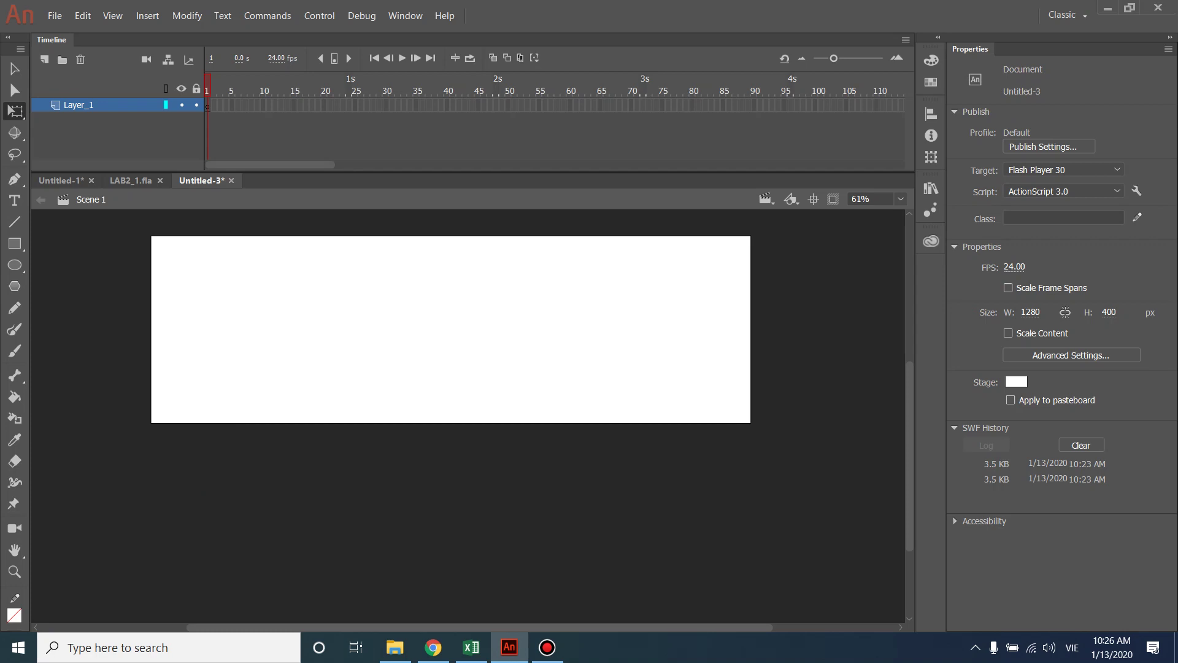
- Import the BBBBBBBBBBBBBB image from the Desktop onto the stage and move it to about X 81, Y 285
{"action": "left_click", "coordinate": [54, 16]}
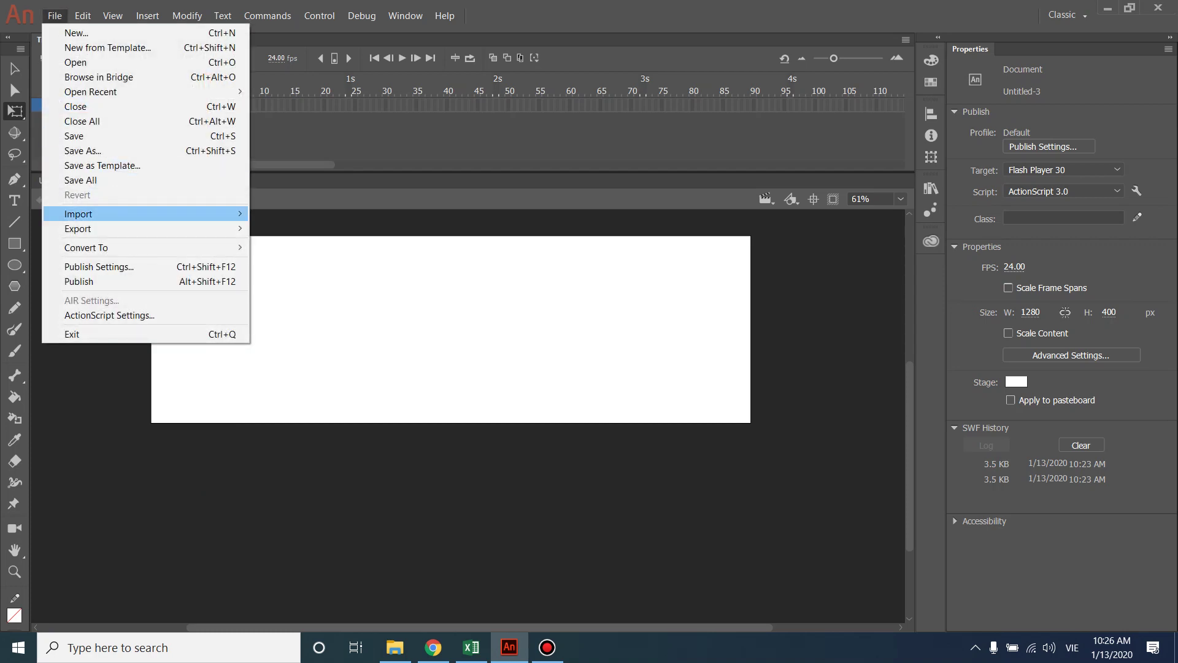
{"action": "mouse_move", "coordinate": [123, 213]}
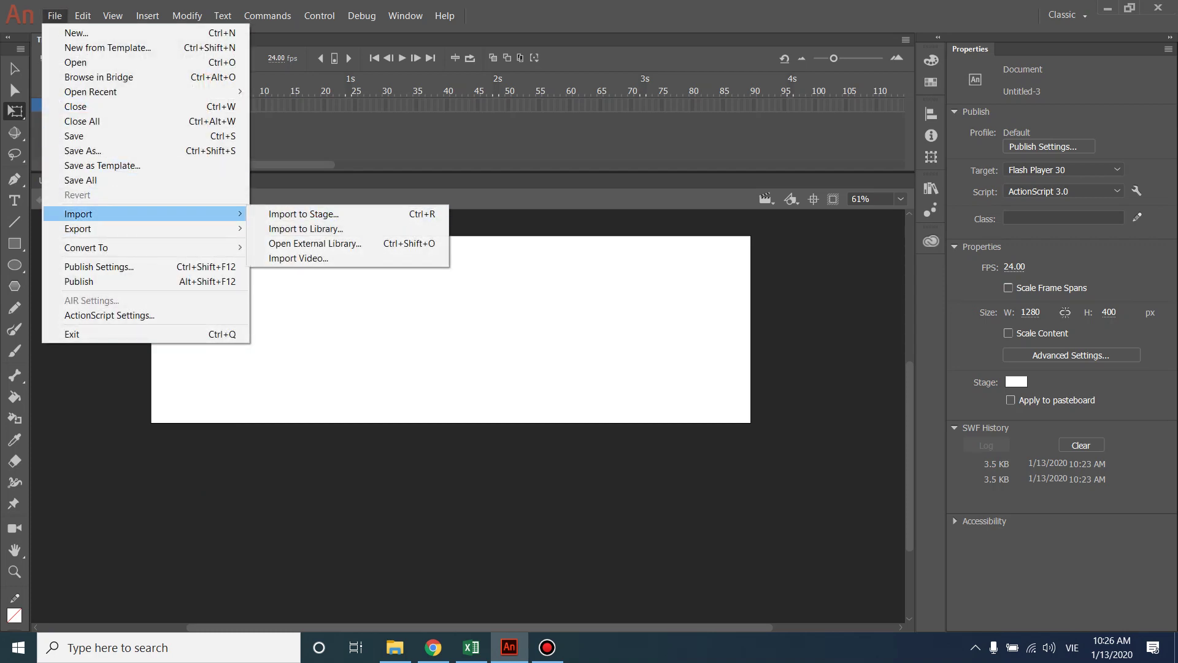
{"action": "left_click", "coordinate": [303, 214]}
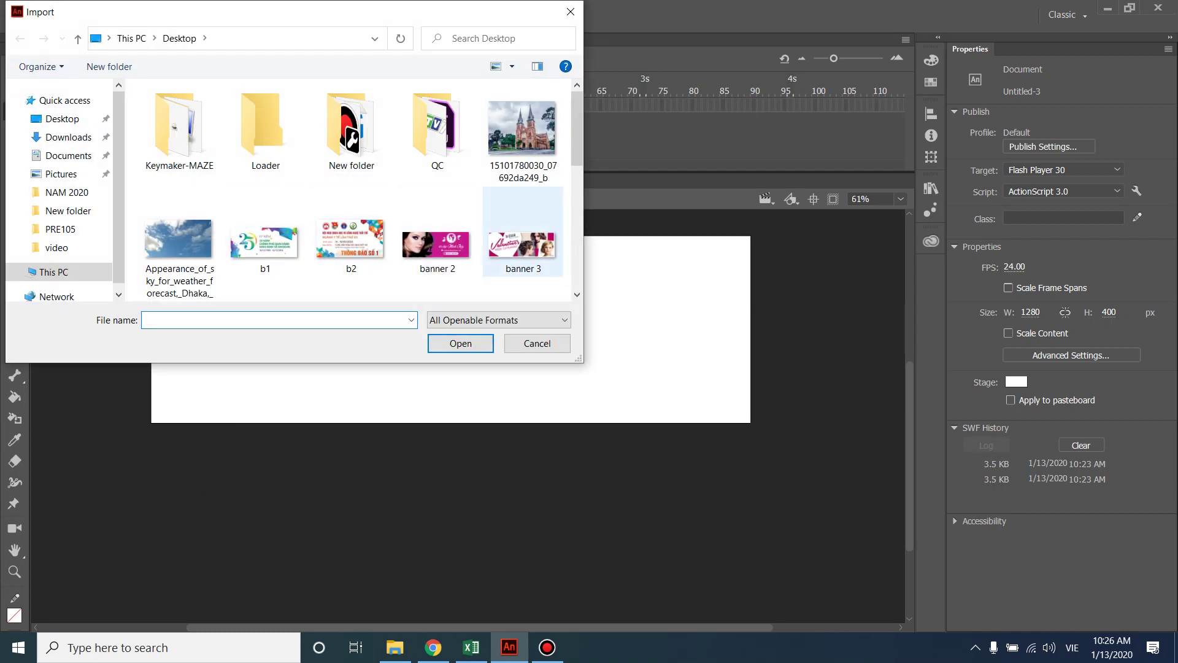
{"action": "scroll", "coordinate": [521, 245], "scroll_direction": "down", "scroll_amount": 5}
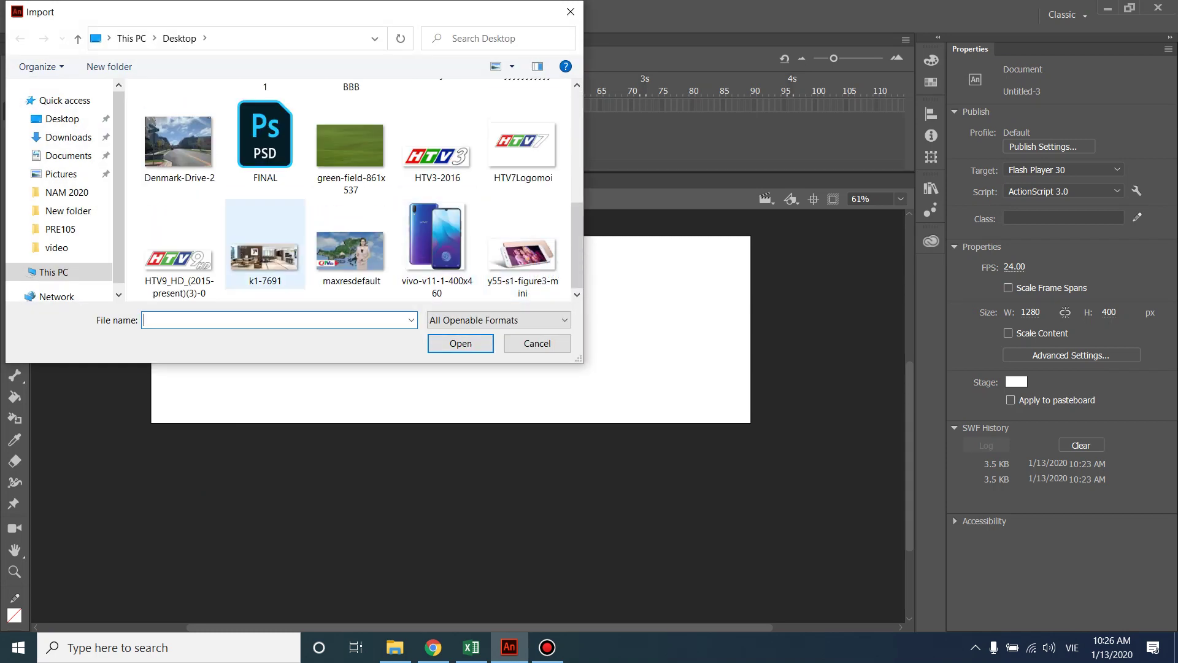
{"action": "left_click", "coordinate": [265, 246]}
{"action": "key", "text": "b"}
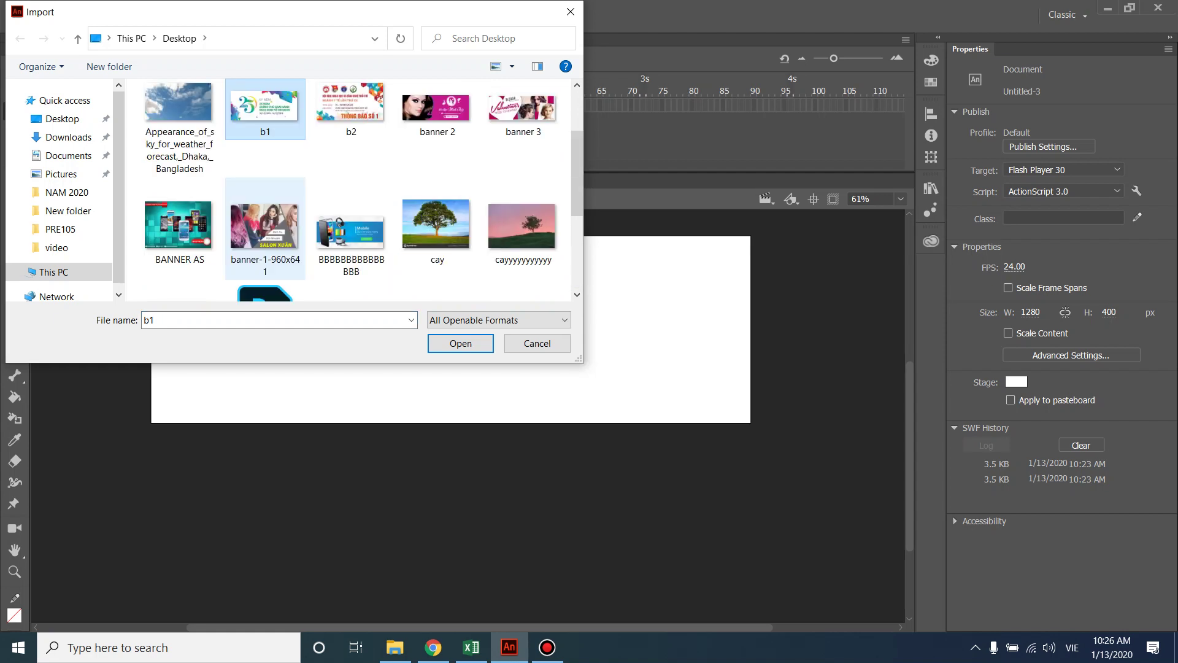
{"action": "key", "text": "Right"}
{"action": "key", "text": "Right"}
{"action": "key", "text": "Right"}
{"action": "key", "text": "Right"}
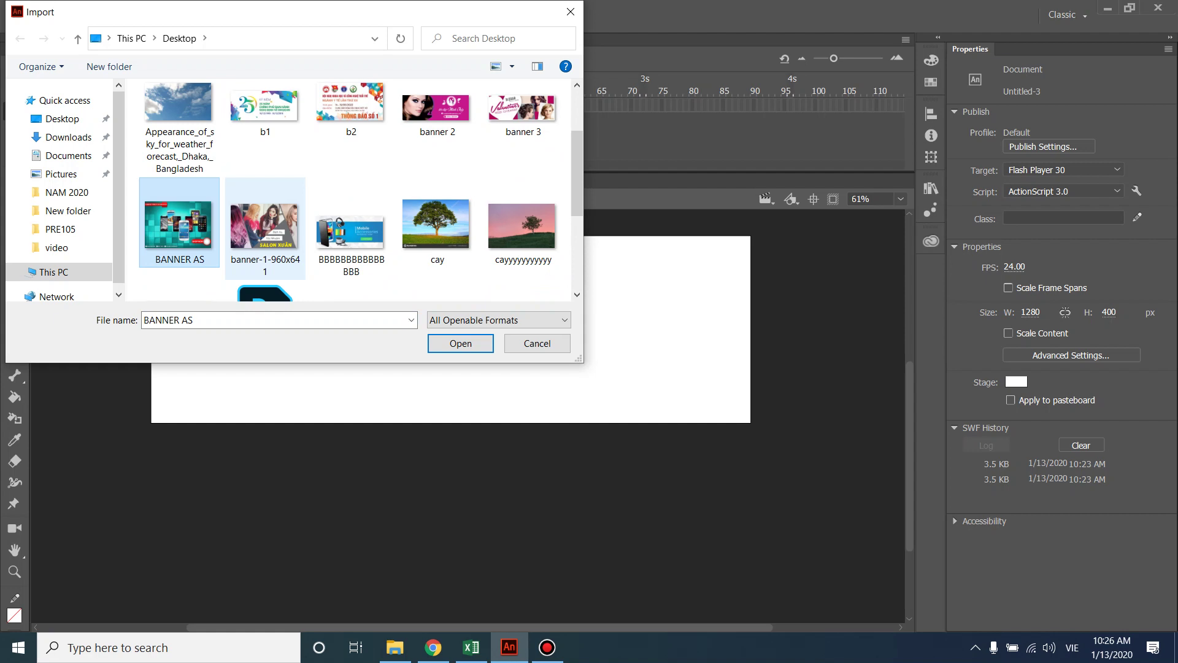
{"action": "double_click", "coordinate": [351, 234]}
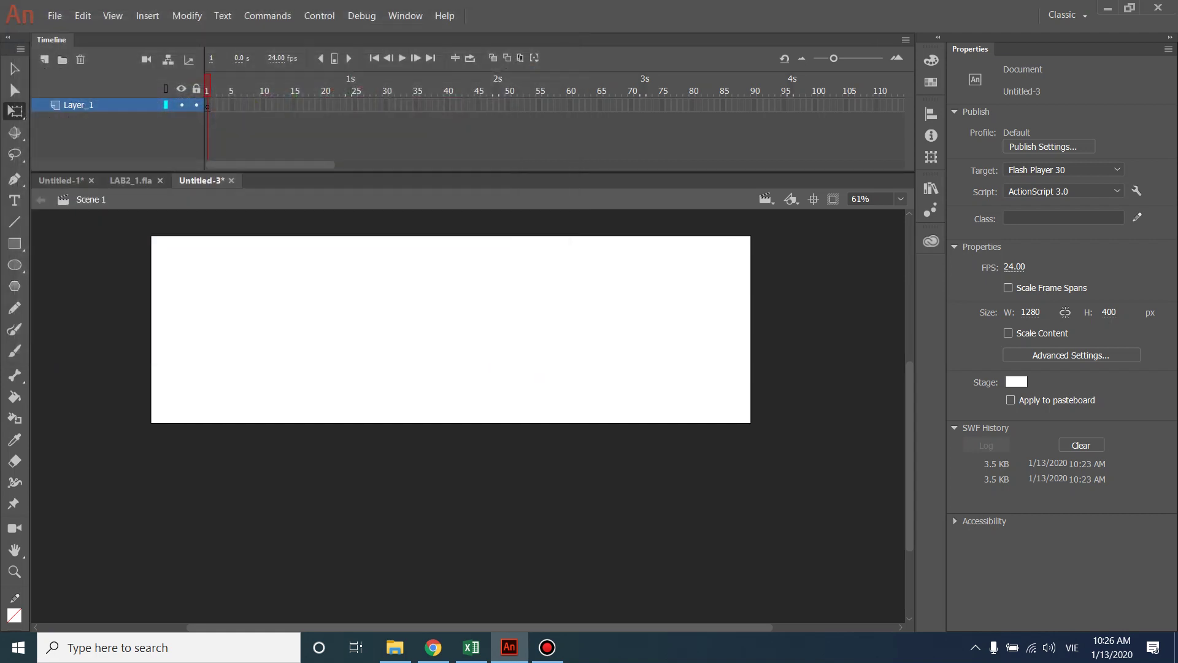
{"action": "left_click_drag", "start_coordinate": [454, 386], "coordinate": [370, 433]}
- Check the source image in Chrome, return to Adobe Animate and set the document's stage size to 855 x 413 px
{"action": "key", "text": "alt+Tab"}
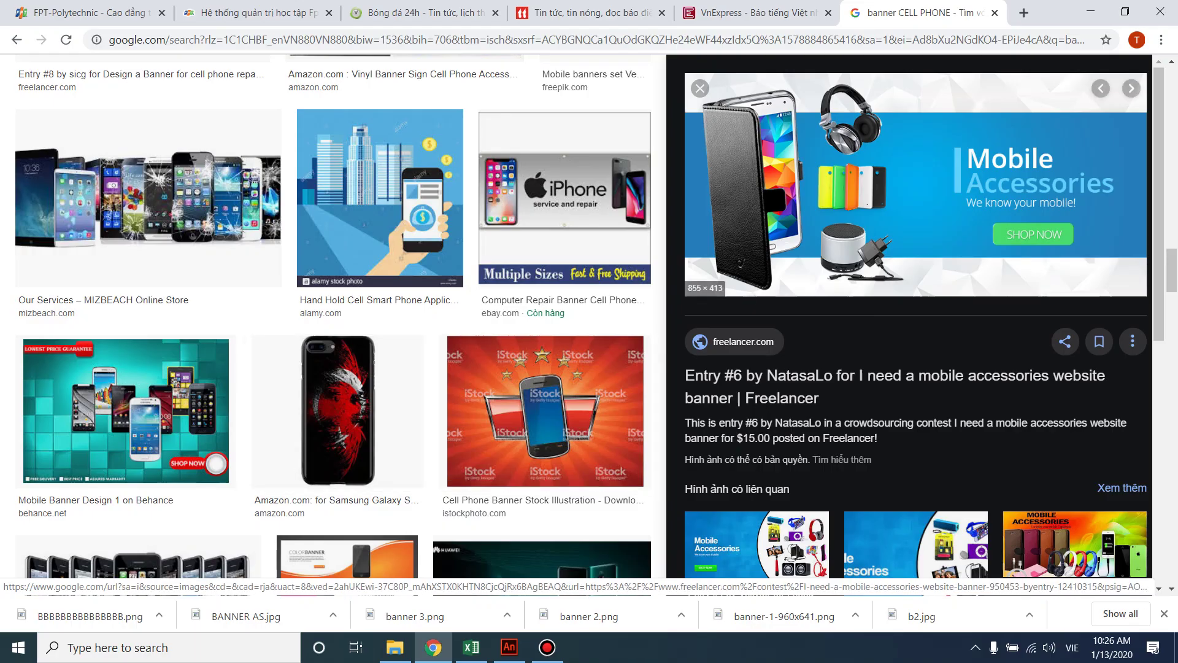
{"action": "key", "text": "alt+Tab"}
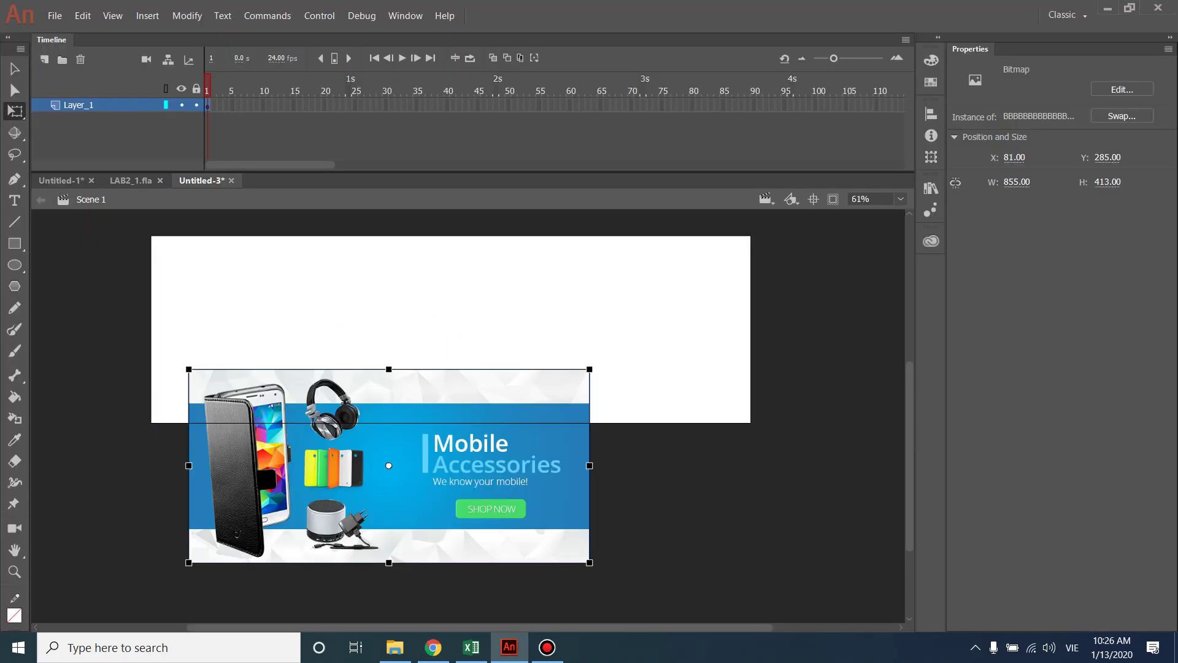
{"action": "key", "text": "alt+m"}
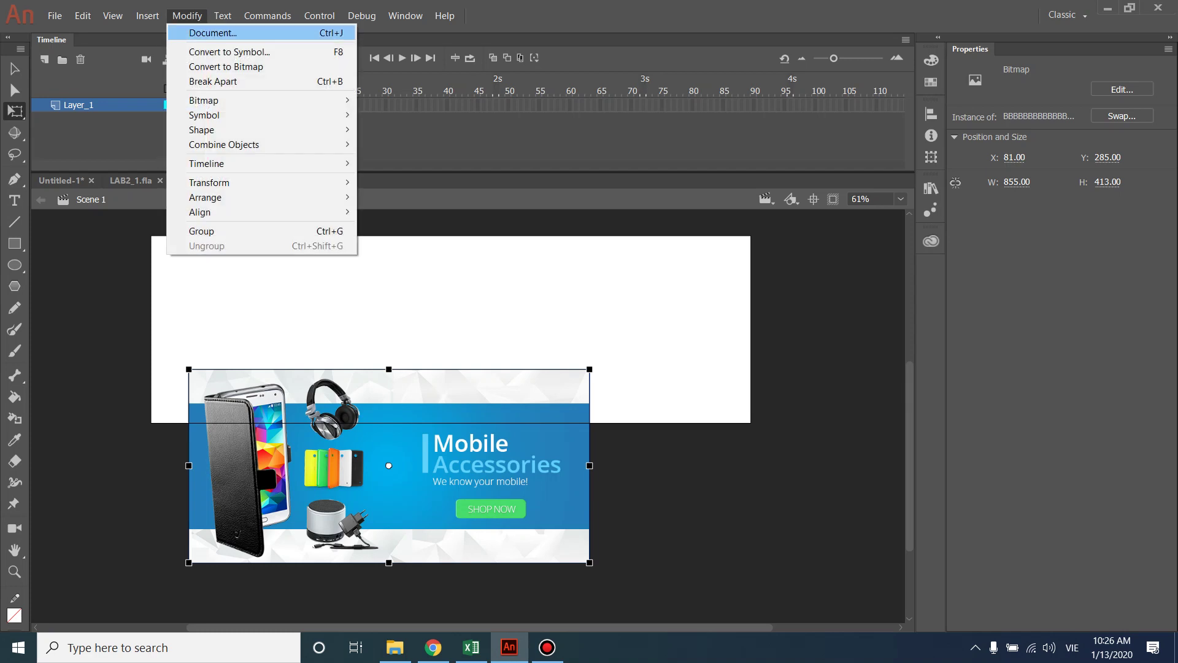
{"action": "key", "text": "Return"}
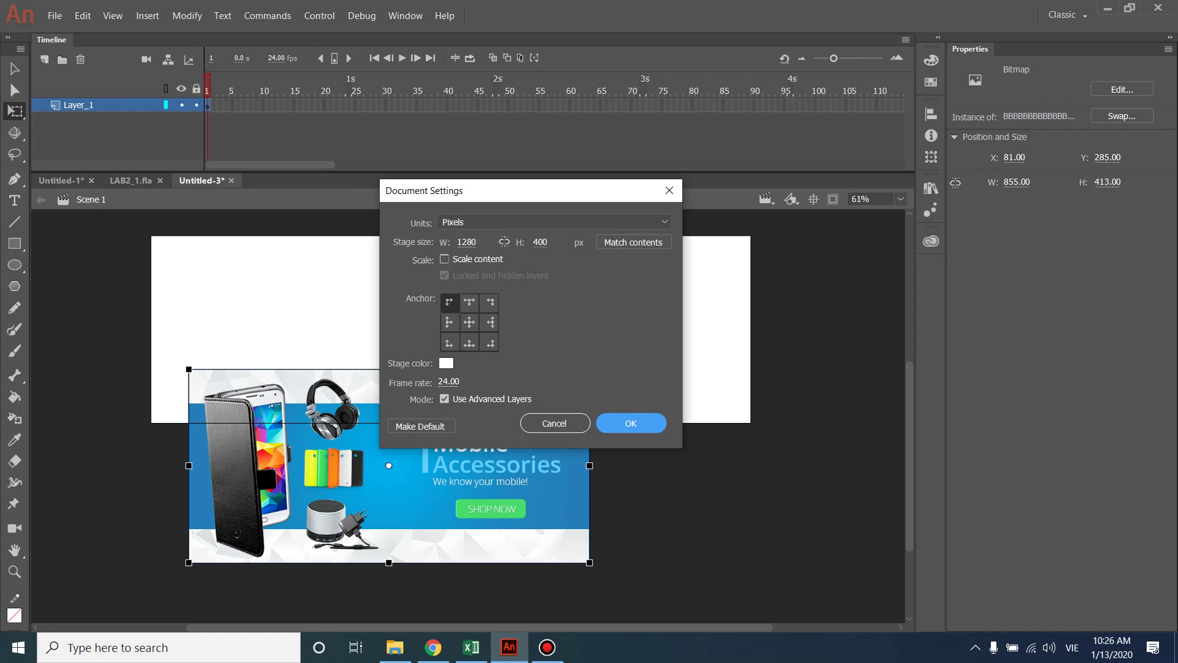
{"action": "left_click", "coordinate": [467, 242]}
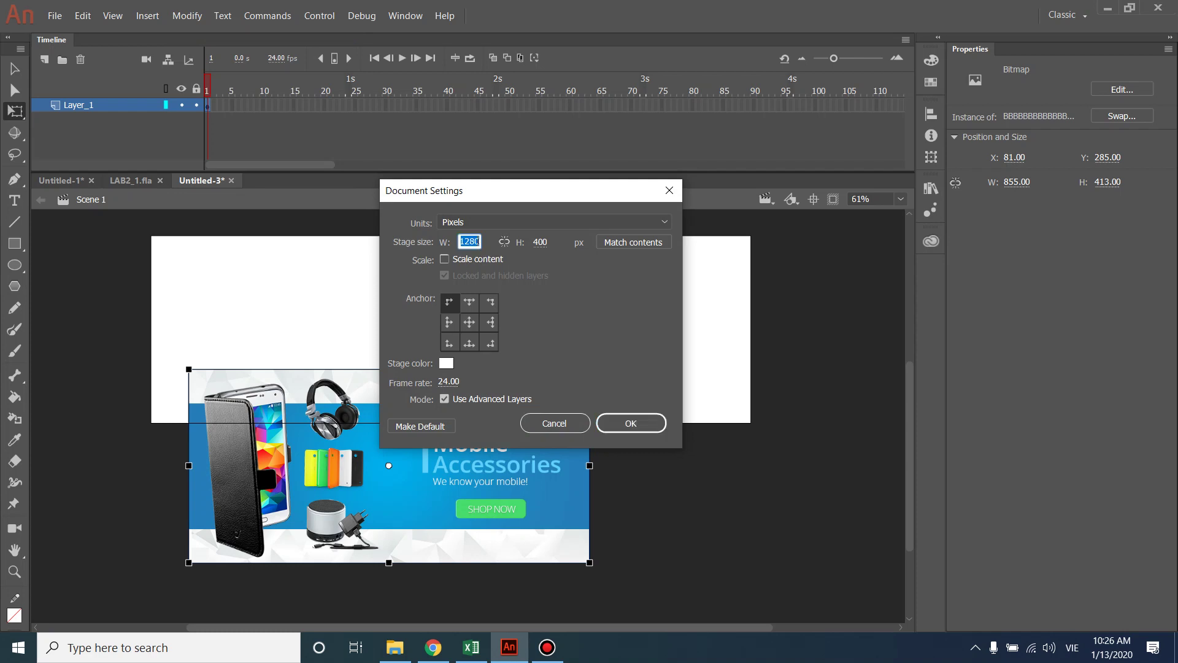
{"action": "type", "text": "855"}
{"action": "key", "text": "Tab"}
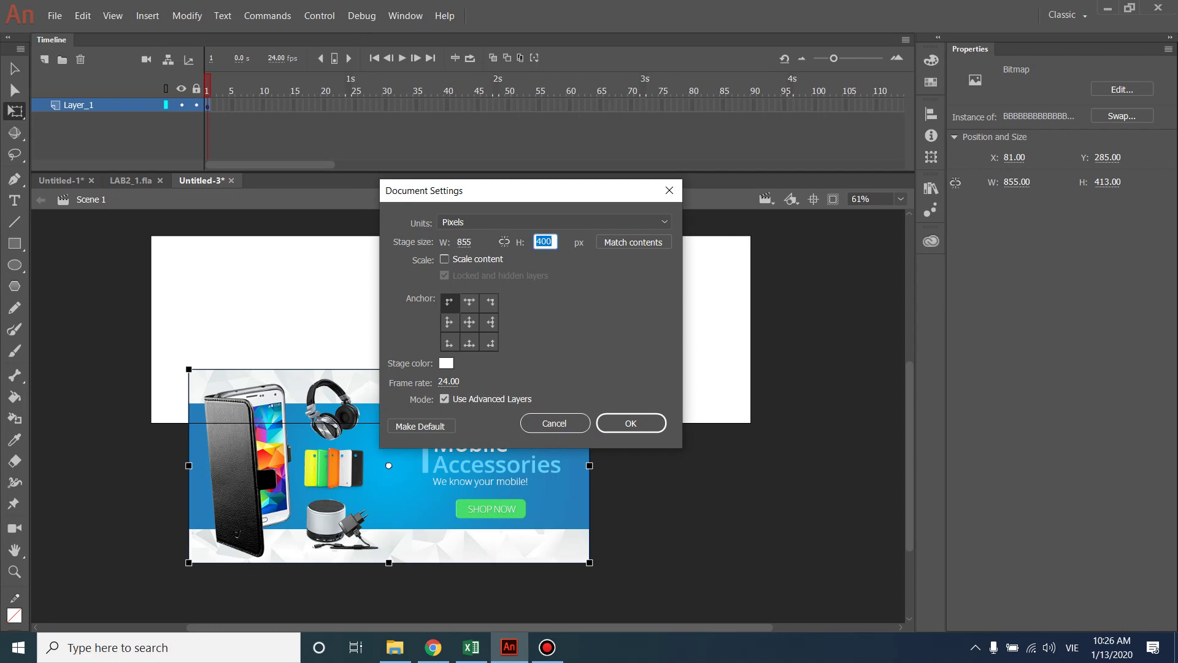
{"action": "type", "text": "413"}
{"action": "left_click", "coordinate": [630, 424]}
- Move the Mobile Accessories bitmap to about X -132, Y 139 and turn on alignment to the stage
{"action": "left_click_drag", "start_coordinate": [479, 436], "coordinate": [378, 368]}
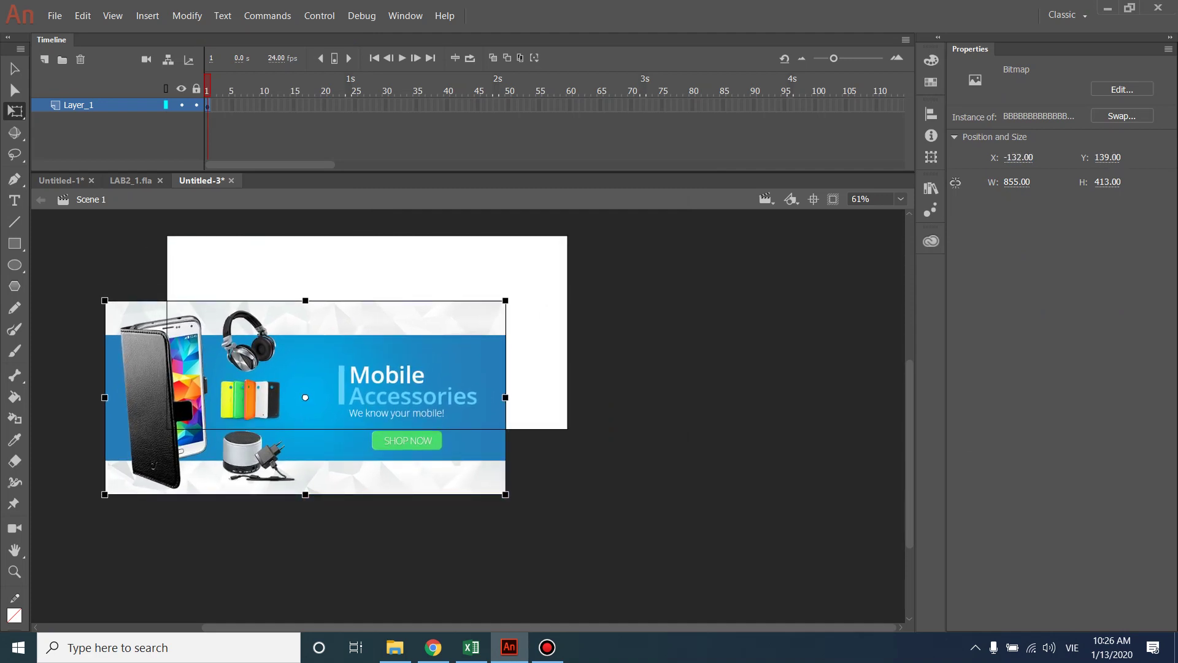
{"action": "left_click", "coordinate": [344, 270]}
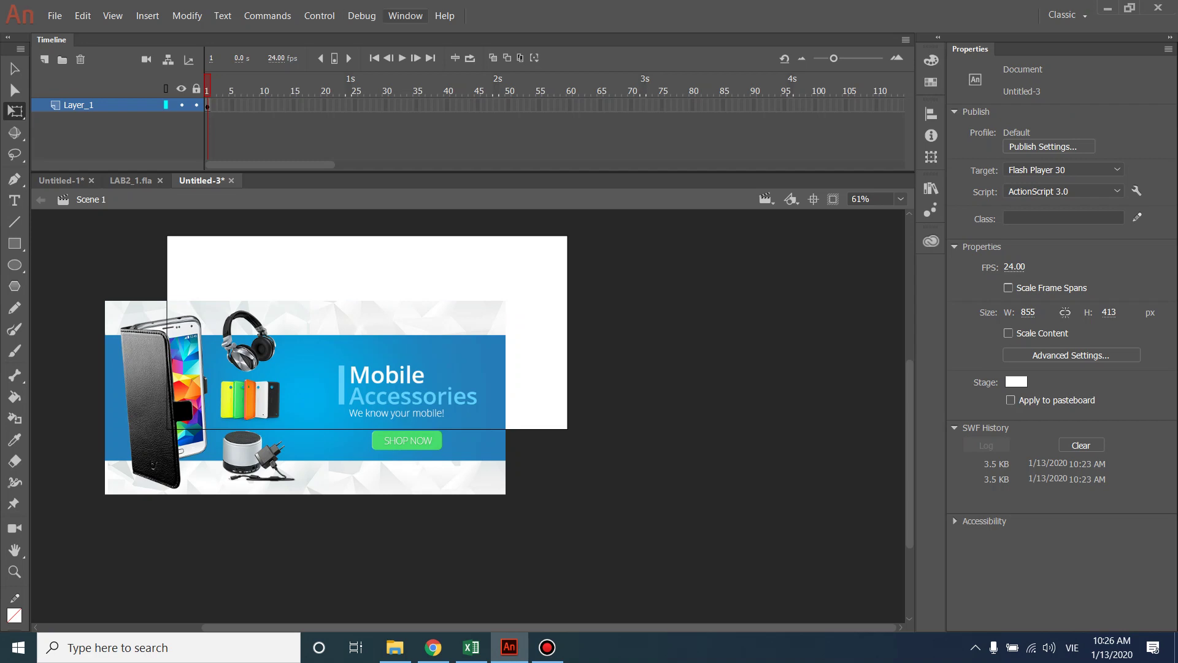
{"action": "left_click", "coordinate": [405, 16]}
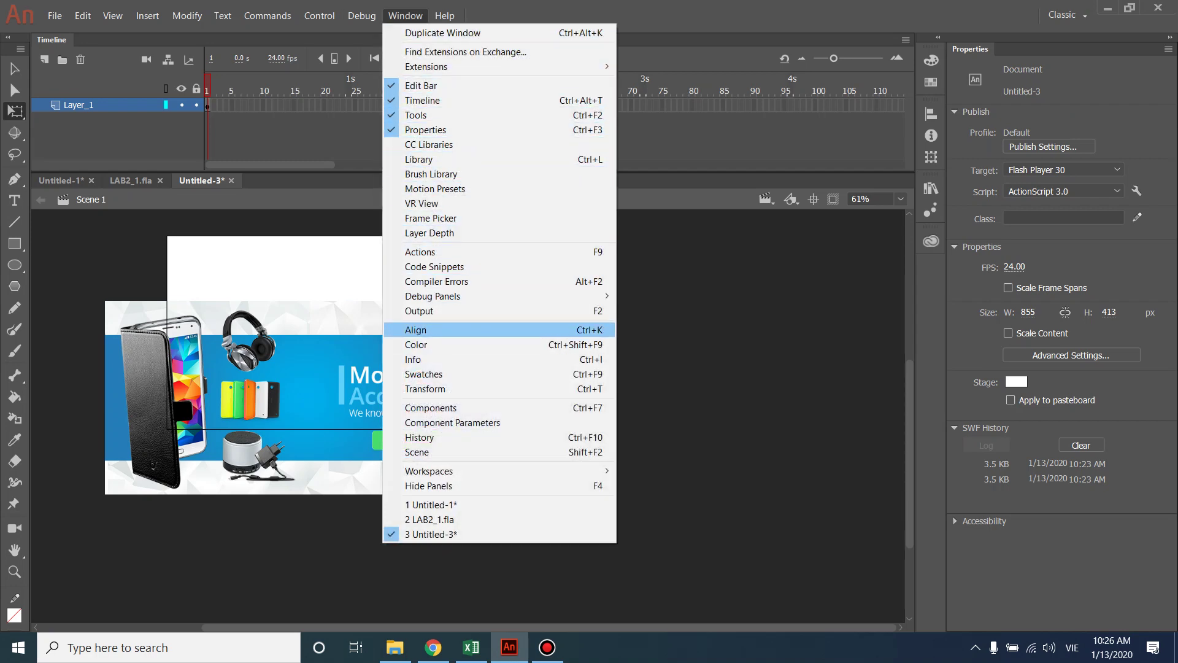
{"action": "key", "text": "Return"}
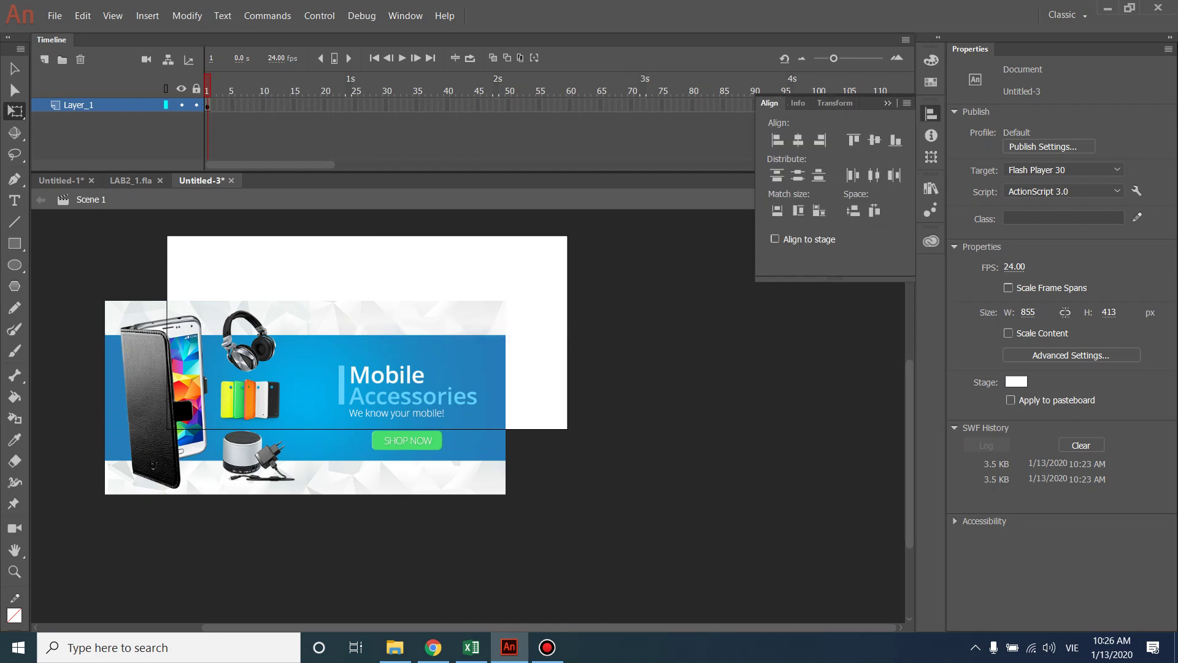
{"action": "left_click", "coordinate": [775, 238]}
- Align the Mobile Accessories bitmap to the left and top edges of the stage
{"action": "left_click", "coordinate": [319, 392]}
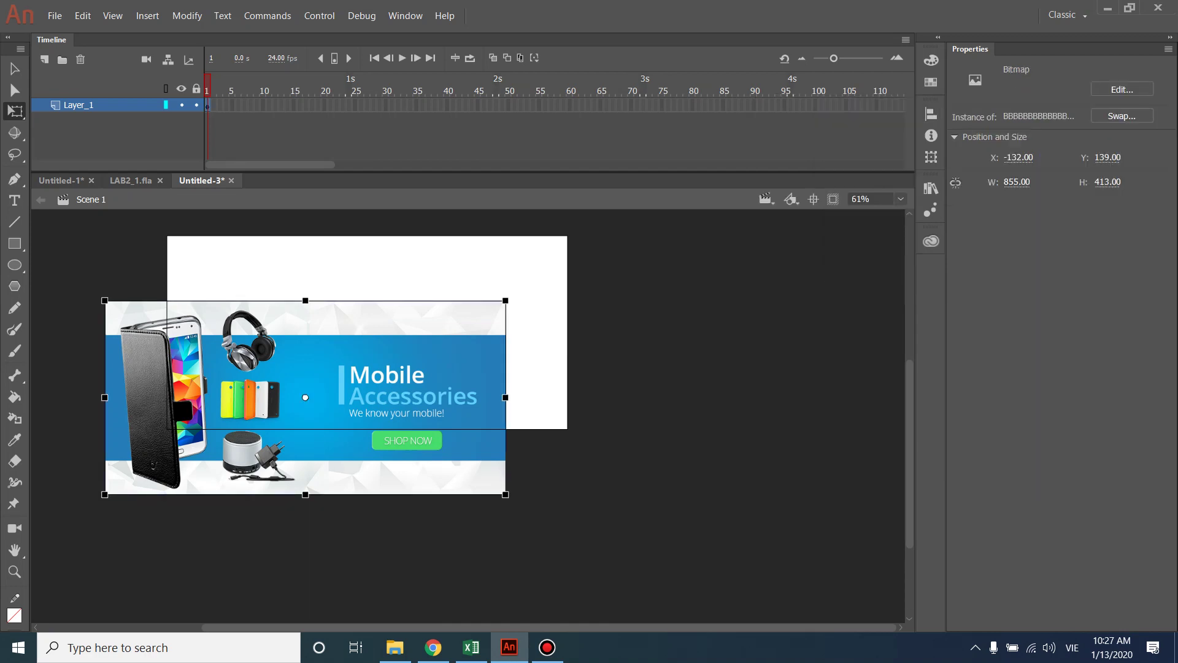
{"action": "left_click", "coordinate": [405, 16]}
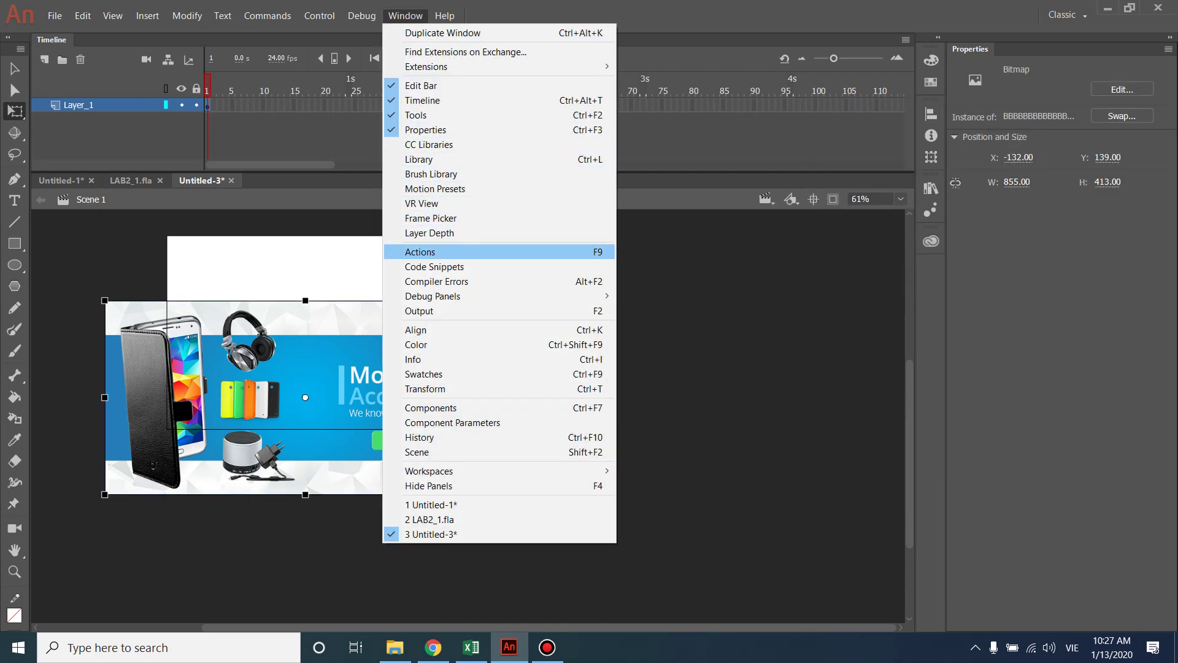
{"action": "left_click", "coordinate": [416, 329]}
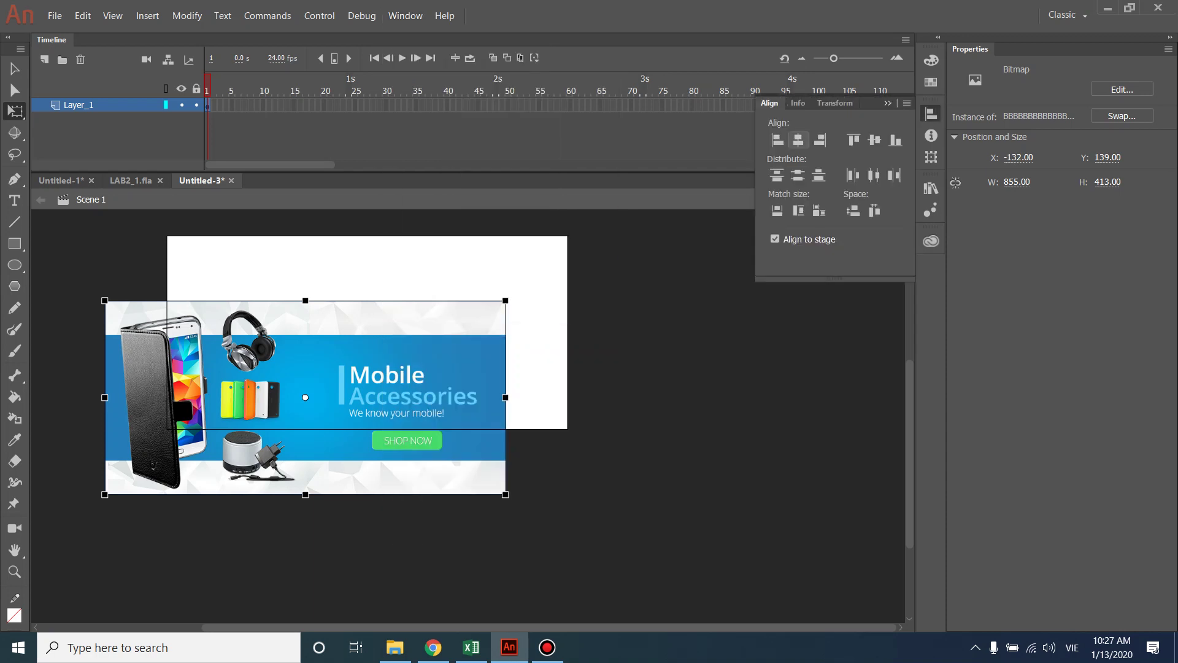
{"action": "left_click", "coordinate": [777, 140]}
{"action": "left_click", "coordinate": [852, 140]}
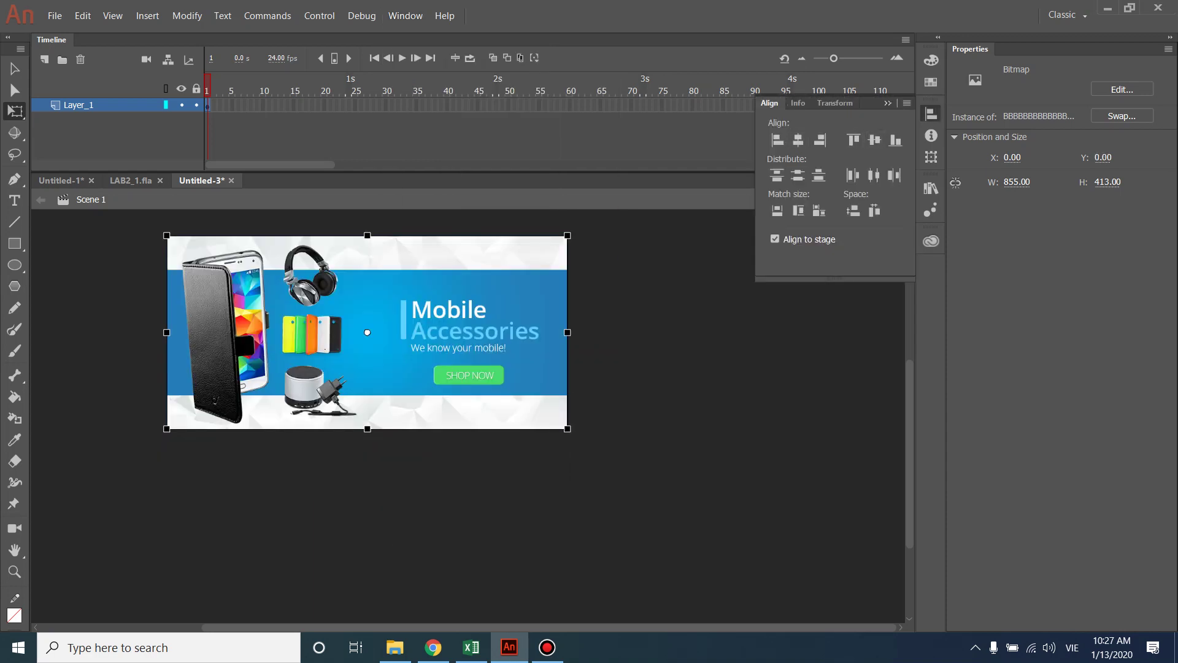
- Try moving the banner bitmap down and left off the stage, undo the move and clear the selection
{"action": "left_click_drag", "start_coordinate": [392, 306], "coordinate": [290, 357]}
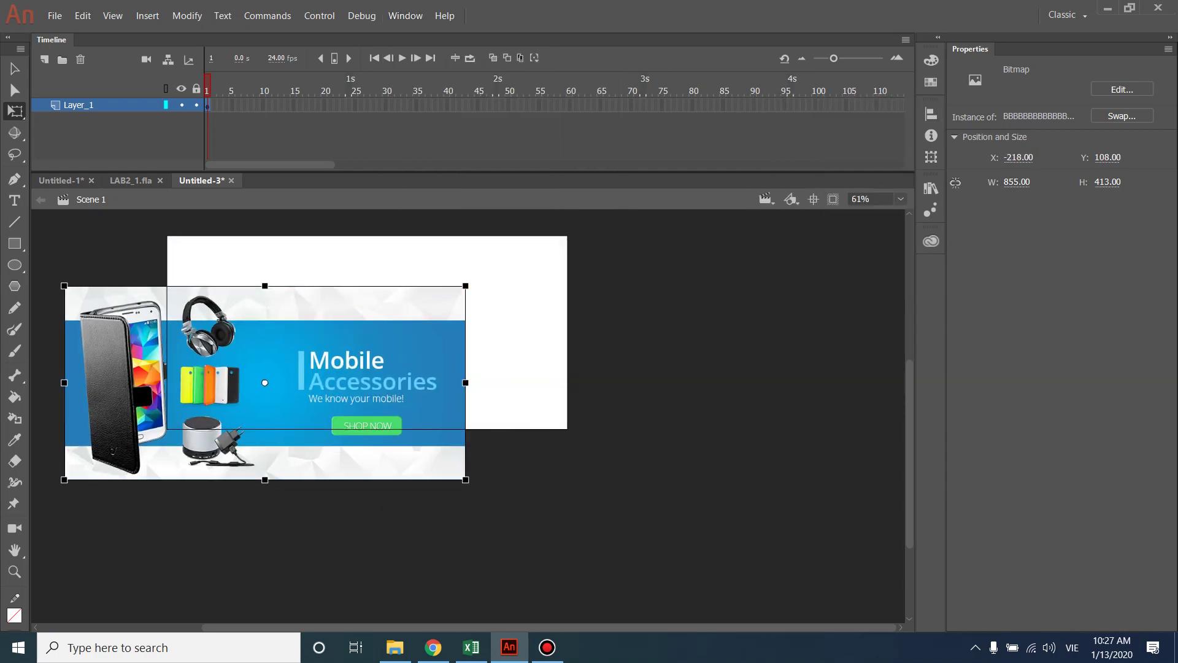
{"action": "key", "text": "ctrl+z"}
{"action": "key", "text": "Escape"}
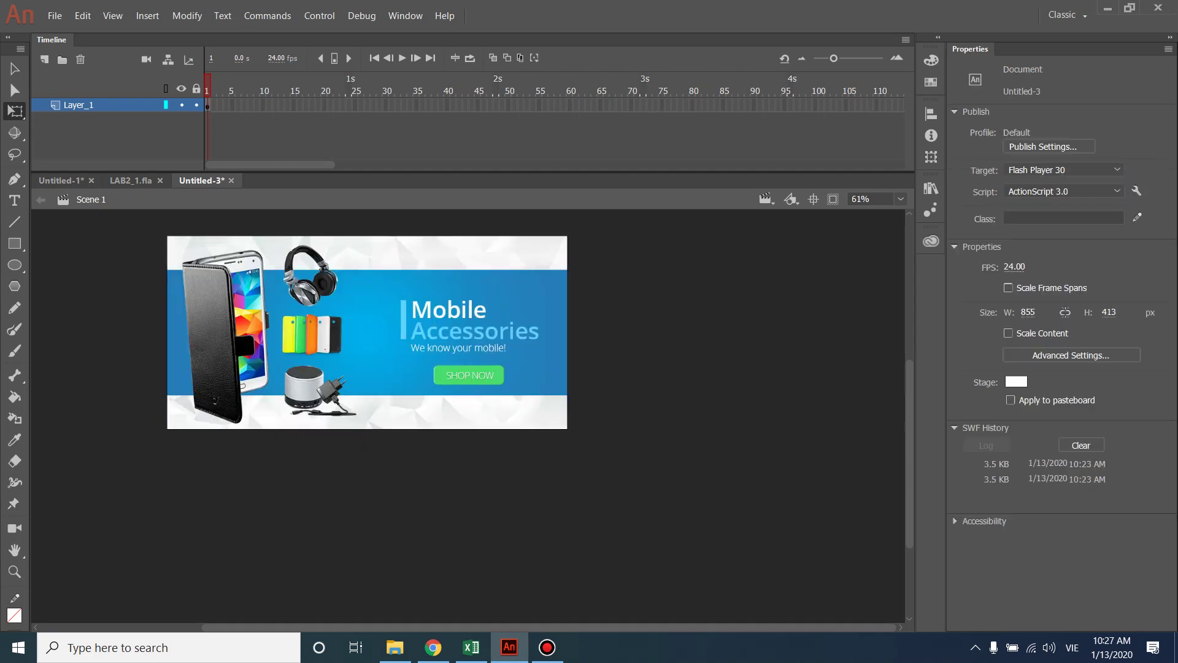
- Lock Layer_1, which holds the Mobile Accessories banner bitmap
{"action": "key", "text": "ctrl+equal"}
{"action": "key", "text": "ctrl+minus"}
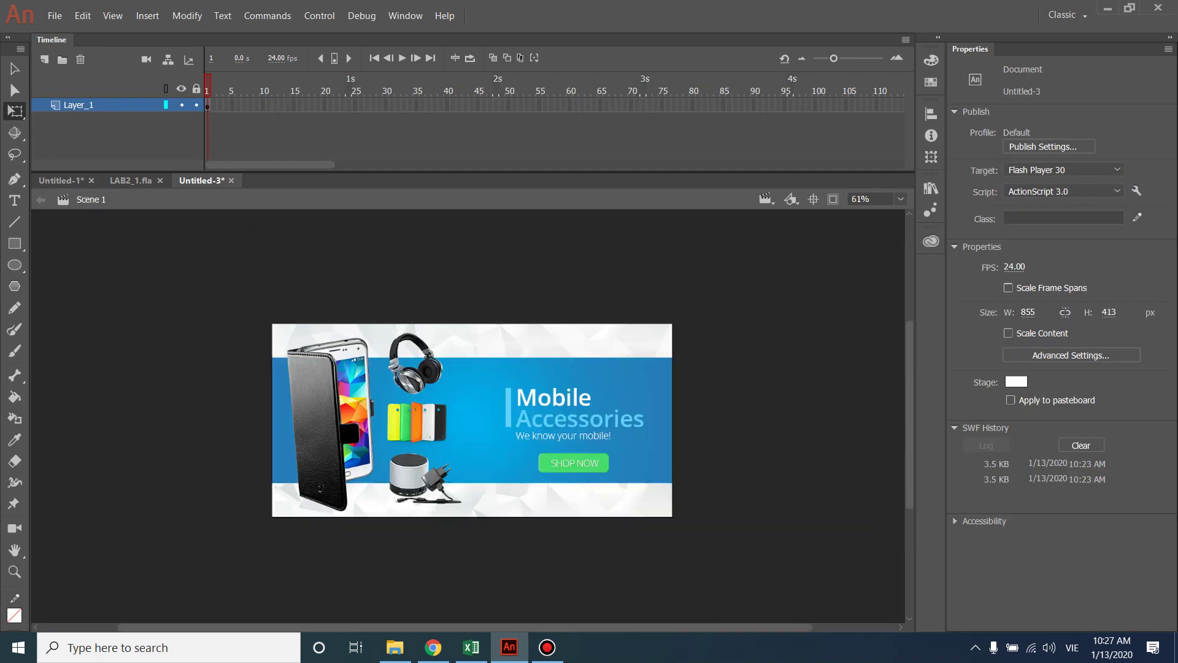
{"action": "key", "text": "ctrl+minus"}
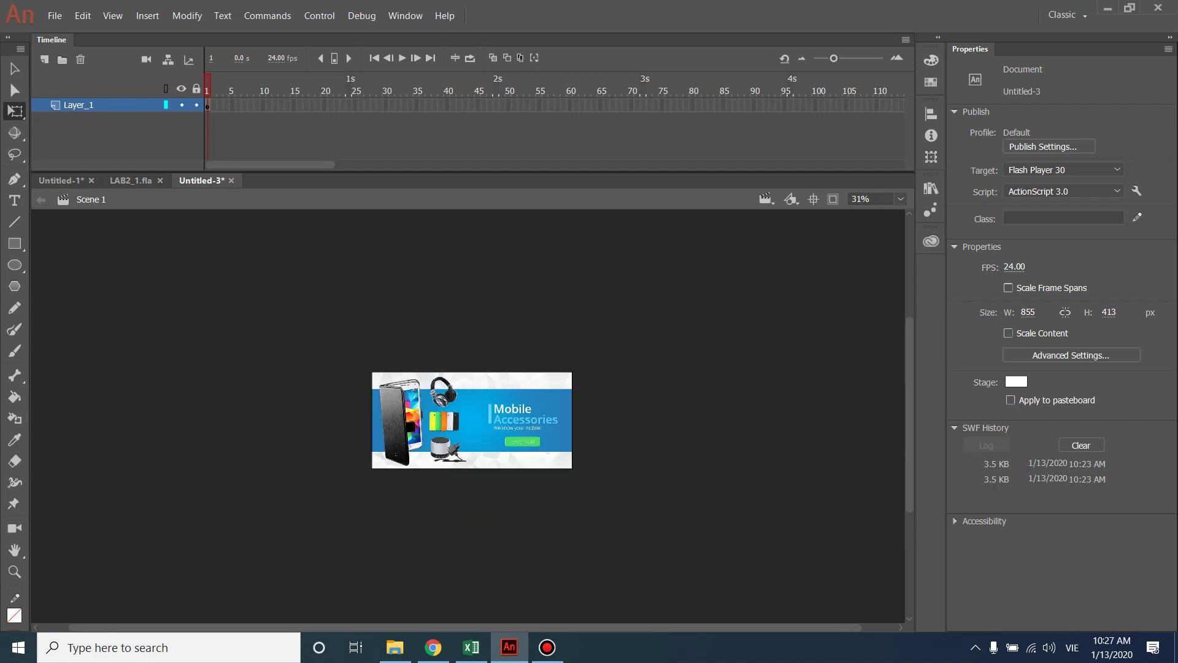
{"action": "key", "text": "ctrl+equal"}
{"action": "key", "text": "ctrl+equal"}
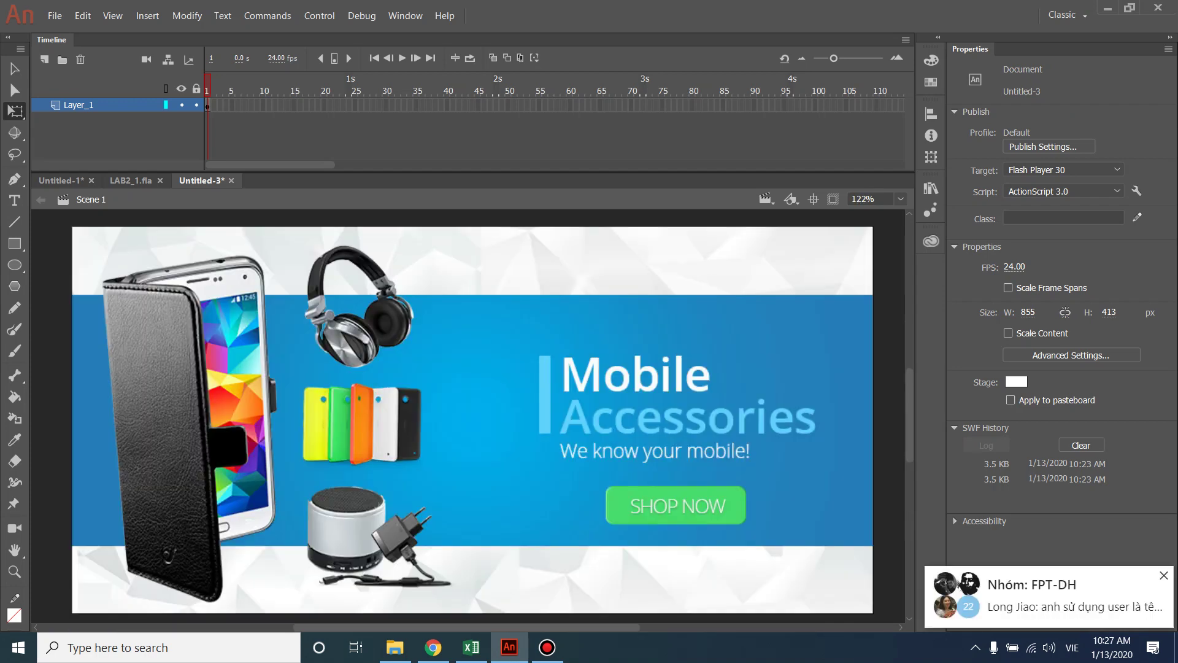
{"action": "left_click", "coordinate": [196, 105]}
- Bring the phone case and headphones of the banner into close view at 244% magnification
{"action": "left_click_drag", "start_coordinate": [393, 423], "coordinate": [528, 378]}
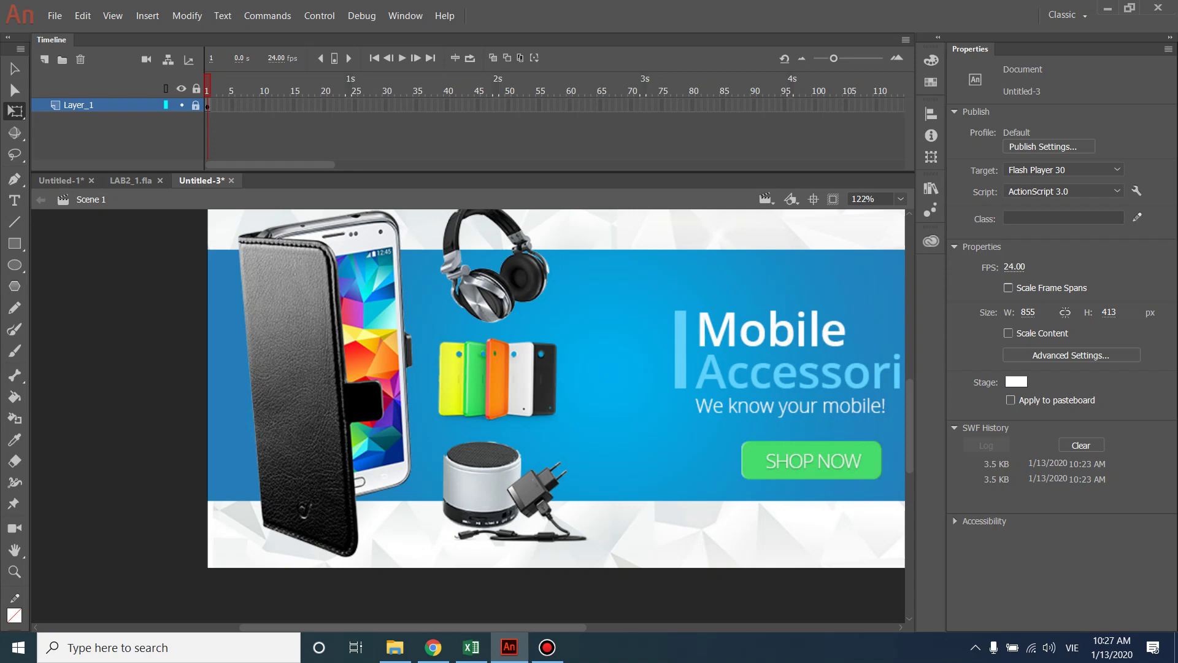
{"action": "key", "text": "ctrl+equal"}
{"action": "left_click_drag", "start_coordinate": [429, 294], "coordinate": [541, 553]}
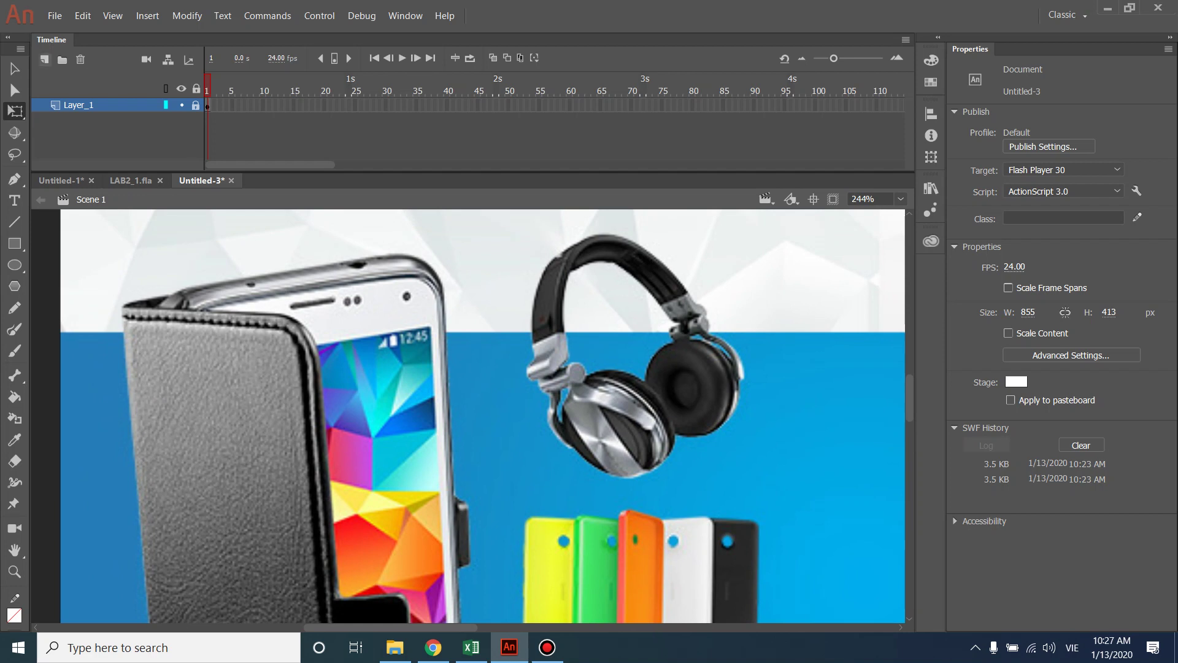
- Add a layer above the locked banner layer and trace the phone's outer top edge and upper corner with the Pen tool
{"action": "left_click", "coordinate": [45, 59]}
{"action": "left_click", "coordinate": [14, 220]}
{"action": "key", "text": "p"}
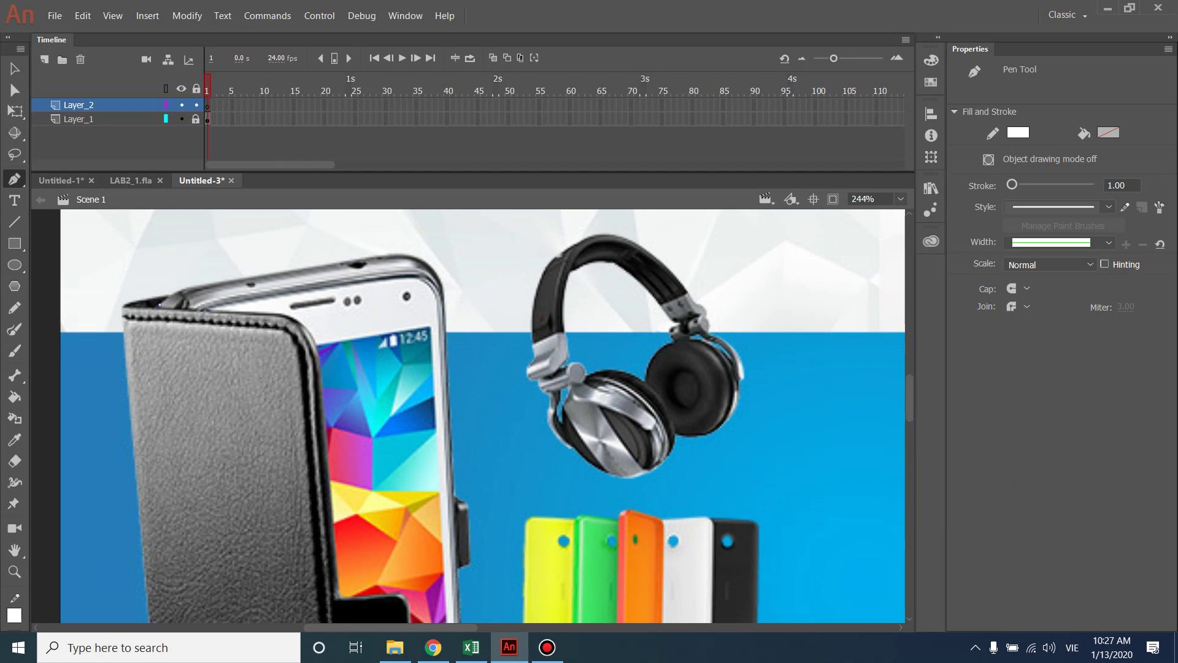
{"action": "left_click_drag", "start_coordinate": [242, 276], "coordinate": [406, 251]}
{"action": "left_click_drag", "start_coordinate": [423, 344], "coordinate": [377, 253]}
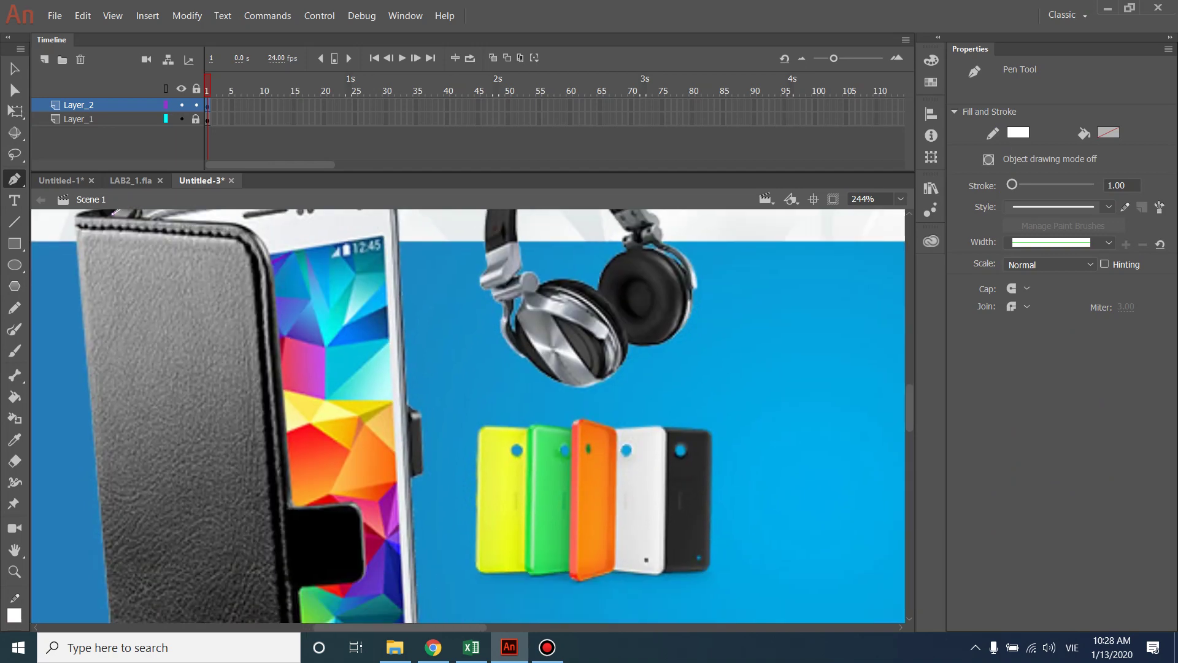
- Continue the pen outline down the phone's outer side, around its lower corner and along the bottom edge to the case cover
{"action": "scroll", "coordinate": [468, 416], "scroll_direction": "up", "scroll_amount": 3}
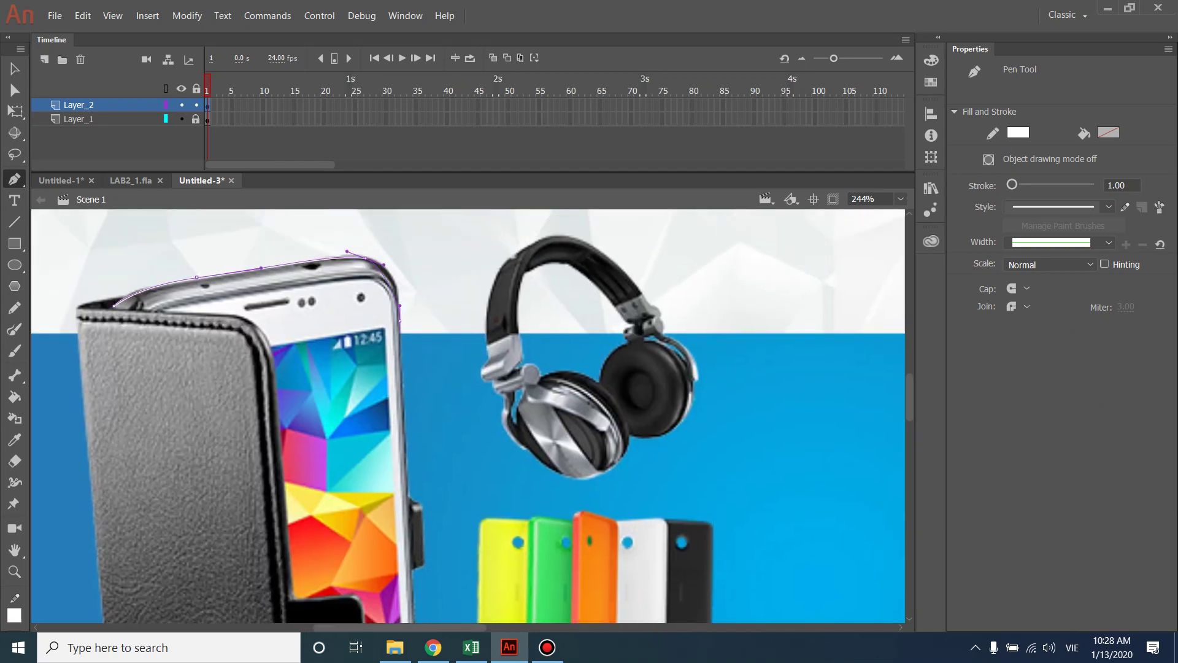
{"action": "scroll", "coordinate": [469, 419], "scroll_direction": "down", "scroll_amount": 4}
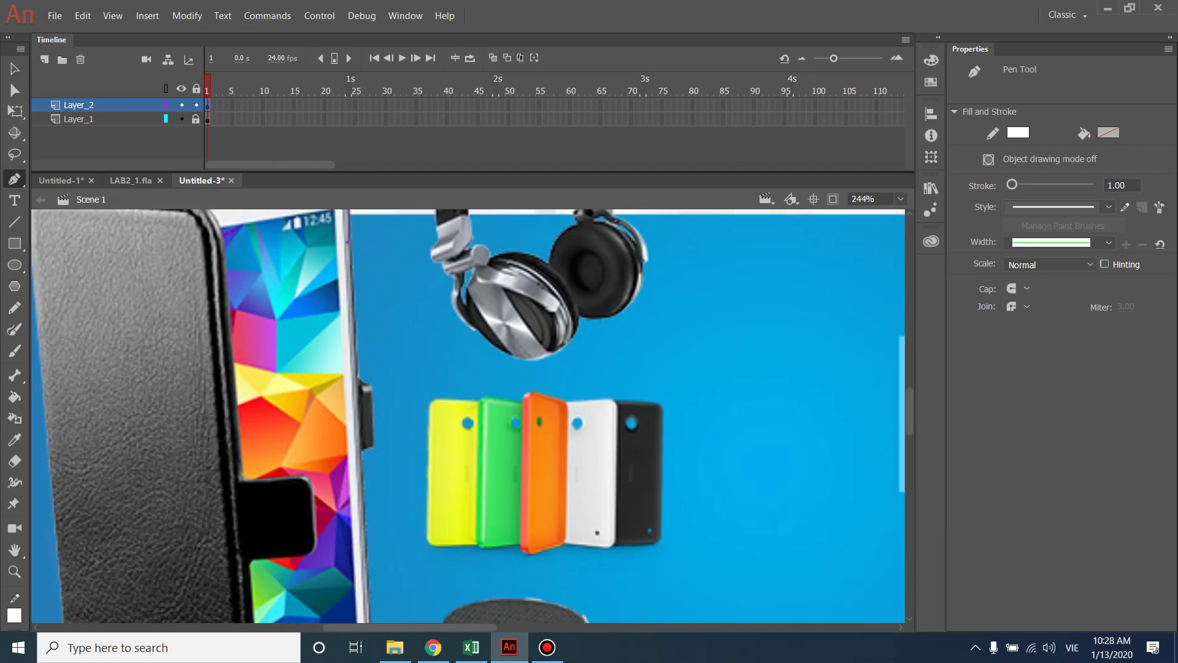
{"action": "scroll", "coordinate": [468, 419], "scroll_direction": "down", "scroll_amount": 5}
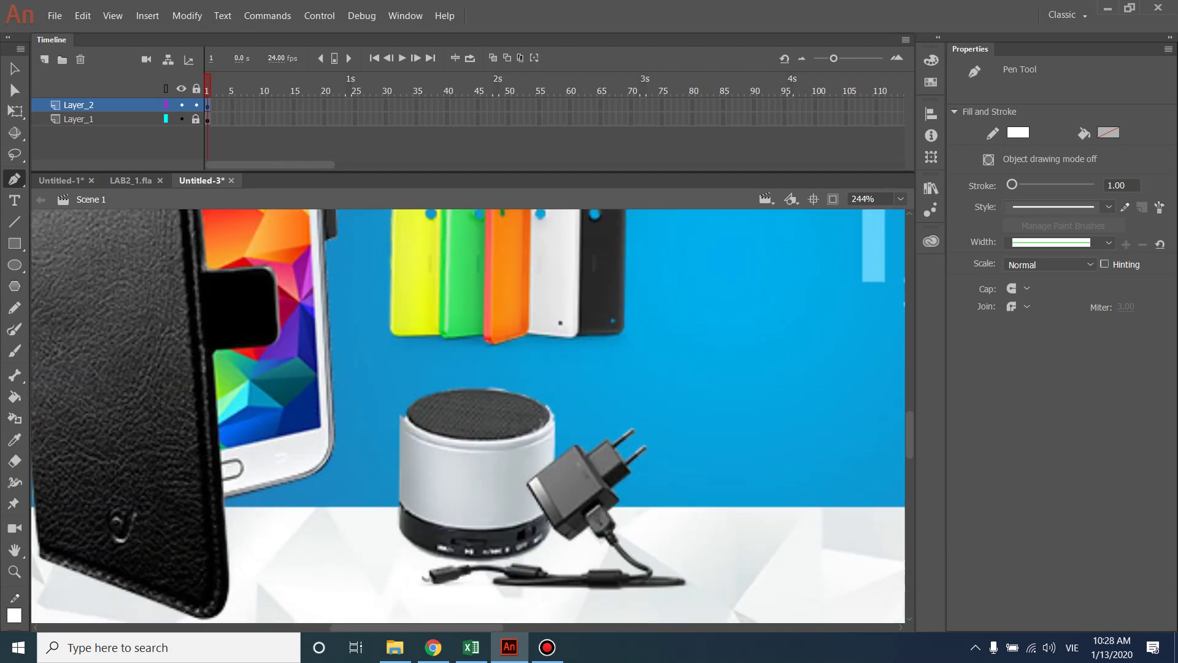
{"action": "left_click", "coordinate": [335, 400]}
{"action": "mouse_move", "coordinate": [322, 462]}
{"action": "left_mouse_down"}
{"action": "mouse_move", "coordinate": [301, 476]}
{"action": "mouse_move", "coordinate": [438, 470]}
{"action": "left_mouse_up"}
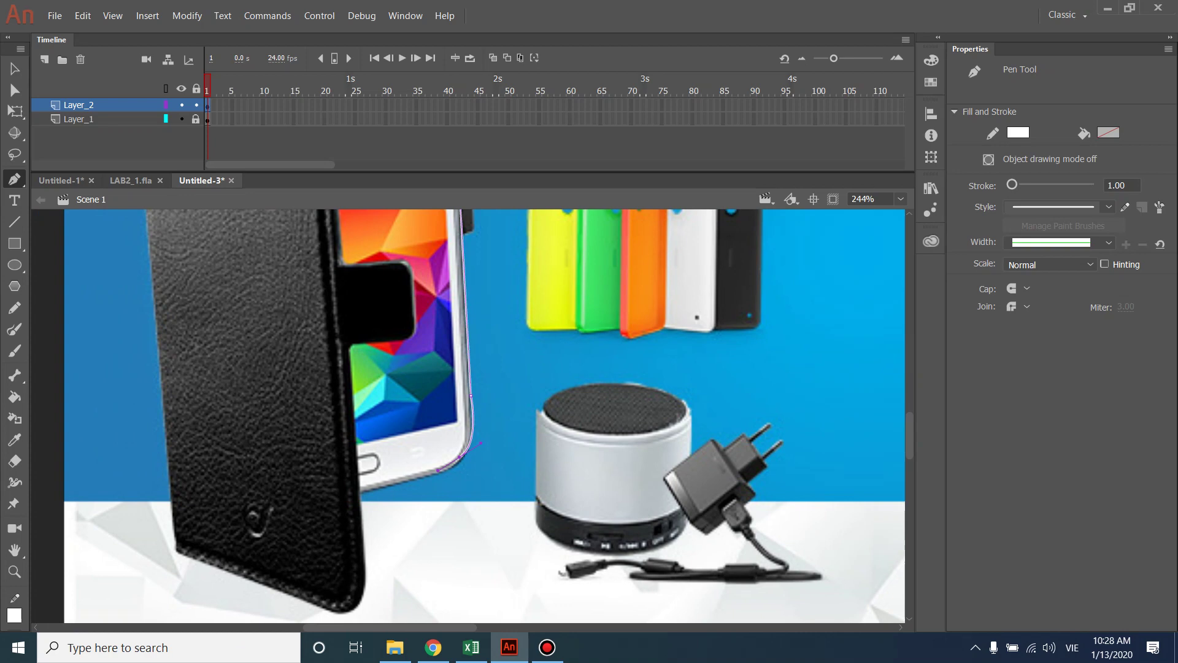
{"action": "left_click", "coordinate": [360, 491]}
{"action": "left_click", "coordinate": [358, 446]}
- Trace the inner edge of the phone's frame back up and across the top, closing the outline beside the case cover
{"action": "scroll", "coordinate": [484, 416], "scroll_direction": "up", "scroll_amount": 5}
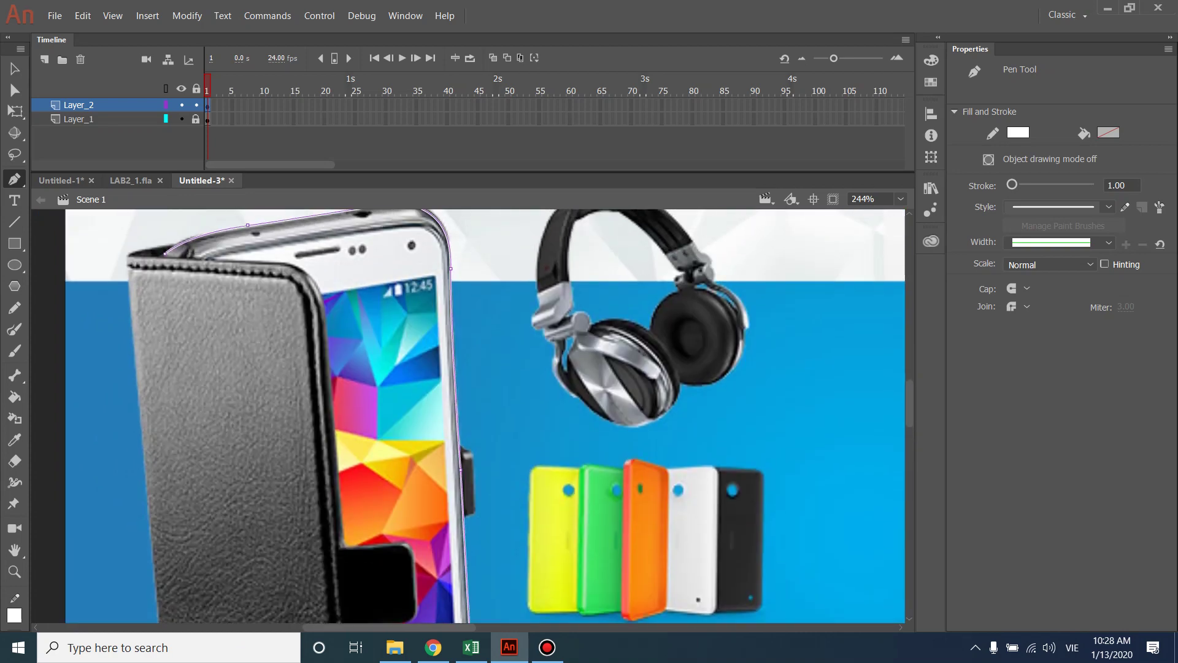
{"action": "left_click", "coordinate": [438, 291]}
{"action": "left_click", "coordinate": [416, 227]}
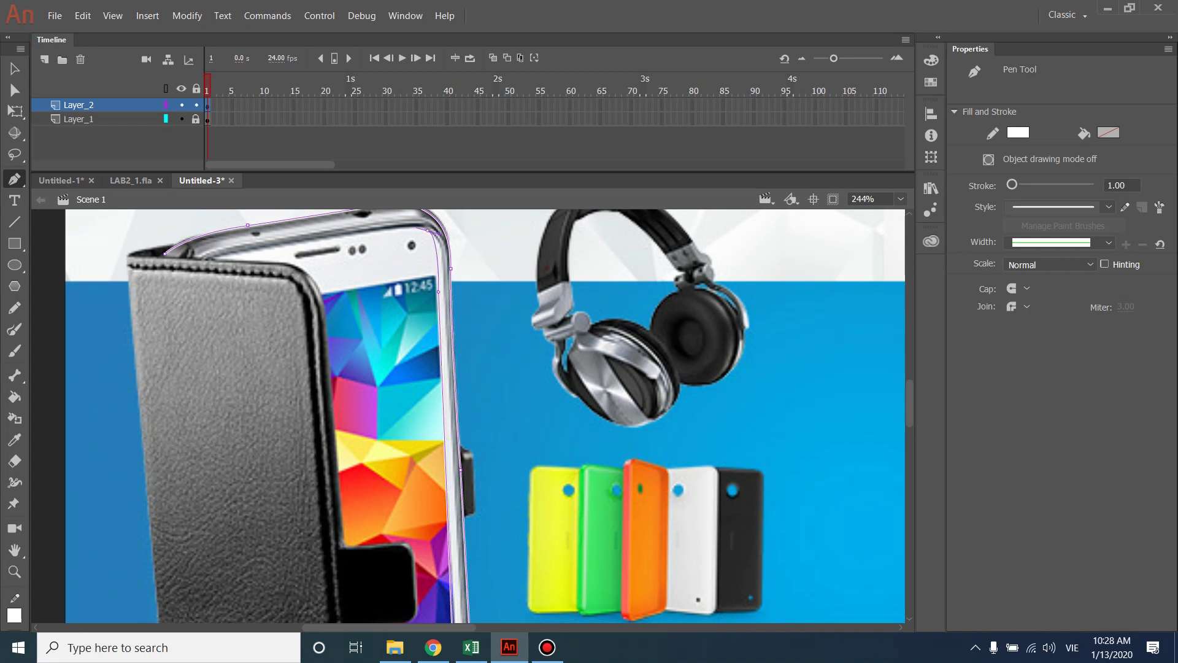
{"action": "left_click", "coordinate": [311, 236]}
{"action": "left_click", "coordinate": [227, 248]}
{"action": "left_click", "coordinate": [207, 257]}
{"action": "left_click_drag", "start_coordinate": [164, 252], "coordinate": [182, 233]}
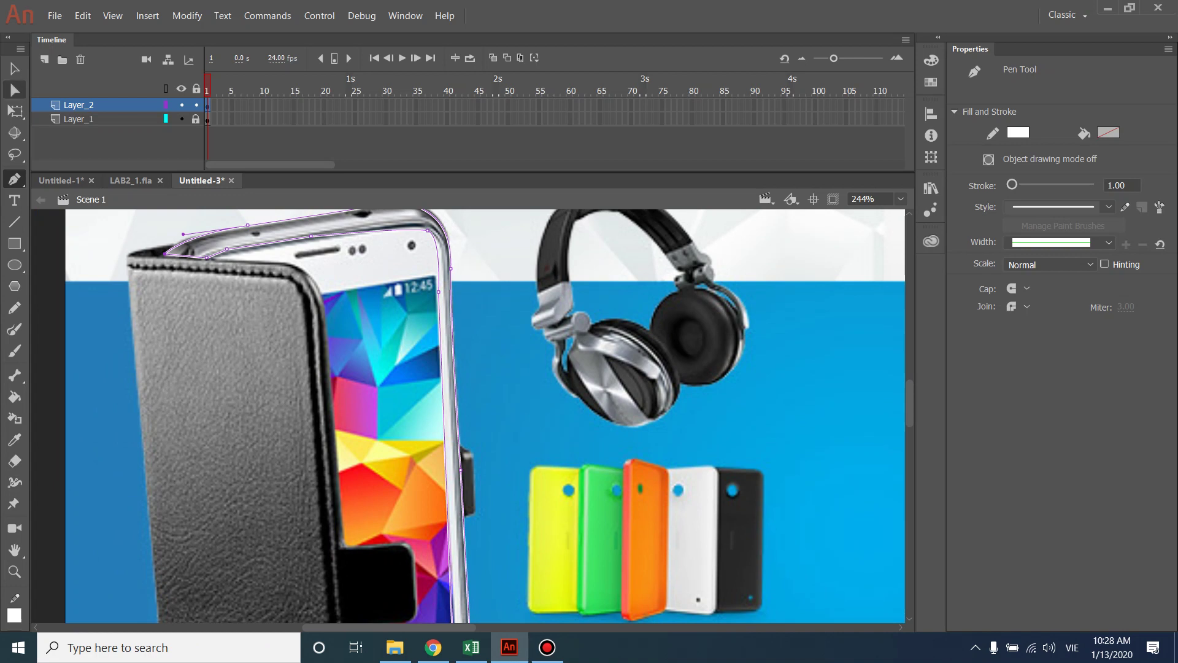
- Fill the closed phone-frame outline with red #CC0000 using the Paint Bucket tool
{"action": "key", "text": "k"}
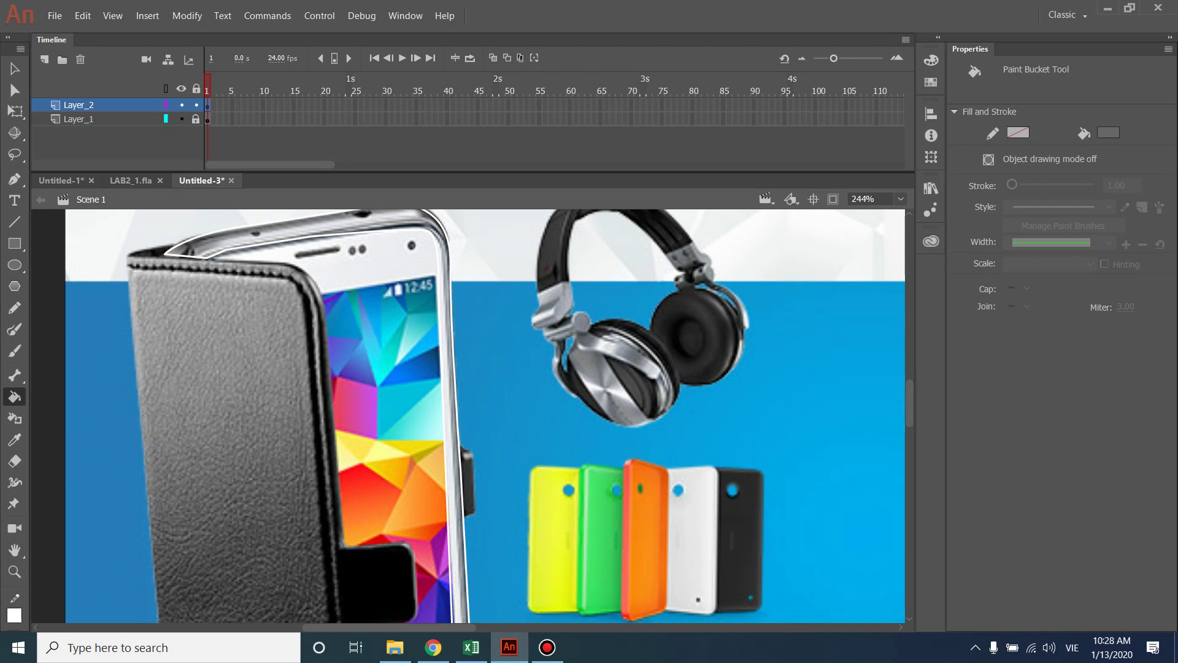
{"action": "left_click", "coordinate": [1108, 133]}
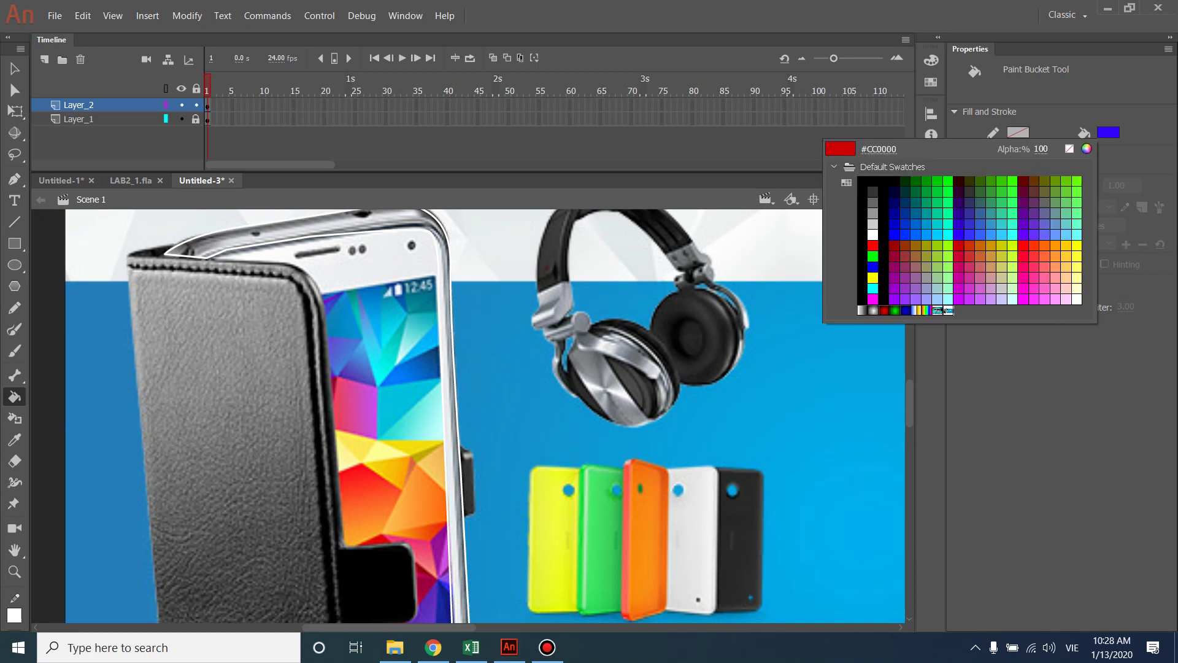
{"action": "left_click", "coordinate": [958, 245]}
{"action": "left_click", "coordinate": [380, 222]}
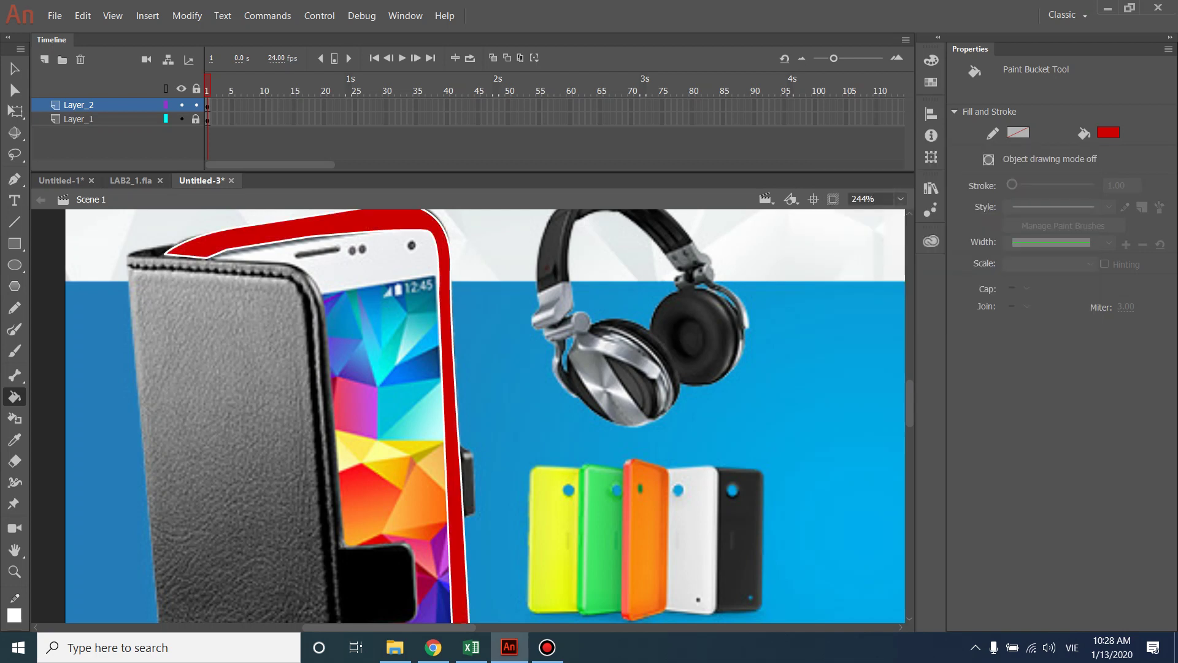
- Delete the white outline around the red phone-frame shape and show the banner at 122% magnification
{"action": "left_click", "coordinate": [14, 68]}
{"action": "double_click", "coordinate": [270, 243]}
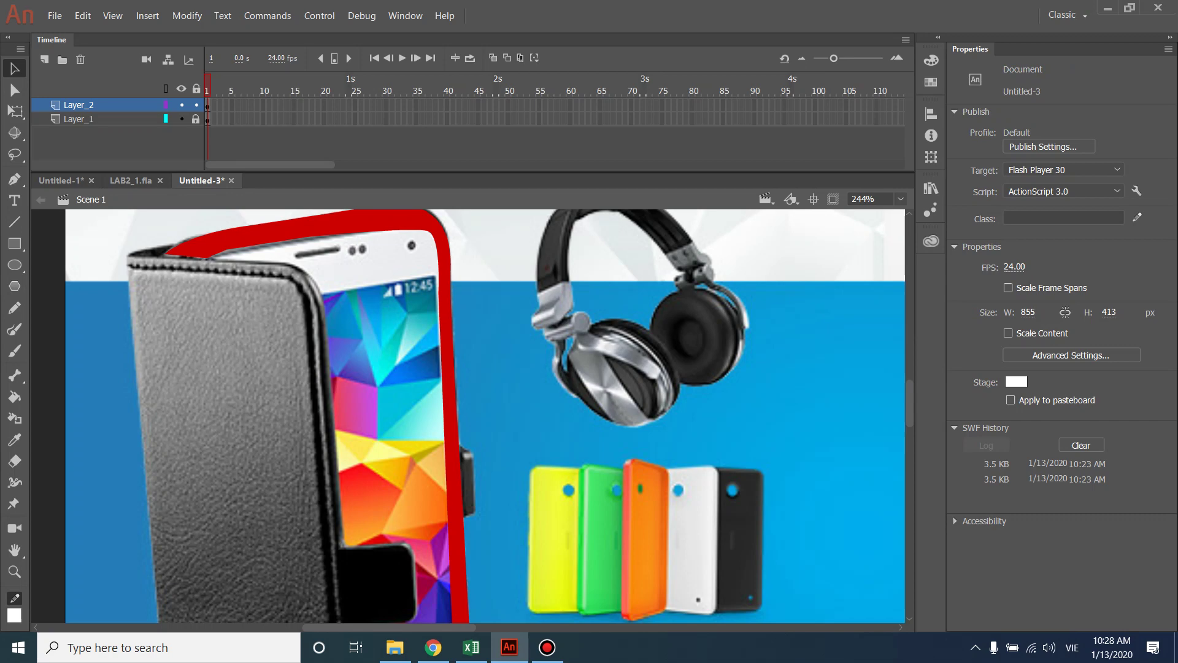
{"action": "left_click_drag", "start_coordinate": [511, 397], "coordinate": [426, 434]}
{"action": "key", "text": "ctrl+minus"}
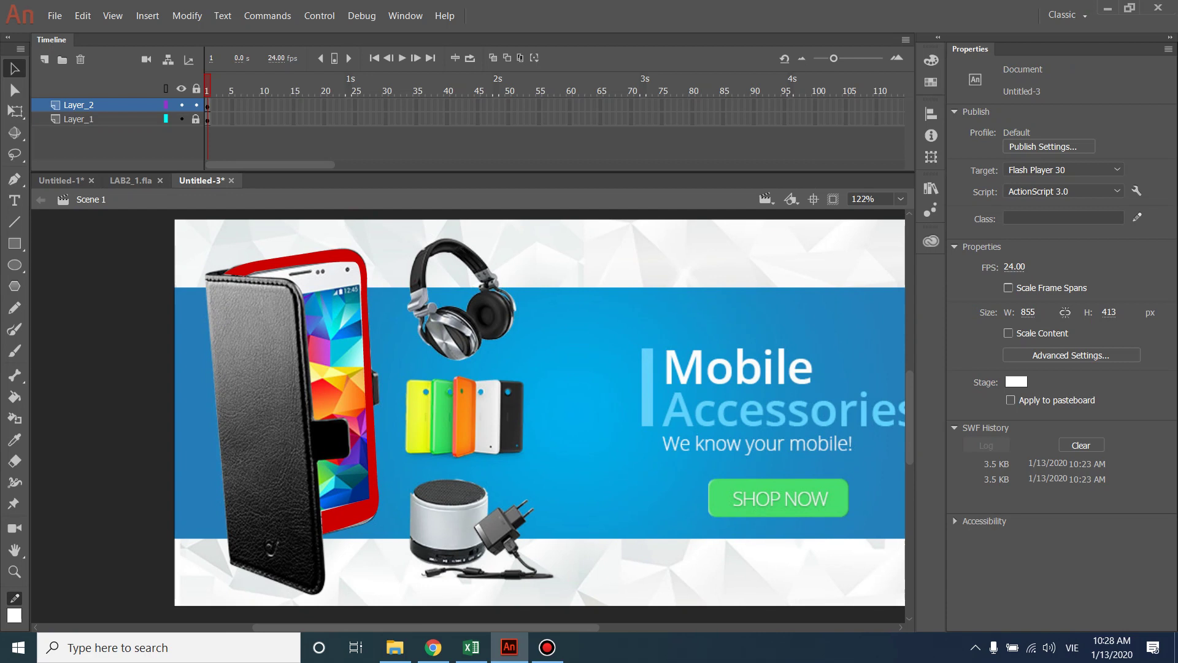
- Add another layer above the phone-frame layer in the main scene
{"action": "left_click", "coordinate": [44, 59]}
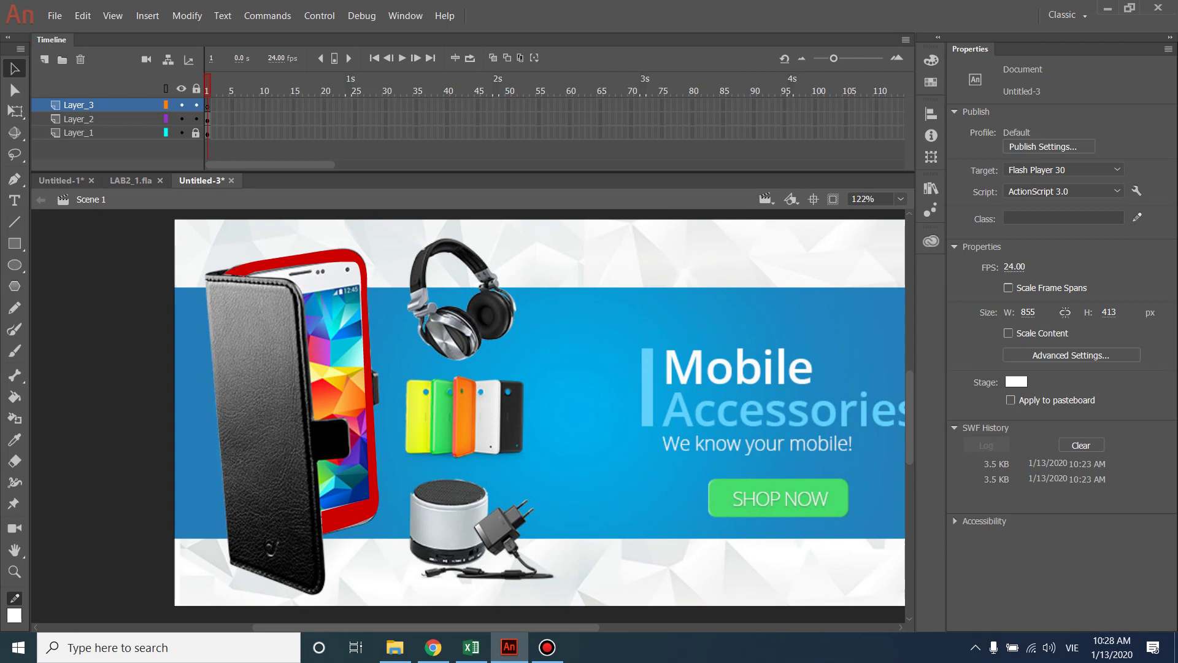
{"action": "left_click", "coordinate": [14, 242]}
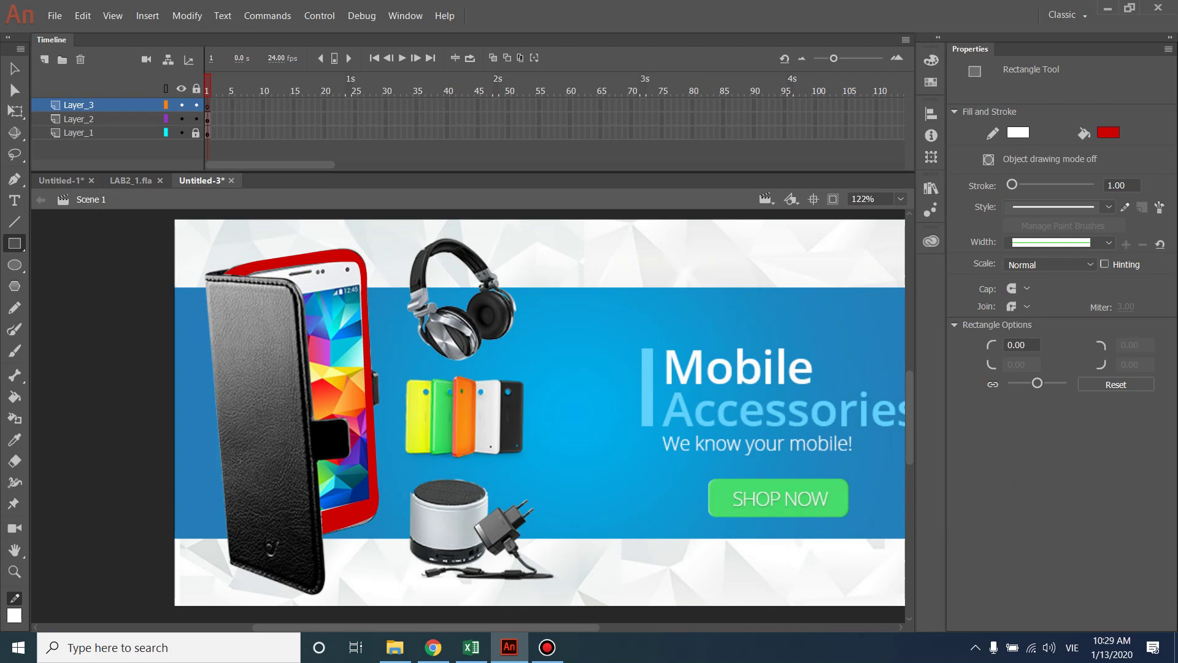
{"action": "left_click_drag", "start_coordinate": [540, 412], "coordinate": [561, 456]}
{"action": "key", "text": "v"}
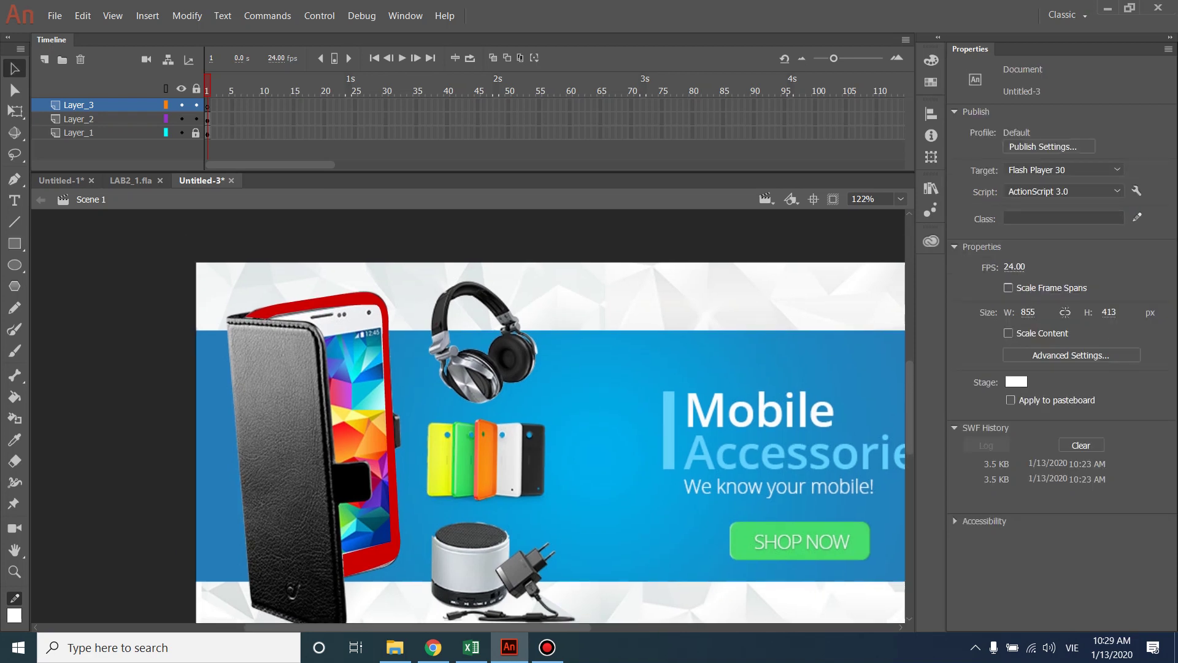
- Convert the red phone-frame shape to a Movie Clip symbol named vungsang
{"action": "left_click", "coordinate": [381, 553]}
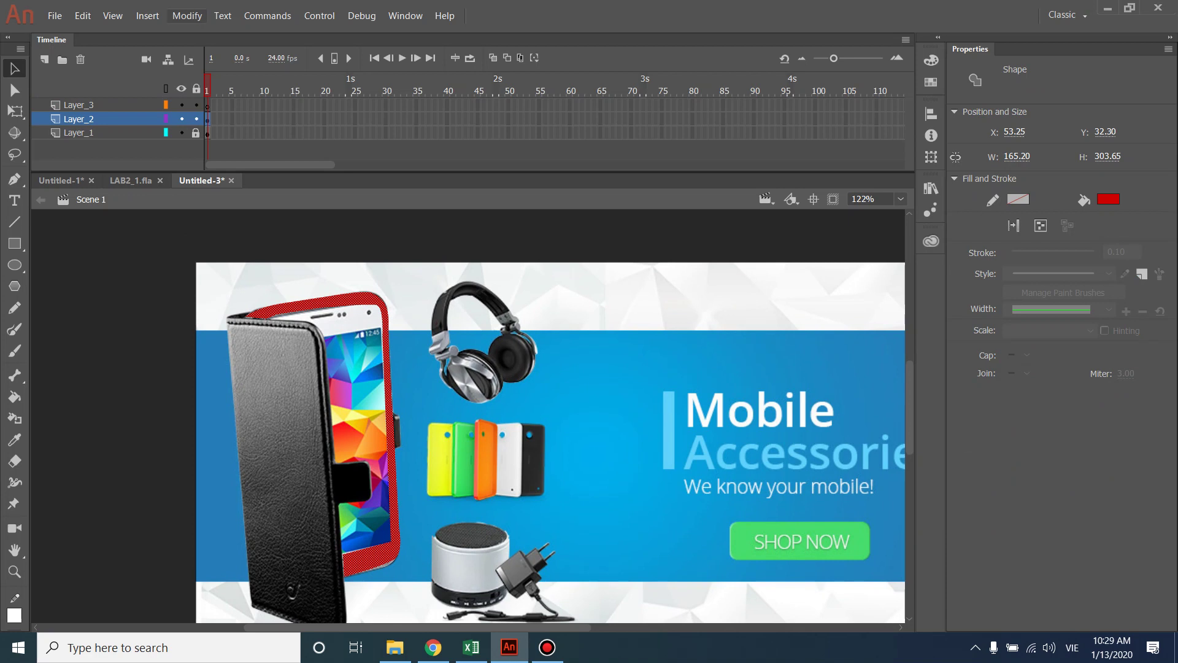
{"action": "left_click", "coordinate": [187, 15]}
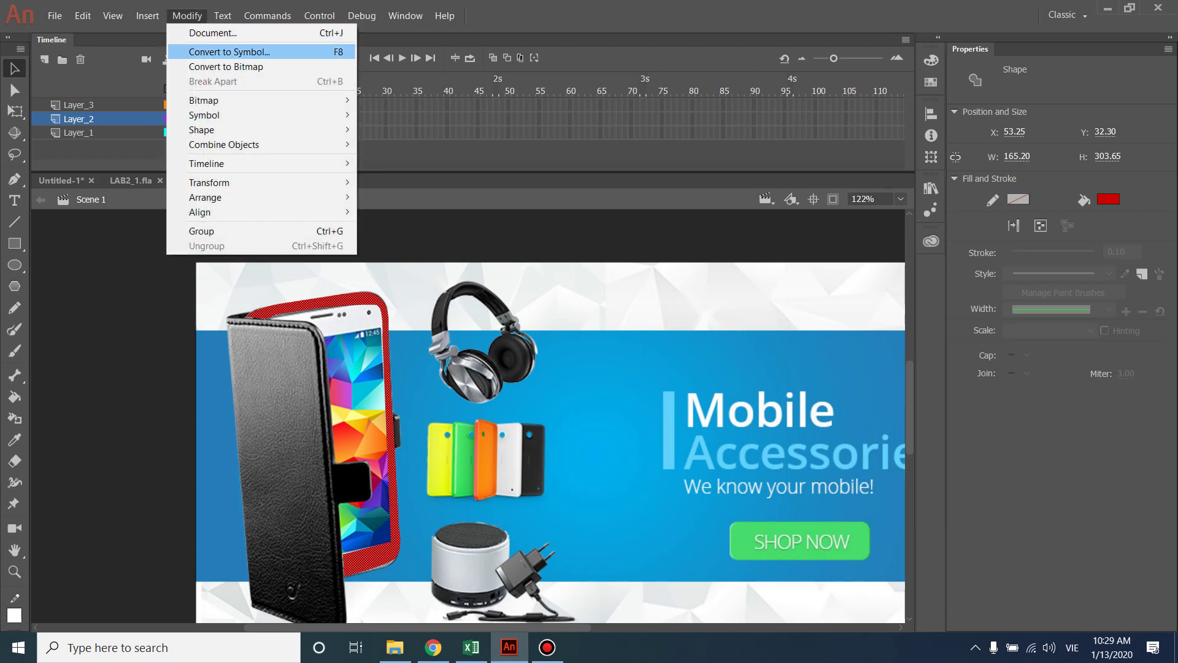
{"action": "key", "text": "Return"}
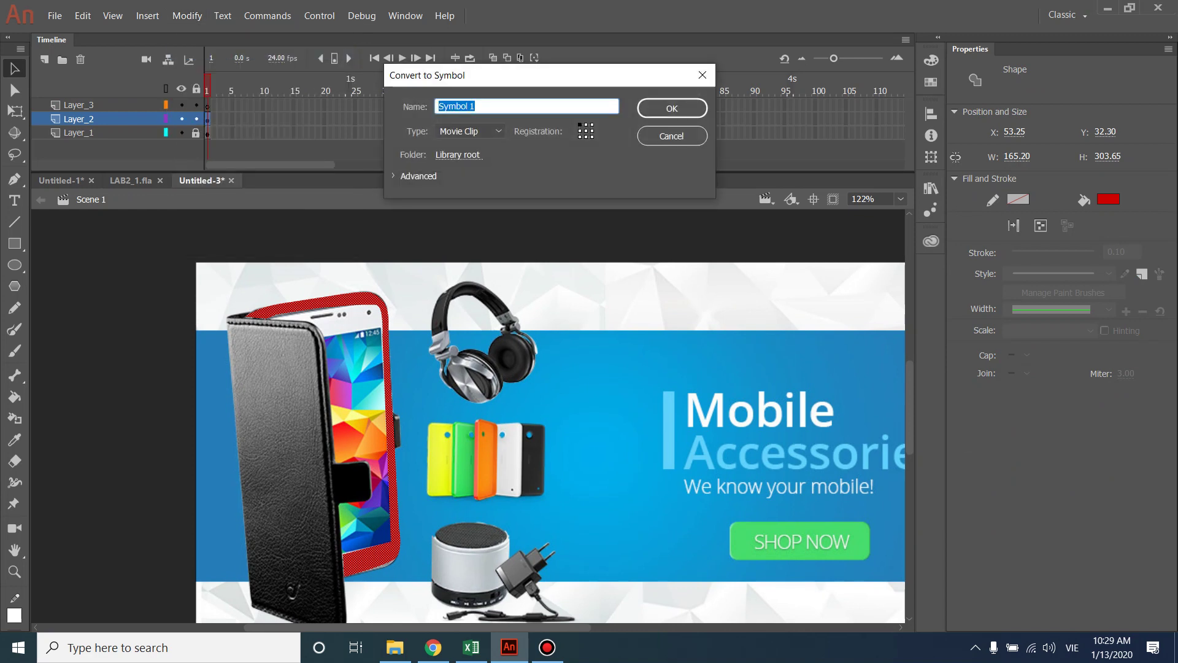
{"action": "type", "text": "vungsang"}
{"action": "key", "text": "Return"}
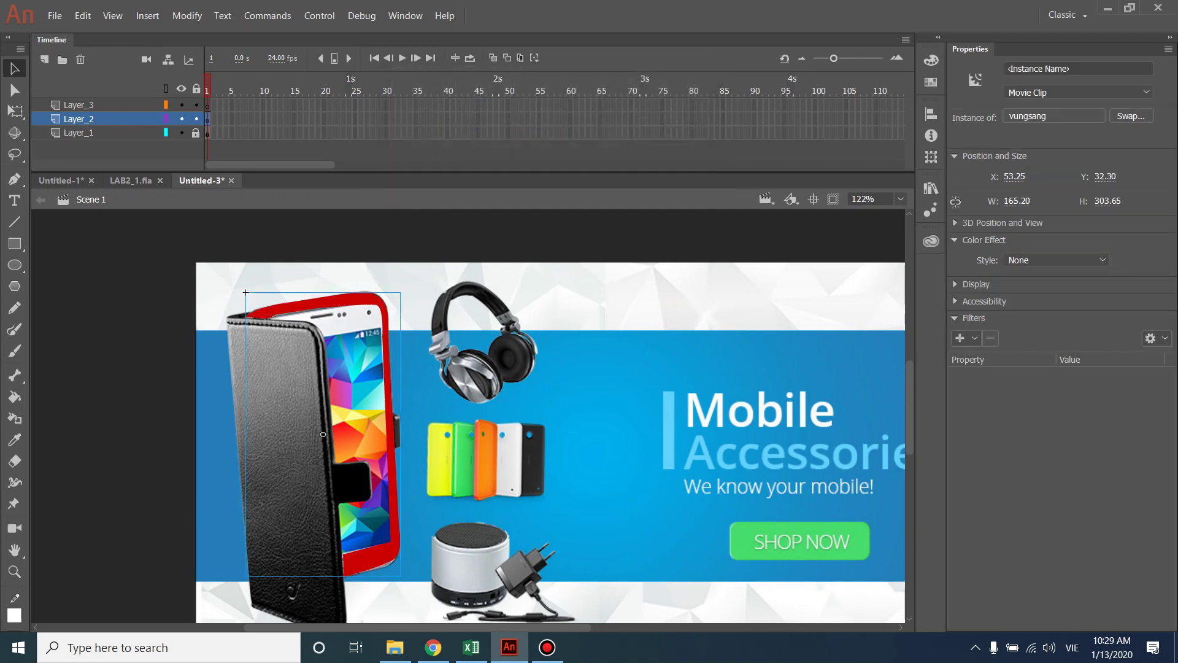
- Inside the vungsang symbol, add a layer and draw a tall red rectangle about 62 x 394 px between the accessories and the headline
{"action": "key", "text": "ctrl+e"}
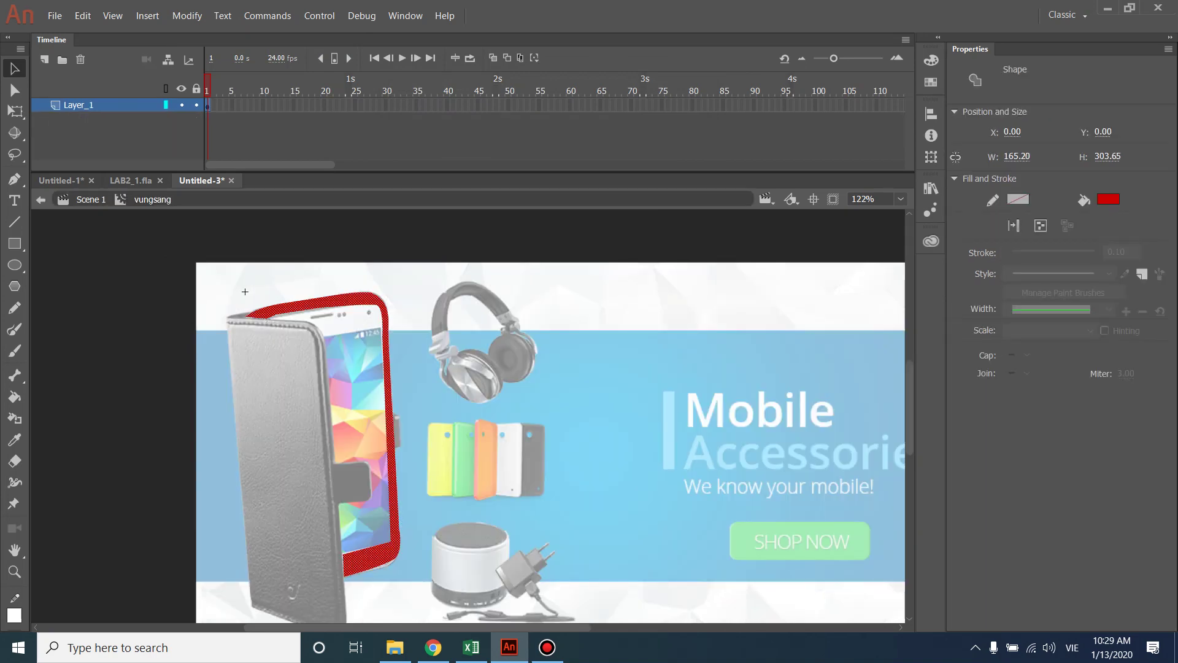
{"action": "left_click", "coordinate": [244, 292]}
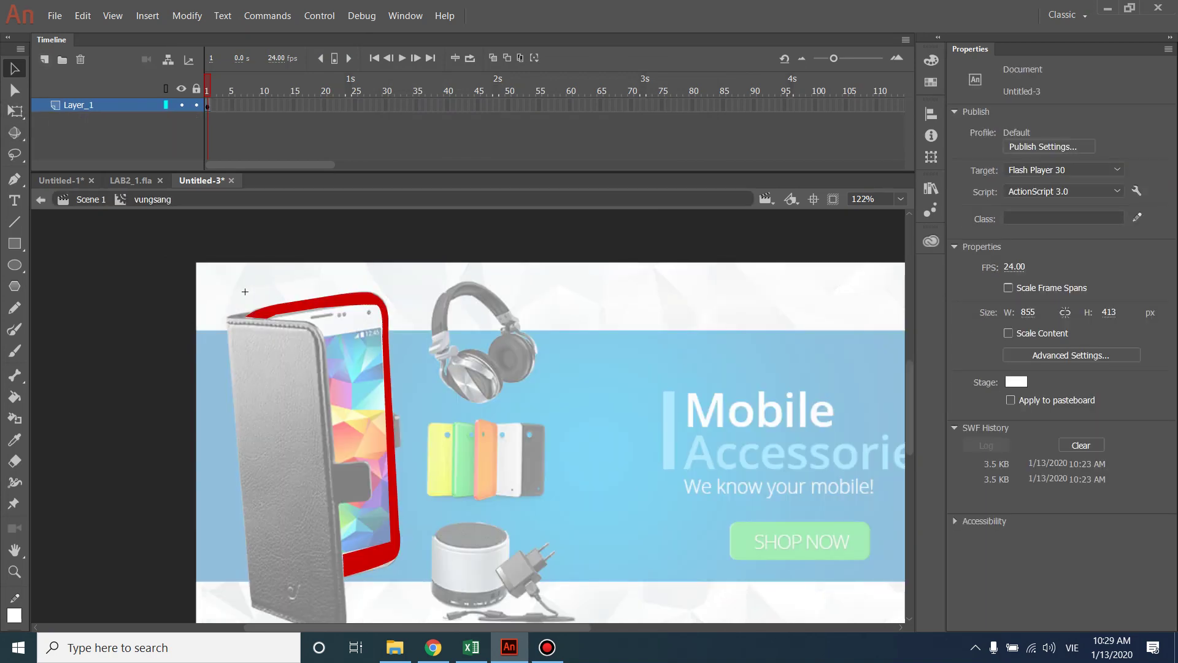
{"action": "left_click", "coordinate": [45, 59]}
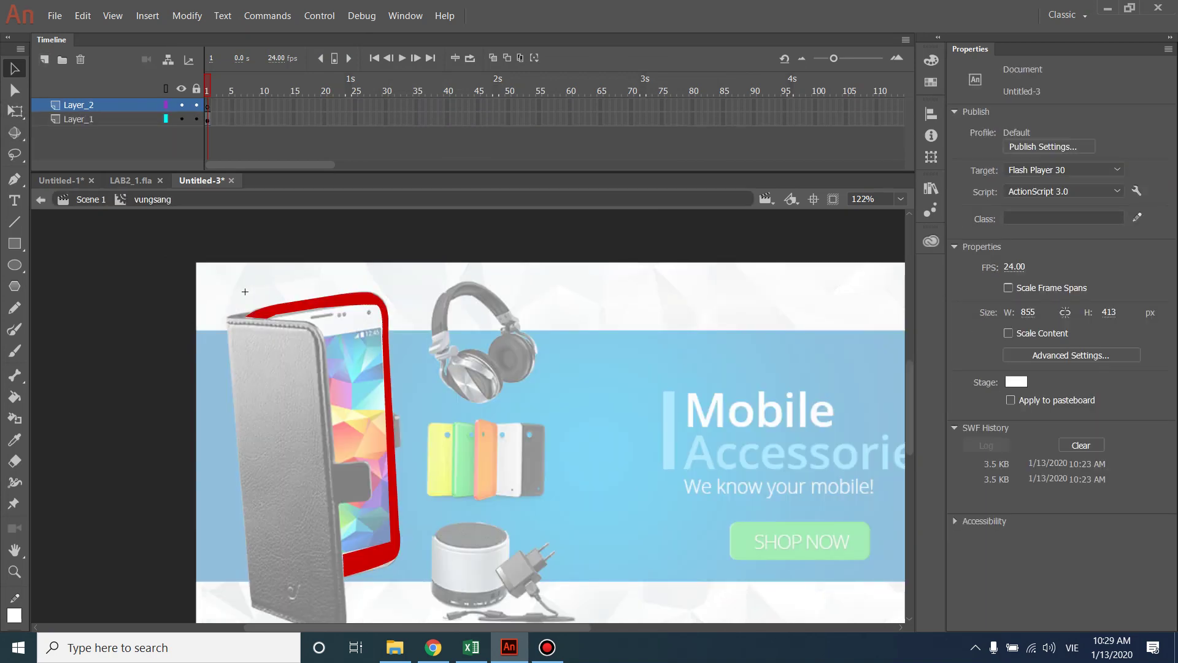
{"action": "key", "text": "r"}
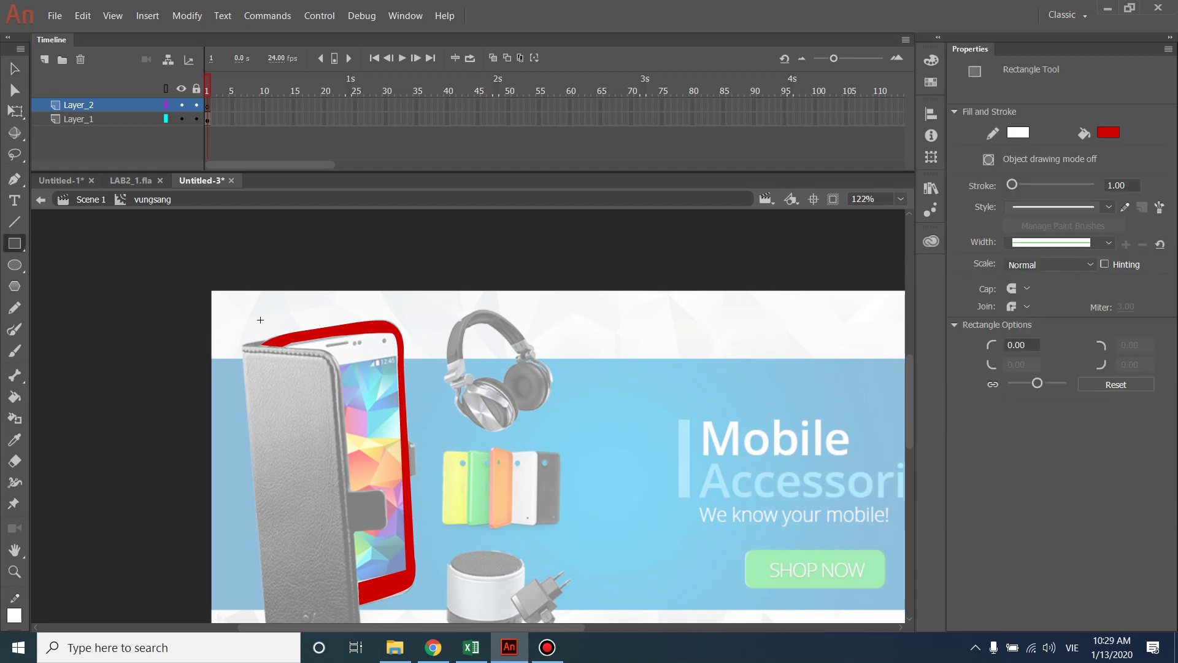
{"action": "mouse_move", "coordinate": [617, 258]}
{"action": "left_mouse_down"}
{"action": "mouse_move", "coordinate": [705, 540]}
{"action": "mouse_move", "coordinate": [674, 622]}
{"action": "left_mouse_up"}
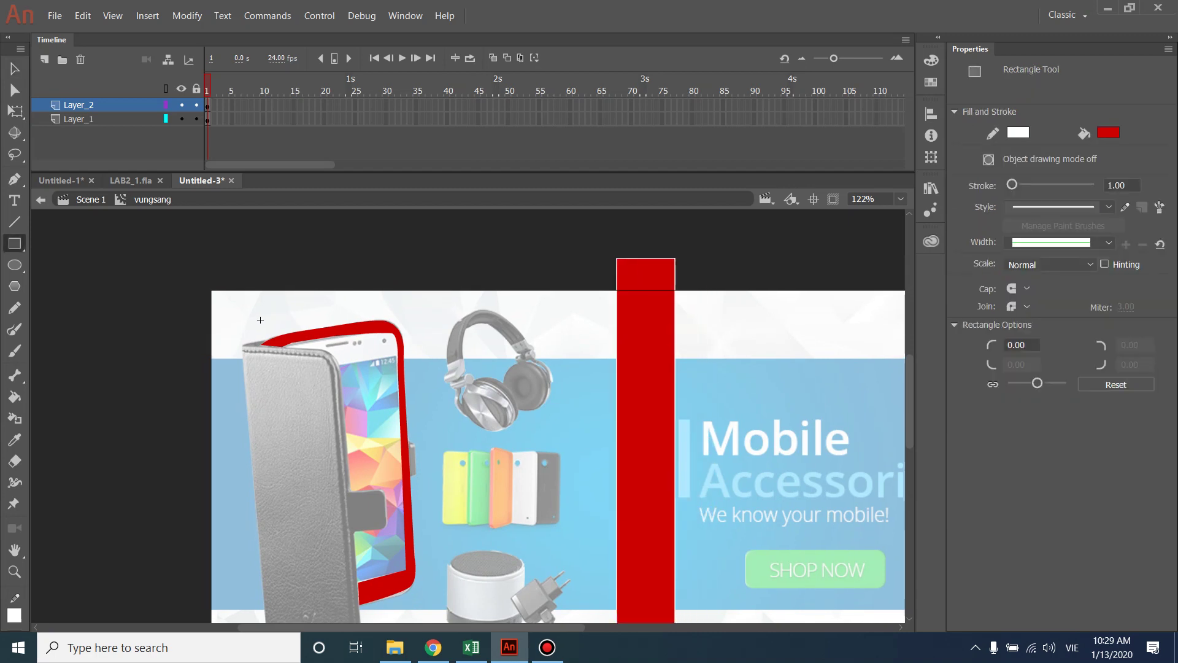
- Delete the tall rectangle's white outline and change its fill to the white-to-black radial gradient
{"action": "key", "text": "v"}
{"action": "key", "text": "ctrl+a"}
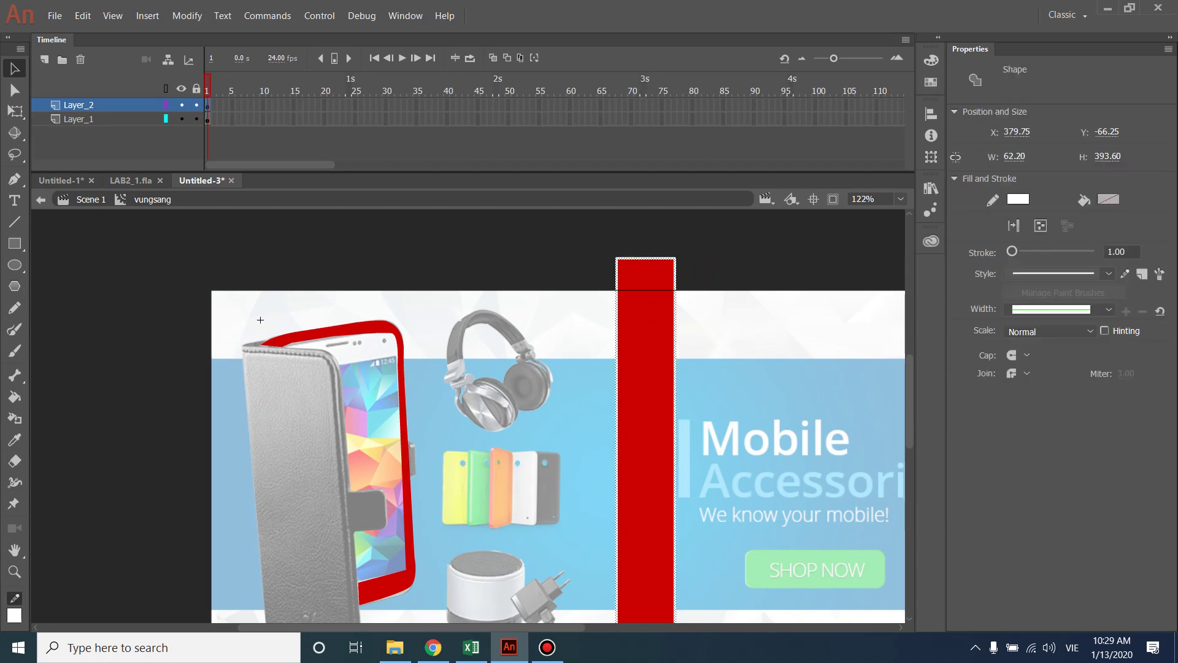
{"action": "key", "text": "Delete"}
{"action": "left_click", "coordinate": [646, 429]}
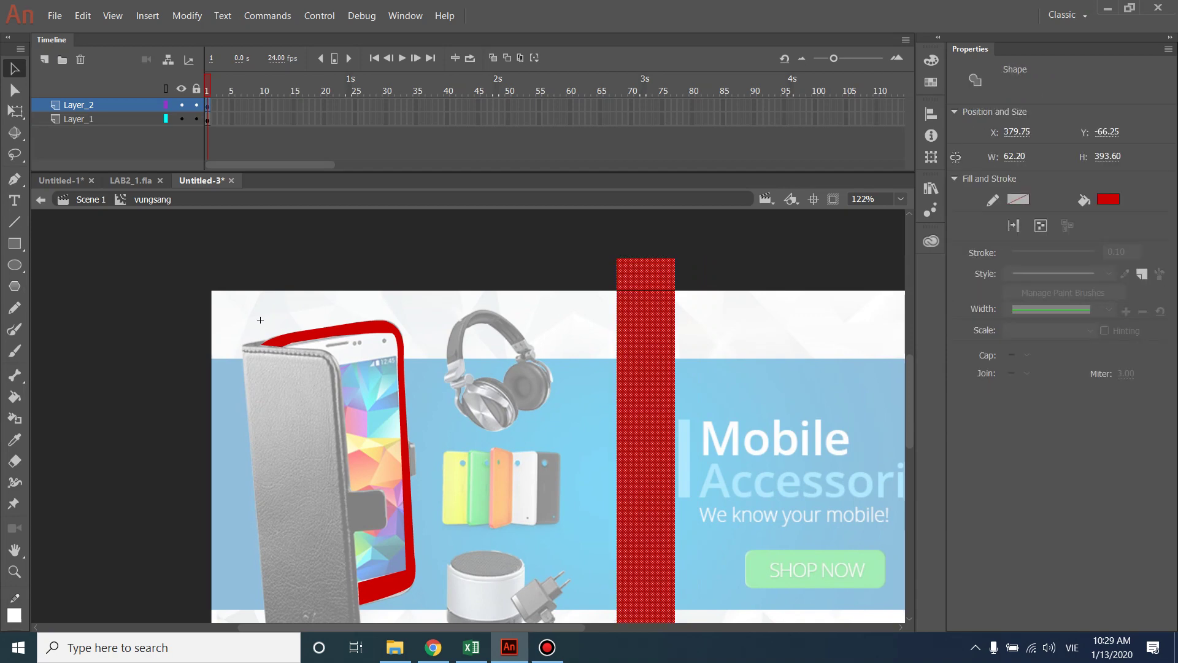
{"action": "left_click", "coordinate": [1108, 200]}
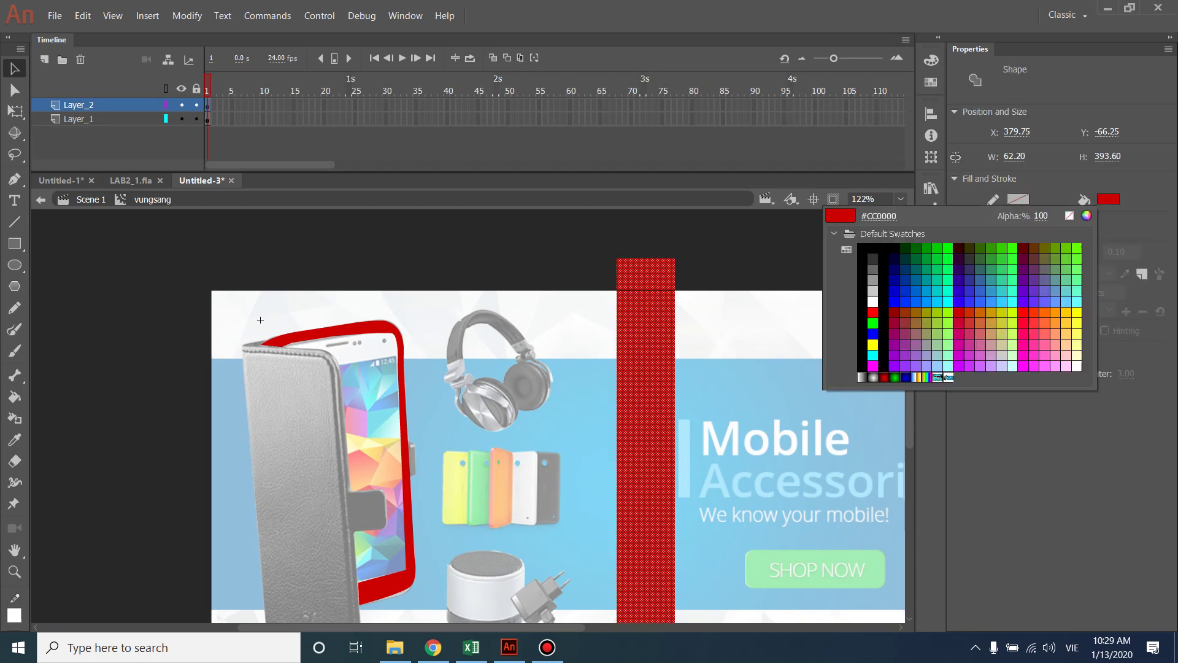
{"action": "left_click", "coordinate": [872, 376]}
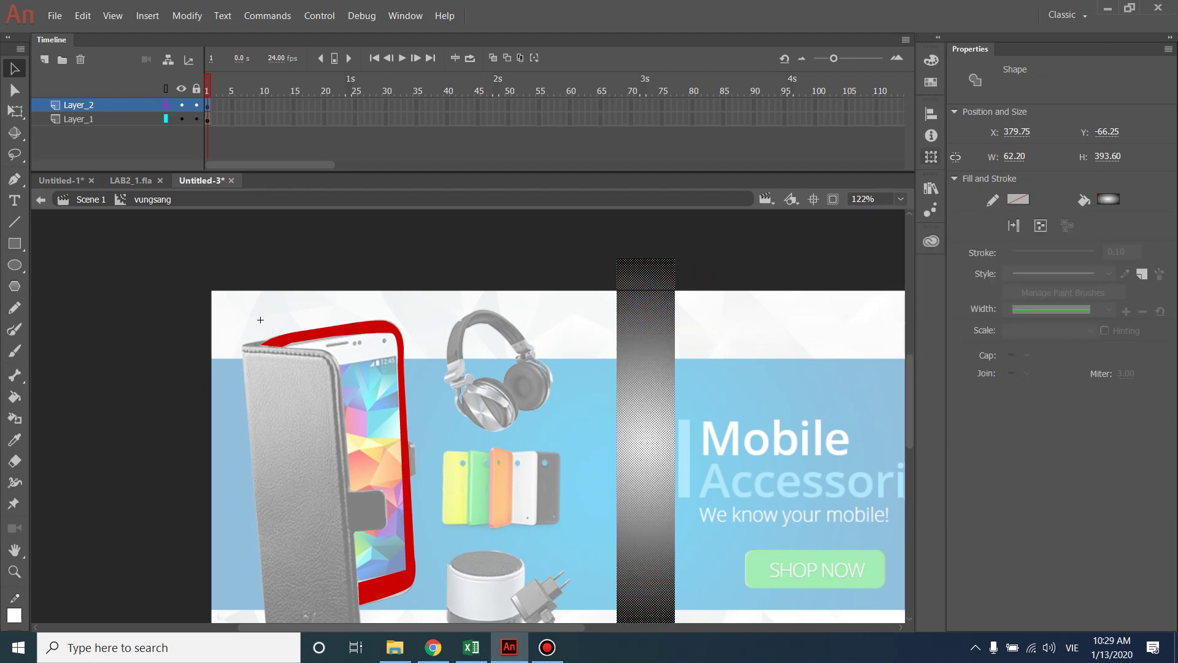
- Change the rectangle gradient's black end stop to white and add a white stop in the middle of the gradient
{"action": "key", "text": "ctrl+F9"}
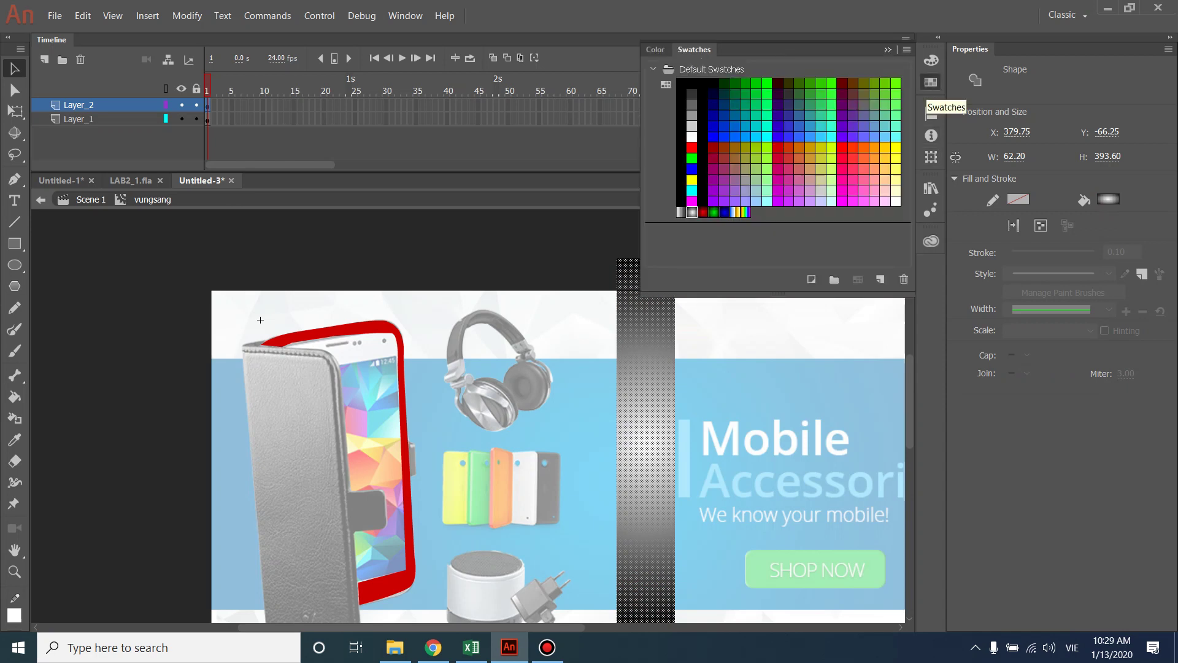
{"action": "left_click", "coordinate": [931, 60]}
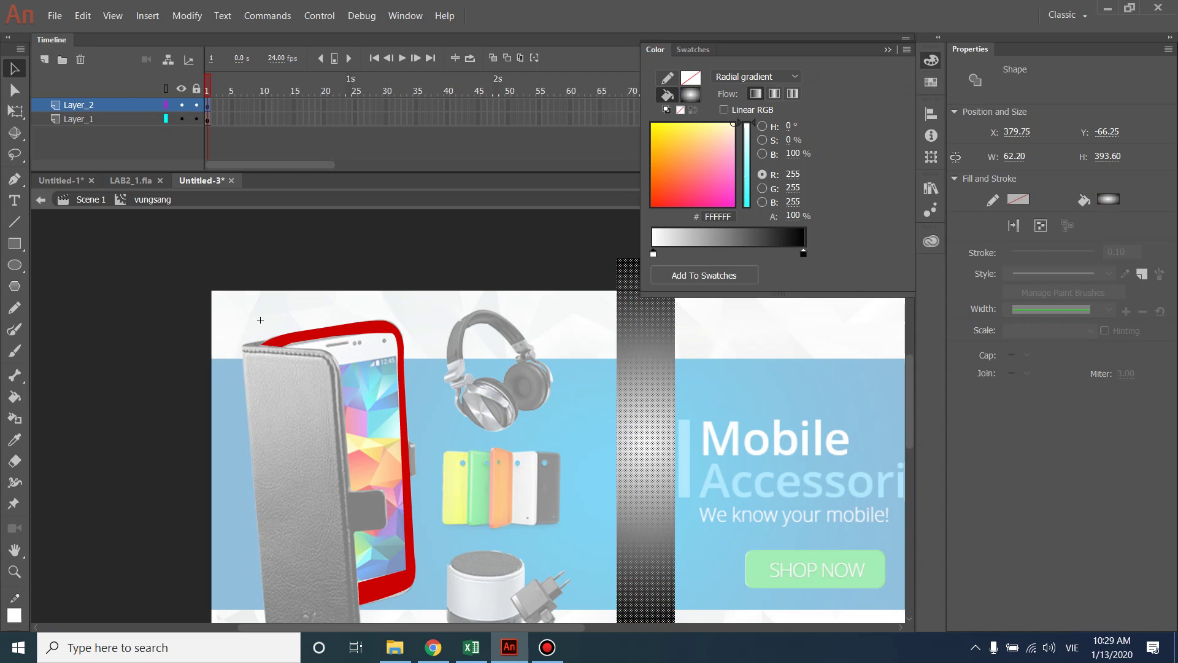
{"action": "left_click", "coordinate": [803, 253]}
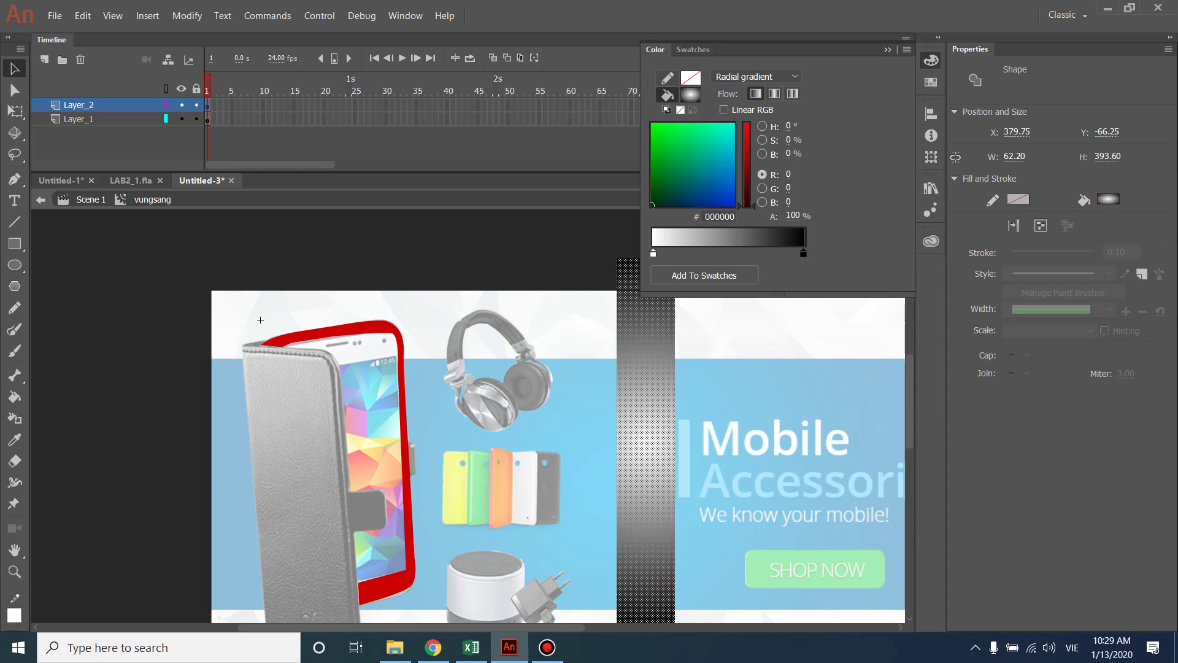
{"action": "left_click", "coordinate": [803, 253]}
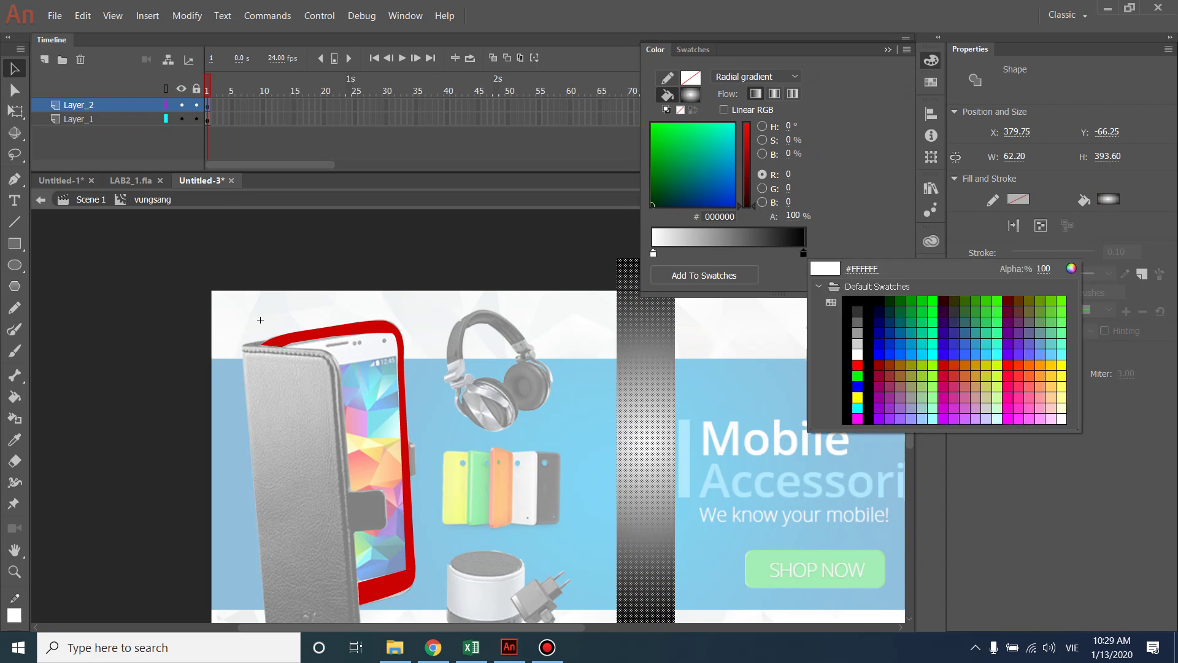
{"action": "left_click", "coordinate": [857, 354]}
{"action": "double_click", "coordinate": [727, 252]}
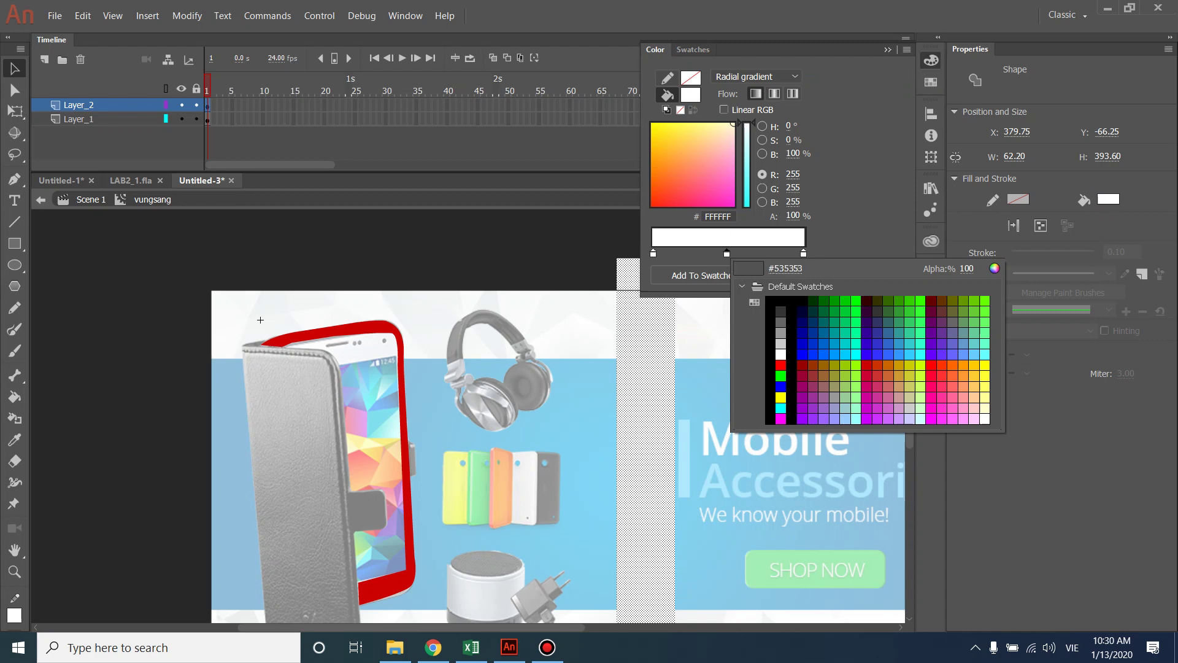
{"action": "left_click", "coordinate": [859, 215]}
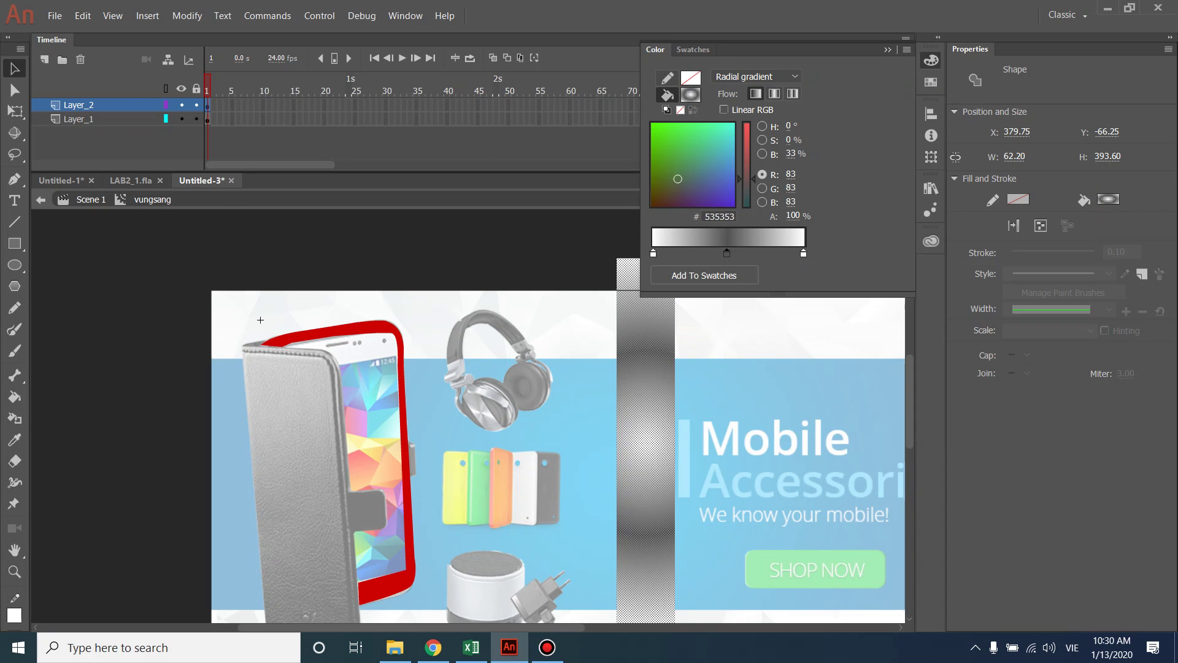
{"action": "double_click", "coordinate": [726, 253]}
{"action": "left_click", "coordinate": [781, 354]}
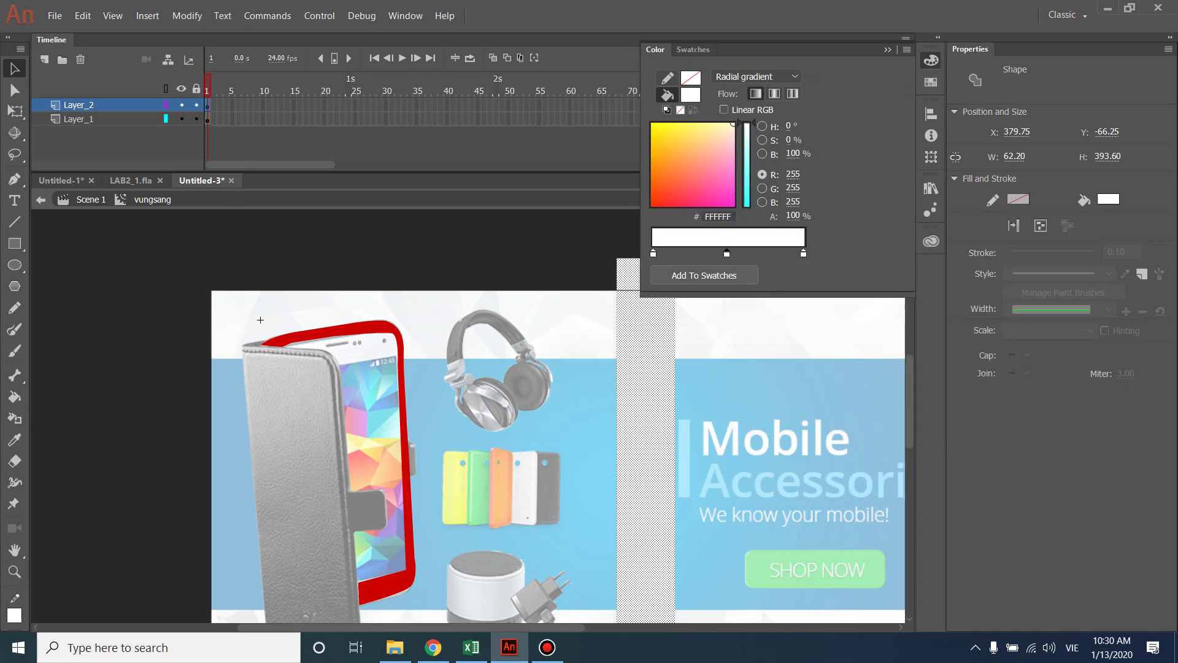
- Switch the rectangle's fill to a linear gradient and set the alpha of both end stops to 0%
{"action": "left_click", "coordinate": [755, 76]}
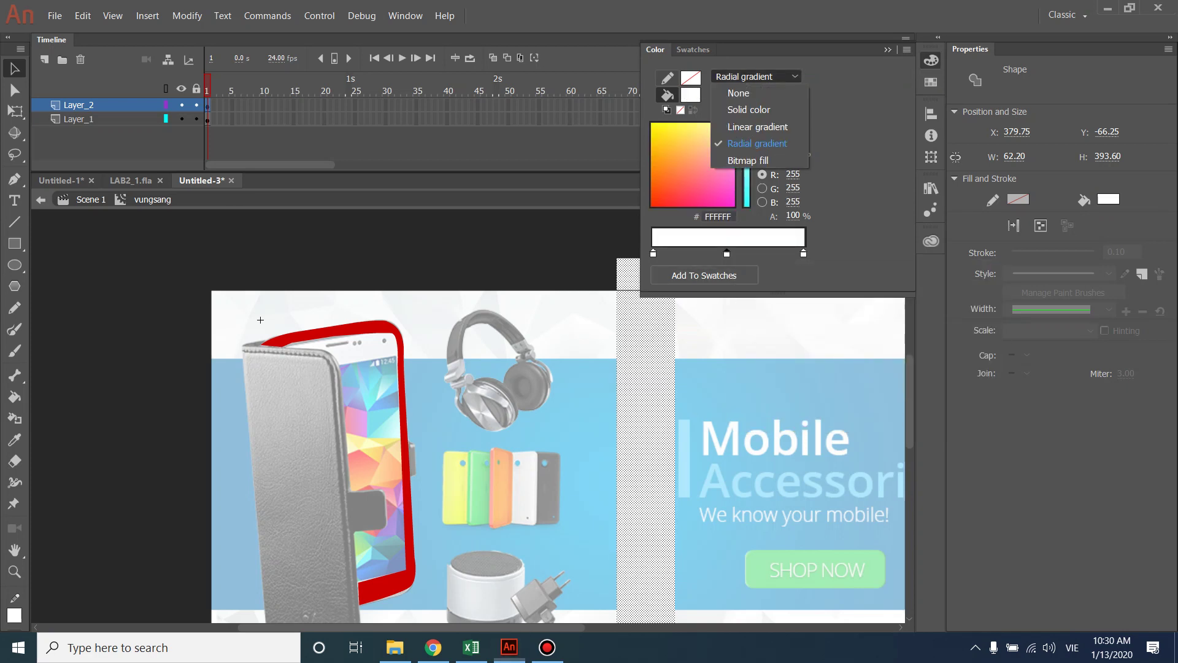
{"action": "left_click", "coordinate": [743, 122]}
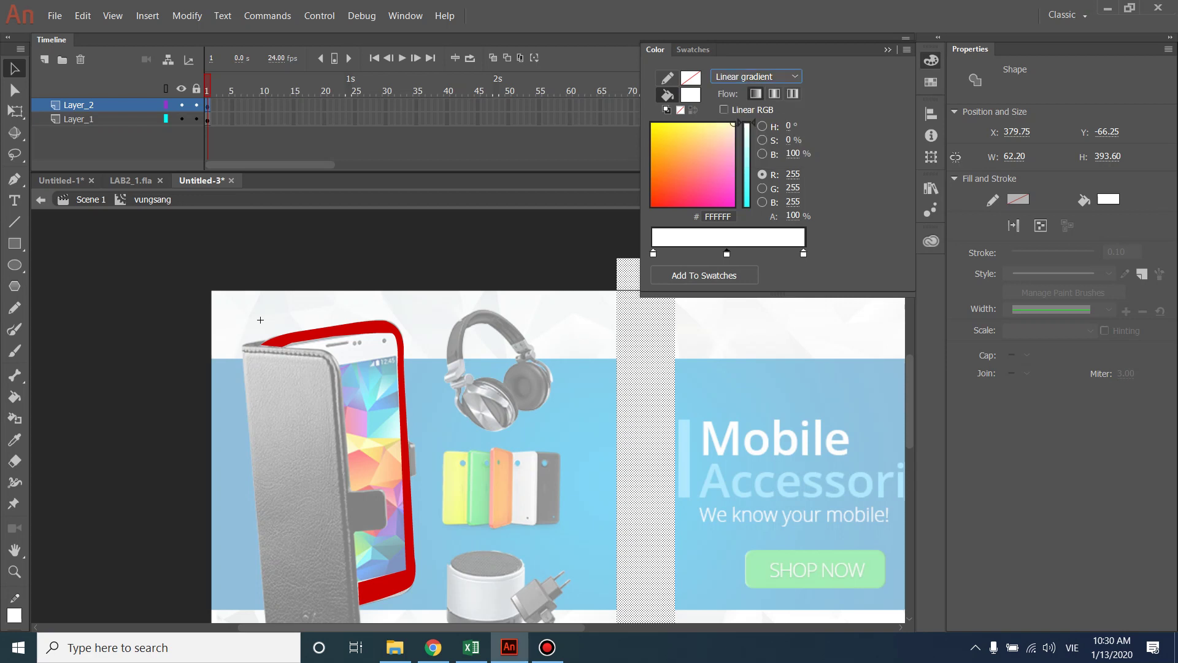
{"action": "left_click_drag", "start_coordinate": [792, 216], "coordinate": [727, 216]}
{"action": "left_click", "coordinate": [803, 253]}
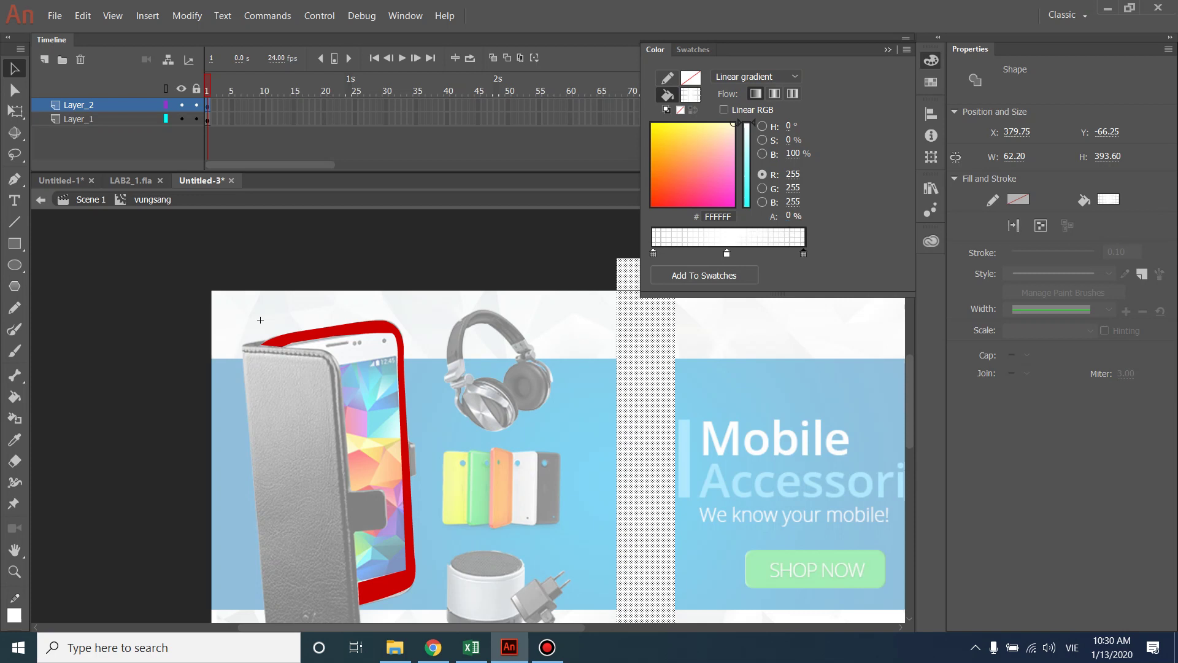
{"action": "left_click", "coordinate": [528, 248]}
- Move the gradient bar off the stage beside the phone, to about X -161, Y -122
{"action": "left_click_drag", "start_coordinate": [646, 392], "coordinate": [598, 467]}
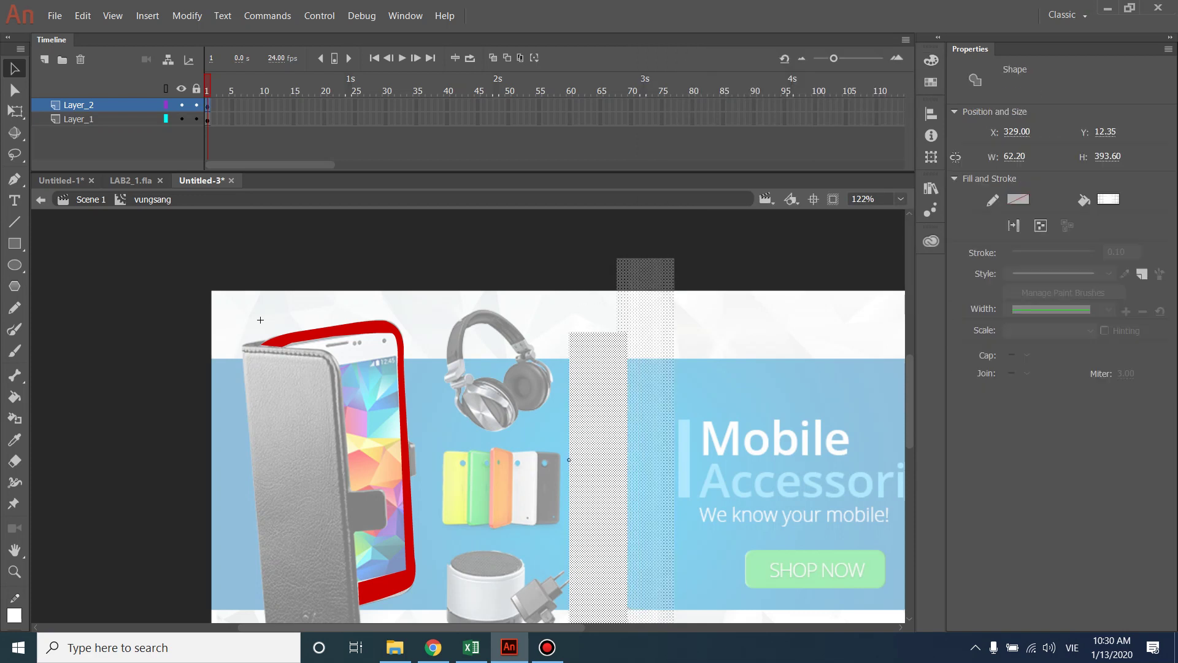
{"action": "left_click", "coordinate": [527, 248]}
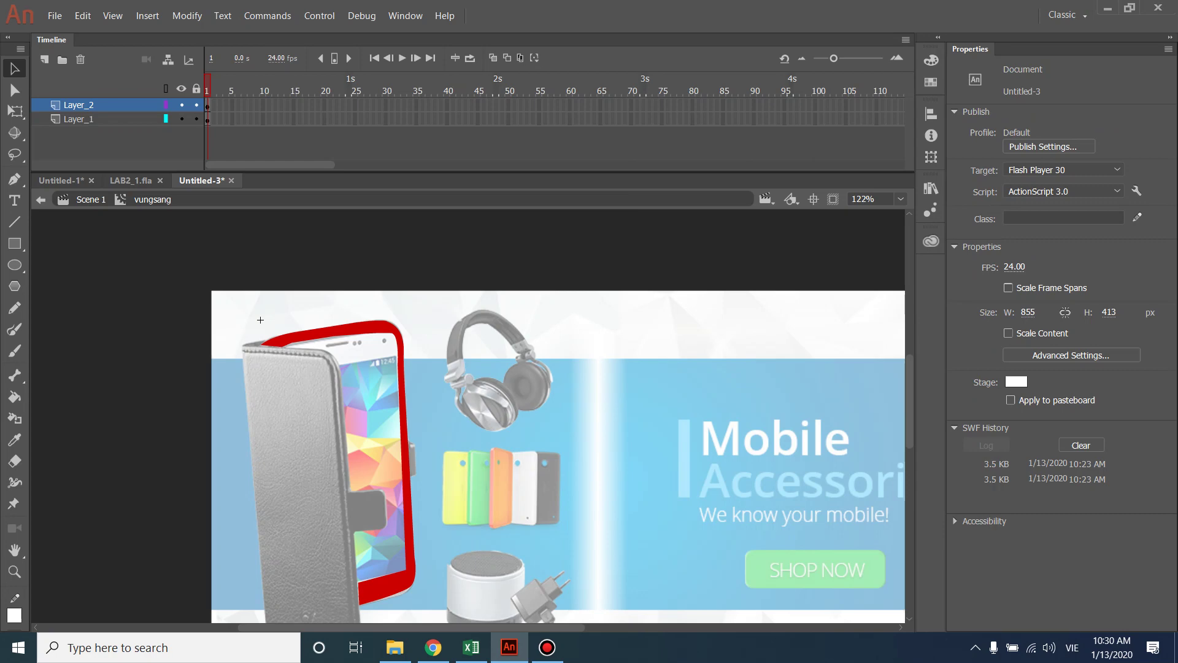
{"action": "left_click", "coordinate": [598, 470]}
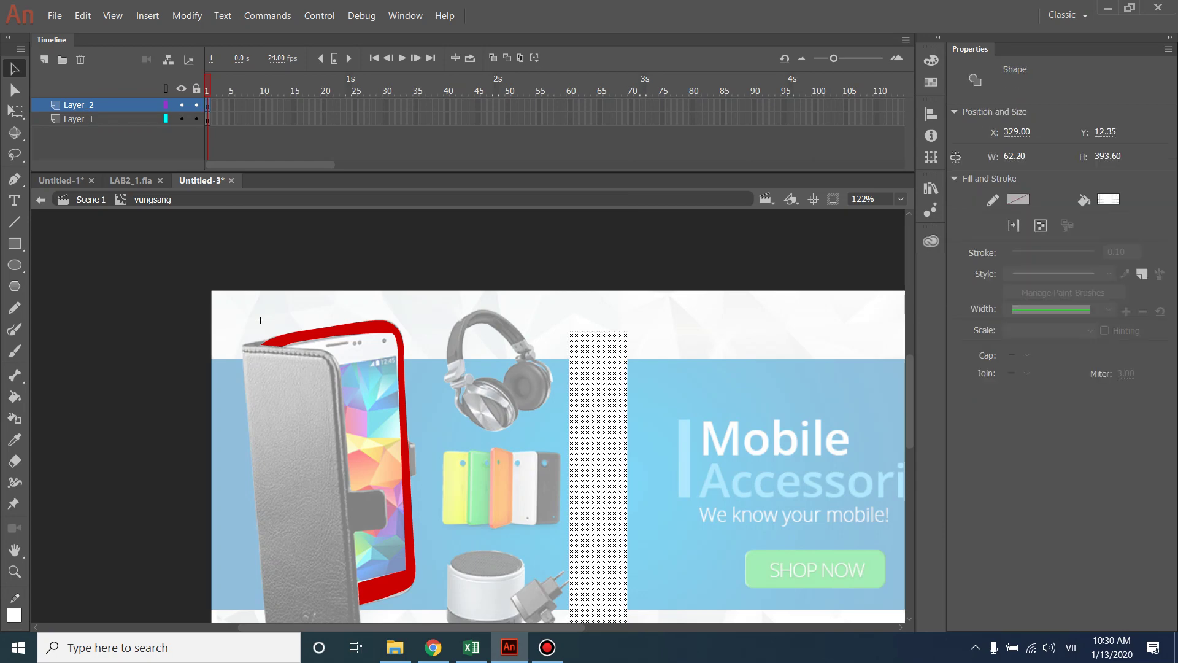
{"action": "left_click_drag", "start_coordinate": [576, 385], "coordinate": [117, 259]}
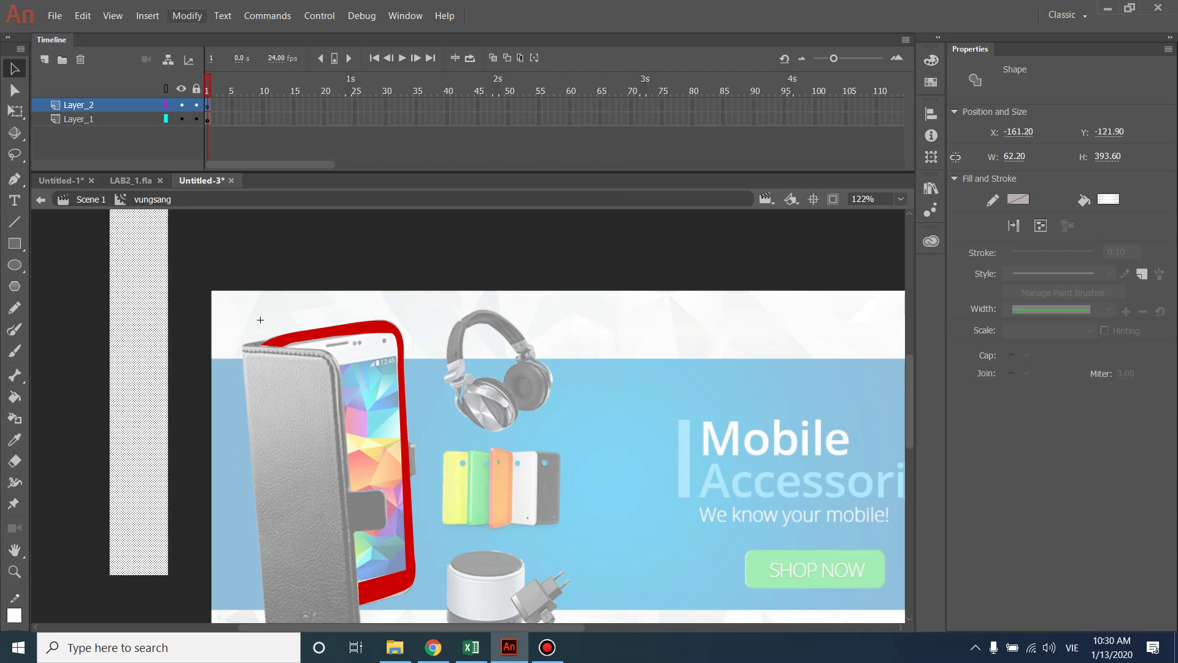
- Convert the gradient bar to a Movie Clip symbol named bar
{"action": "left_click", "coordinate": [187, 15]}
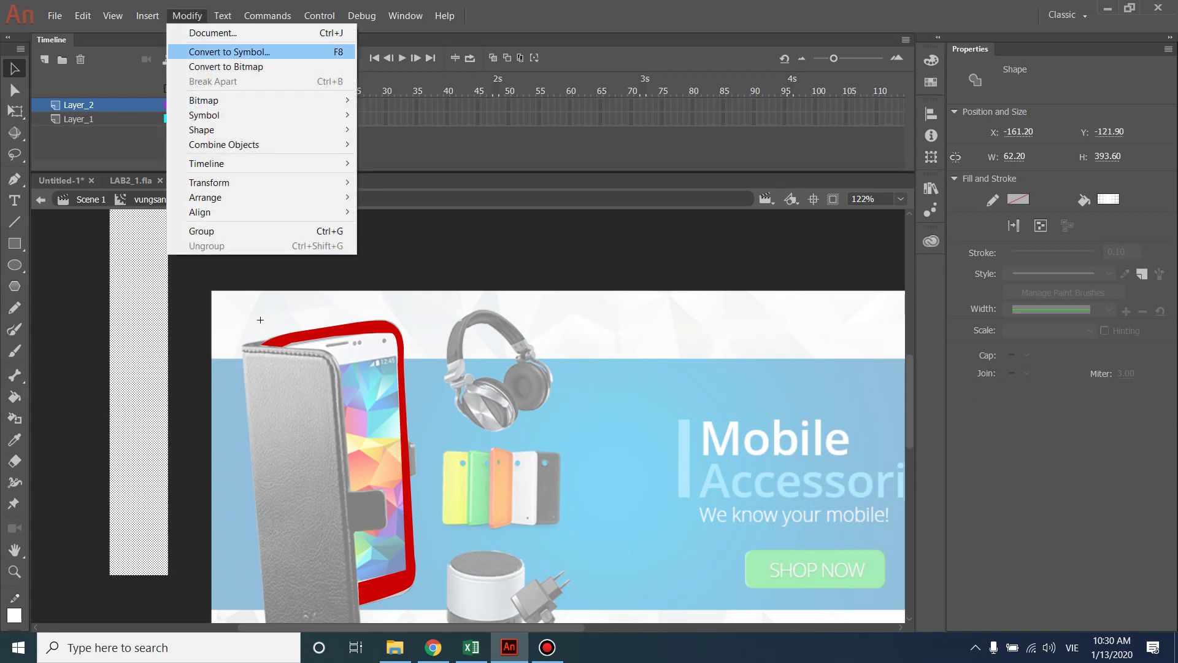
{"action": "key", "text": "Return"}
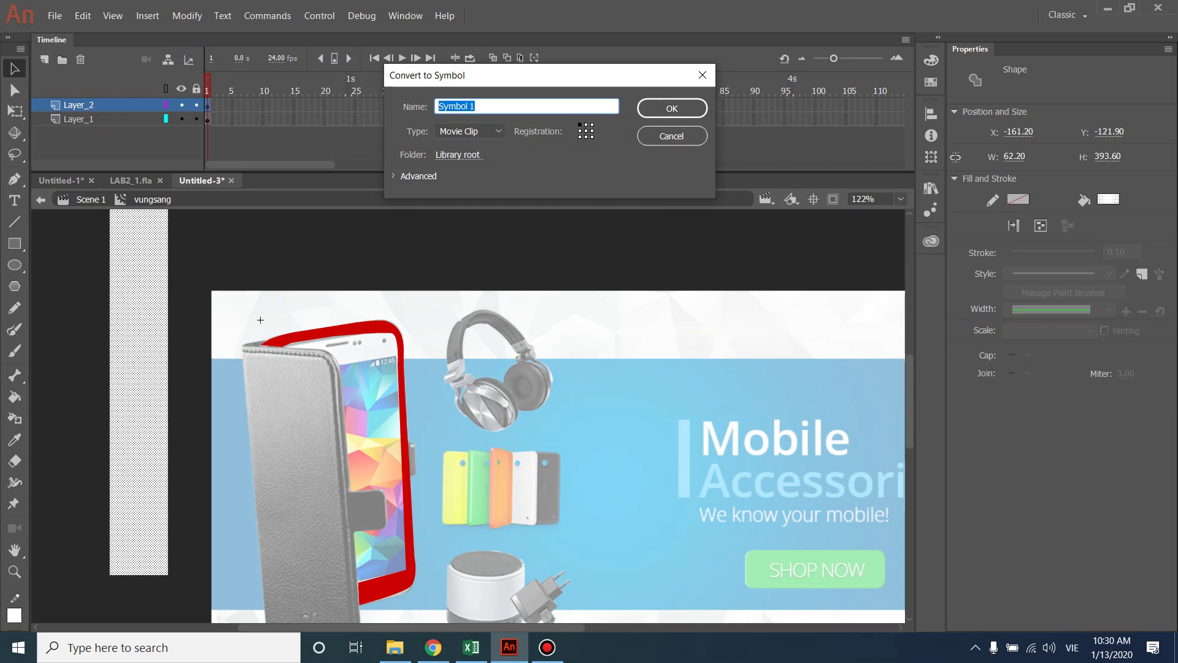
{"action": "type", "text": "bar"}
{"action": "key", "text": "Return"}
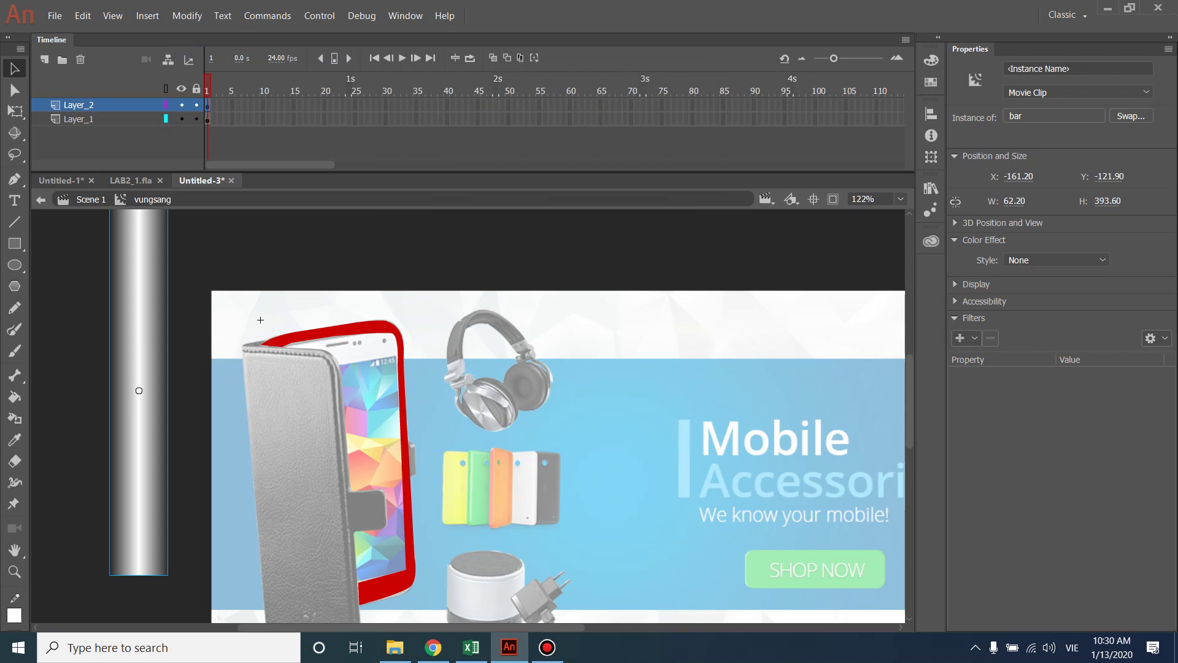
- Add a Blur filter to the bar instance with Blur X and Blur Y set to 57 px
{"action": "key", "text": "q"}
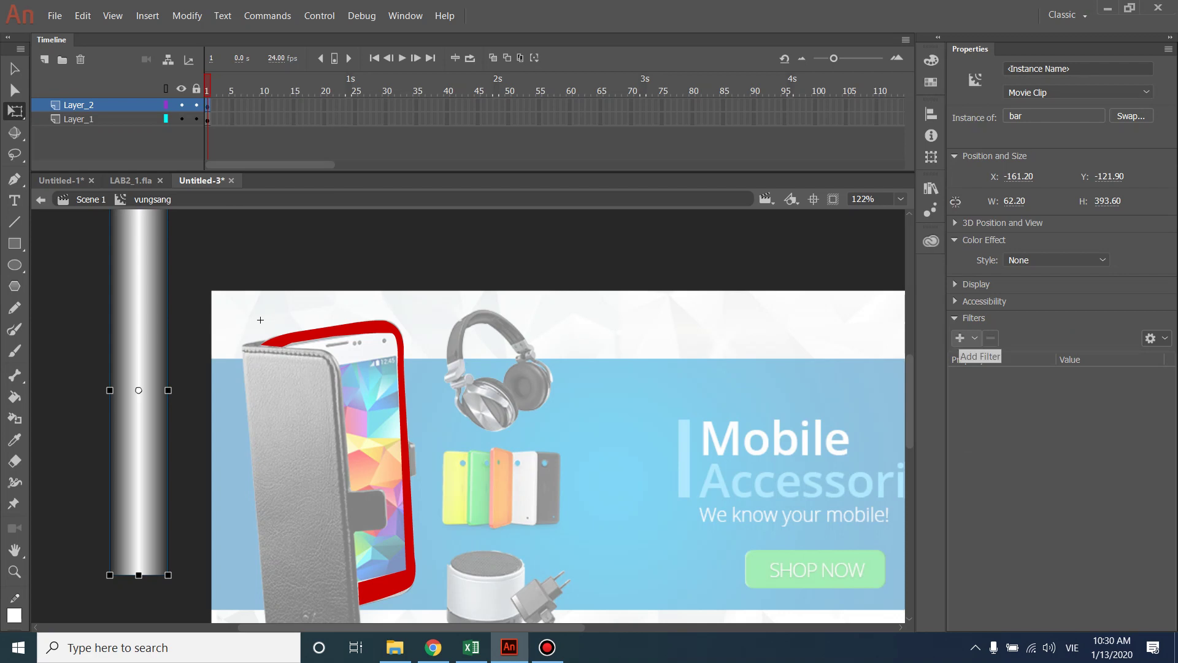
{"action": "left_click", "coordinate": [1055, 260]}
{"action": "left_click", "coordinate": [1042, 260]}
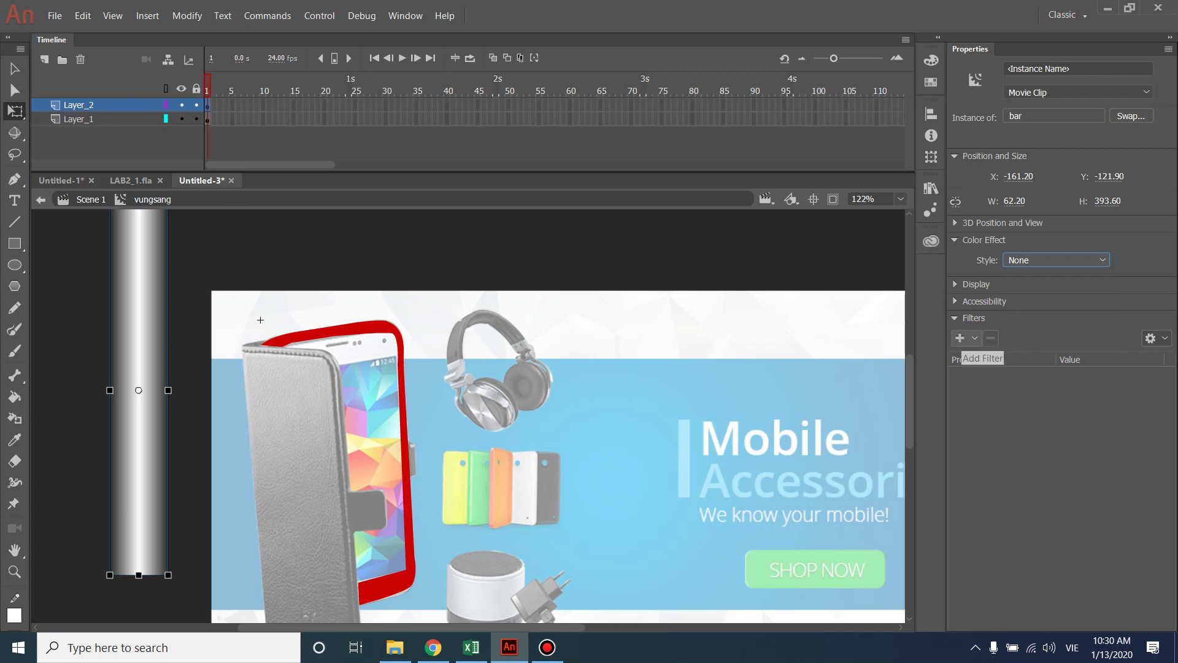
{"action": "left_click", "coordinate": [960, 338]}
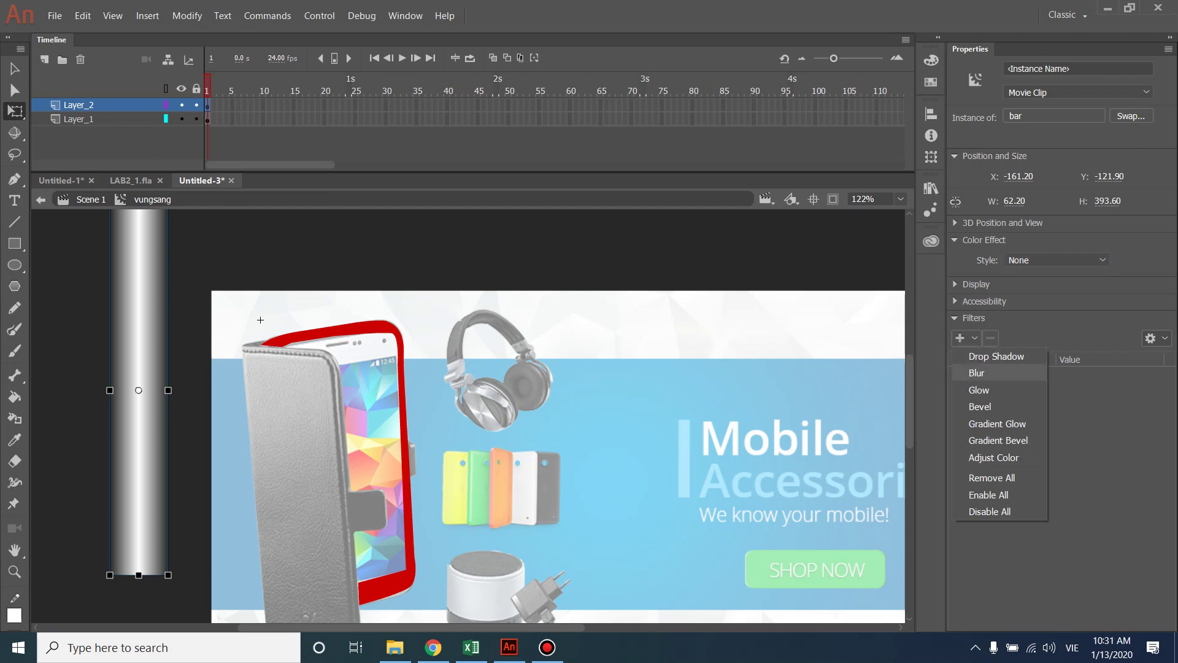
{"action": "left_click", "coordinate": [976, 373]}
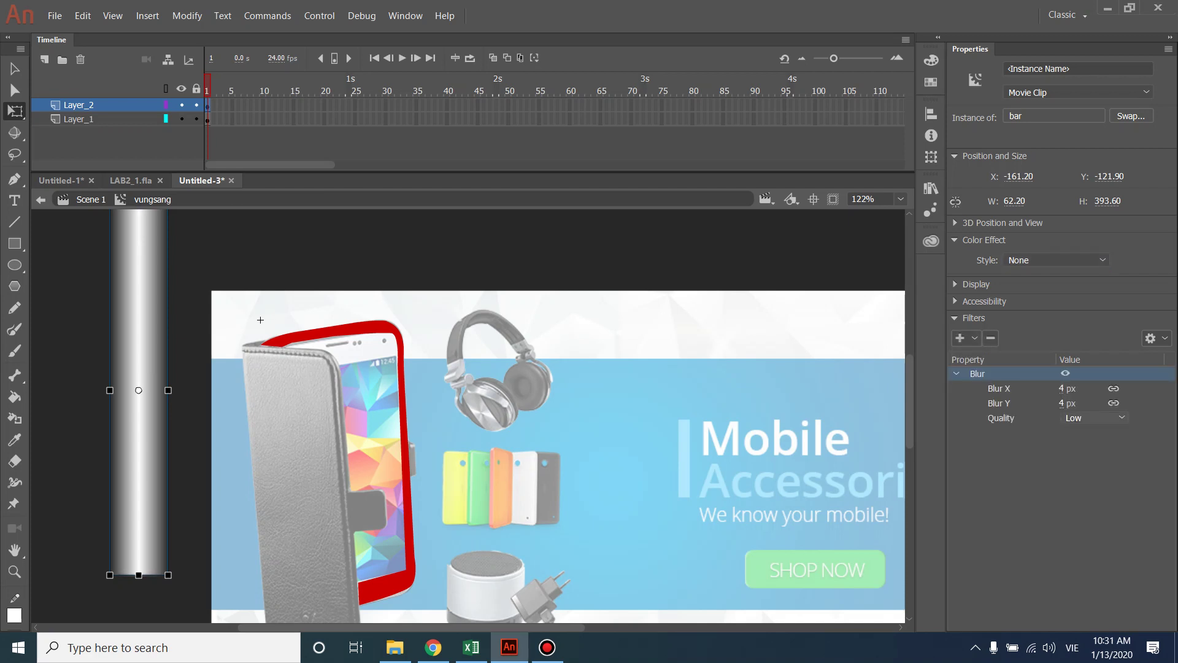
{"action": "left_click_drag", "start_coordinate": [1062, 403], "coordinate": [1099, 389]}
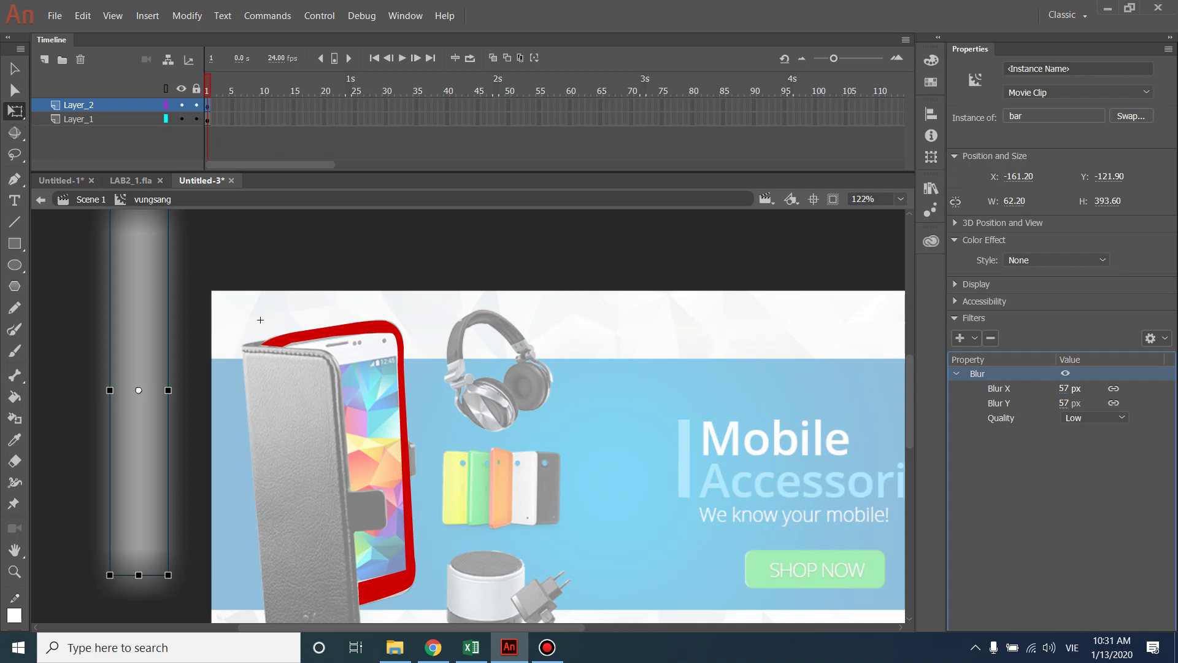
- Rotate the bar clockwise into a diagonal, lengthen it to a bounding size of about 321 x 494 px, and reposition it off stage beside the phone
{"action": "left_click_drag", "start_coordinate": [173, 579], "coordinate": [74, 572]}
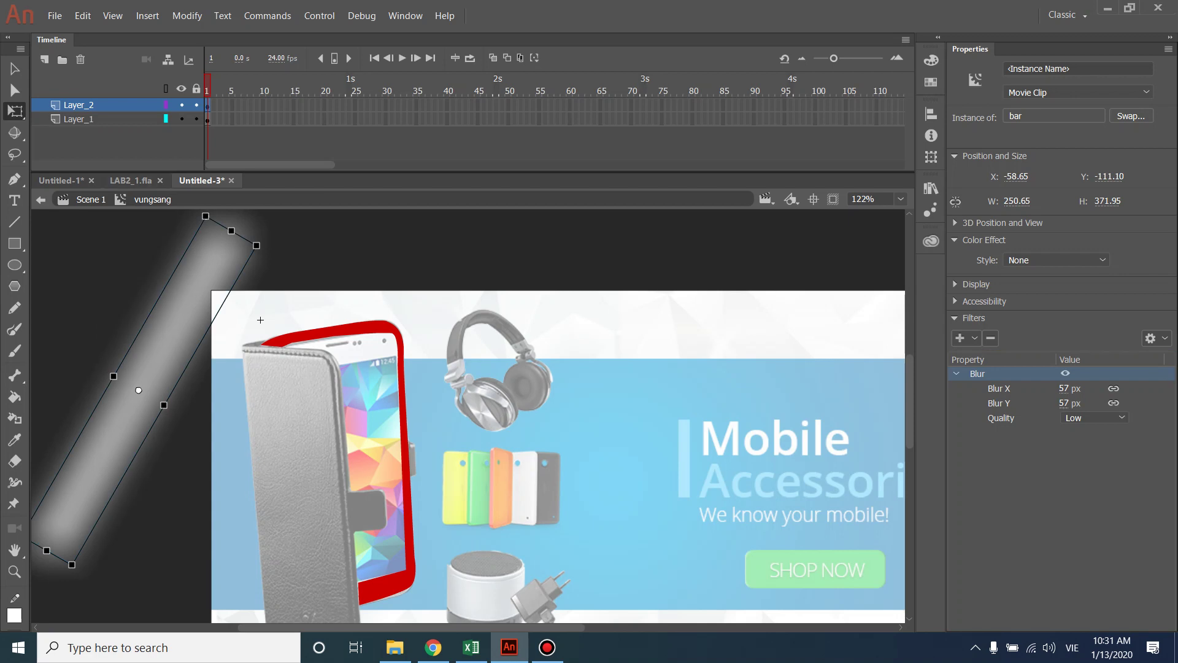
{"action": "left_click_drag", "start_coordinate": [231, 231], "coordinate": [297, 117]}
{"action": "left_click_drag", "start_coordinate": [224, 256], "coordinate": [162, 359]}
- Create a classic tween on the bar's layer, Layer_2, and insert a keyframe at frame 40
{"action": "right_click", "coordinate": [207, 105]}
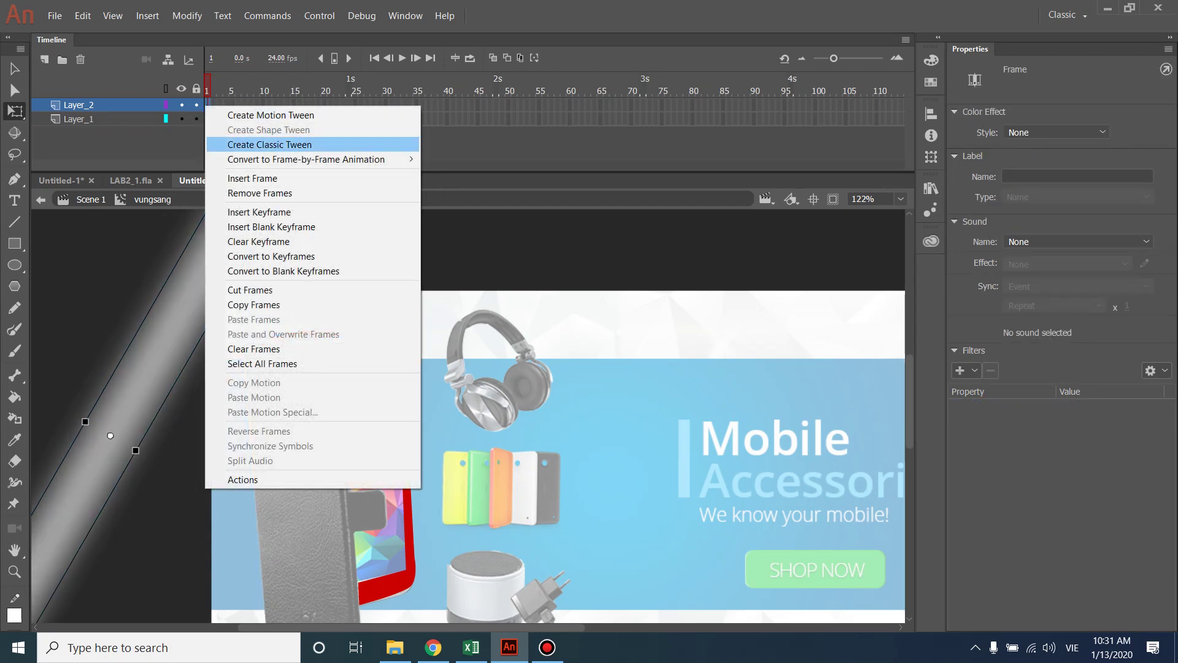
{"action": "left_click", "coordinate": [270, 144]}
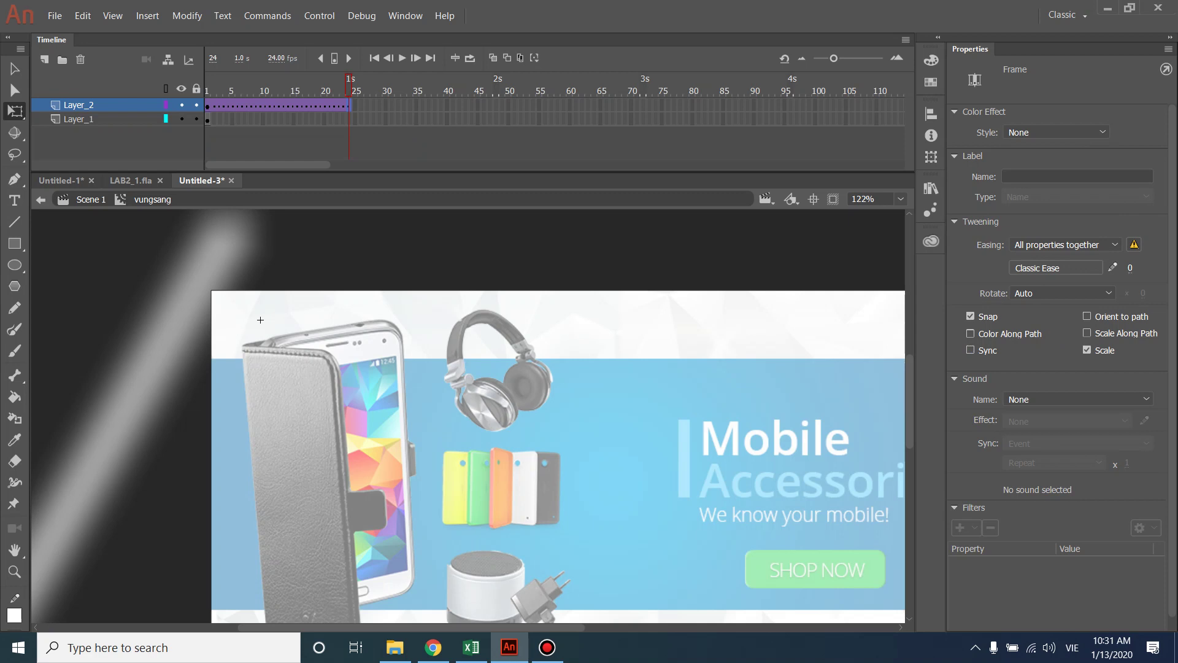
{"action": "right_click", "coordinate": [448, 105]}
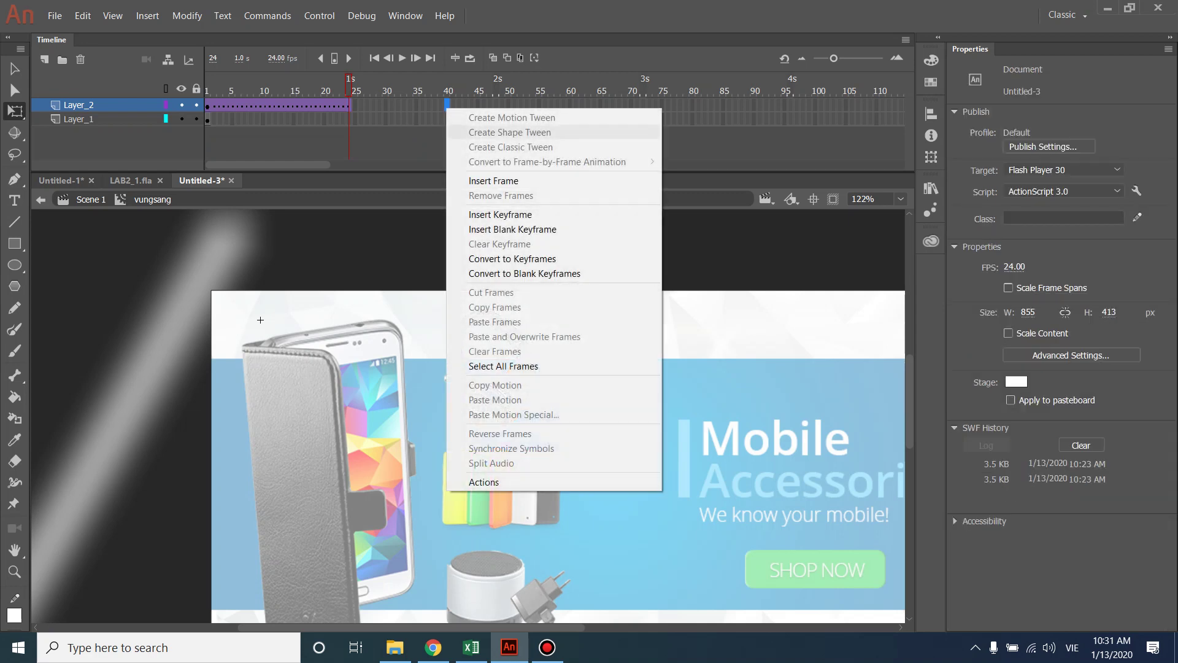
{"action": "left_click", "coordinate": [500, 214]}
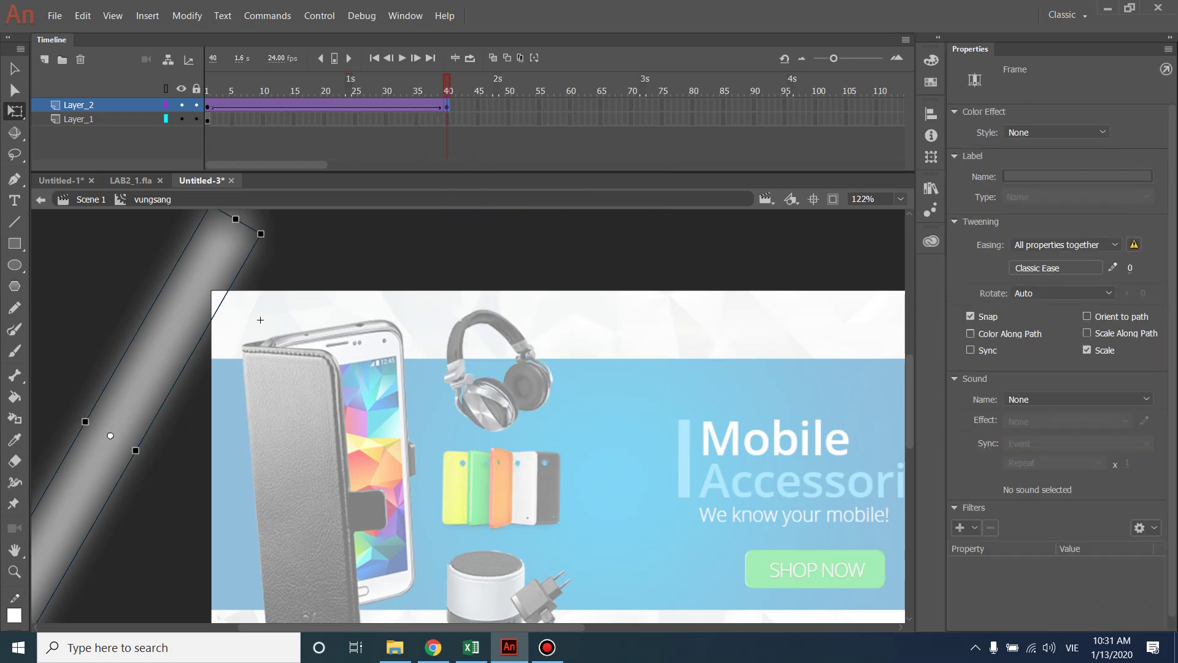
- Extend Layer_1 to frame 40 and move the bar at Layer_2's frame 40 past the phone to about X 426, Y -32
{"action": "right_click", "coordinate": [447, 119]}
{"action": "left_click", "coordinate": [496, 189]}
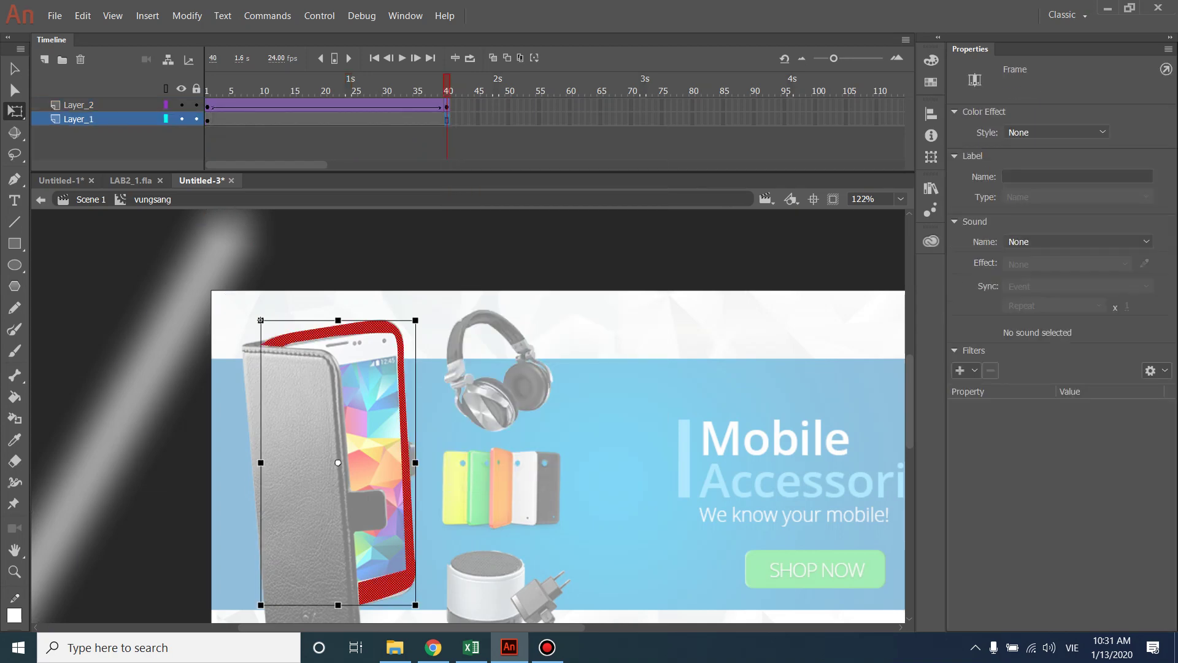
{"action": "left_click", "coordinate": [447, 106]}
{"action": "left_click_drag", "start_coordinate": [215, 247], "coordinate": [645, 334]}
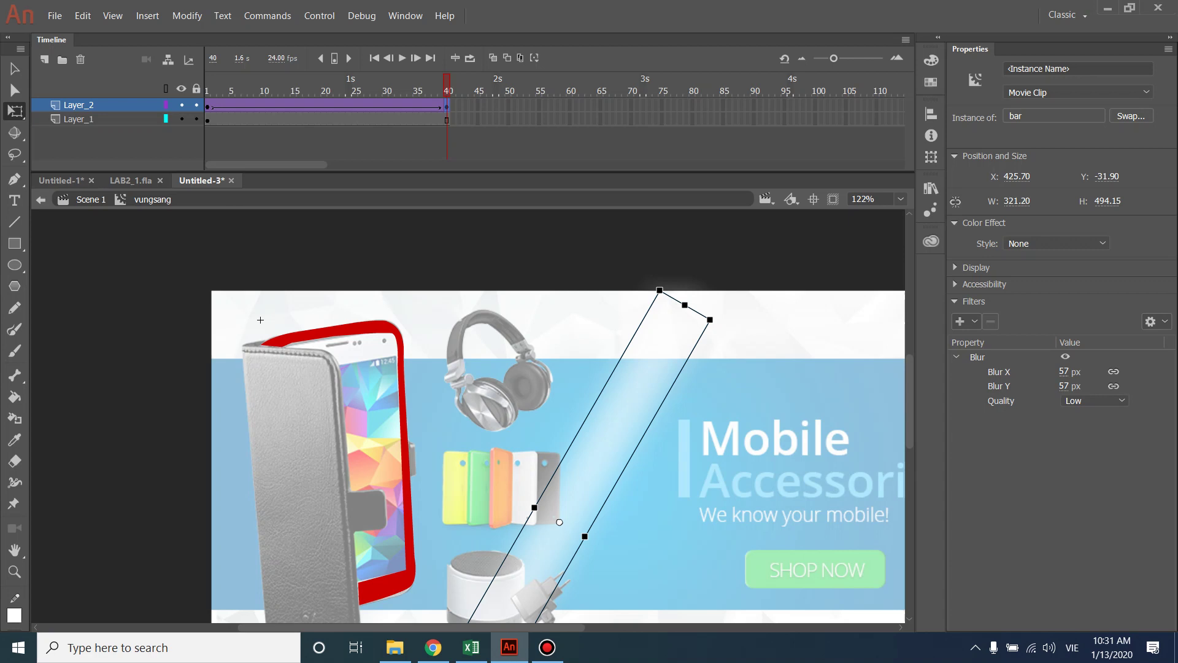
- Return to the main scene and test the movie to check the bar's sweep over the banner
{"action": "double_click", "coordinate": [260, 319]}
{"action": "key", "text": "ctrl+Return"}
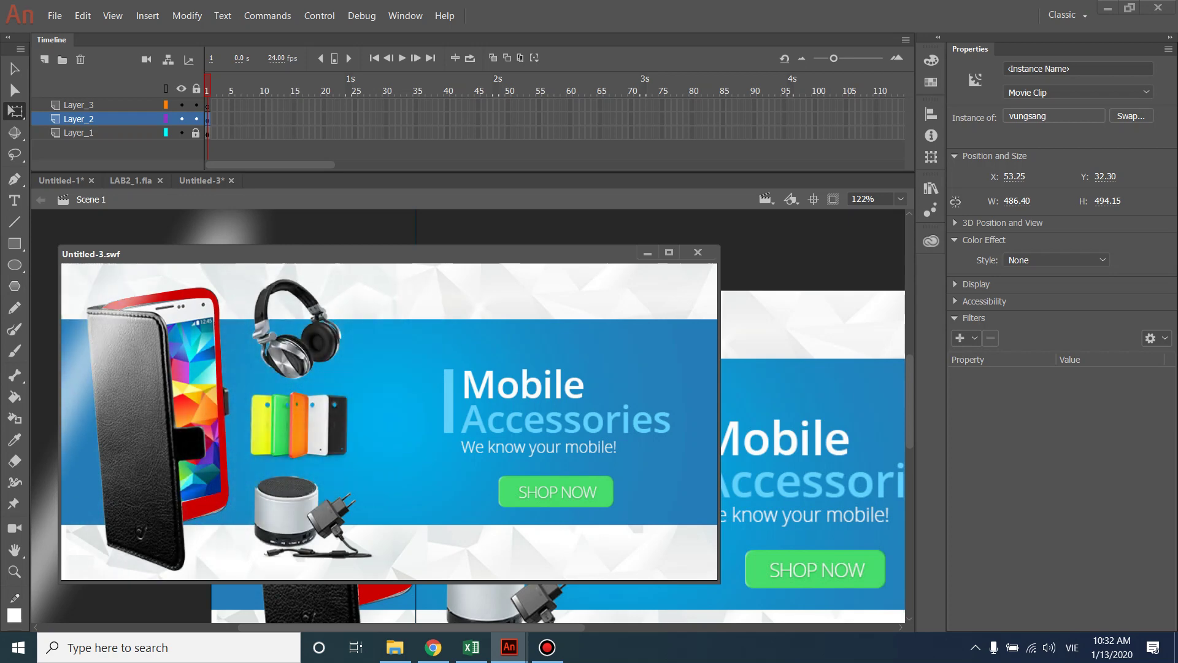
{"action": "left_click", "coordinate": [261, 321]}
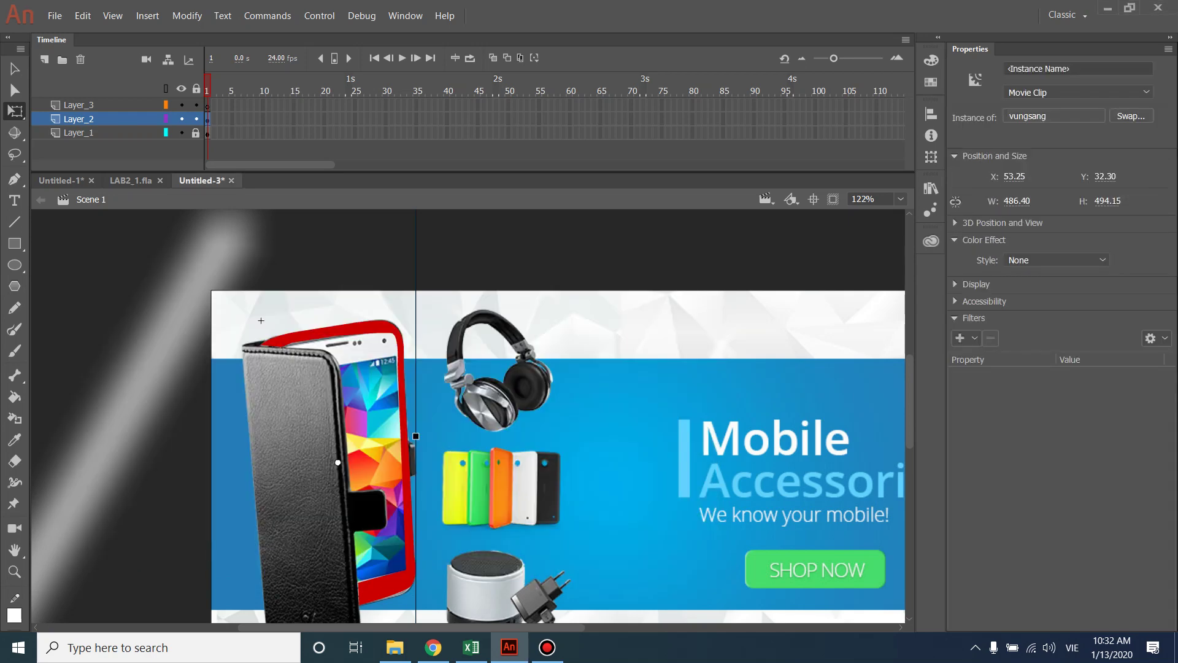
- Reopen the vungsang symbol, play its timeline, and turn Layer_2 into a mask over Layer_1
{"action": "double_click", "coordinate": [261, 321]}
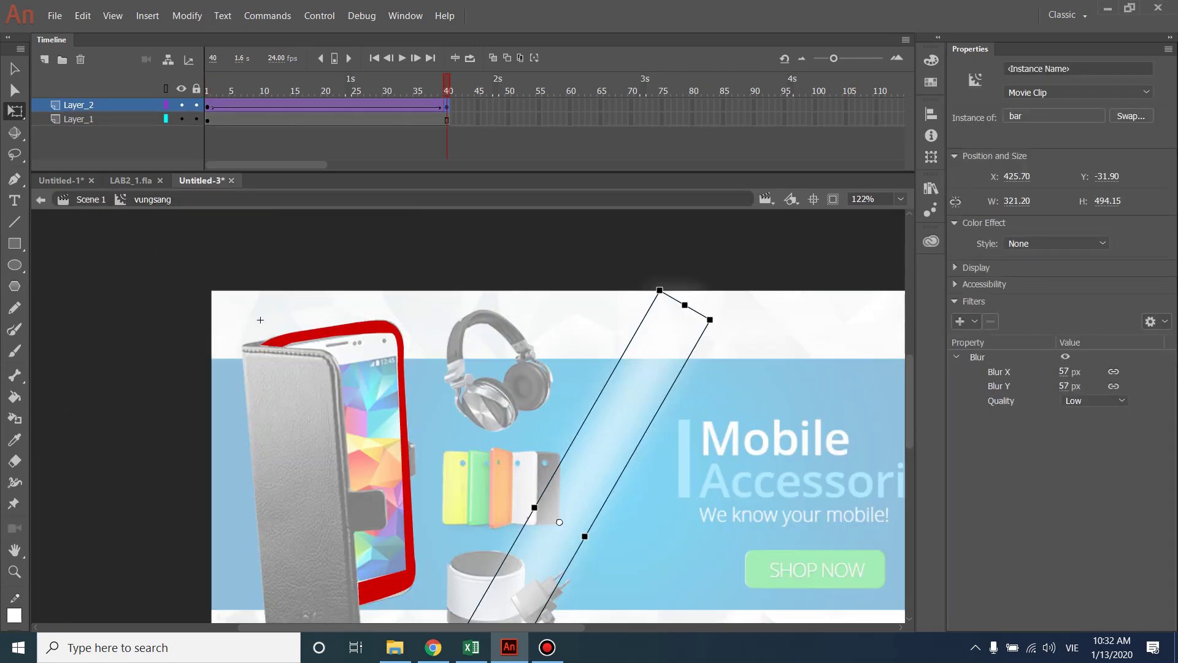
{"action": "key", "text": "Return"}
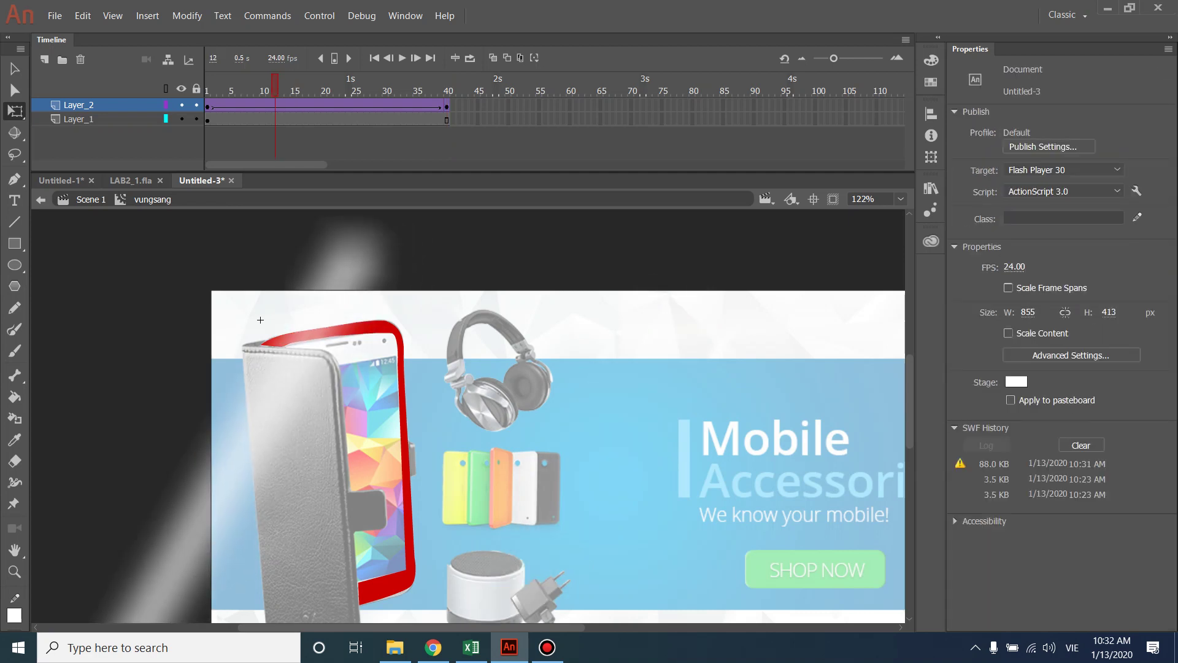
{"action": "right_click", "coordinate": [93, 105]}
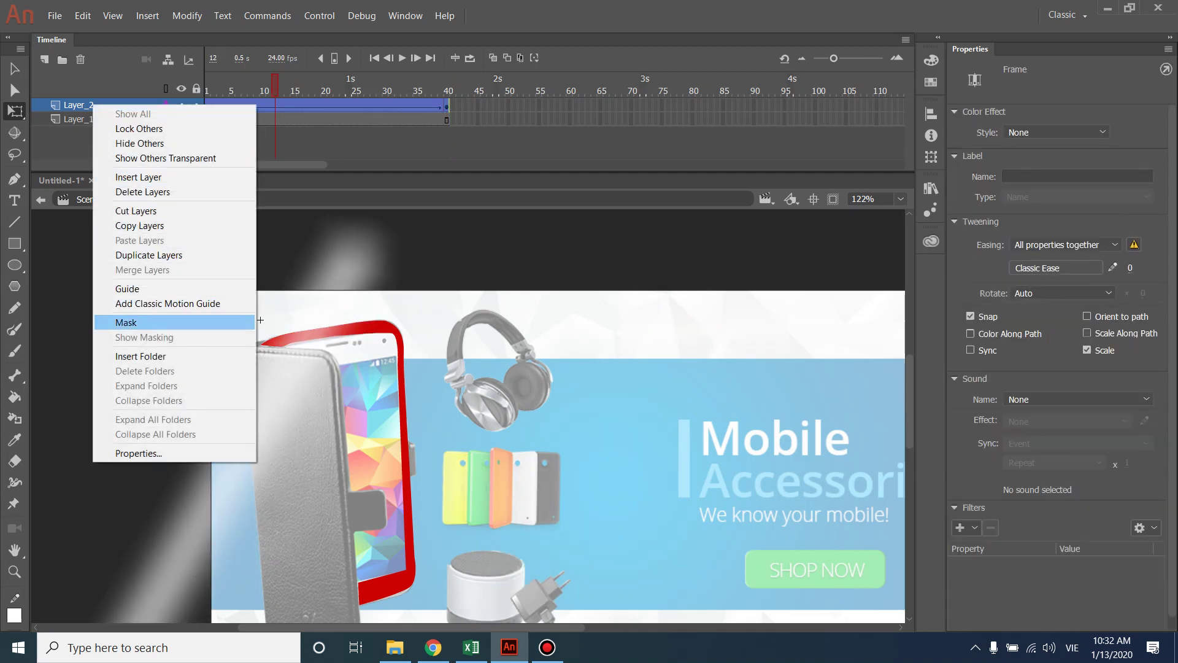
{"action": "key", "text": "Return"}
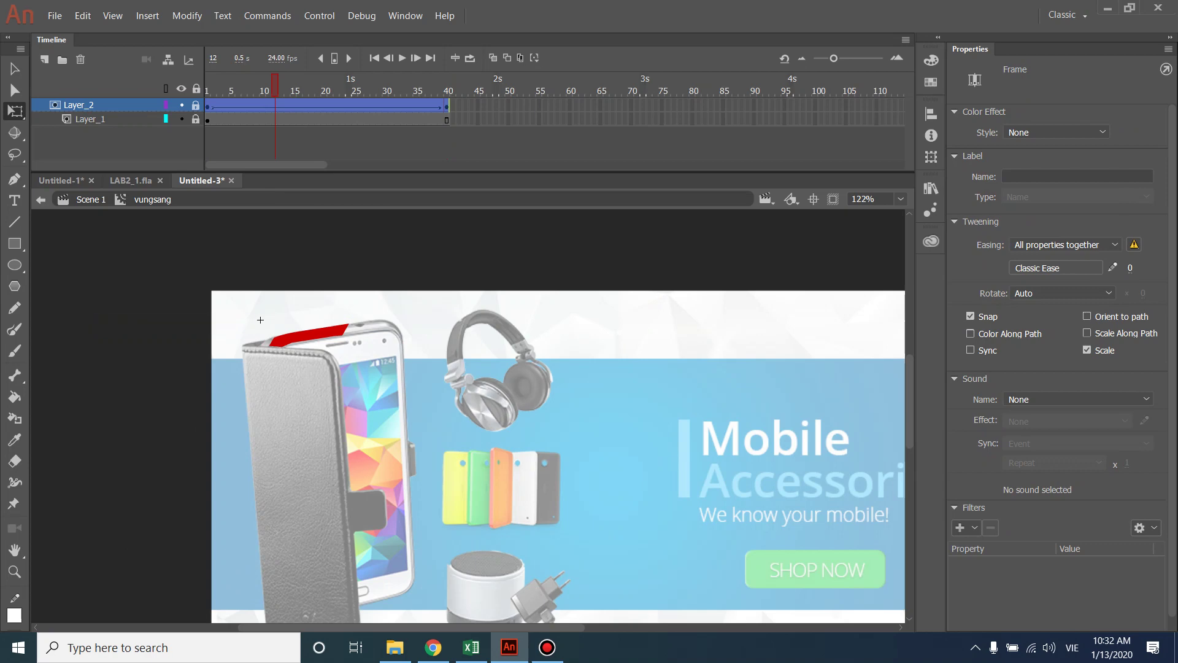
- Test the movie to check the masked bar, close the preview, and undo the mask on Layer_2
{"action": "key", "text": "ctrl+Return"}
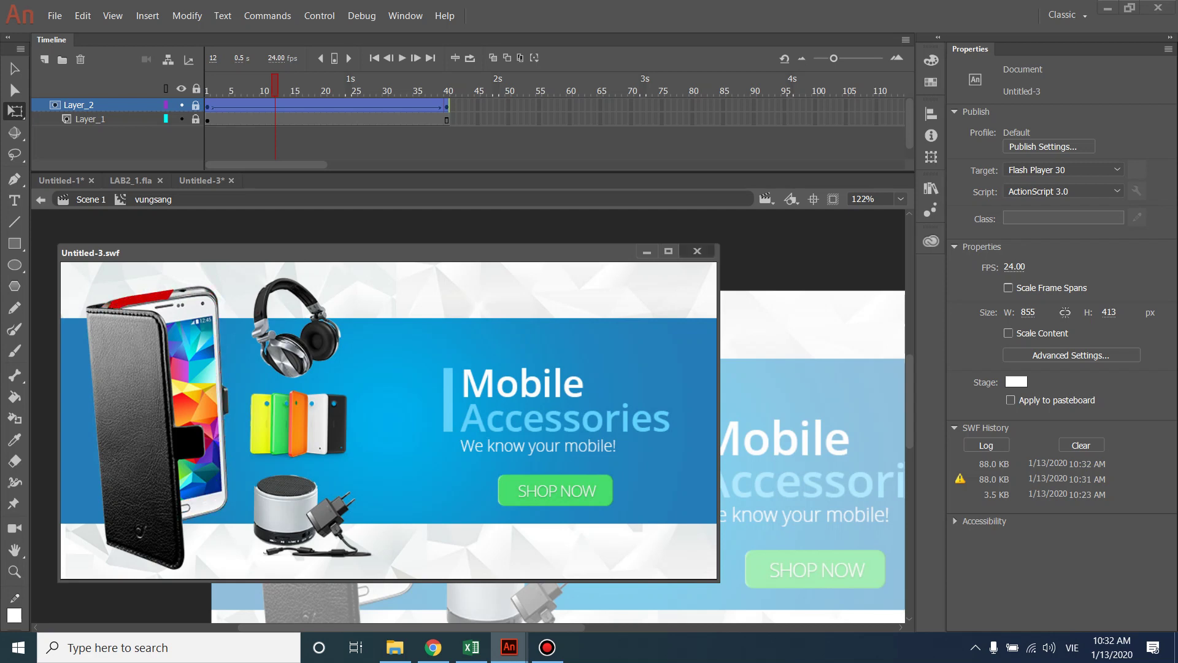
{"action": "key", "text": "ctrl+w"}
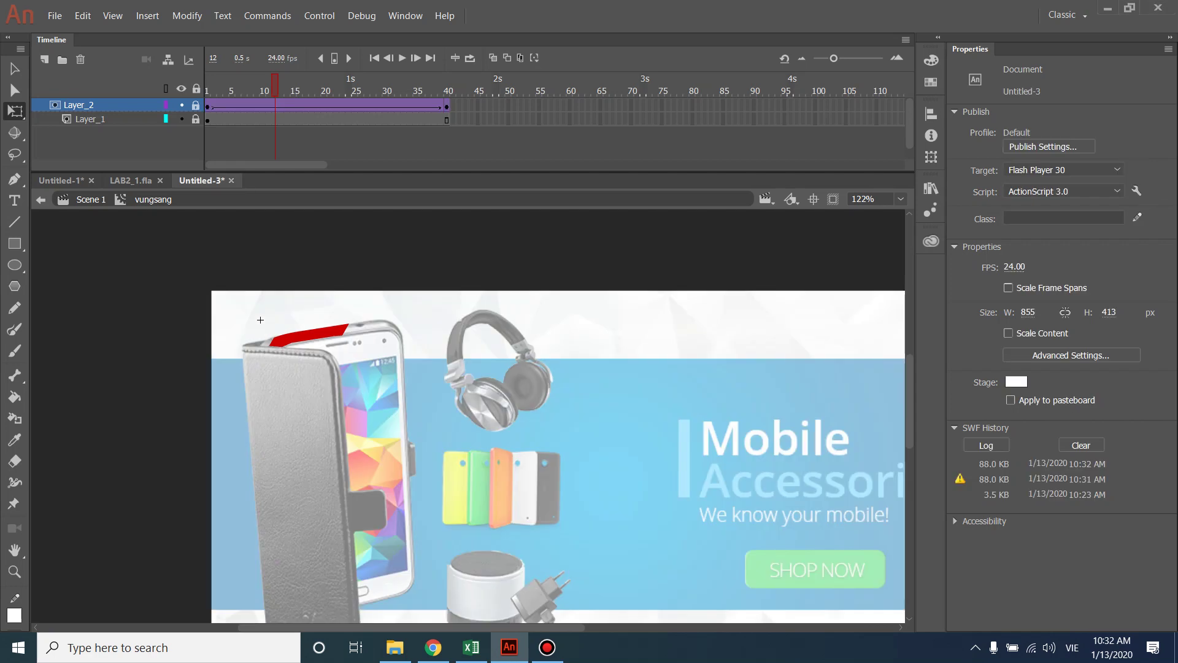
{"action": "key", "text": "ctrl+z"}
{"action": "left_click", "coordinate": [260, 320]}
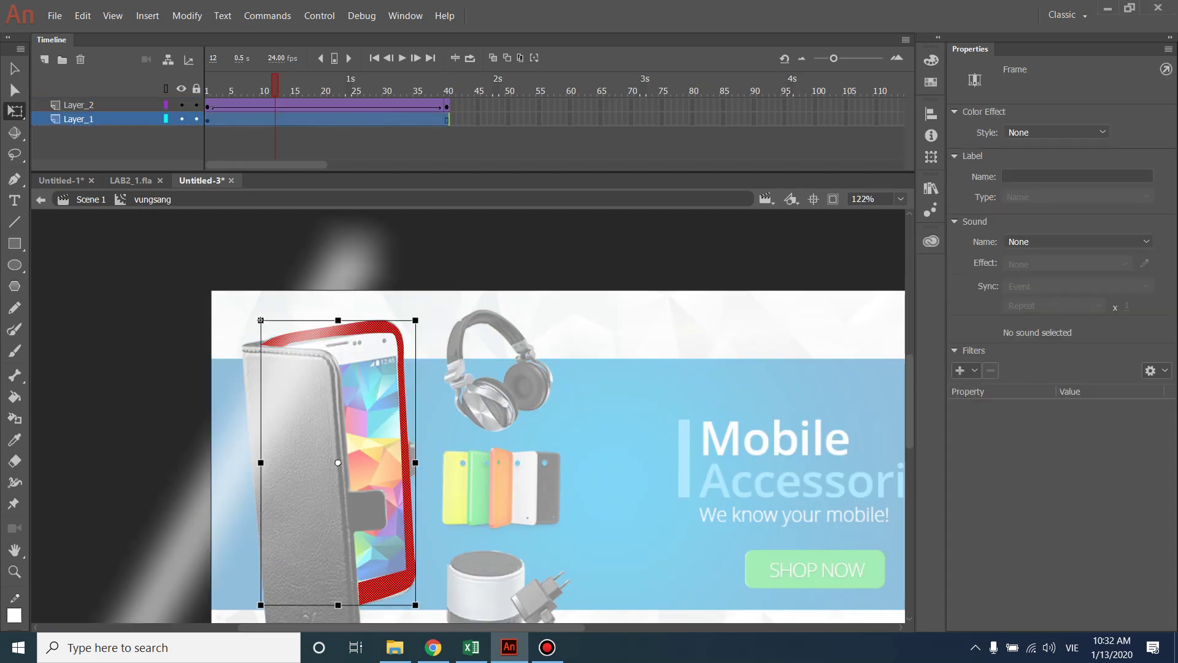
- Move Layer_1 above Layer_2 and turn Layer_1 into a mask over Layer_2
{"action": "left_click_drag", "start_coordinate": [77, 119], "coordinate": [98, 102]}
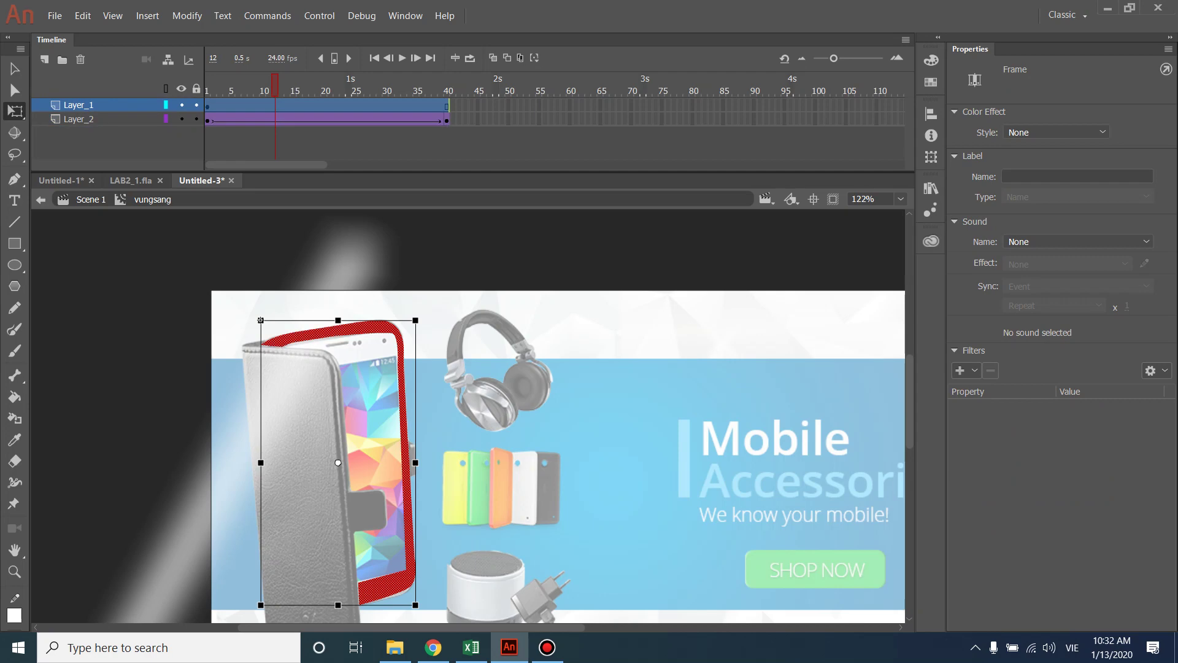
{"action": "right_click", "coordinate": [103, 102]}
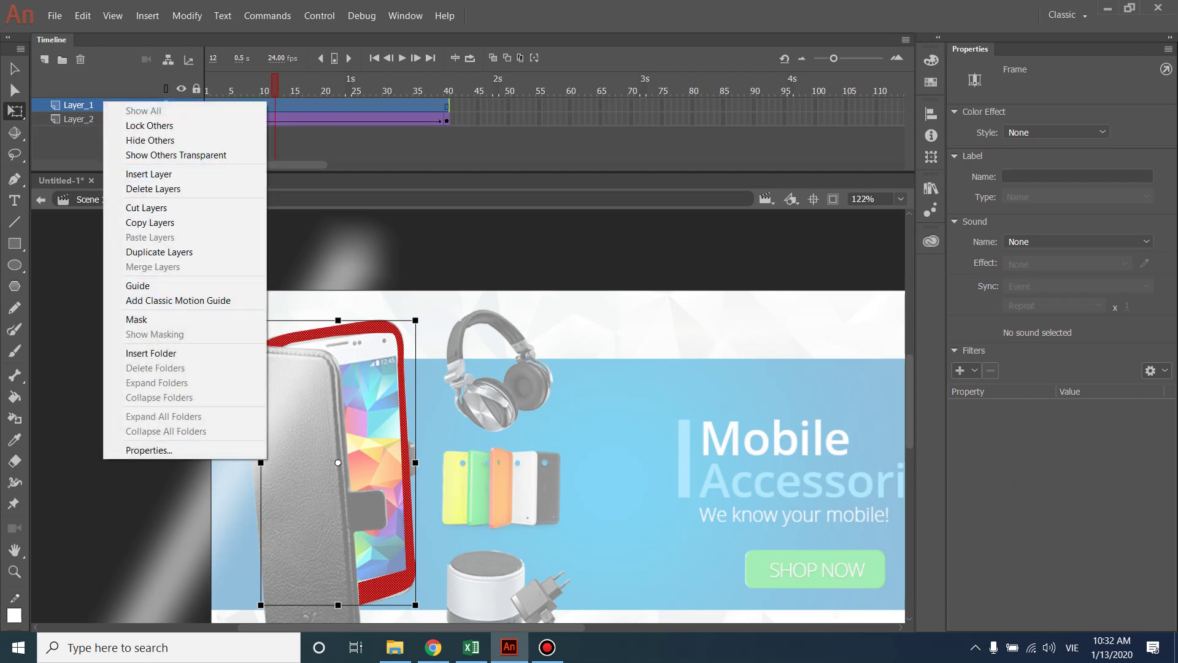
{"action": "left_click", "coordinate": [260, 319]}
- Test the movie to check the light sweeping along the phone's frame, and close the preview
{"action": "key", "text": "ctrl+Return"}
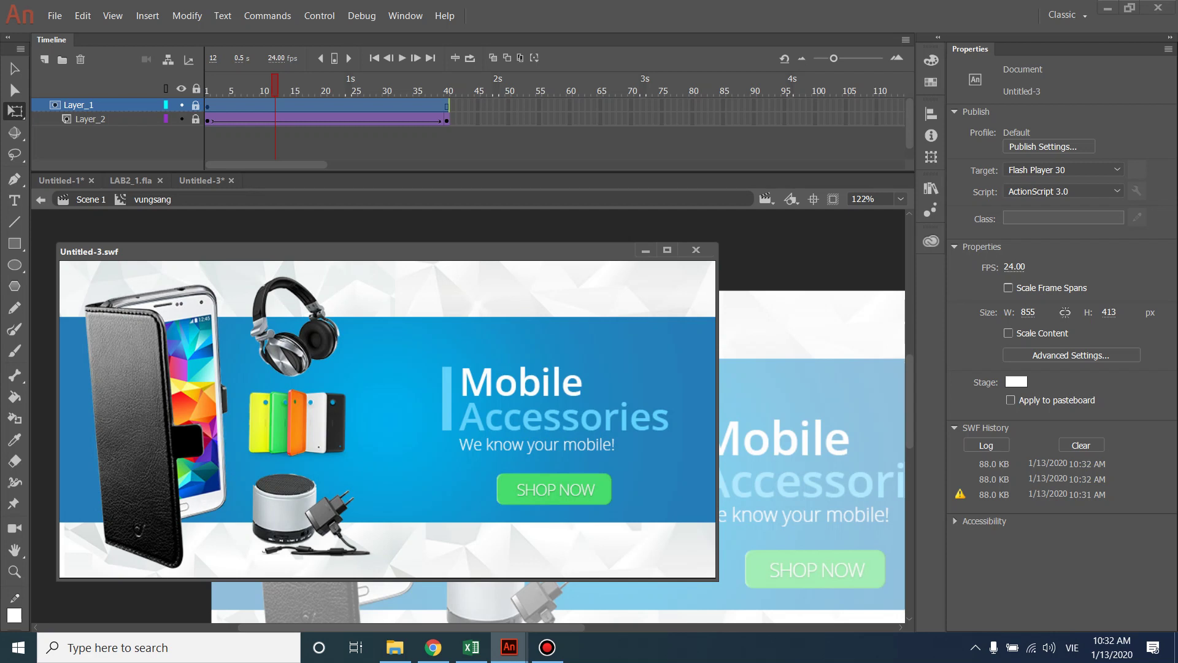
{"action": "left_click_drag", "start_coordinate": [369, 251], "coordinate": [455, 259]}
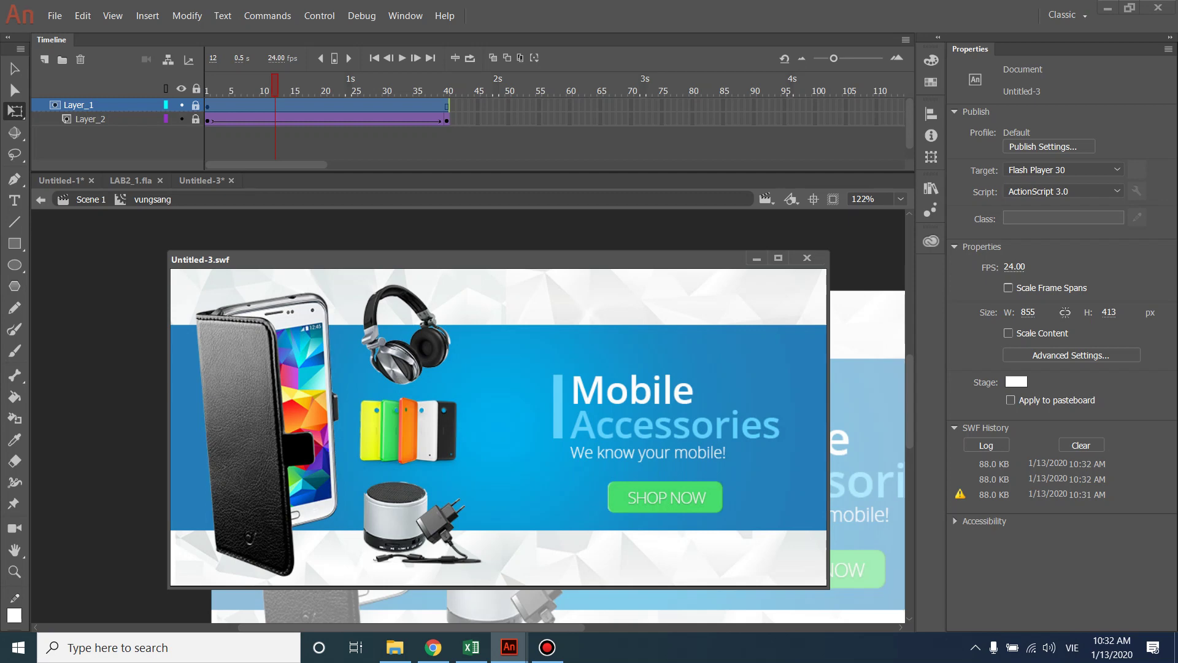
{"action": "left_click", "coordinate": [807, 258]}
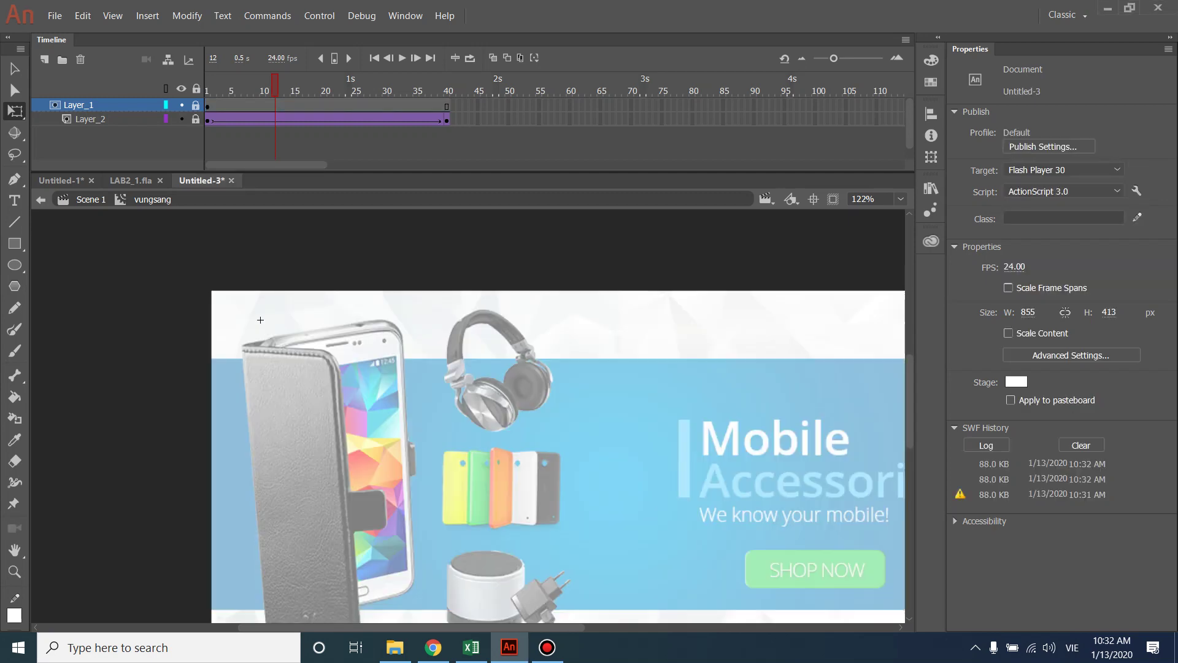
- Unlock both layers and delete the red phone-frame shape from Layer_1 at frame 1
{"action": "key", "text": "ctrl+z"}
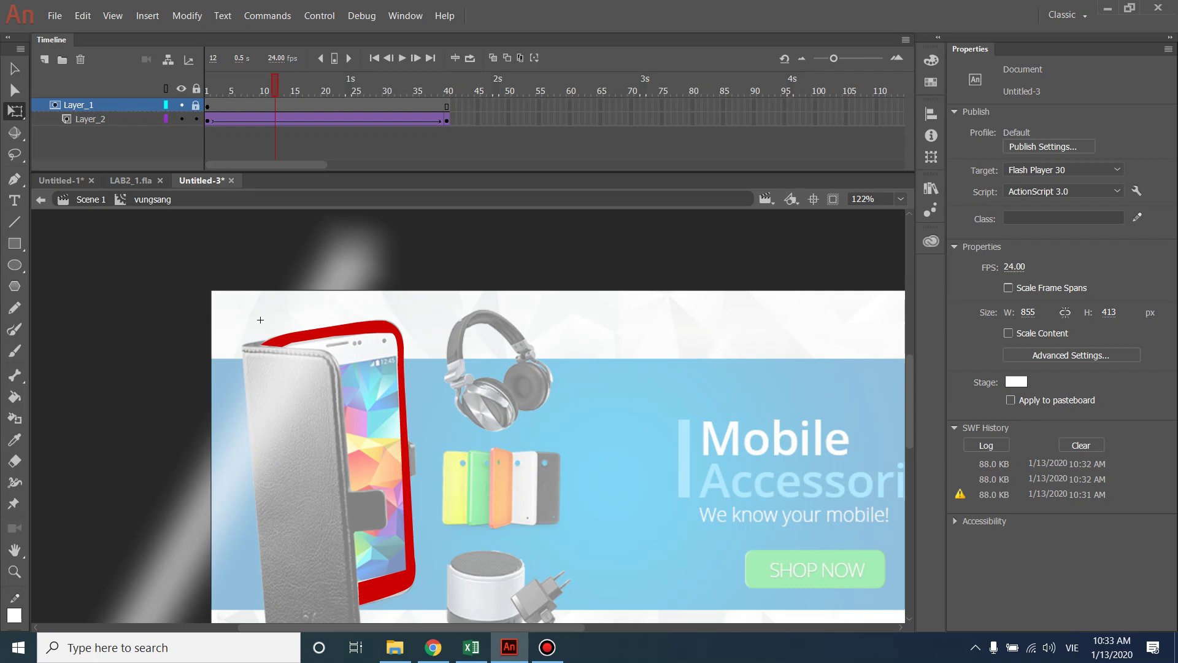
{"action": "key", "text": "ctrl+z"}
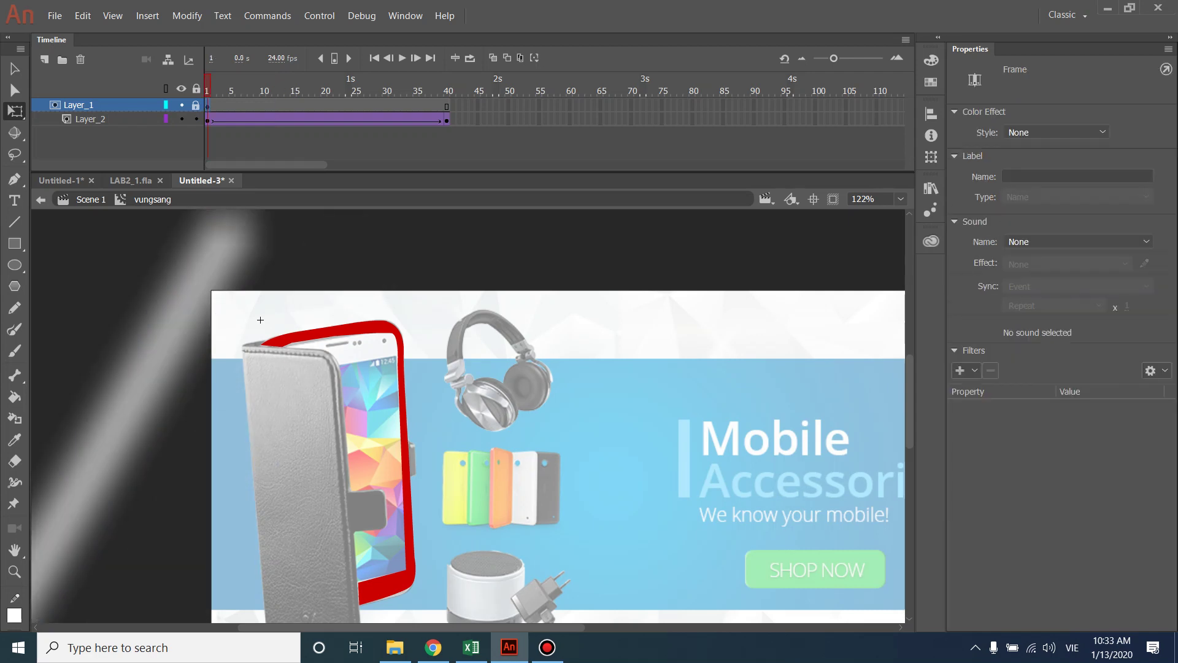
{"action": "key", "text": "ctrl+a"}
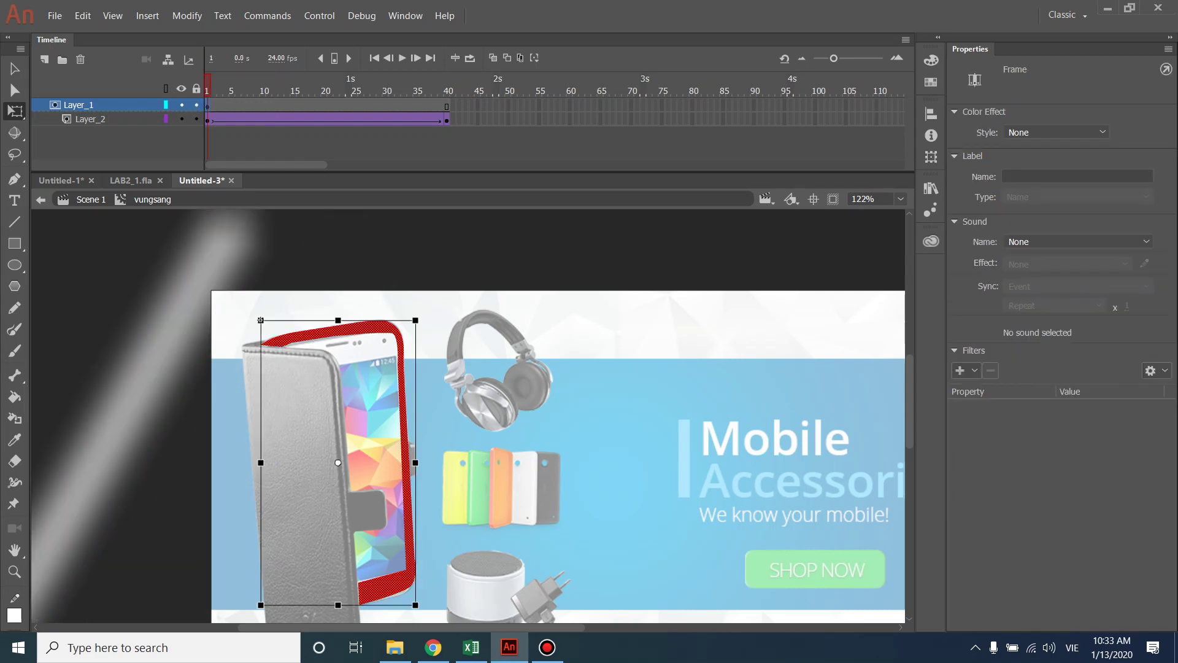
{"action": "key", "text": "Delete"}
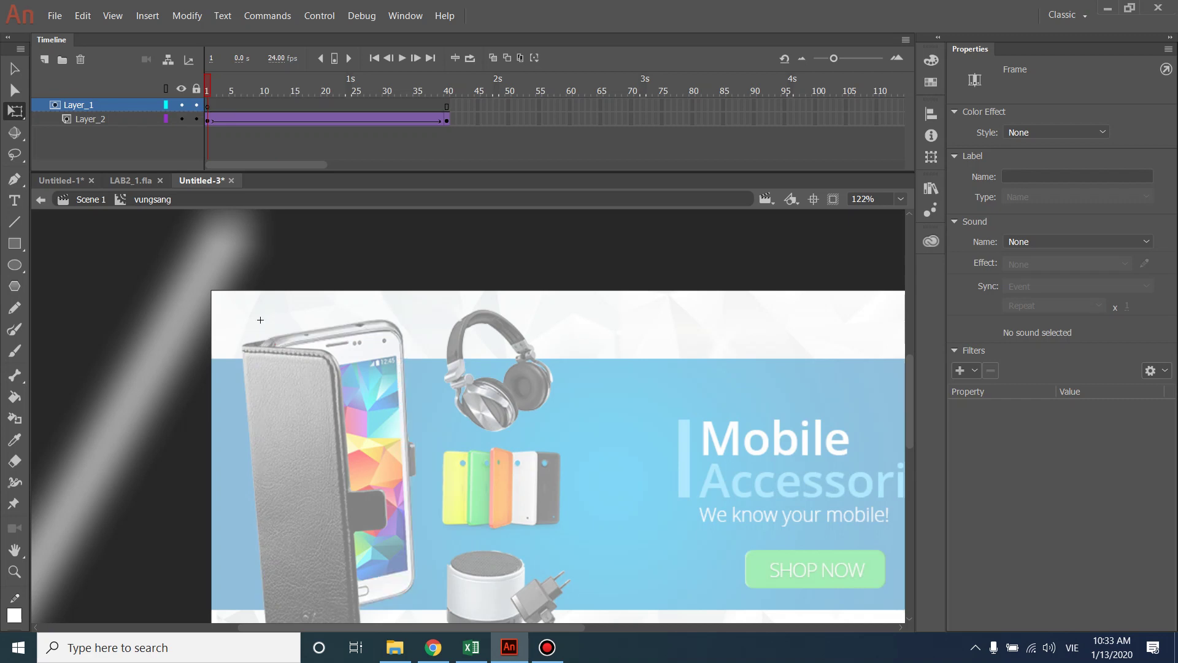
{"action": "key", "text": "p"}
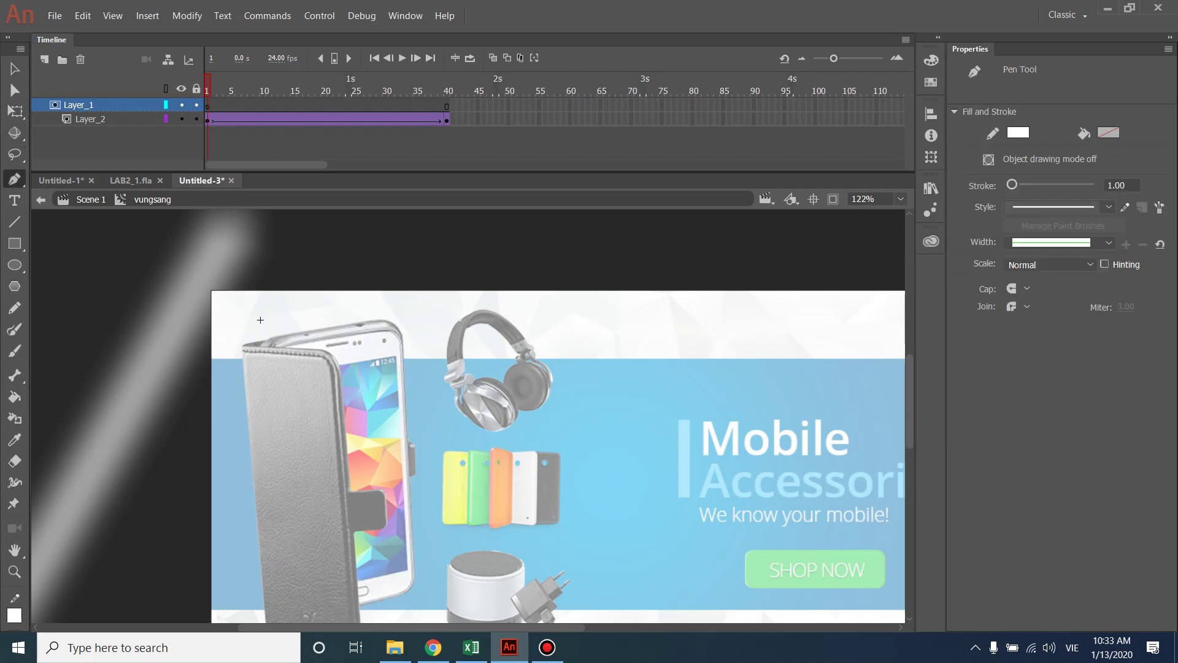
{"action": "key", "text": "ctrl+z"}
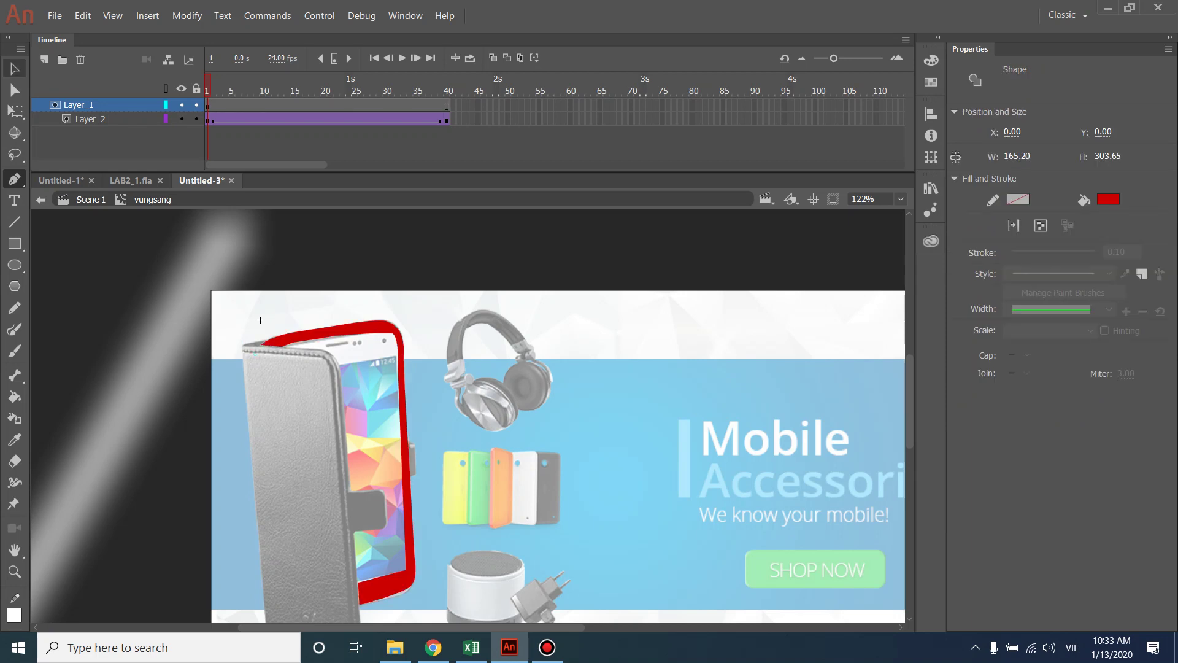
{"action": "key", "text": "v"}
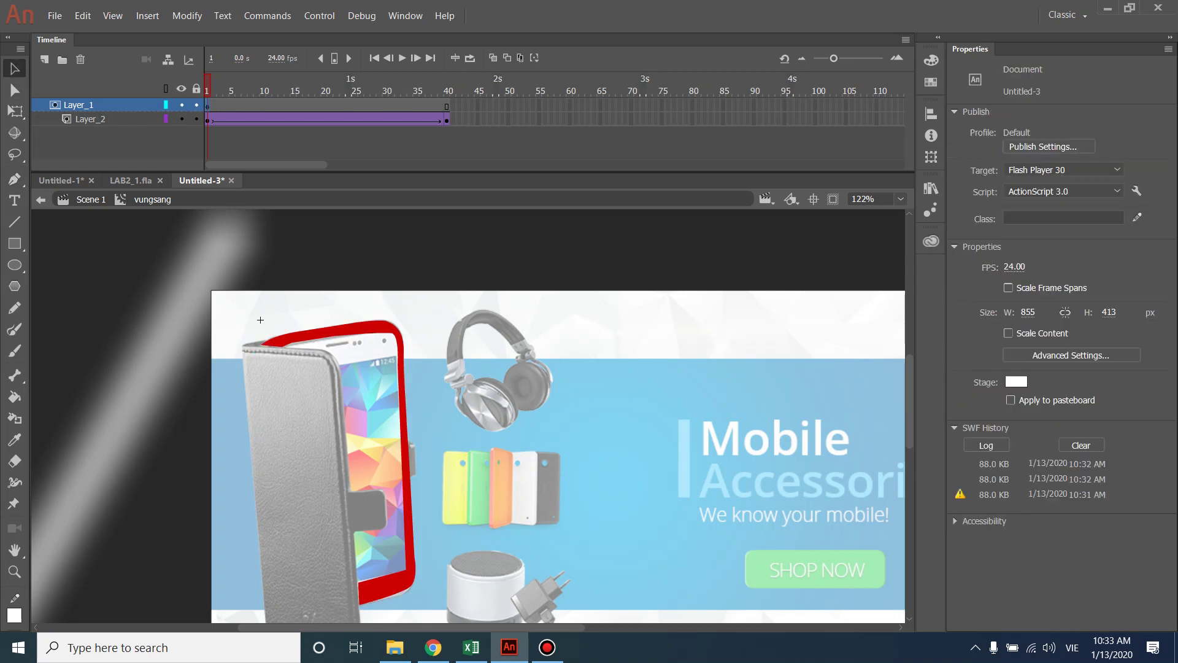
{"action": "left_click", "coordinate": [207, 106]}
{"action": "left_click_drag", "start_coordinate": [406, 466], "coordinate": [416, 466]}
{"action": "key", "text": "ctrl+z"}
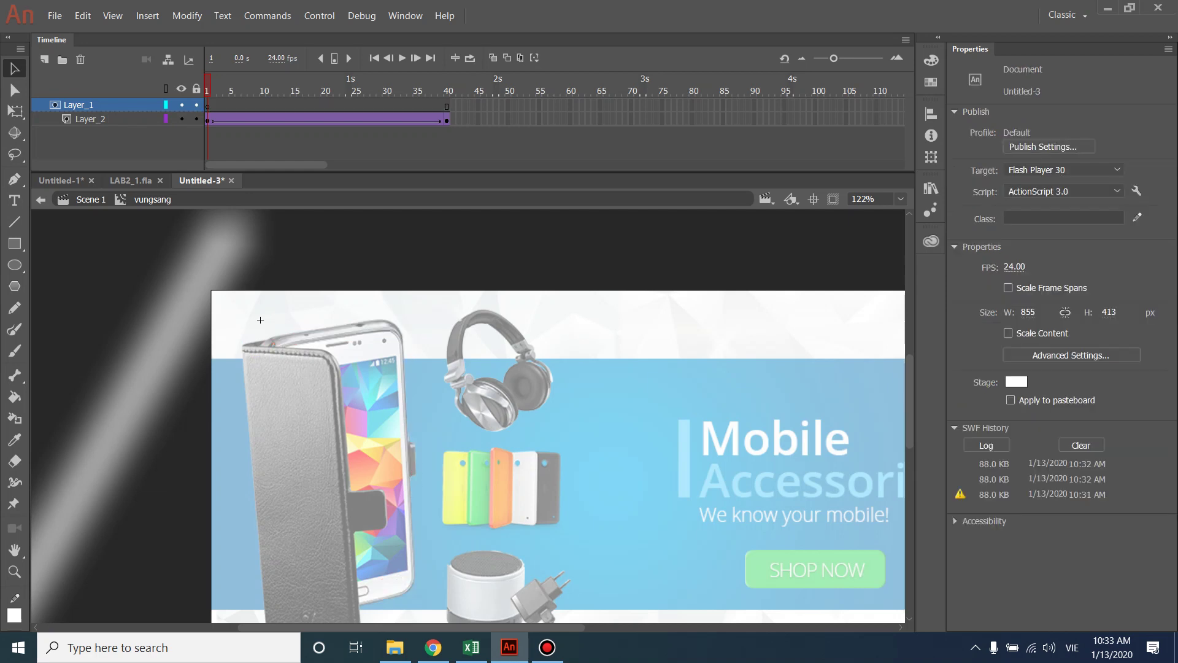
- Draw a closed Pen outline on Layer_1 along the stitched edge of the black phone case's front cover
{"action": "key", "text": "p"}
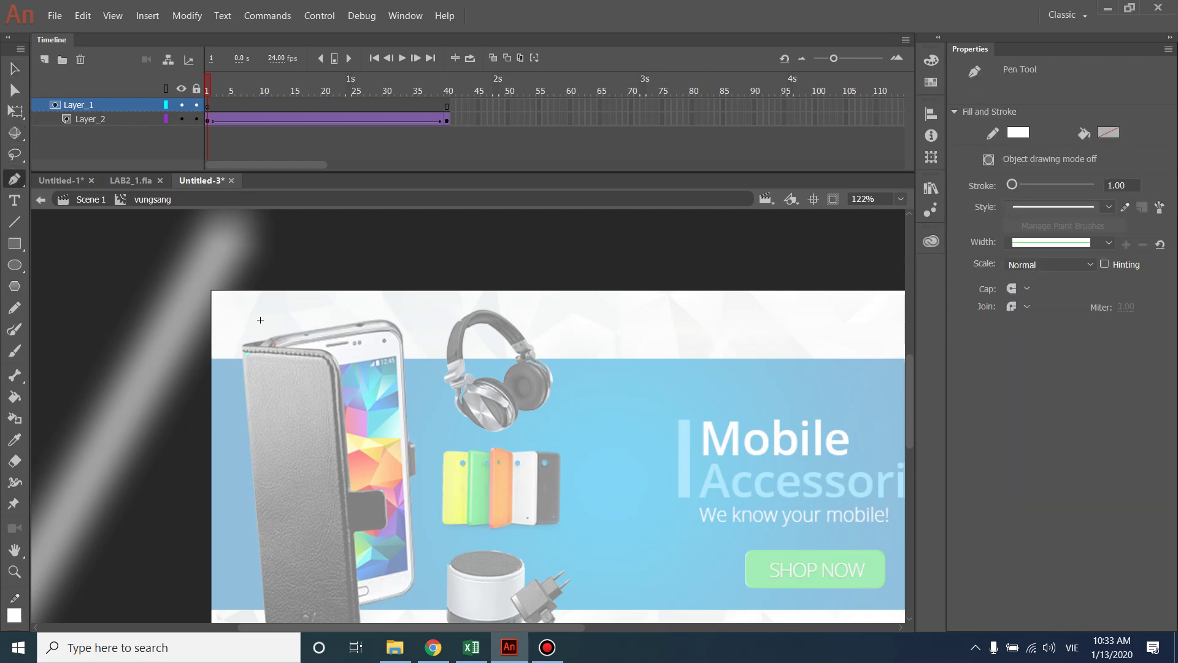
{"action": "left_click_drag", "start_coordinate": [336, 408], "coordinate": [337, 409]}
{"action": "left_click_drag", "start_coordinate": [337, 409], "coordinate": [357, 282]}
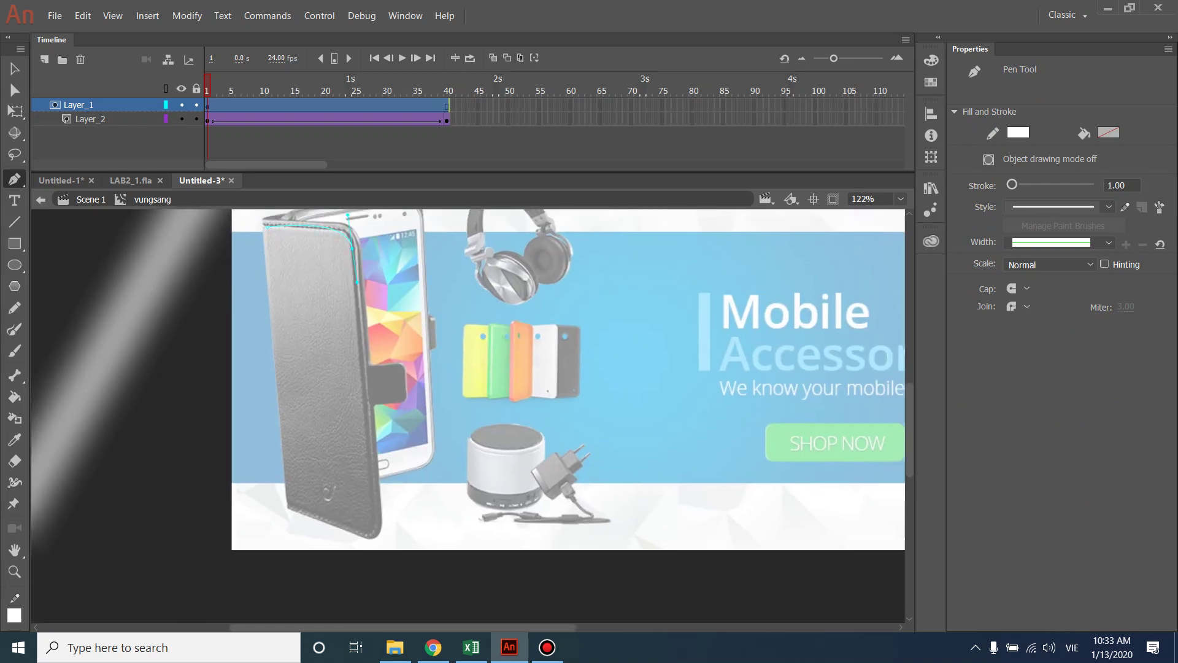
{"action": "left_click_drag", "start_coordinate": [370, 522], "coordinate": [364, 527]}
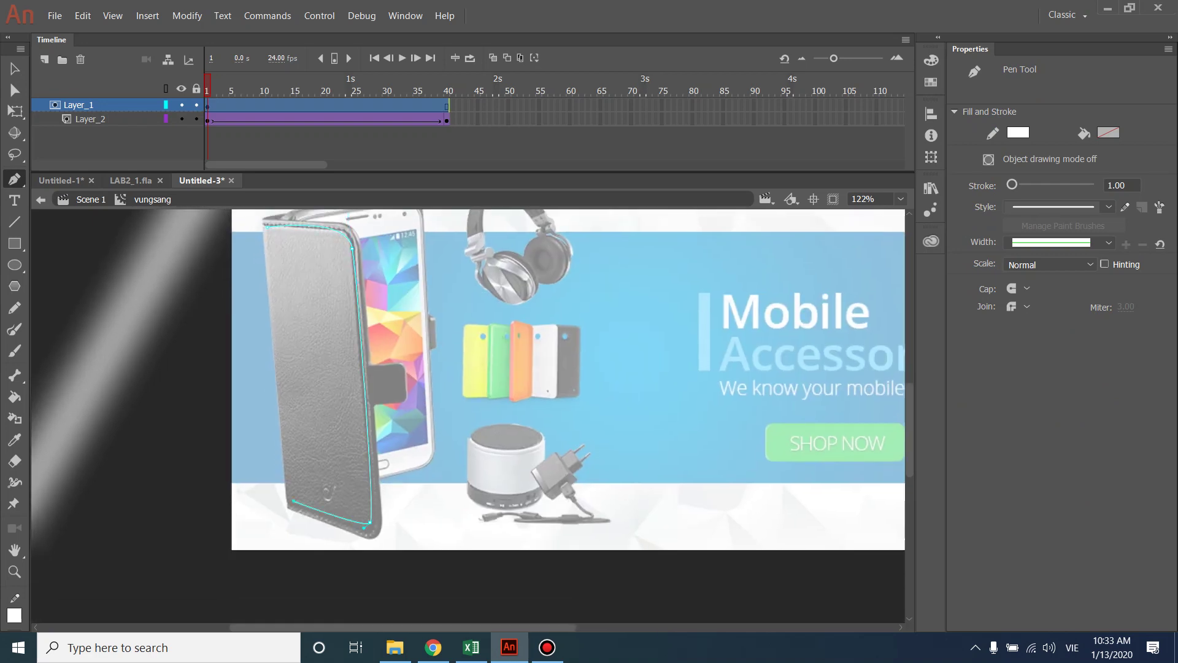
{"action": "left_click", "coordinate": [268, 227]}
- Fill the case-cover outline with red #FF0000 and delete its white stroke
{"action": "left_click", "coordinate": [14, 396]}
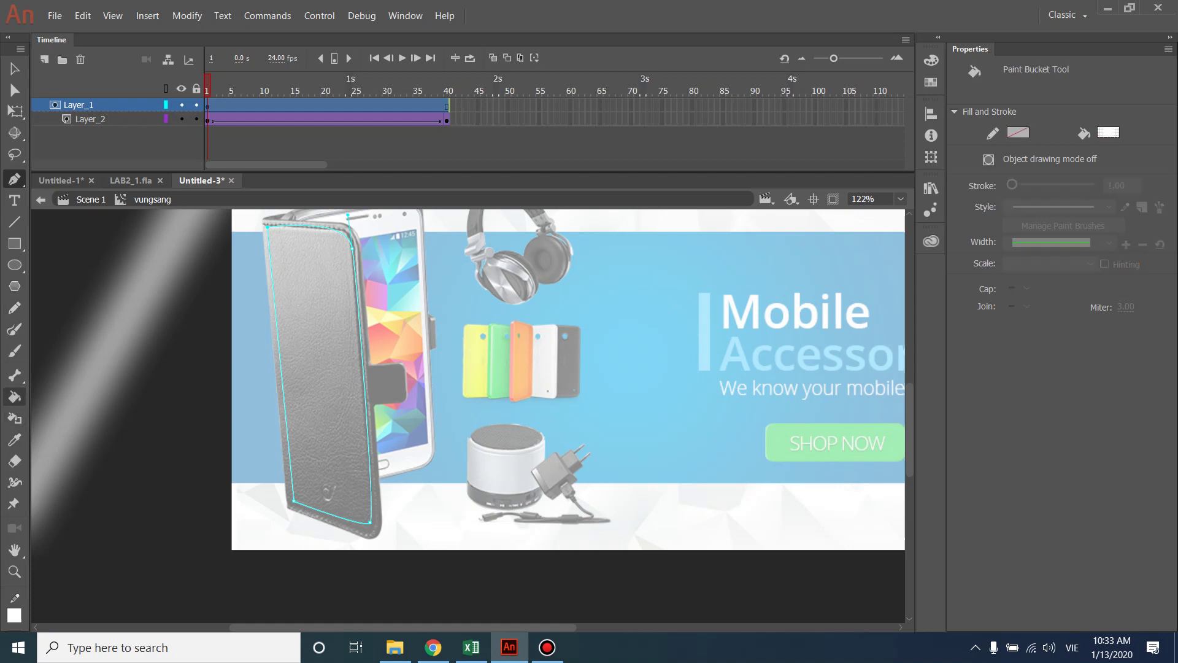
{"action": "left_click", "coordinate": [322, 368]}
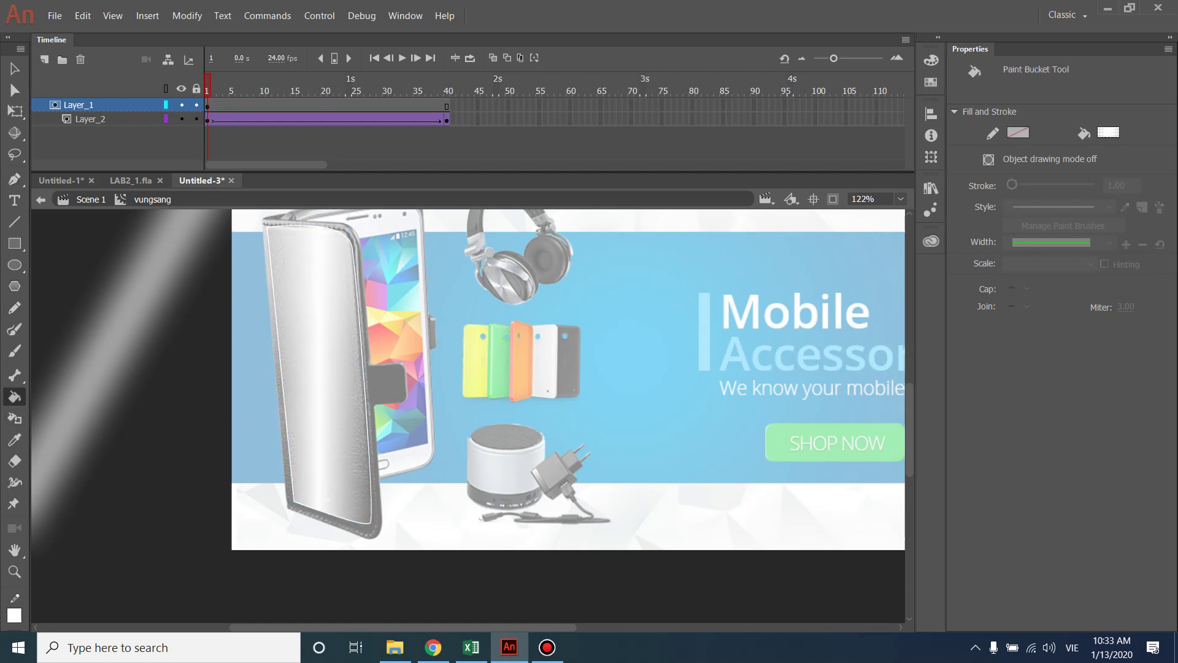
{"action": "left_click", "coordinate": [1108, 132]}
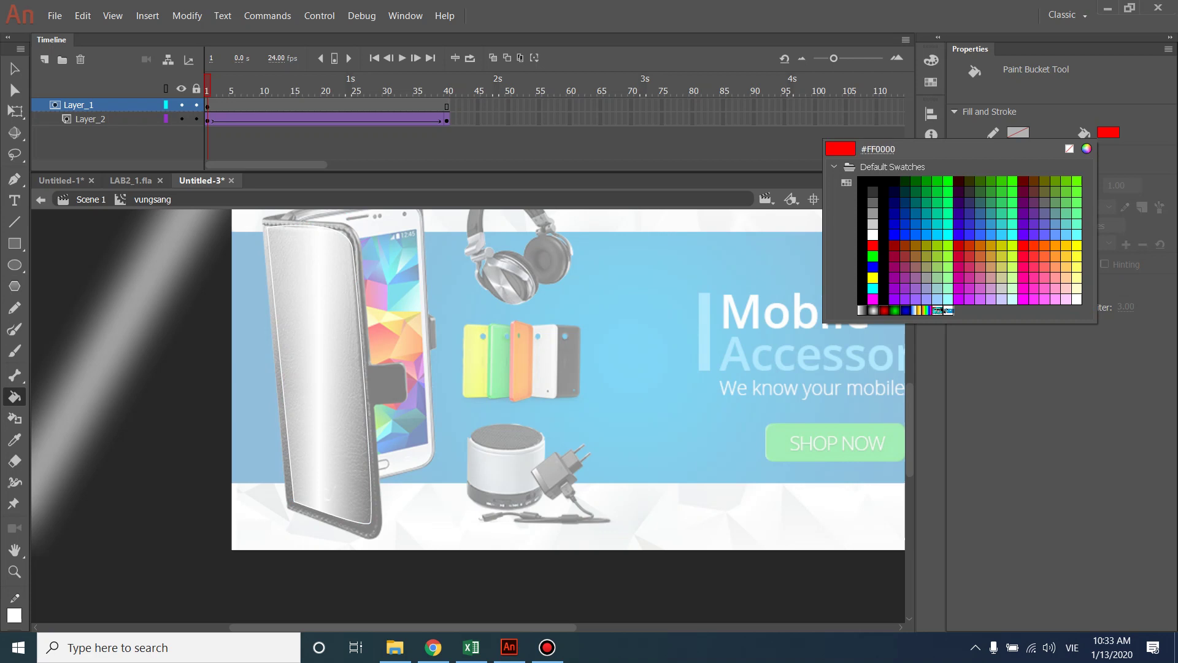
{"action": "left_click", "coordinate": [835, 250]}
{"action": "left_click", "coordinate": [327, 492]}
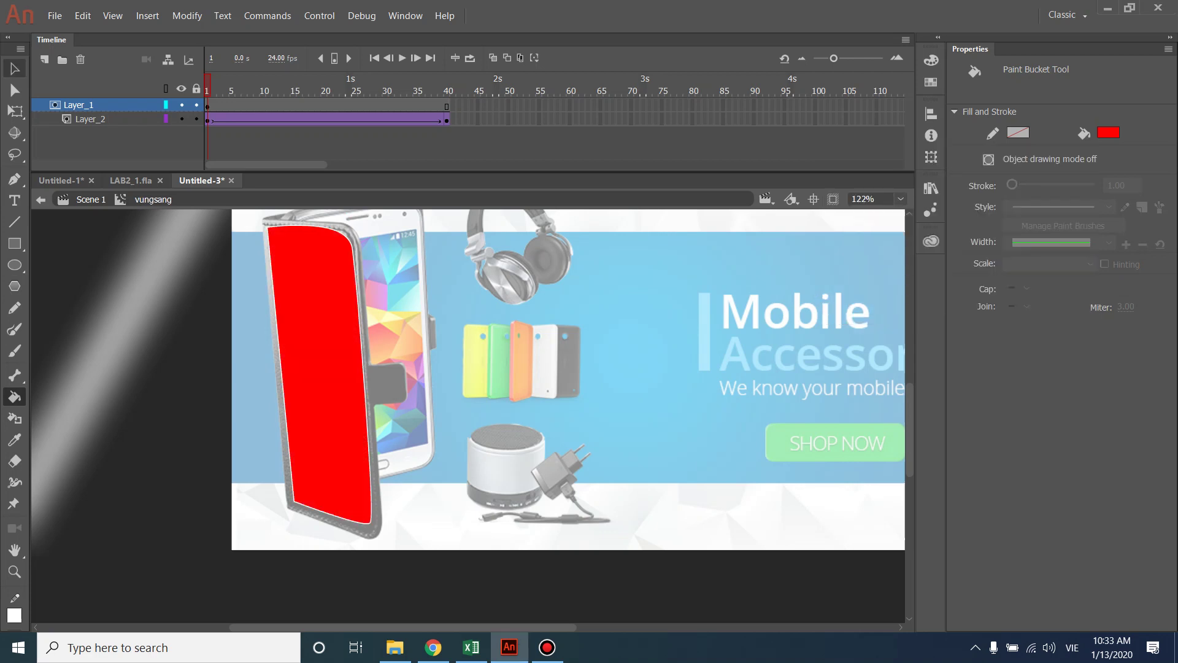
{"action": "left_click", "coordinate": [15, 69]}
{"action": "double_click", "coordinate": [279, 340]}
{"action": "key", "text": "Delete"}
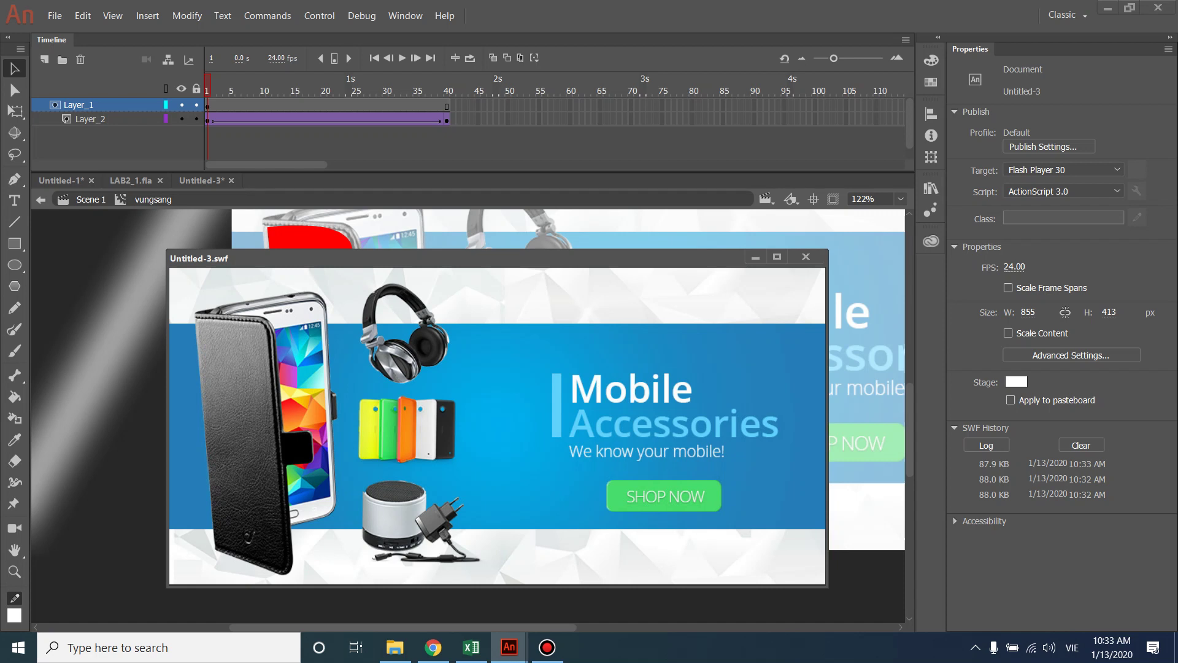
- Check the light sweep across the phone case in the movie preview, close it, and return to Scene 1
{"action": "left_click_drag", "start_coordinate": [454, 258], "coordinate": [546, 246]}
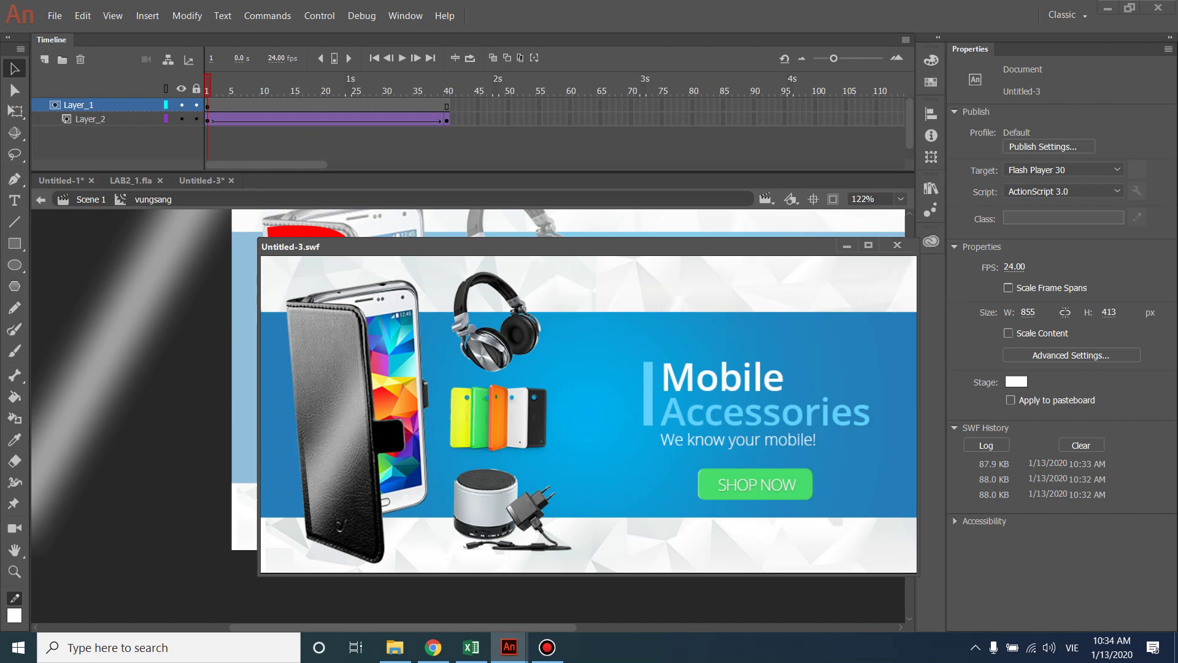
{"action": "left_click", "coordinate": [897, 245]}
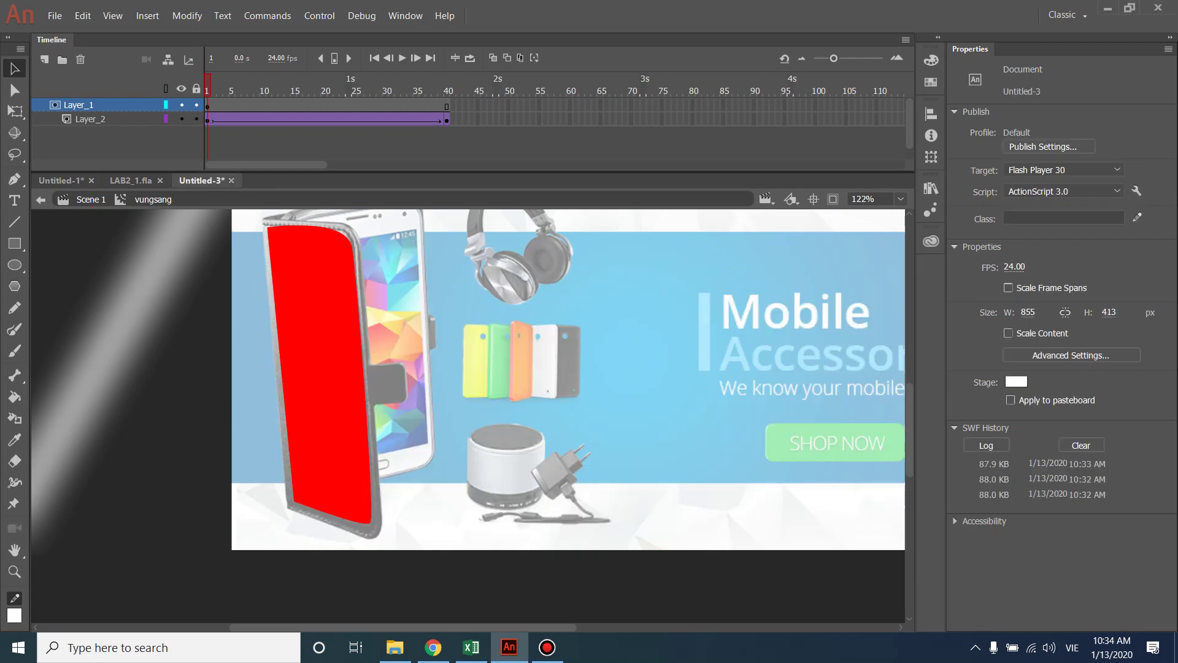
{"action": "key", "text": "ctrl+e"}
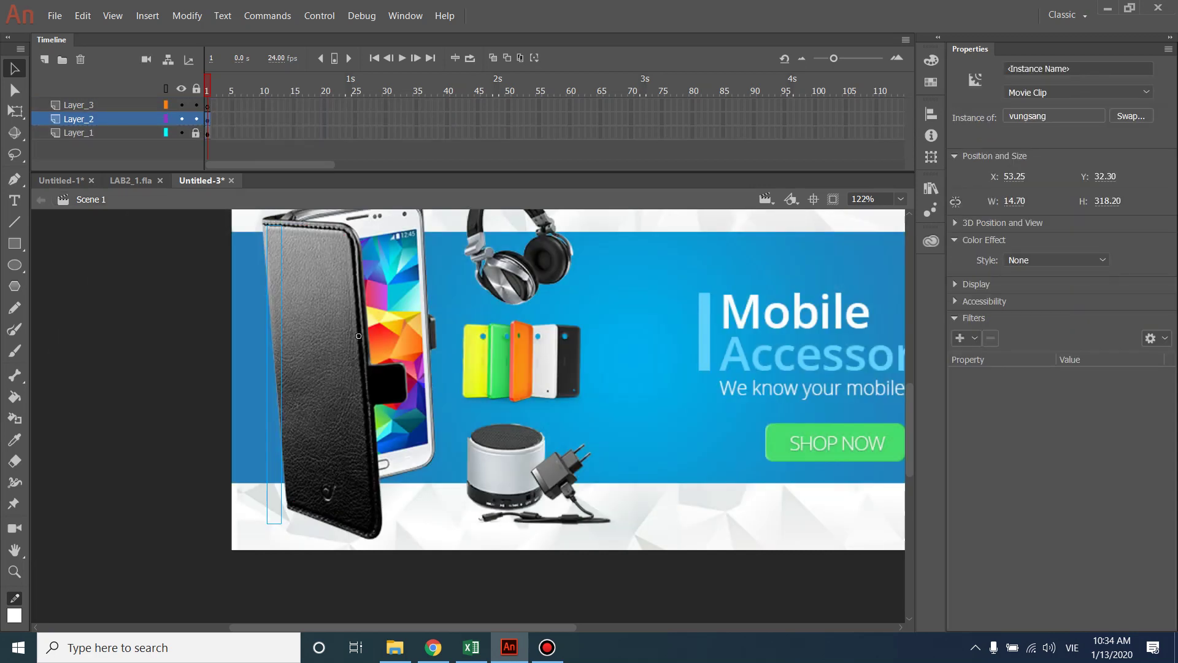
- Add the static text "MOBILE" on Layer_2 of the main scene, over the Mobile Accessories heading
{"action": "left_click_drag", "start_coordinate": [358, 336], "coordinate": [64, 358]}
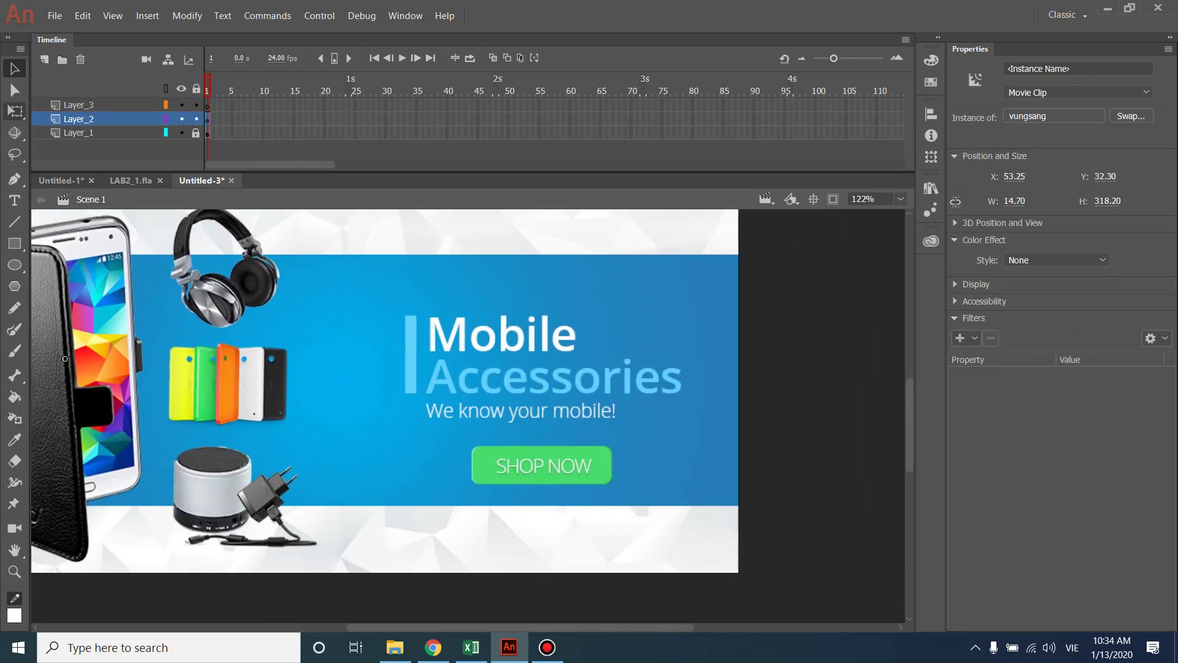
{"action": "left_click", "coordinate": [14, 201]}
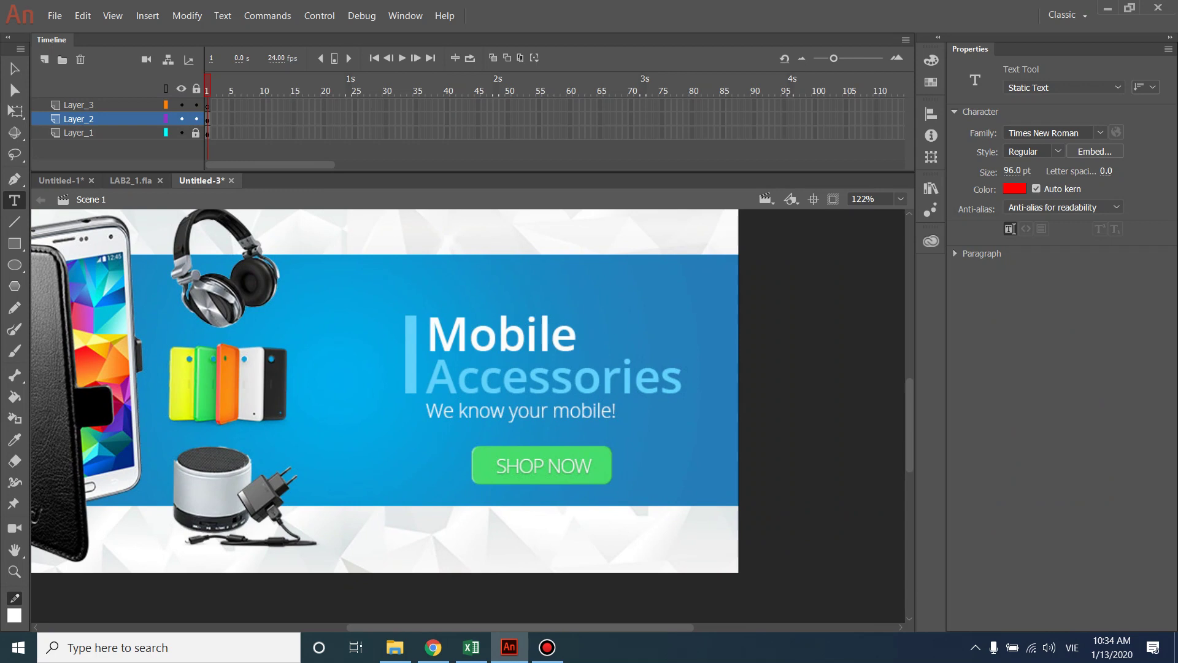
{"action": "left_click", "coordinate": [439, 244]}
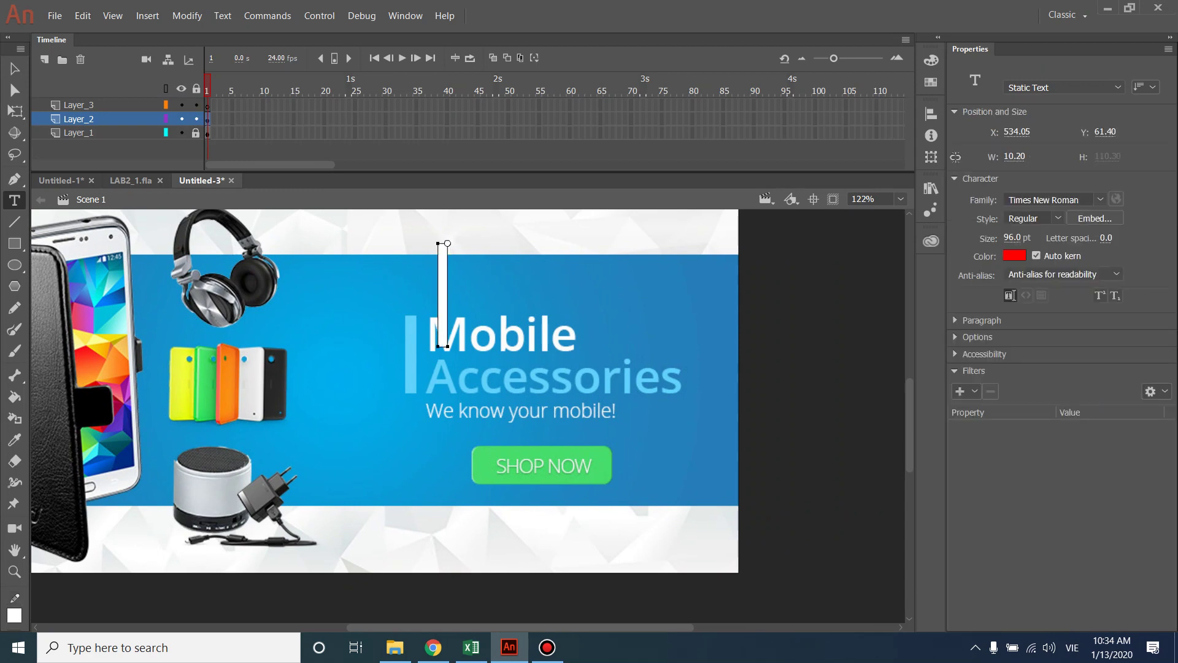
{"action": "type", "text": "MO"}
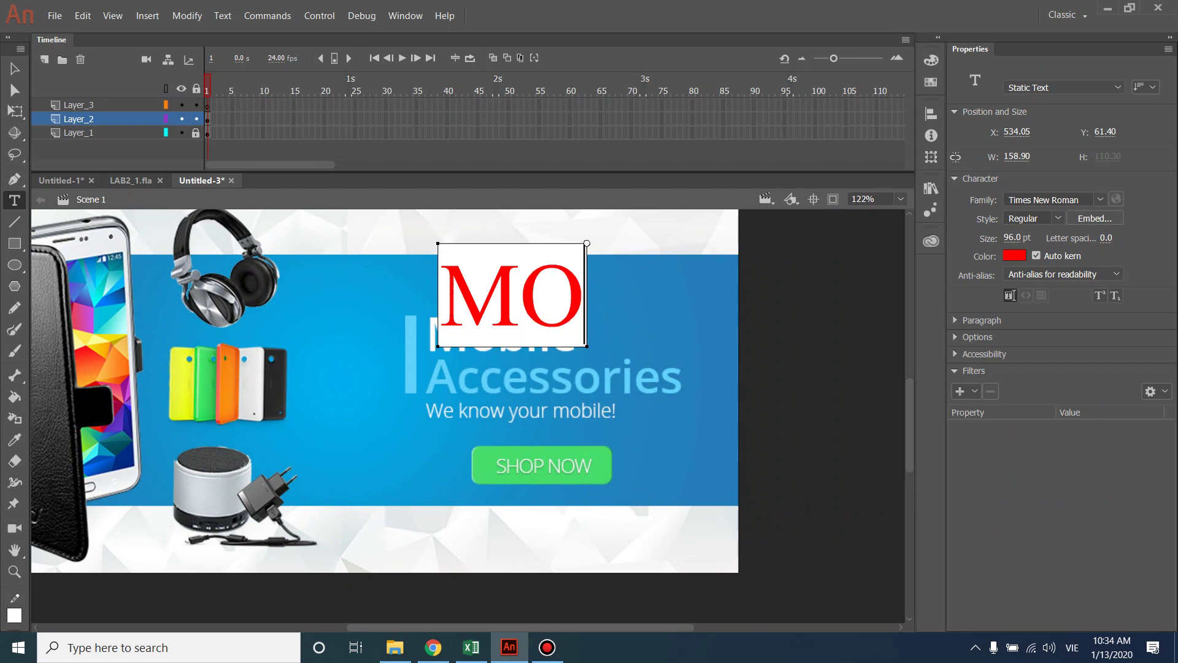
{"action": "type", "text": "BIL"}
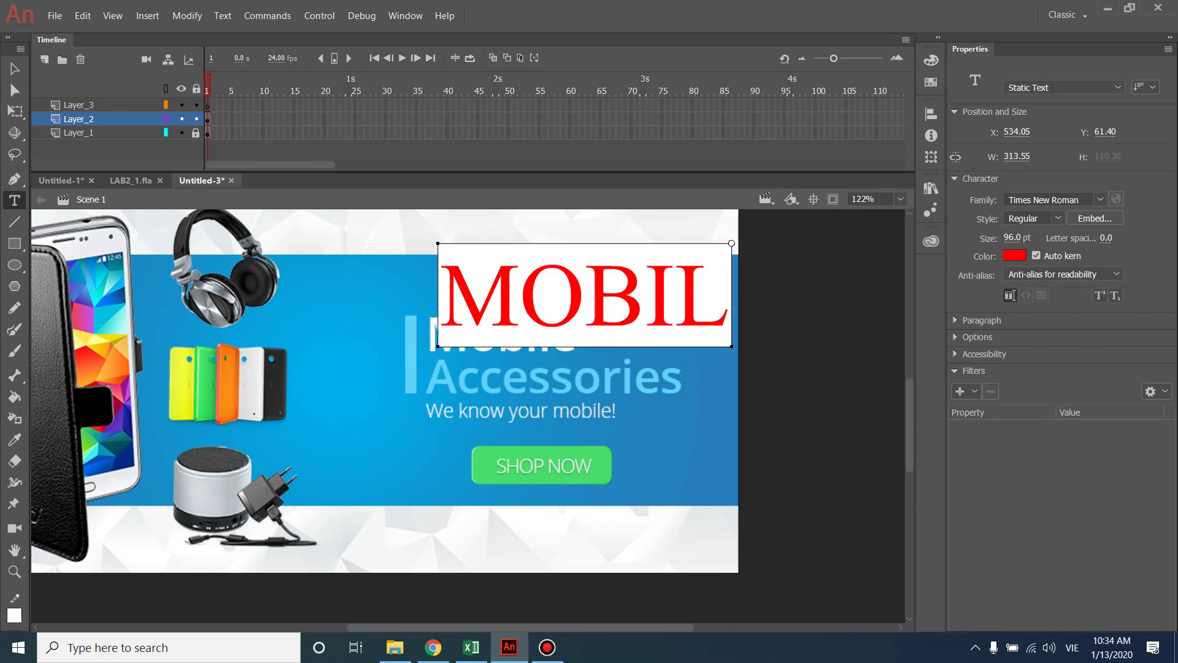
{"action": "type", "text": "E"}
{"action": "left_click", "coordinate": [14, 69]}
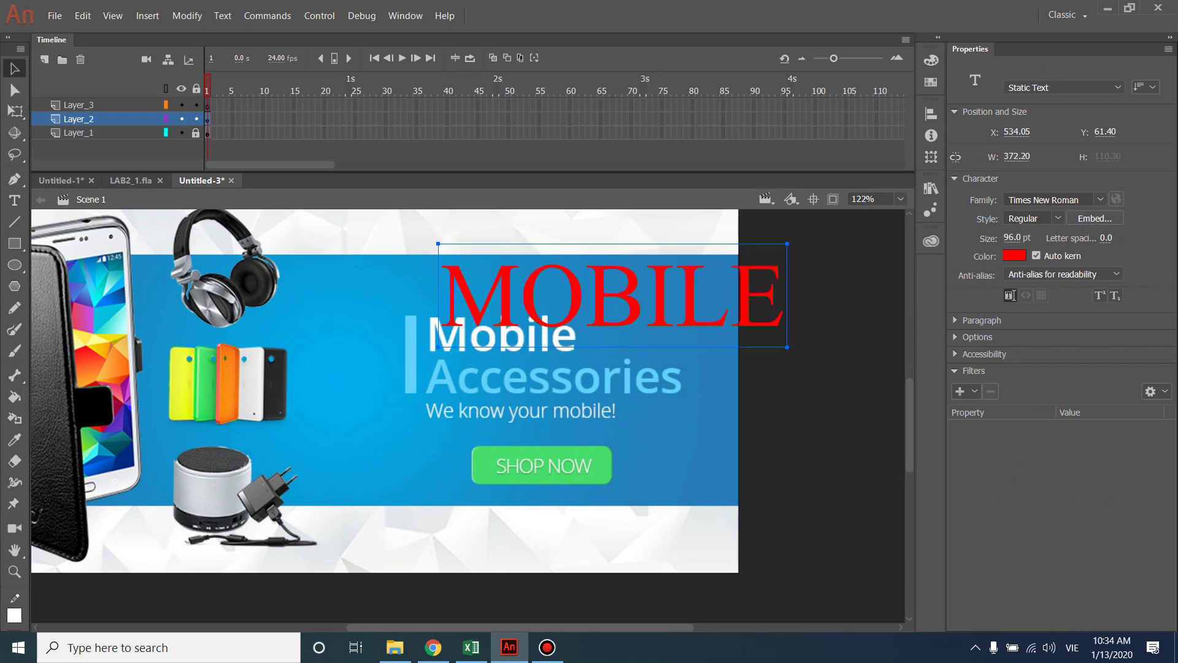
- Move the MOBILE text left toward the headphones and set its font to Arial in the Black style
{"action": "left_click_drag", "start_coordinate": [550, 310], "coordinate": [430, 309]}
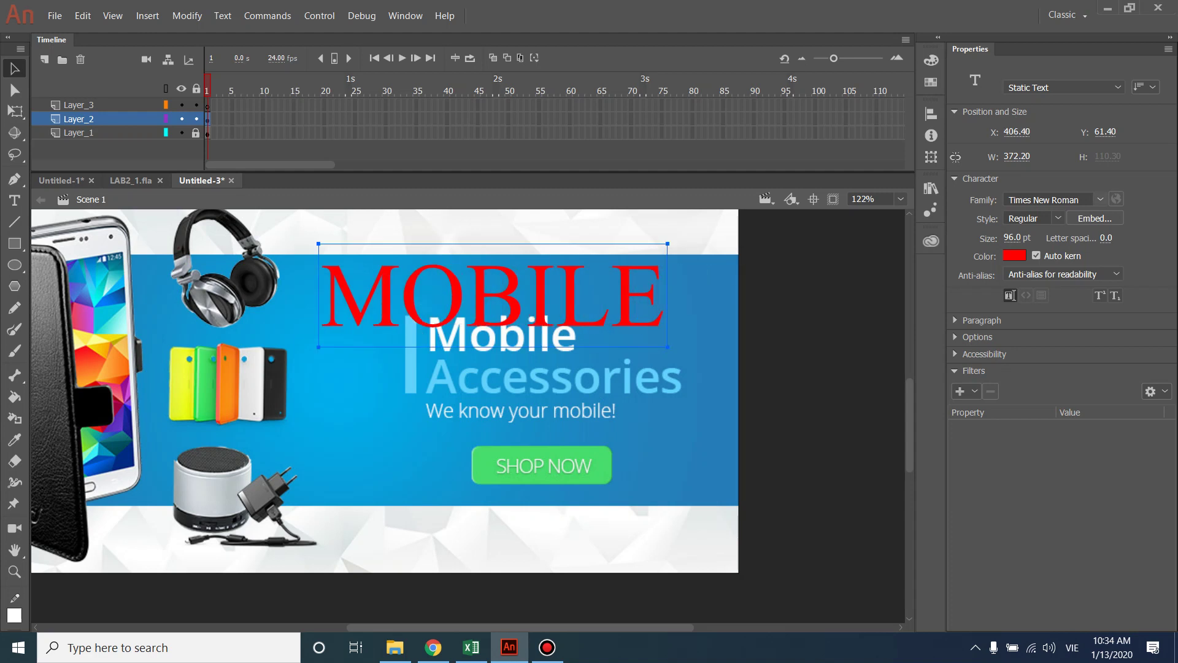
{"action": "left_click", "coordinate": [1100, 199]}
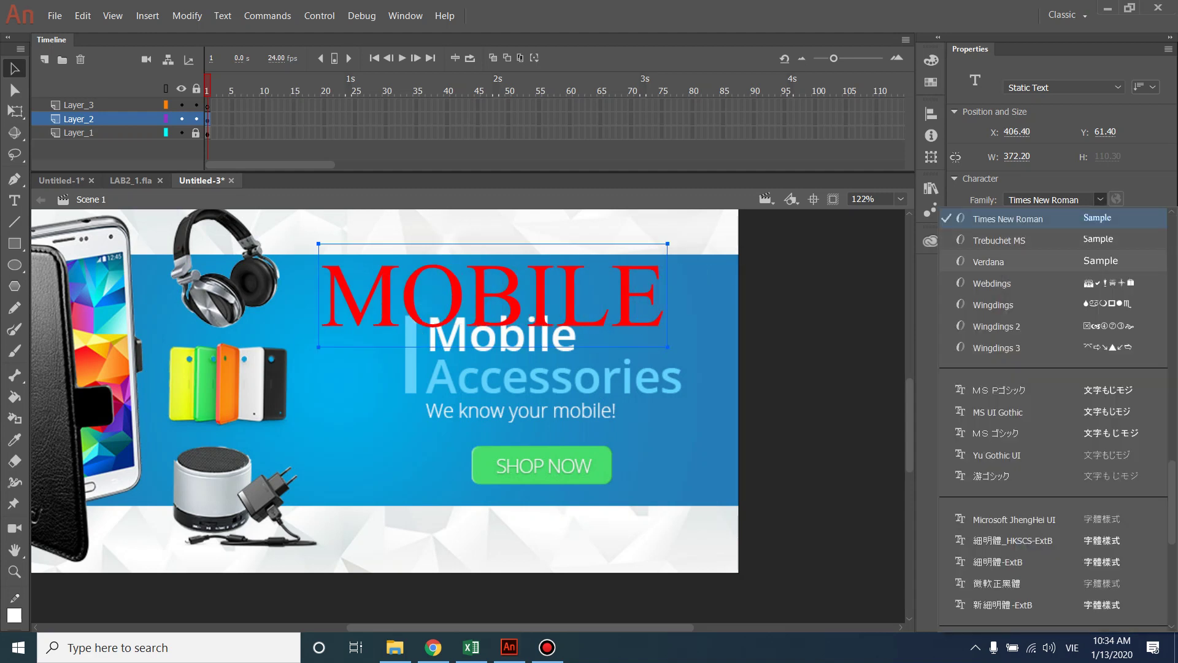
{"action": "left_click", "coordinate": [988, 261]}
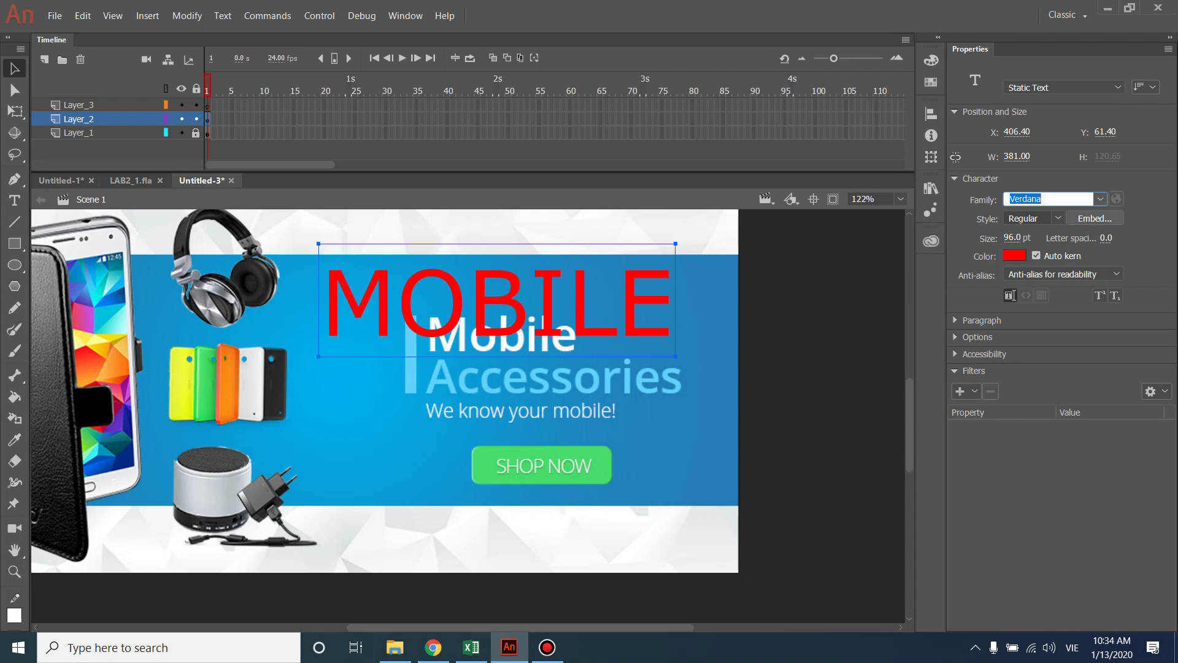
{"action": "left_click", "coordinate": [1100, 199]}
{"action": "scroll", "coordinate": [1053, 417], "scroll_direction": "down", "scroll_amount": 5}
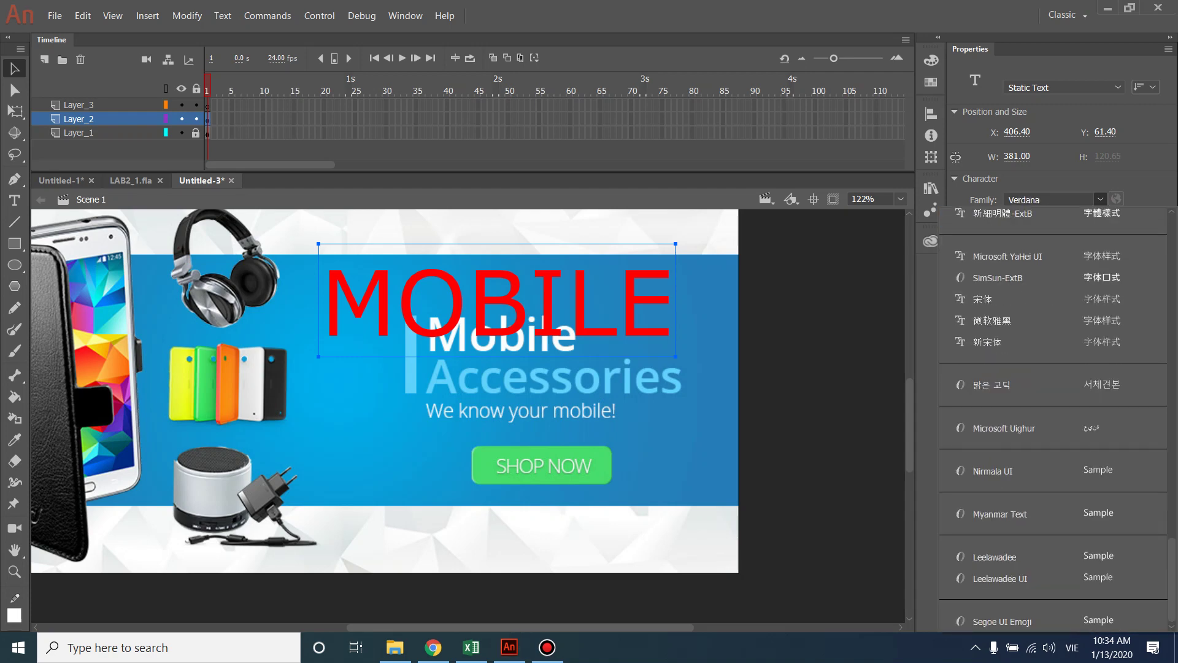
{"action": "scroll", "coordinate": [1053, 417], "scroll_direction": "down", "scroll_amount": 6}
{"action": "scroll", "coordinate": [1053, 418], "scroll_direction": "up", "scroll_amount": 12}
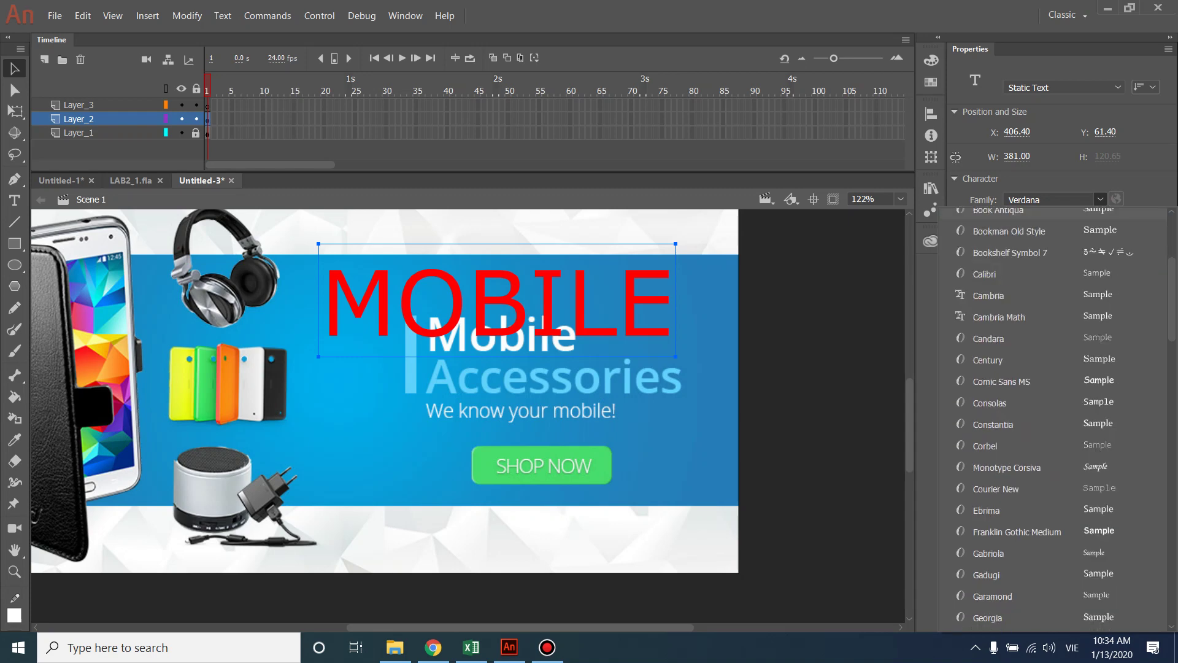
{"action": "scroll", "coordinate": [1052, 576], "scroll_direction": "down", "scroll_amount": 1}
{"action": "left_click", "coordinate": [982, 318]}
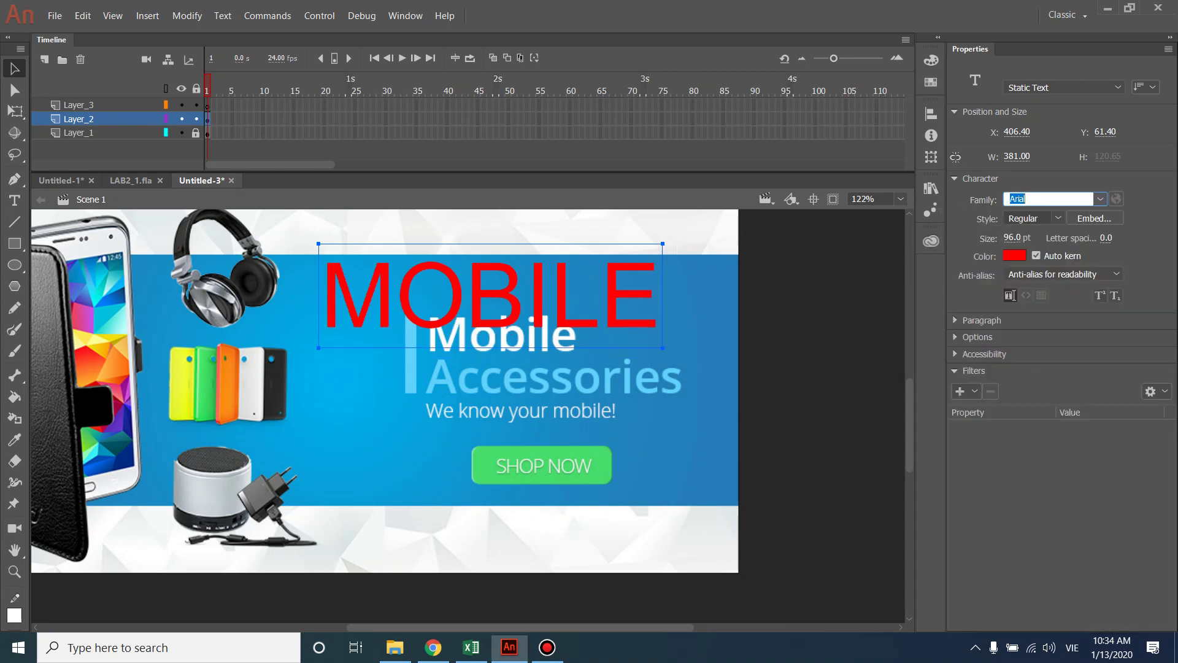
{"action": "left_click", "coordinate": [1057, 218]}
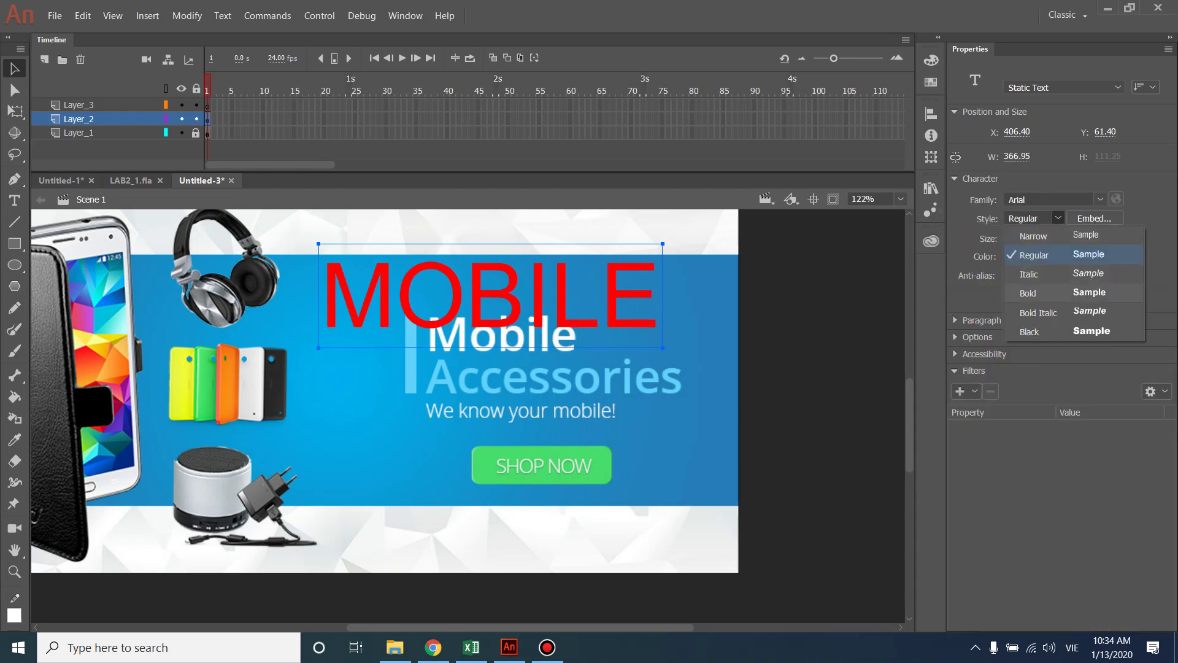
{"action": "left_click", "coordinate": [1030, 331]}
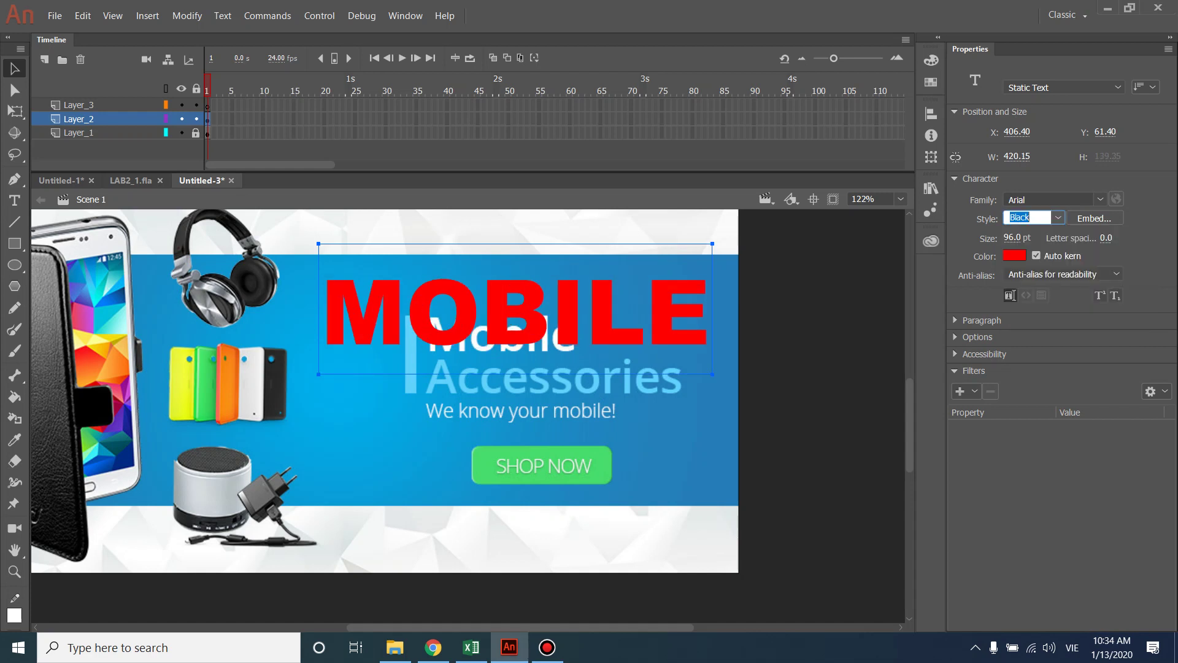
- Reduce the MOBILE text to 29 pt and place it over the white Mobile heading
{"action": "left_click_drag", "start_coordinate": [521, 313], "coordinate": [521, 332]}
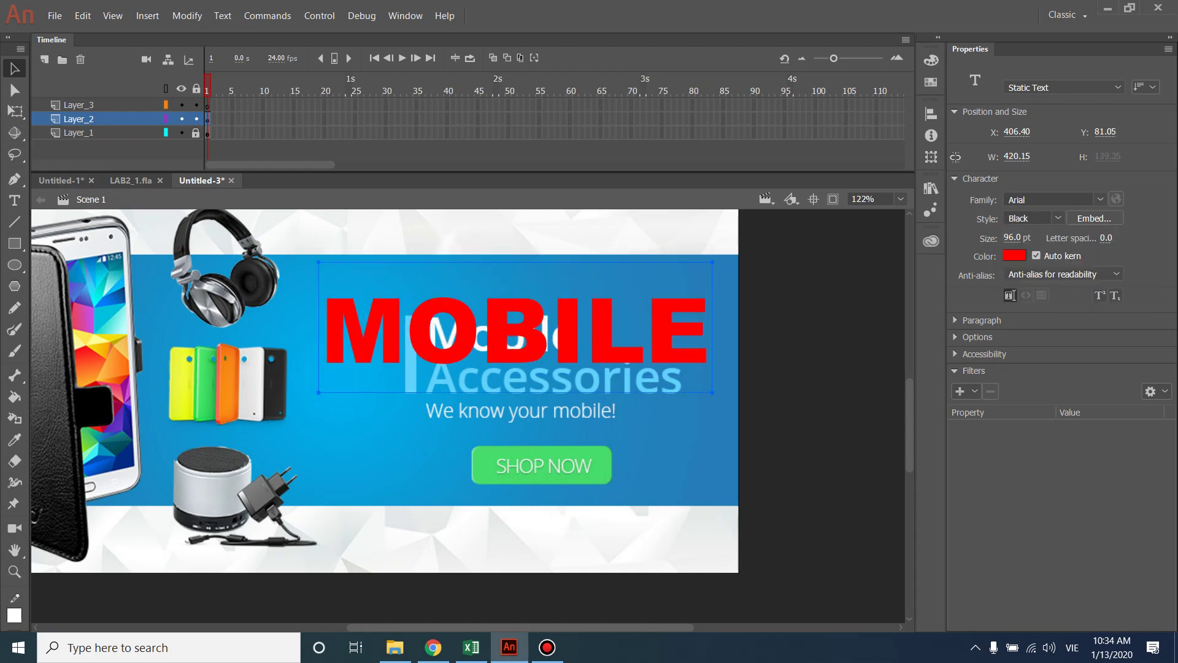
{"action": "left_click_drag", "start_coordinate": [1016, 238], "coordinate": [989, 238]}
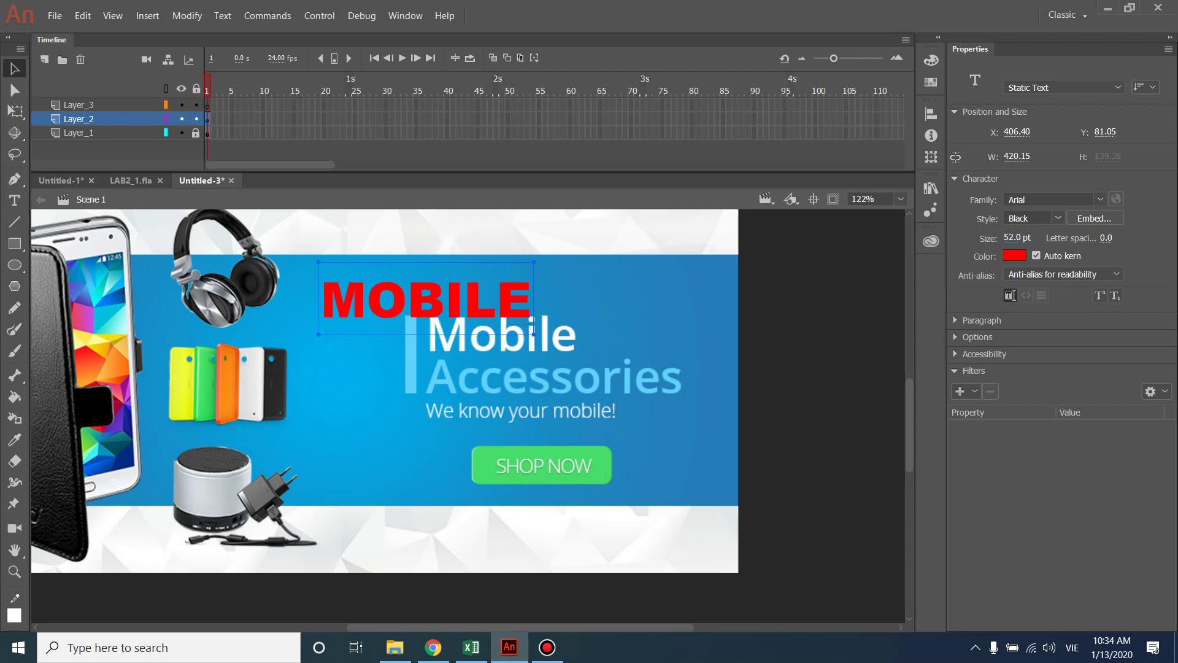
{"action": "left_click_drag", "start_coordinate": [429, 301], "coordinate": [512, 334]}
{"action": "key", "text": "ctrl+="}
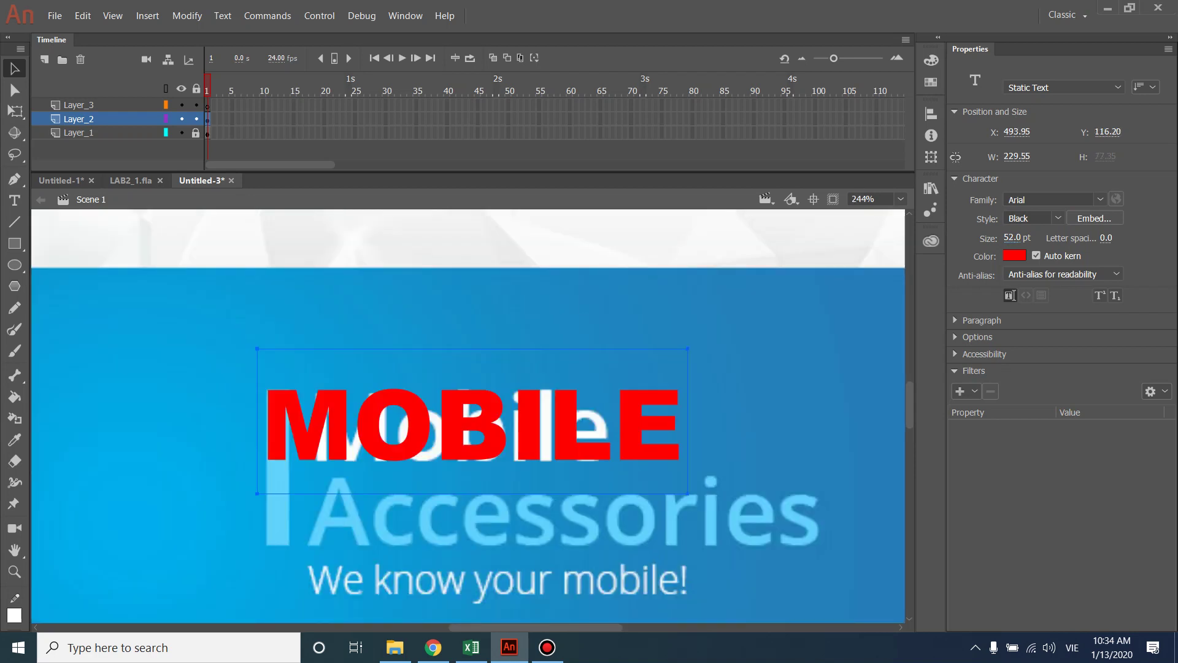
{"action": "left_click_drag", "start_coordinate": [1016, 238], "coordinate": [1002, 238]}
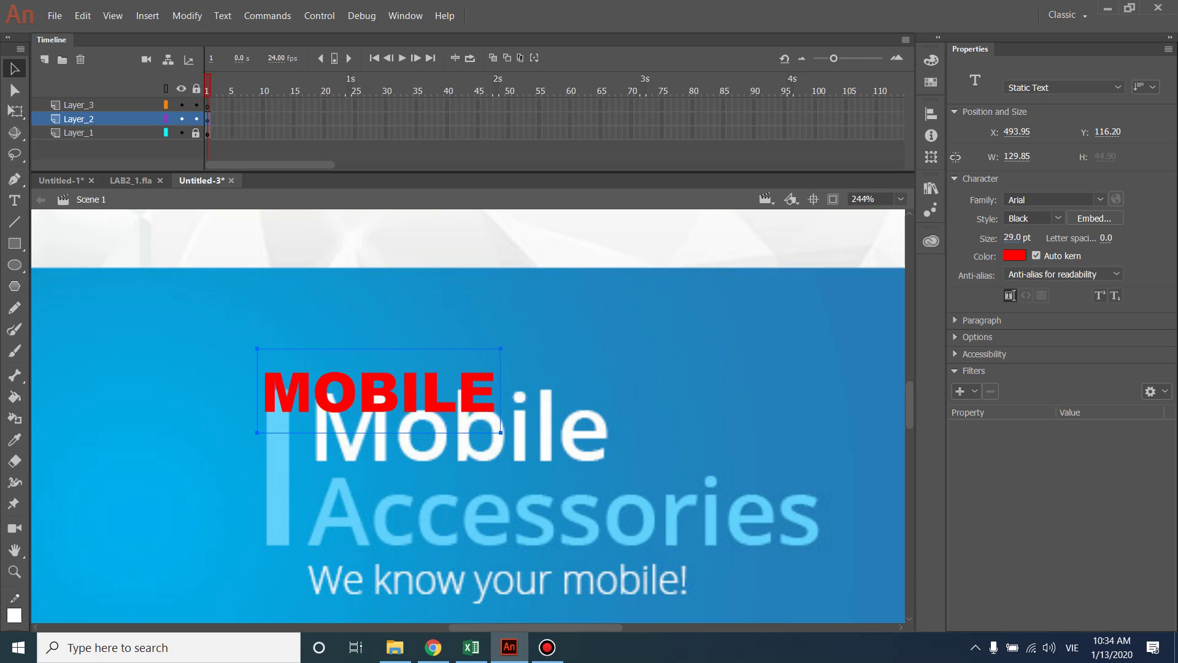
{"action": "left_click_drag", "start_coordinate": [379, 393], "coordinate": [422, 409]}
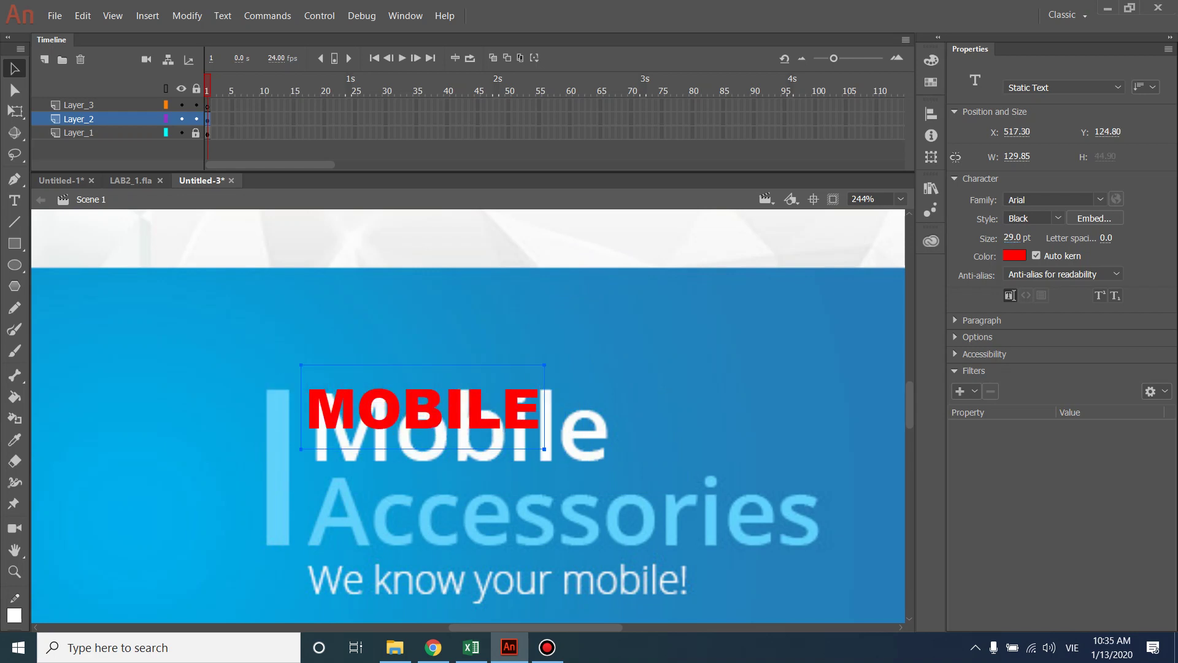
- Move the MOBILE text onto the empty blue area between the headphones and the heading, at about X 358.90, Y 122.75
{"action": "key", "text": "q"}
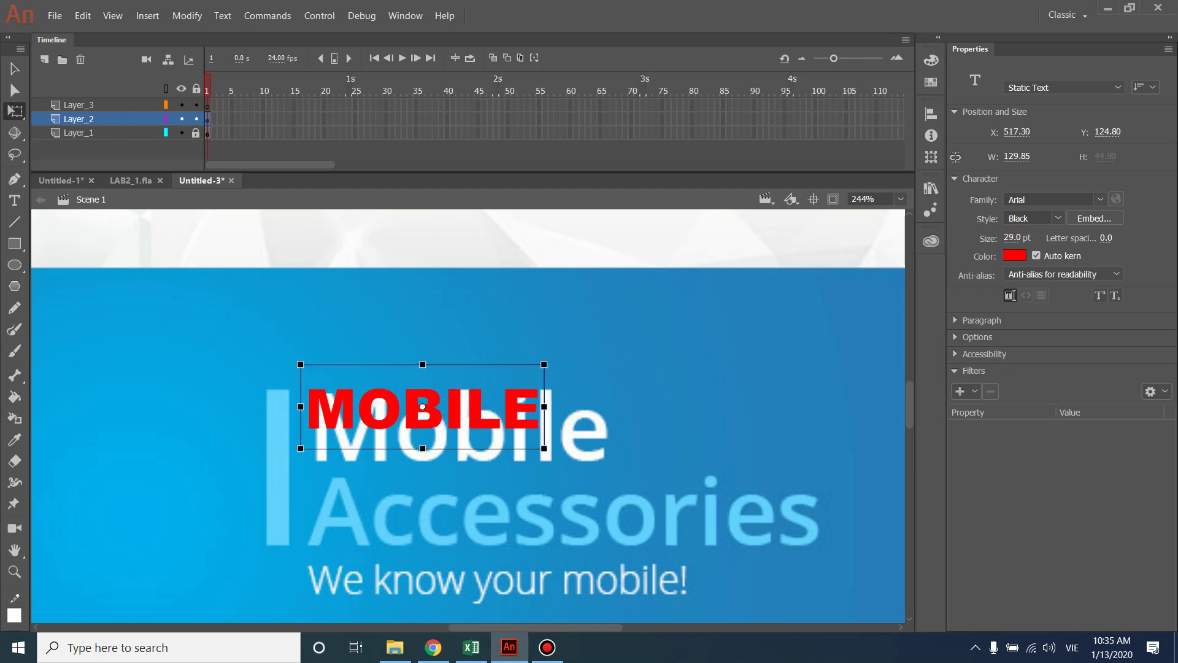
{"action": "left_click_drag", "start_coordinate": [424, 408], "coordinate": [487, 408]}
{"action": "scroll", "coordinate": [468, 416], "scroll_direction": "right", "scroll_amount": 2}
{"action": "left_click_drag", "start_coordinate": [487, 407], "coordinate": [376, 261]}
{"action": "scroll", "coordinate": [468, 416], "scroll_direction": "up", "scroll_amount": 6}
{"action": "scroll", "coordinate": [468, 416], "scroll_direction": "left", "scroll_amount": 3}
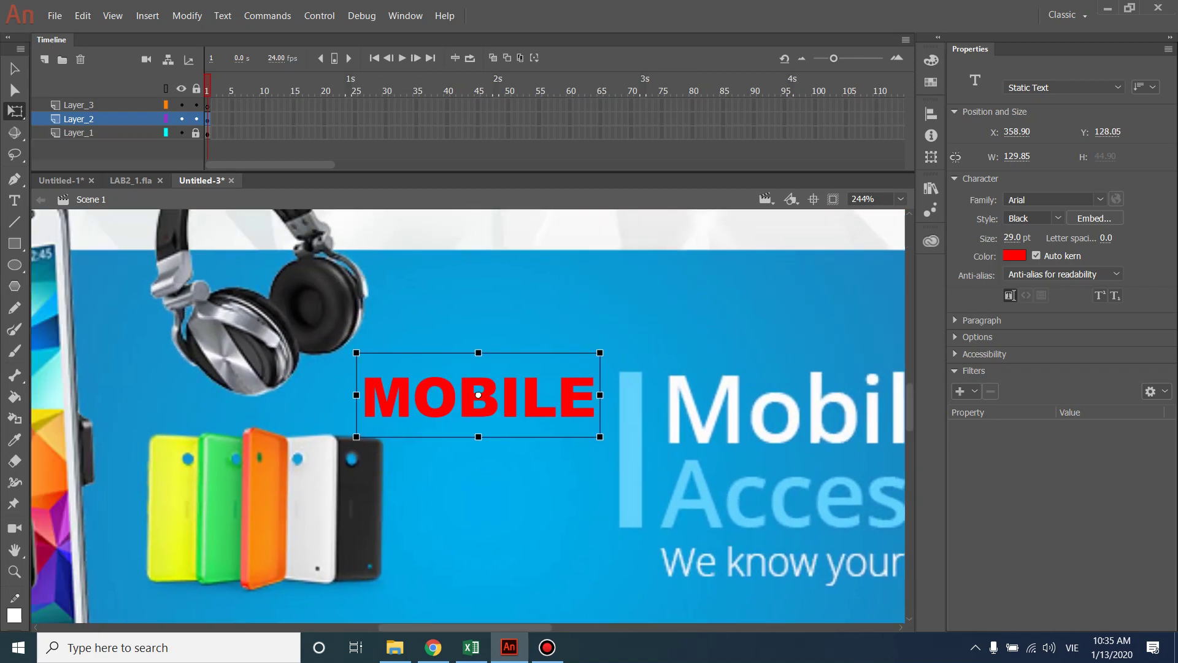
{"action": "mouse_move", "coordinate": [522, 412]}
{"action": "left_mouse_down"}
{"action": "mouse_move", "coordinate": [495, 412]}
{"action": "mouse_move", "coordinate": [525, 403]}
{"action": "left_mouse_up"}
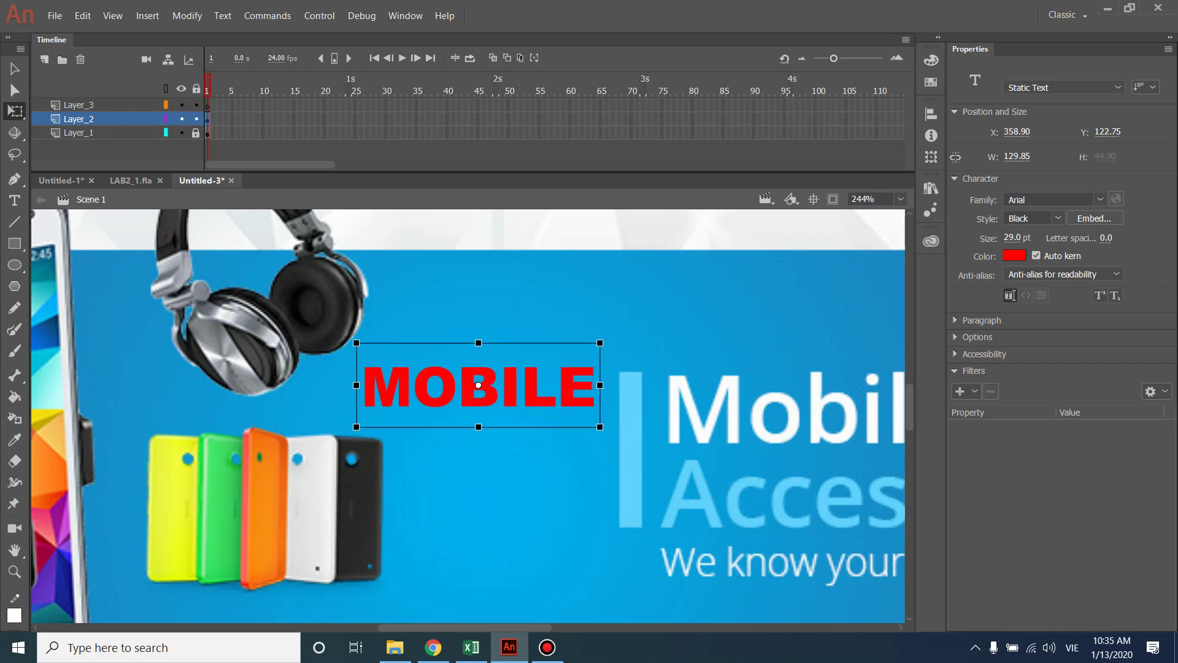
- Convert the MOBILE text to a movie clip symbol with the default name and open it for editing
{"action": "key", "text": "a"}
{"action": "left_click", "coordinate": [14, 68]}
{"action": "left_click", "coordinate": [466, 478]}
{"action": "left_click_drag", "start_coordinate": [466, 479], "coordinate": [641, 466]}
{"action": "left_click", "coordinate": [653, 375]}
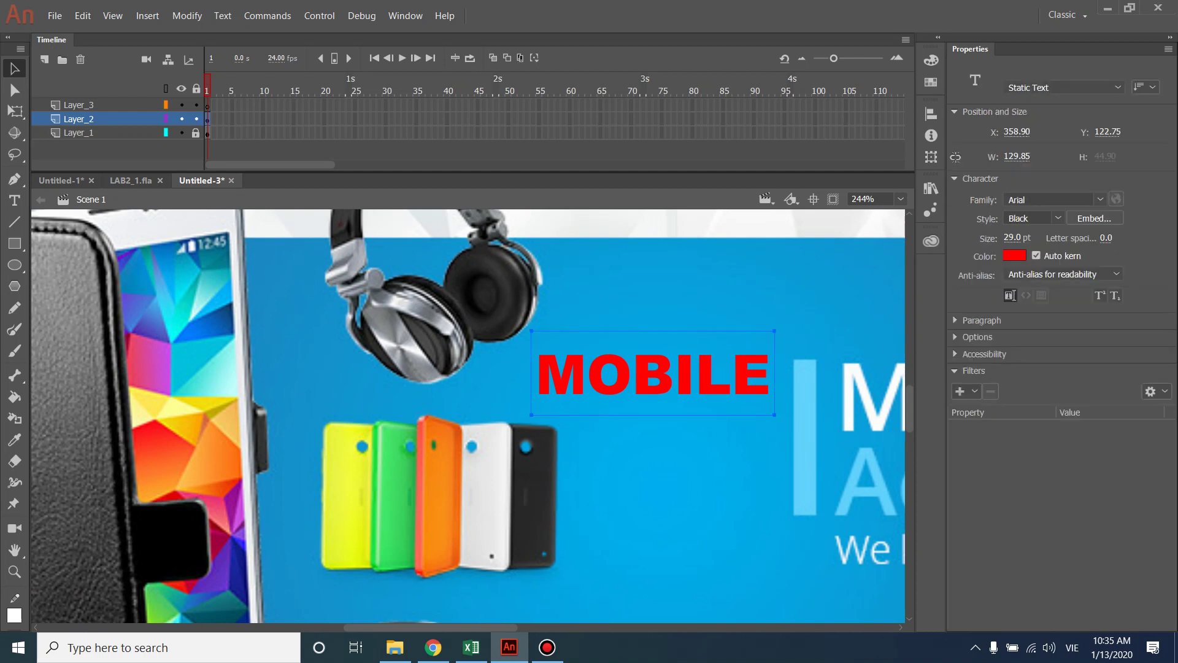
{"action": "left_click", "coordinate": [187, 15]}
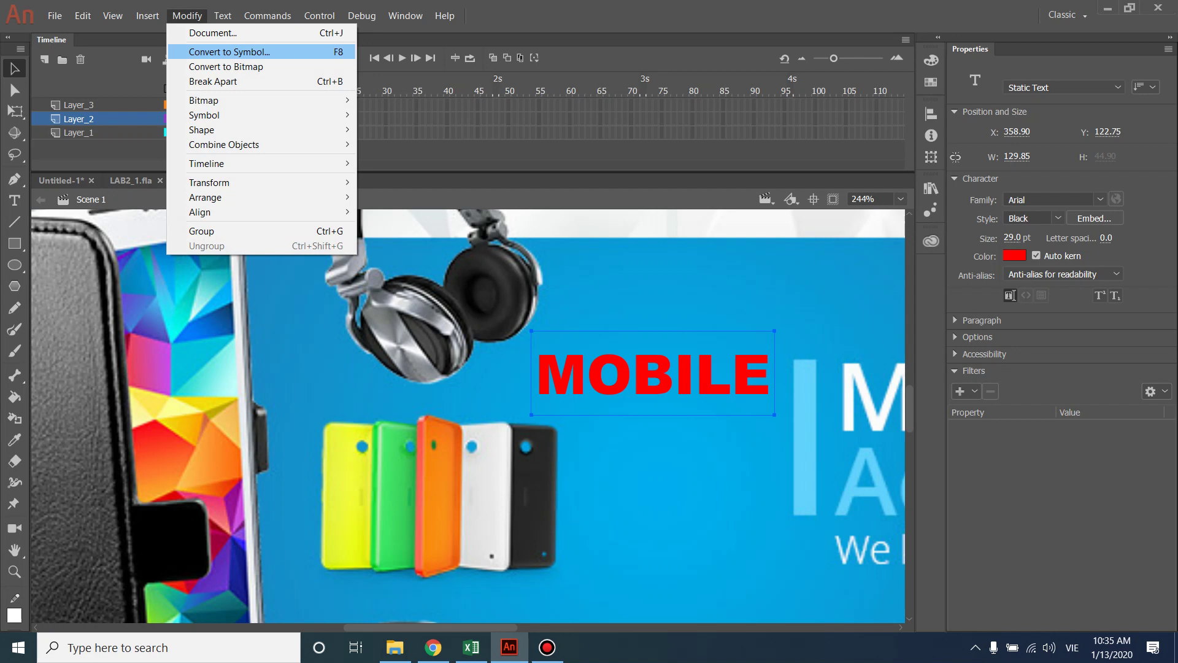
{"action": "left_click", "coordinate": [229, 52]}
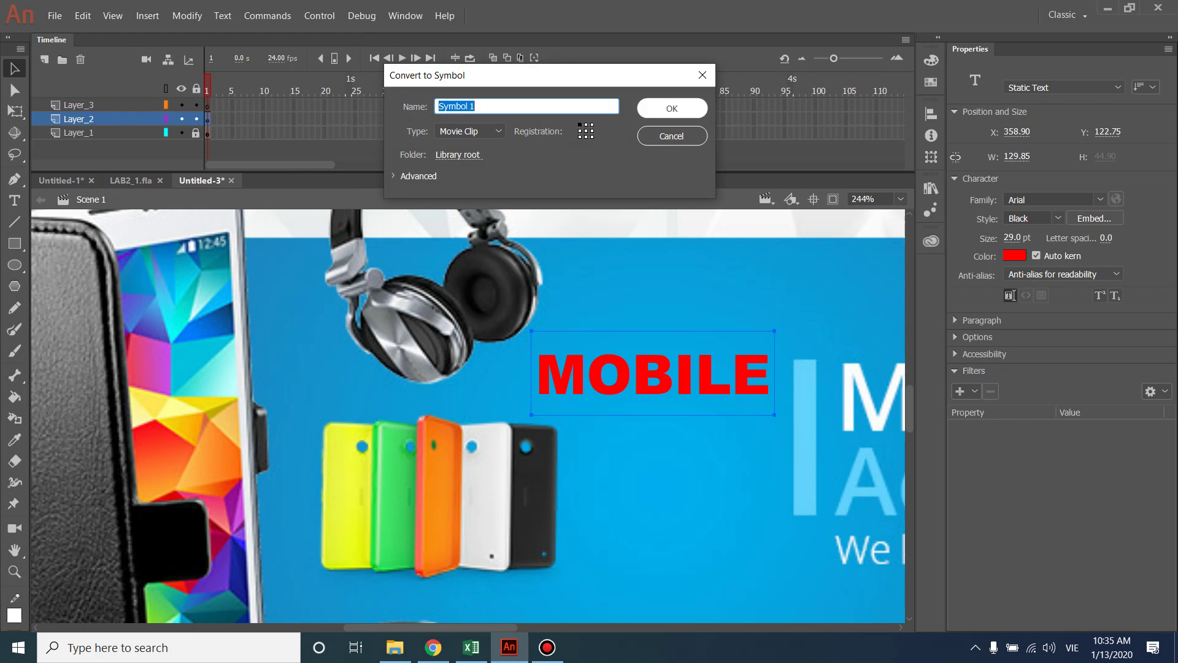
{"action": "left_click", "coordinate": [672, 108]}
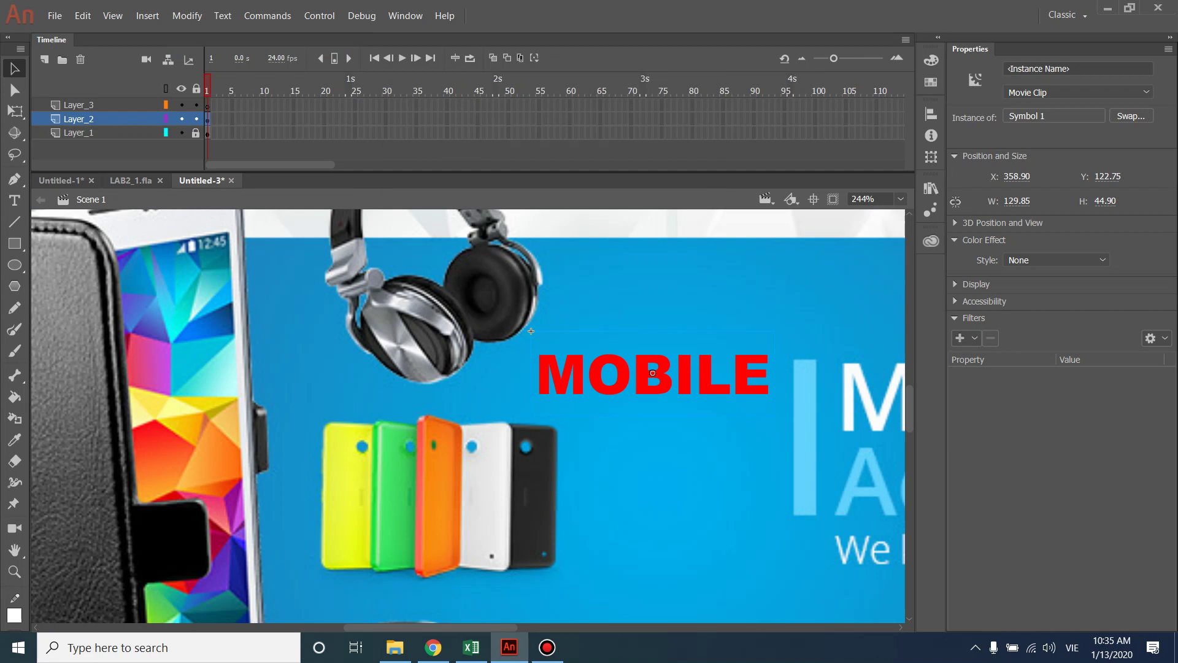
{"action": "double_click", "coordinate": [530, 331]}
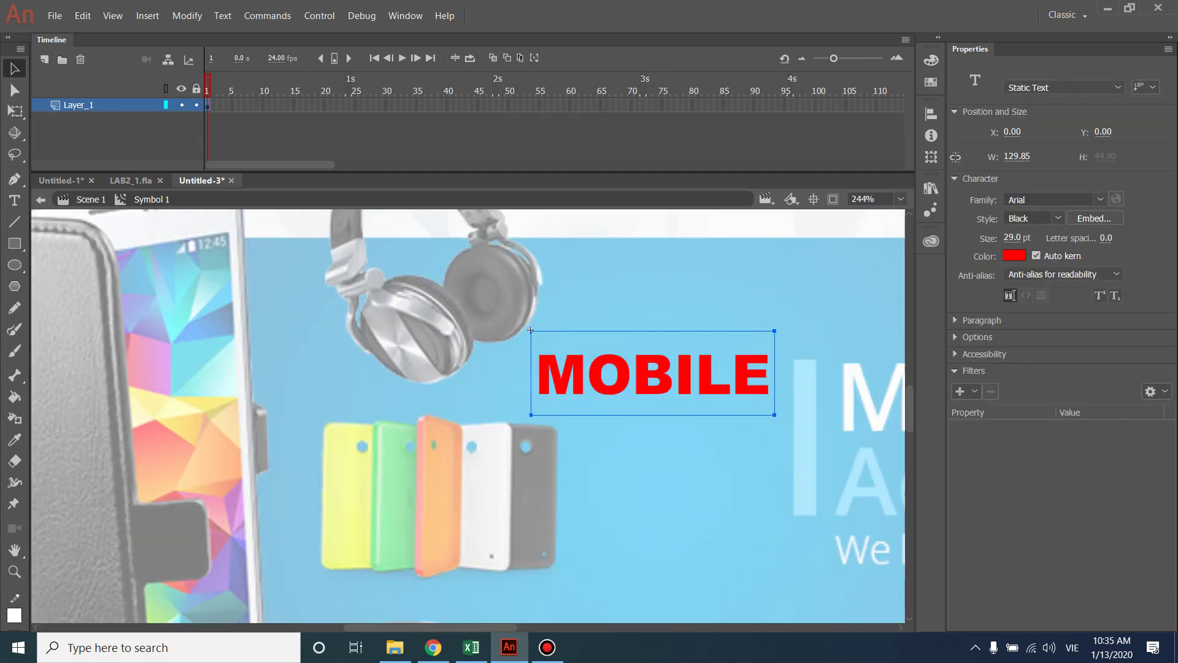
- Add a new layer inside the symbol and place the library's bar clip on it, left of the MOBILE text over the headphones
{"action": "left_click", "coordinate": [45, 59]}
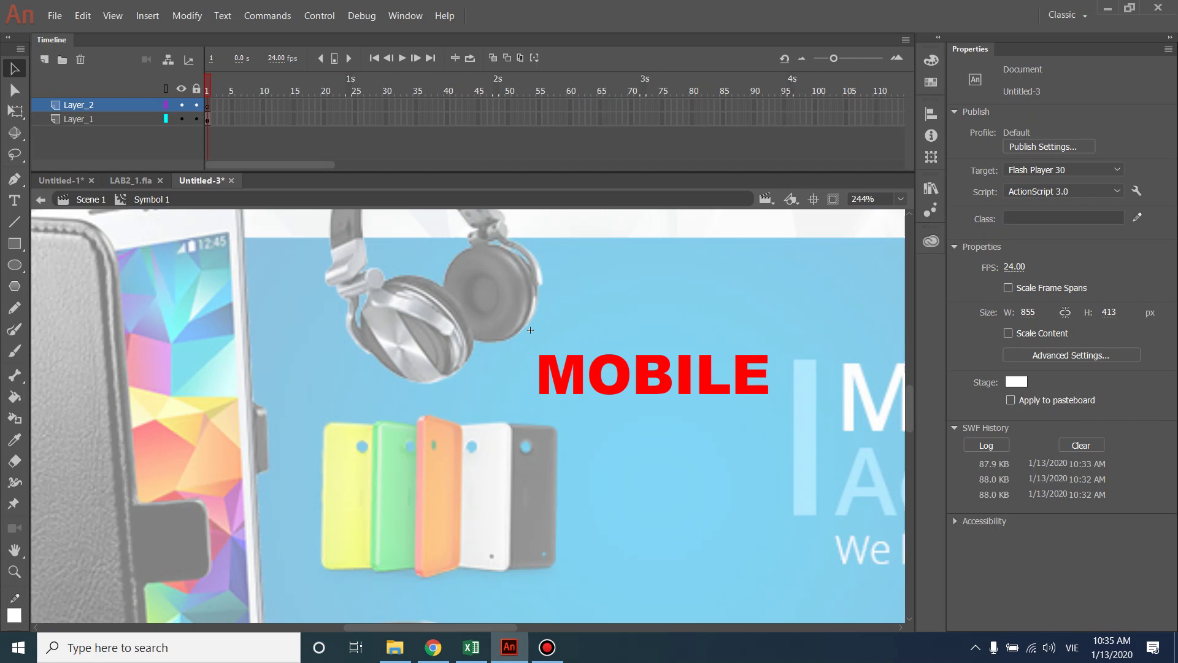
{"action": "left_click", "coordinate": [405, 16]}
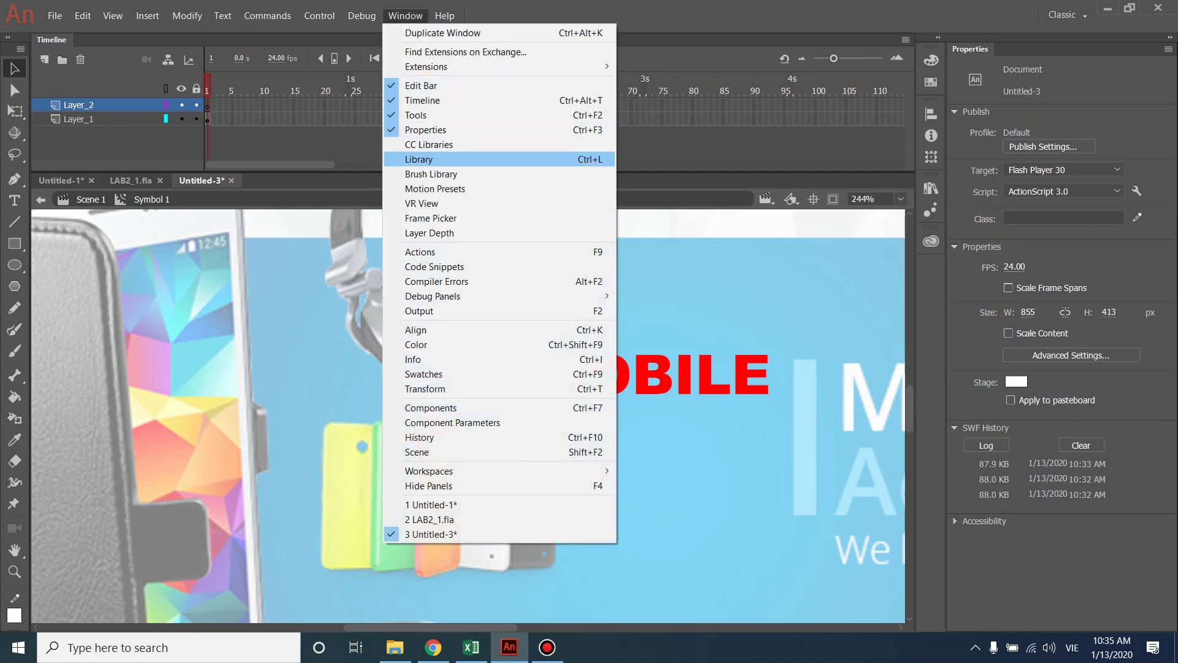
{"action": "left_click", "coordinate": [423, 159]}
{"action": "left_click", "coordinate": [737, 367]}
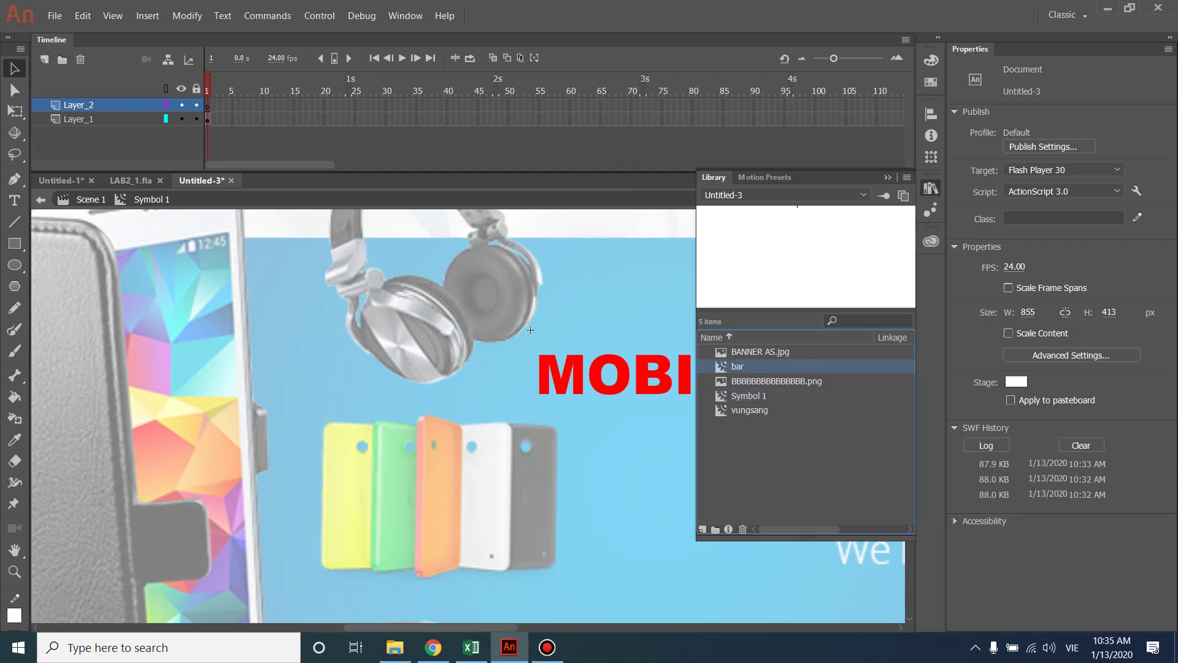
{"action": "left_click_drag", "start_coordinate": [737, 366], "coordinate": [411, 328]}
{"action": "left_click", "coordinate": [887, 177]}
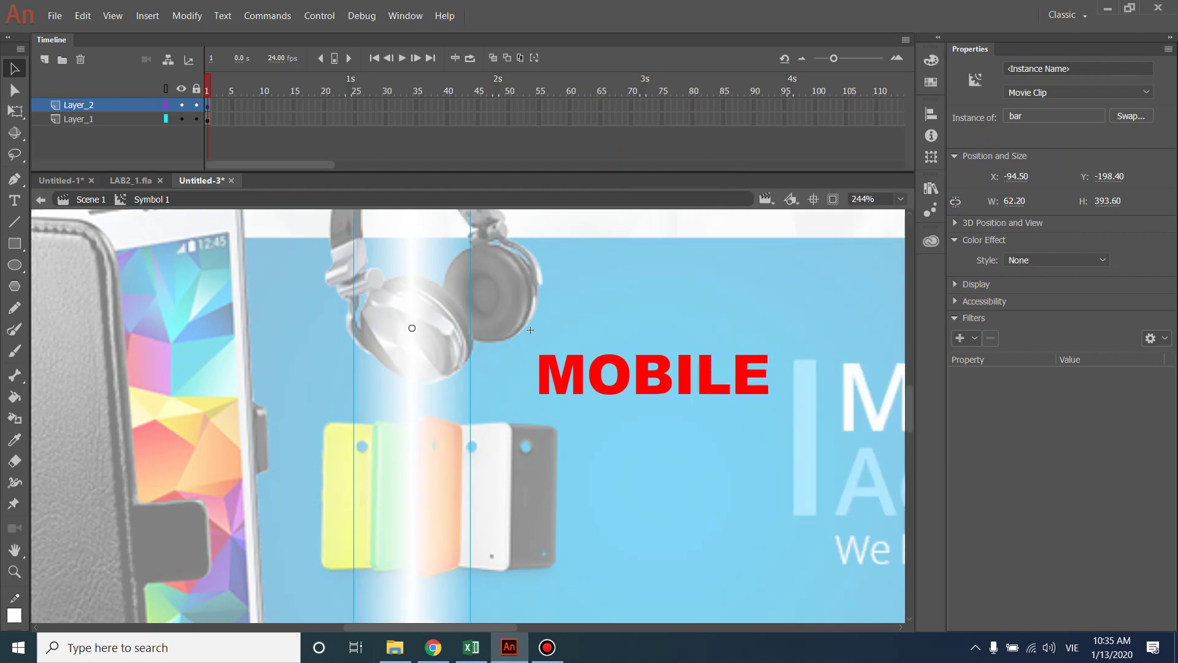
{"action": "left_click", "coordinate": [530, 330]}
- Rename the text's layer TEXT and the light bar's layer BAR
{"action": "double_click", "coordinate": [78, 119]}
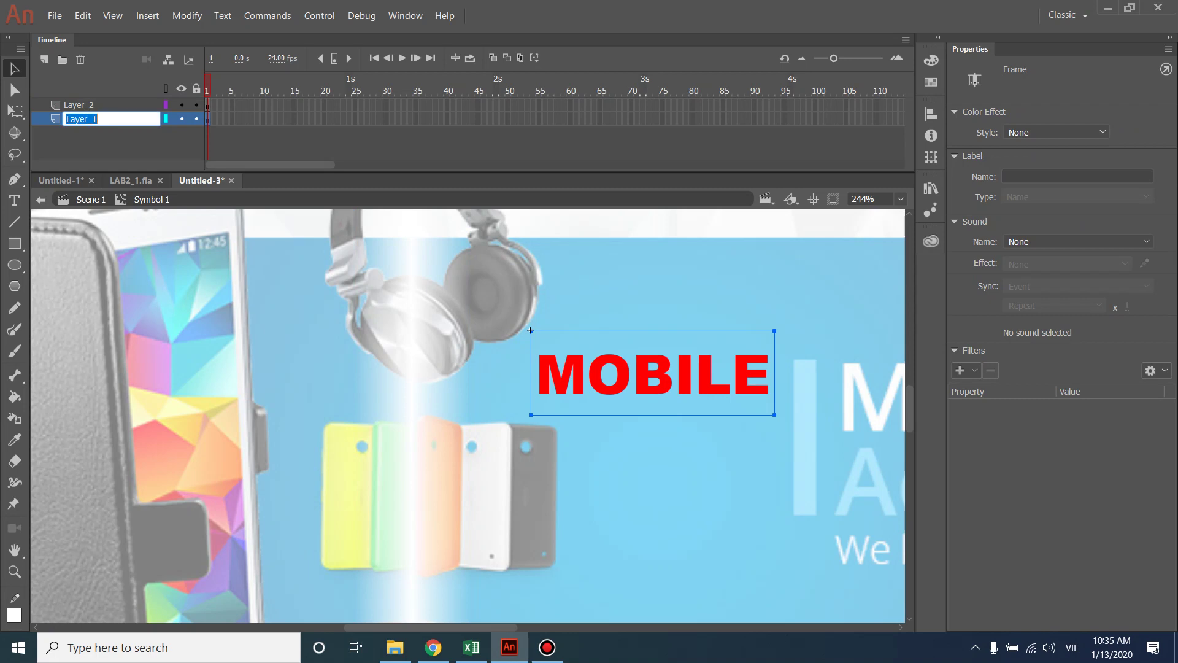
{"action": "type", "text": "TEXT"}
{"action": "key", "text": "Return"}
{"action": "left_click", "coordinate": [79, 105]}
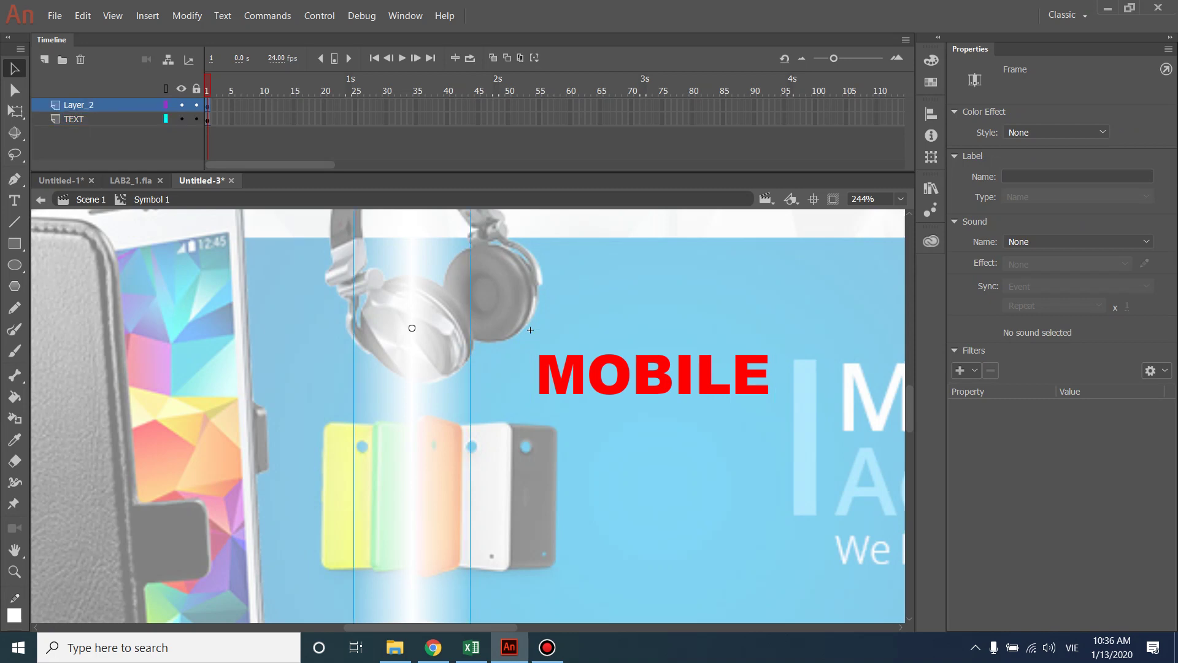
{"action": "double_click", "coordinate": [78, 105]}
{"action": "type", "text": "BAR"}
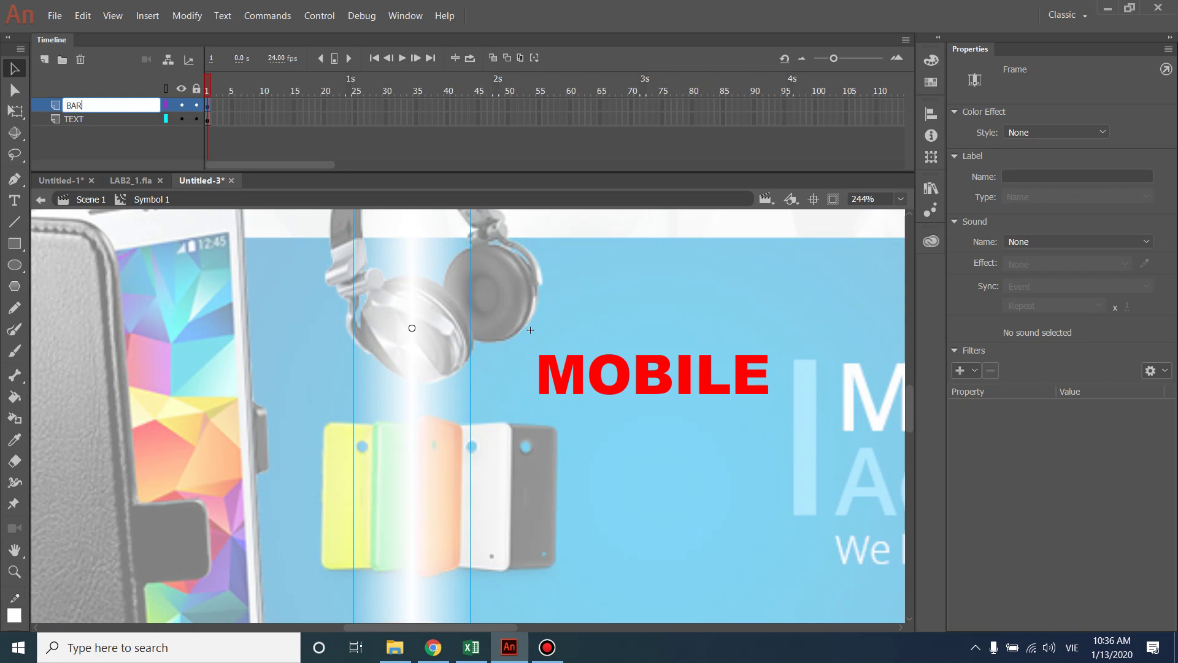
{"action": "key", "text": "Return"}
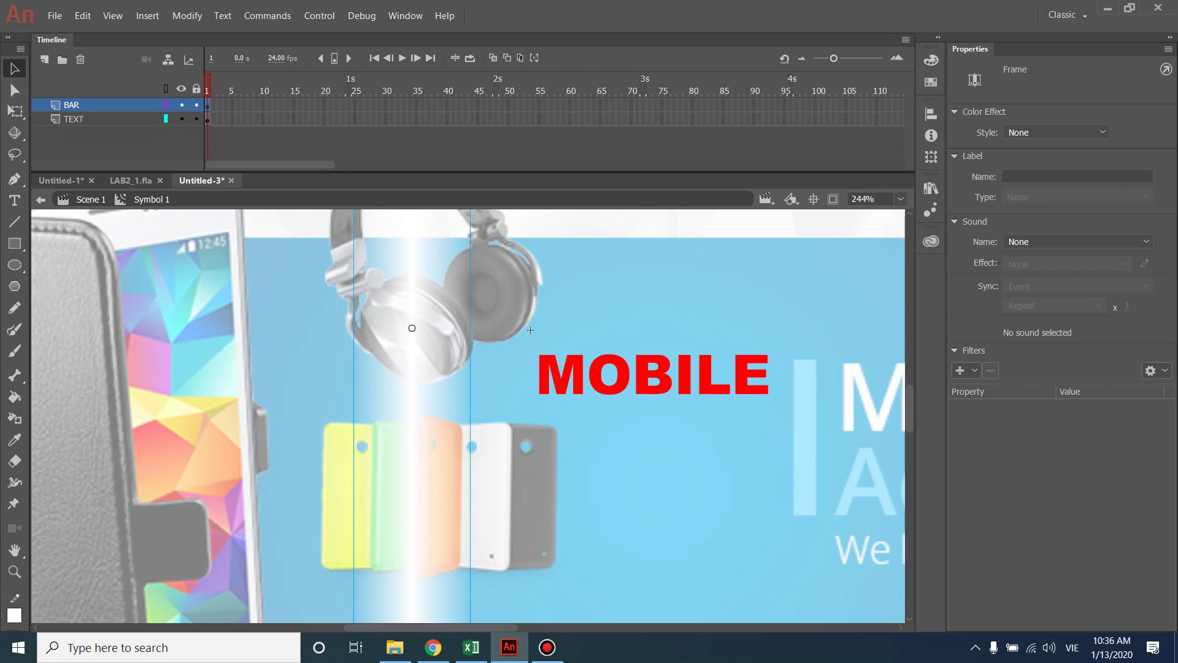
- Create a classic tween on the BAR layer and insert a keyframe at frame 35
{"action": "right_click", "coordinate": [208, 105]}
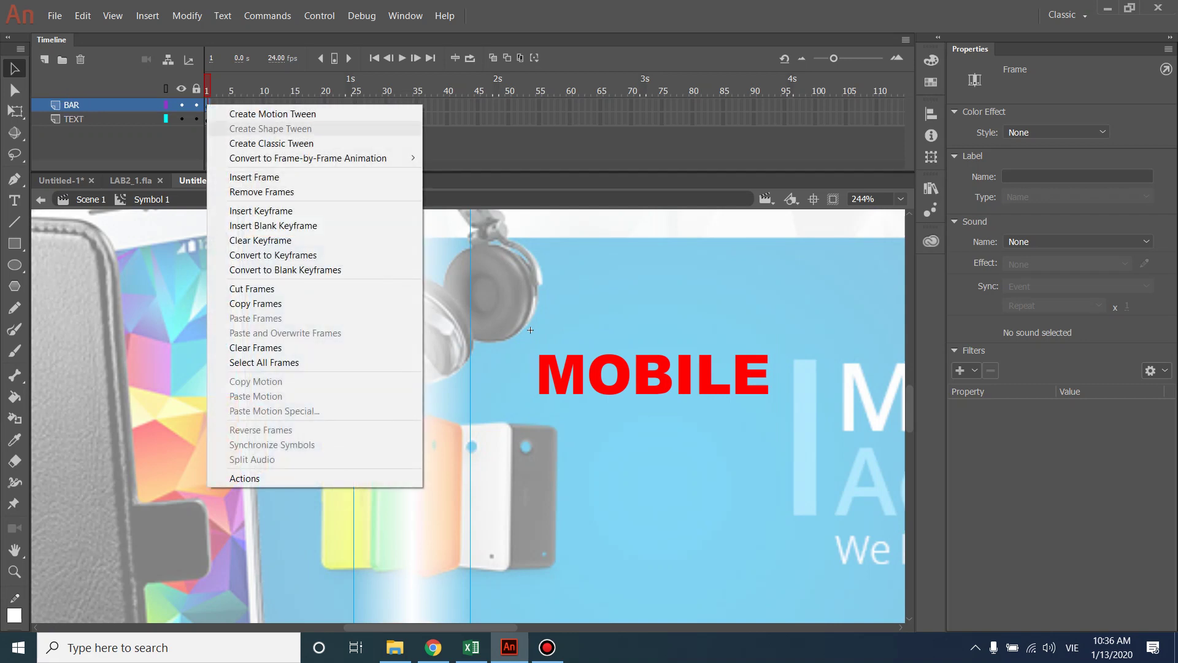
{"action": "left_click", "coordinate": [289, 138]}
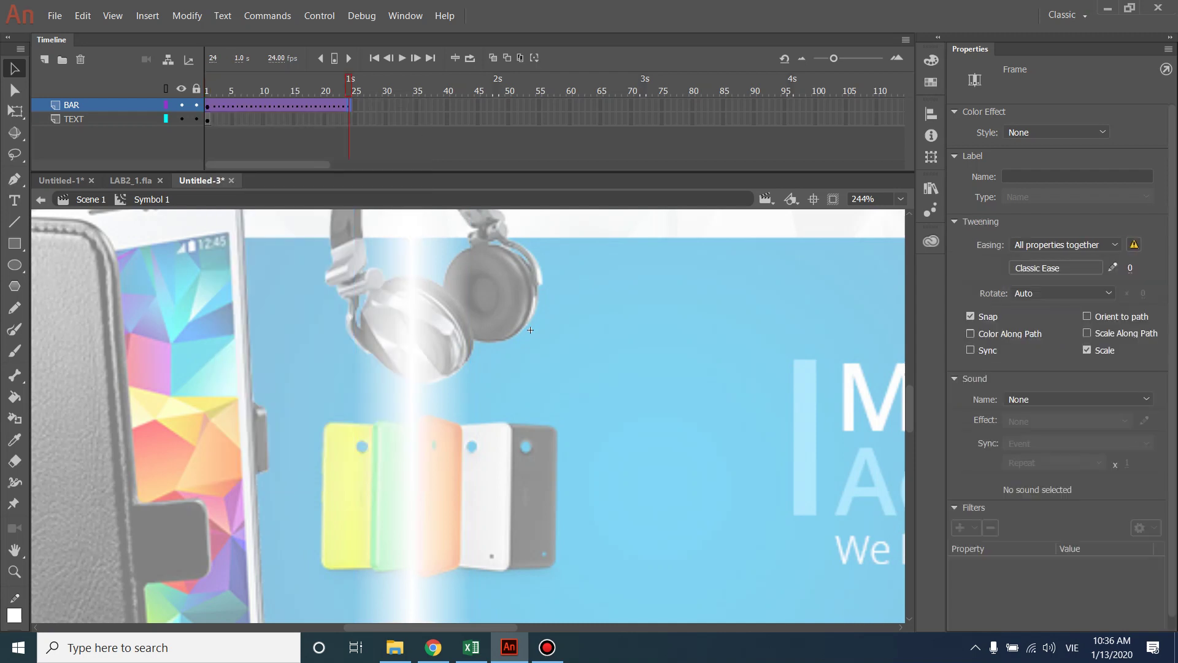
{"action": "right_click", "coordinate": [417, 105]}
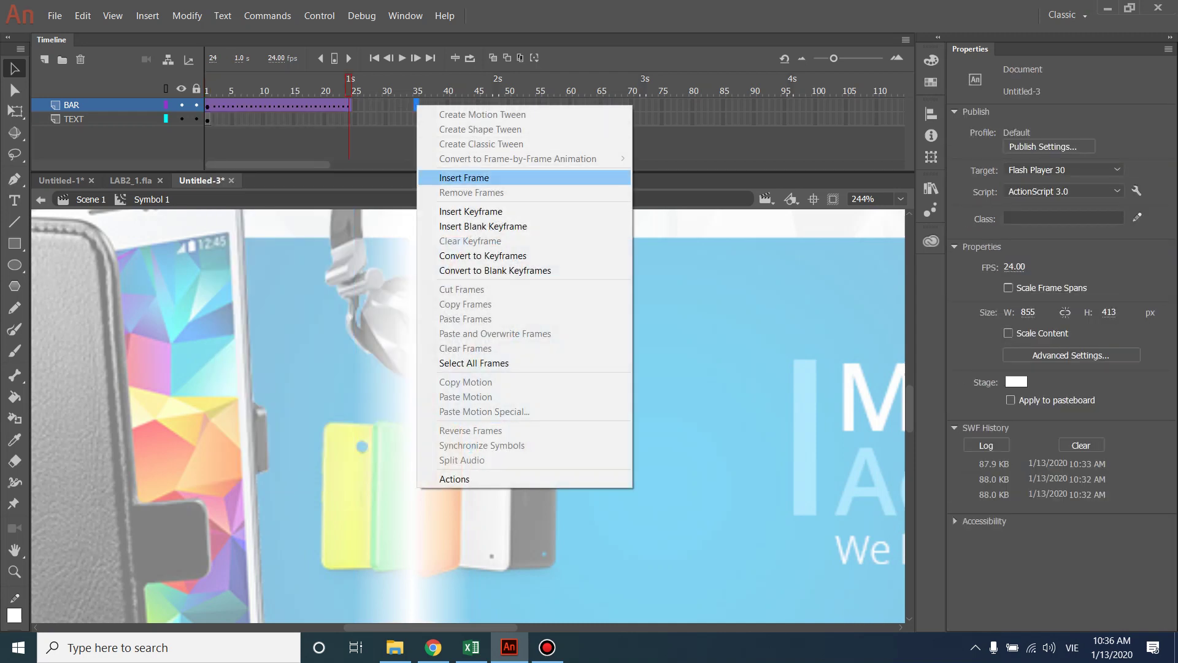
{"action": "left_click", "coordinate": [471, 211]}
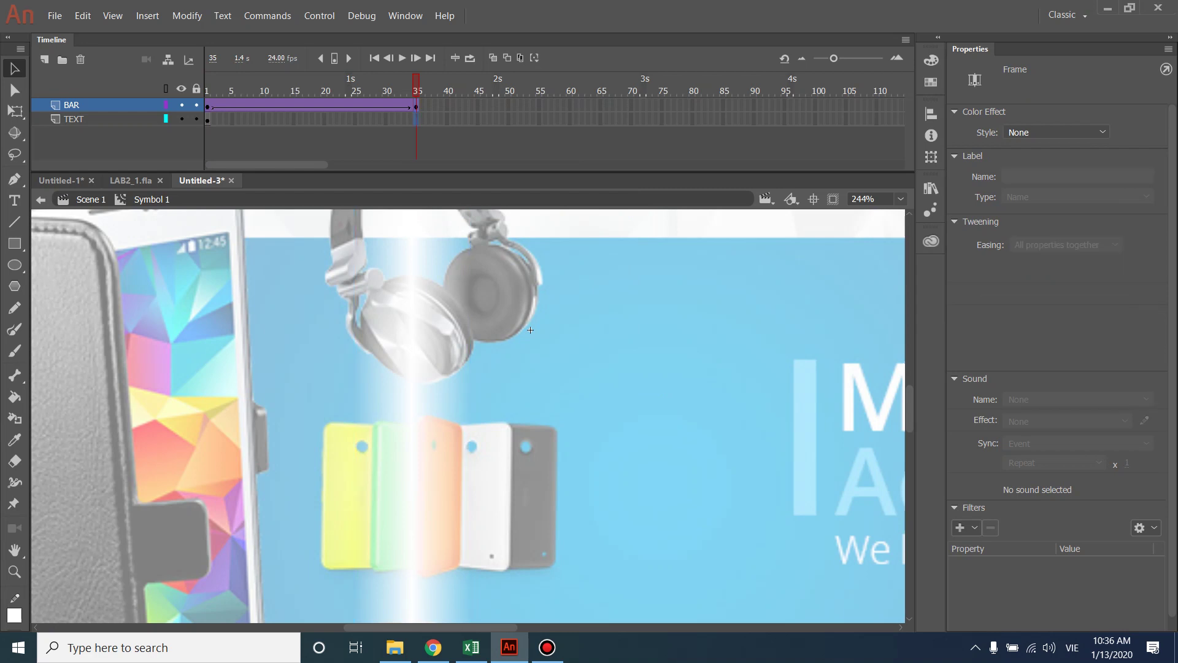
- Extend the TEXT layer to frame 35 and move the bar there past the right end of MOBILE, to about X 143.25, Y -191
{"action": "right_click", "coordinate": [417, 121]}
{"action": "left_click", "coordinate": [465, 194]}
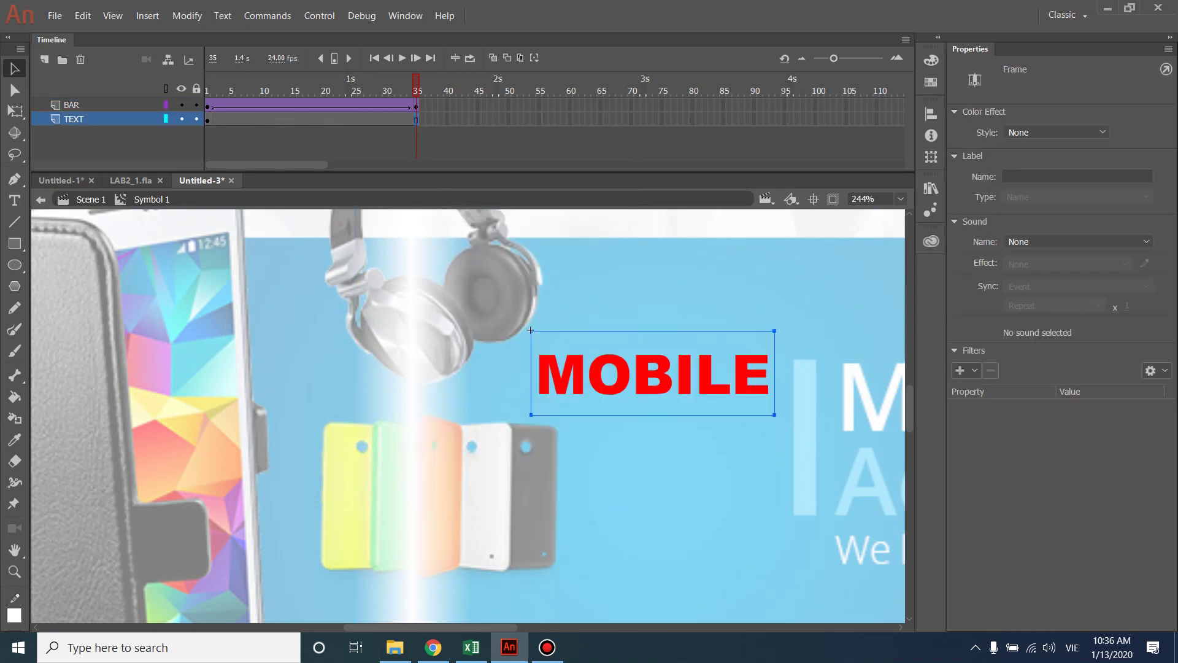
{"action": "left_click_drag", "start_coordinate": [407, 323], "coordinate": [858, 342]}
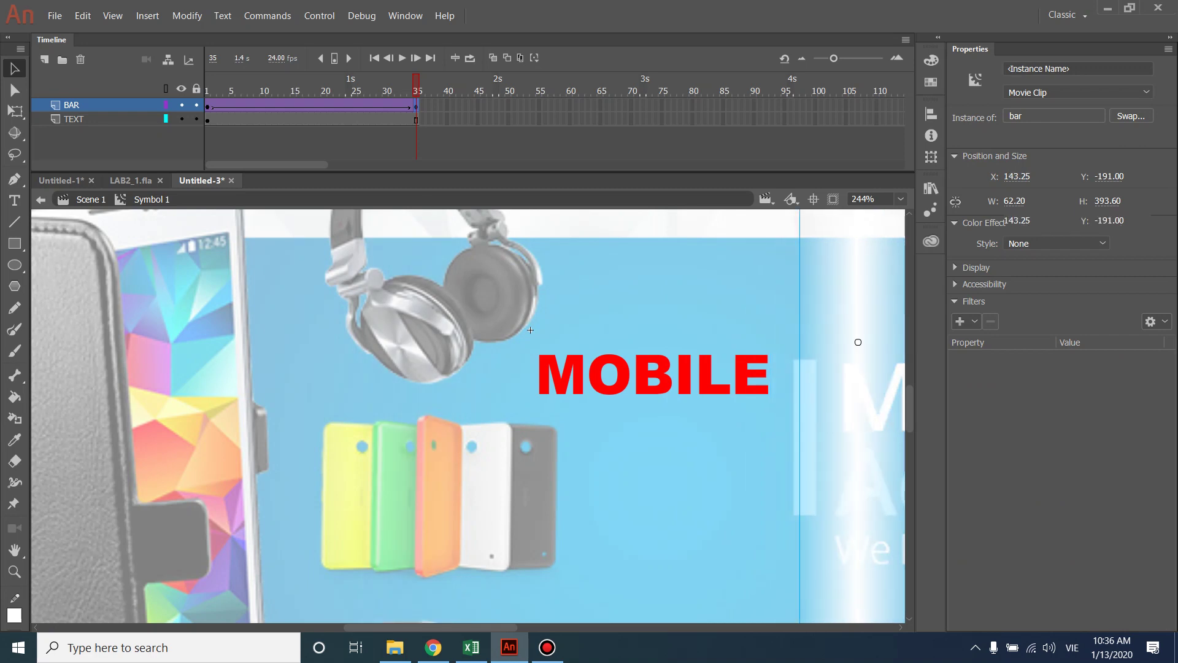
- Try using the BAR layer as a mask over the TEXT layer and preview the movie
{"action": "right_click", "coordinate": [78, 104]}
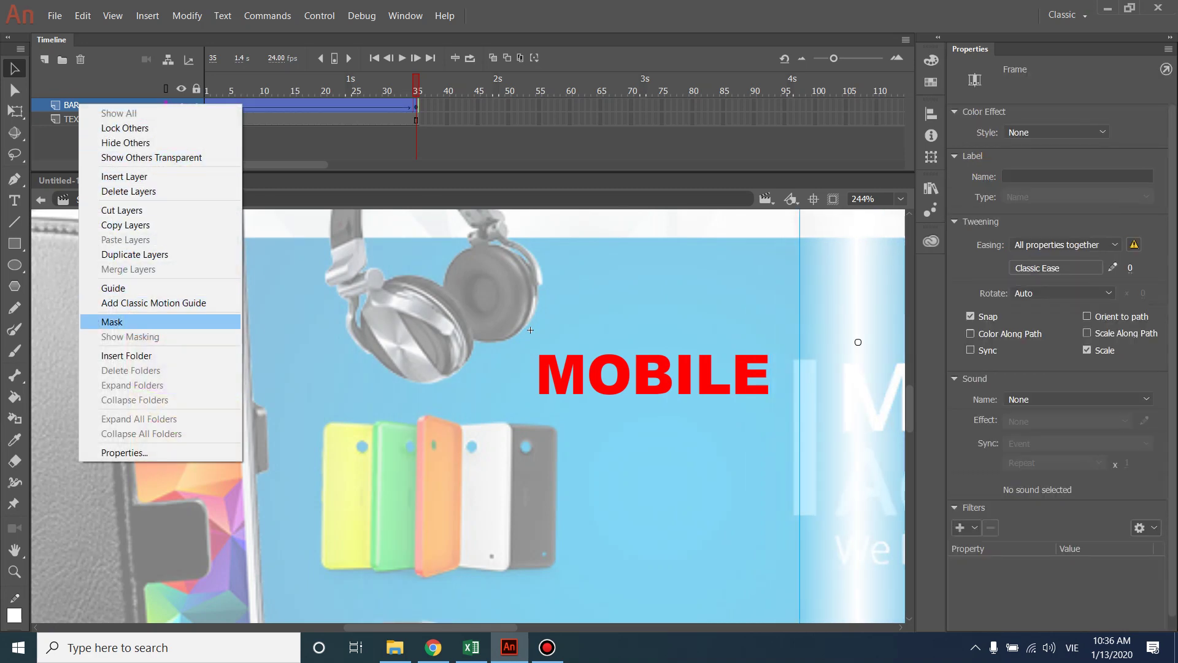
{"action": "key", "text": "Return"}
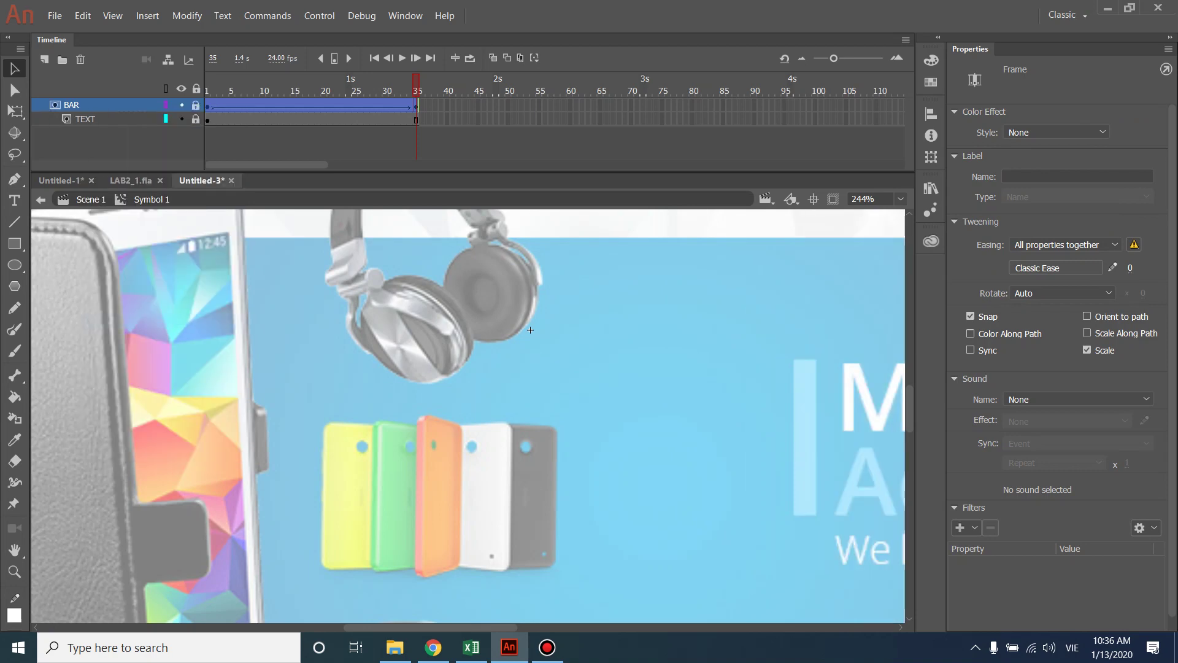
{"action": "key", "text": "ctrl+Return"}
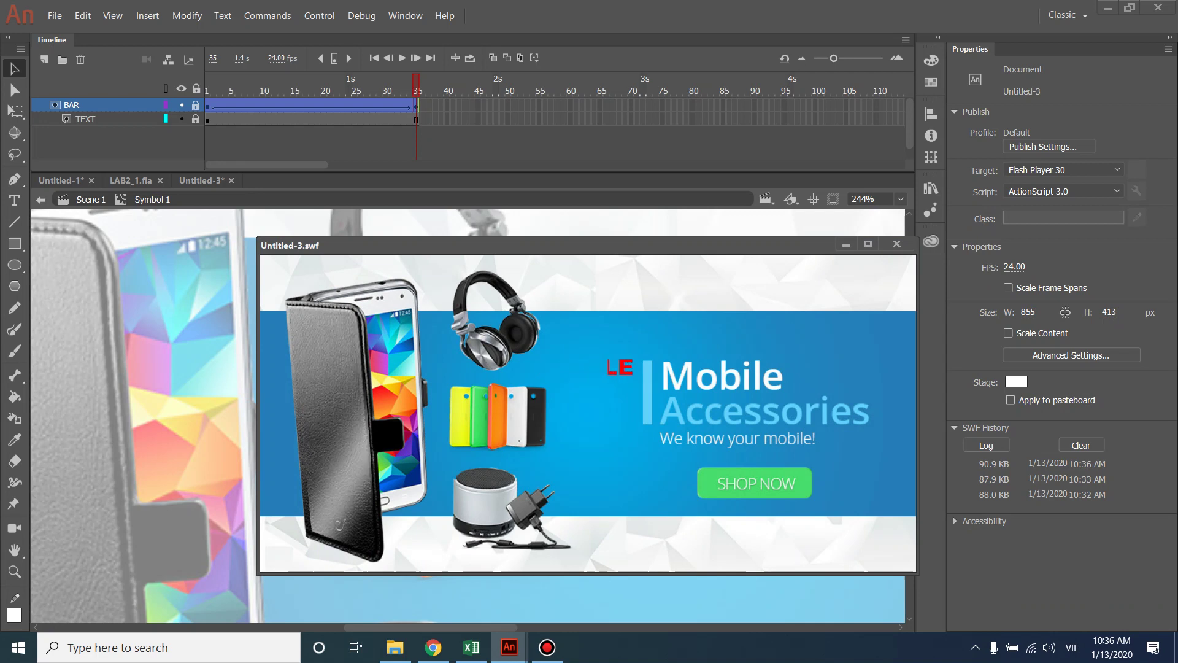
{"action": "left_click", "coordinate": [896, 244]}
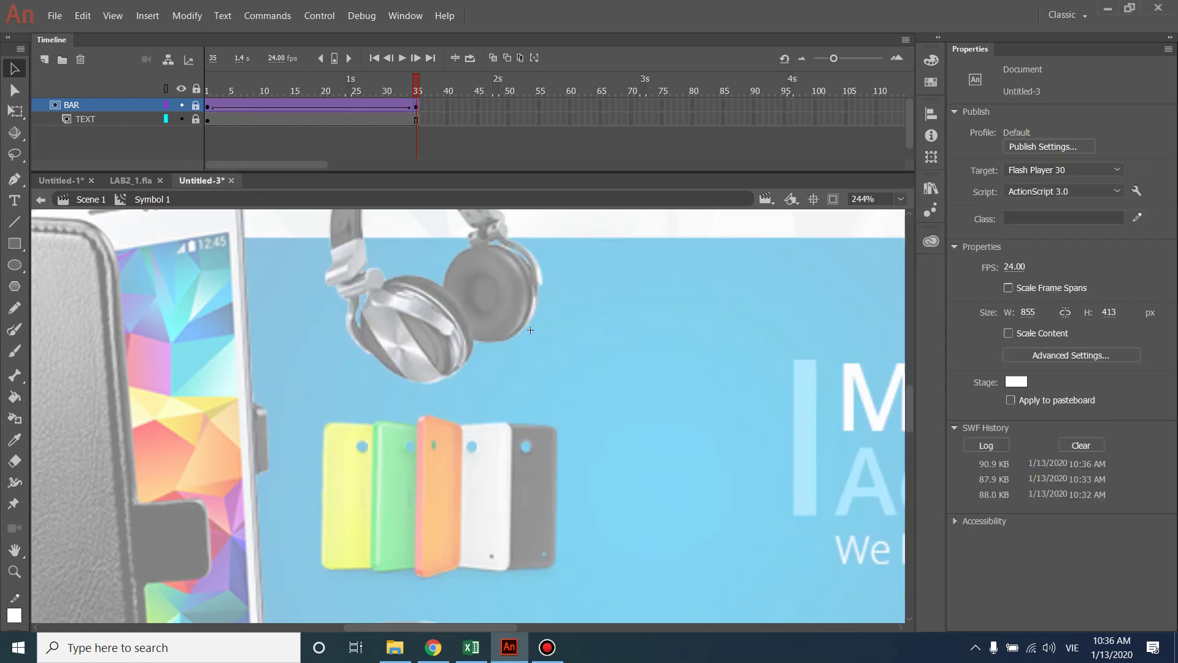
- Unlock the BAR and TEXT layers and remove the mask setting from the BAR layer
{"action": "left_click", "coordinate": [196, 105]}
{"action": "left_click", "coordinate": [195, 119]}
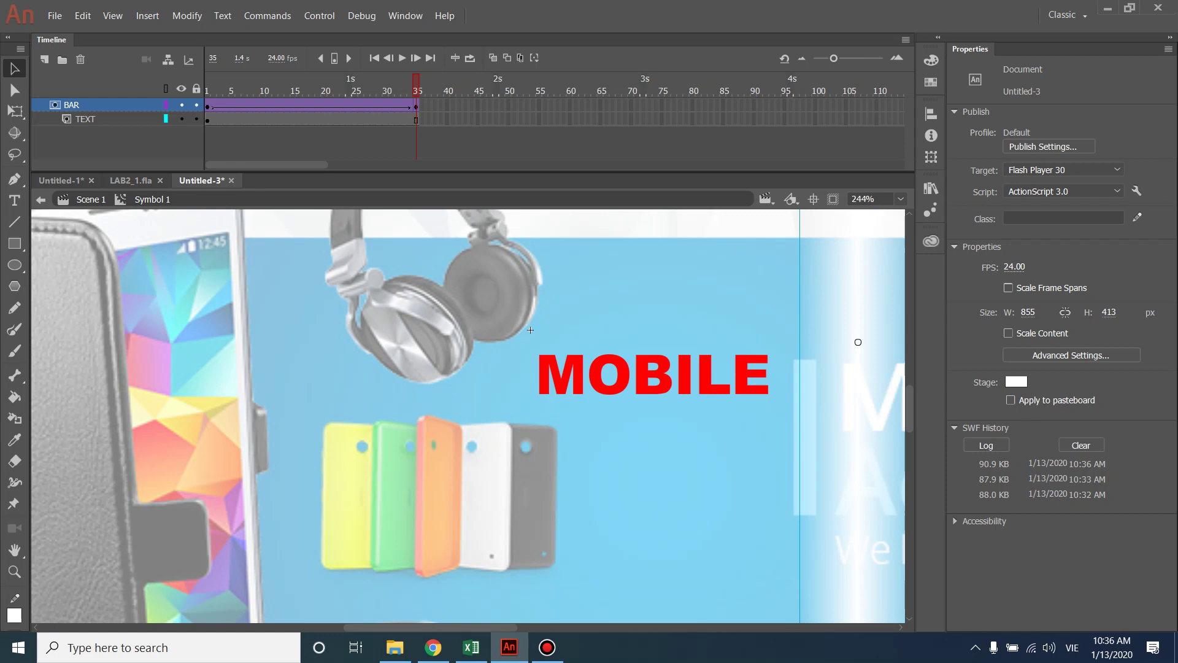
{"action": "right_click", "coordinate": [85, 119]}
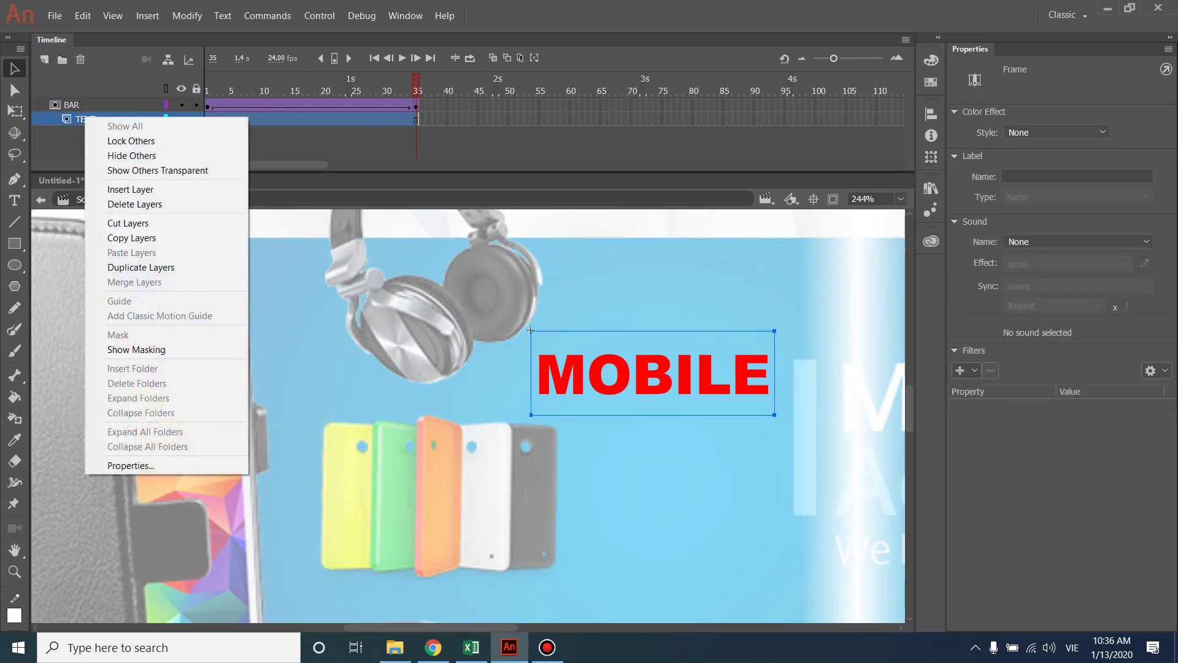
{"action": "left_click", "coordinate": [294, 276]}
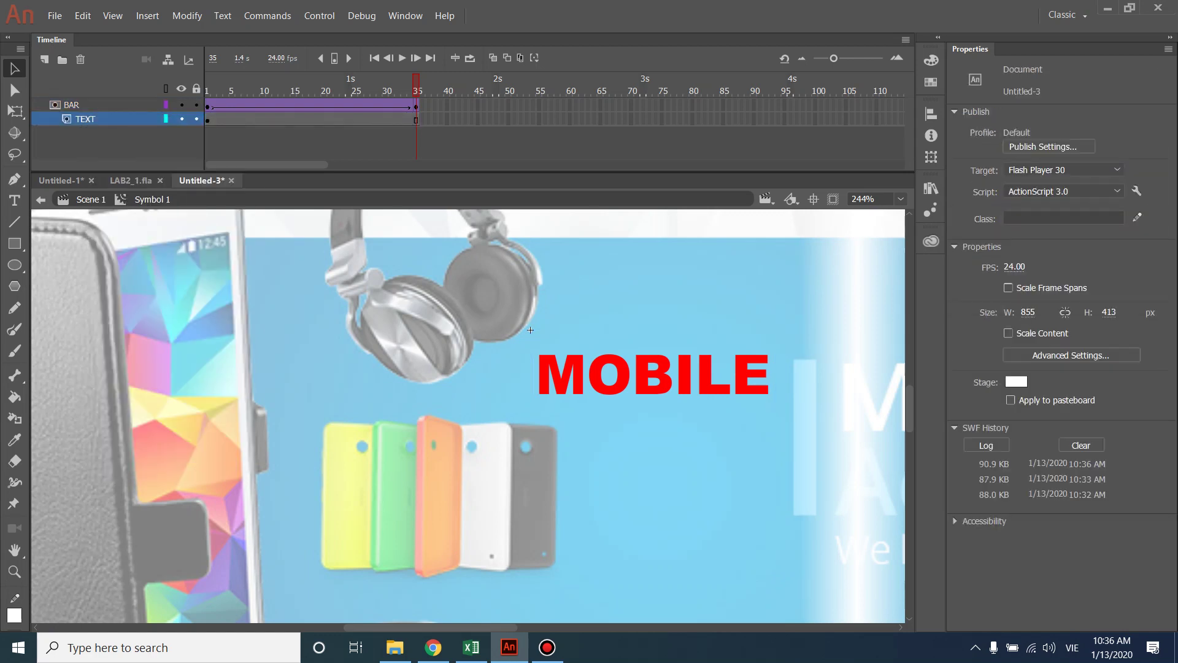
{"action": "left_click", "coordinate": [72, 105]}
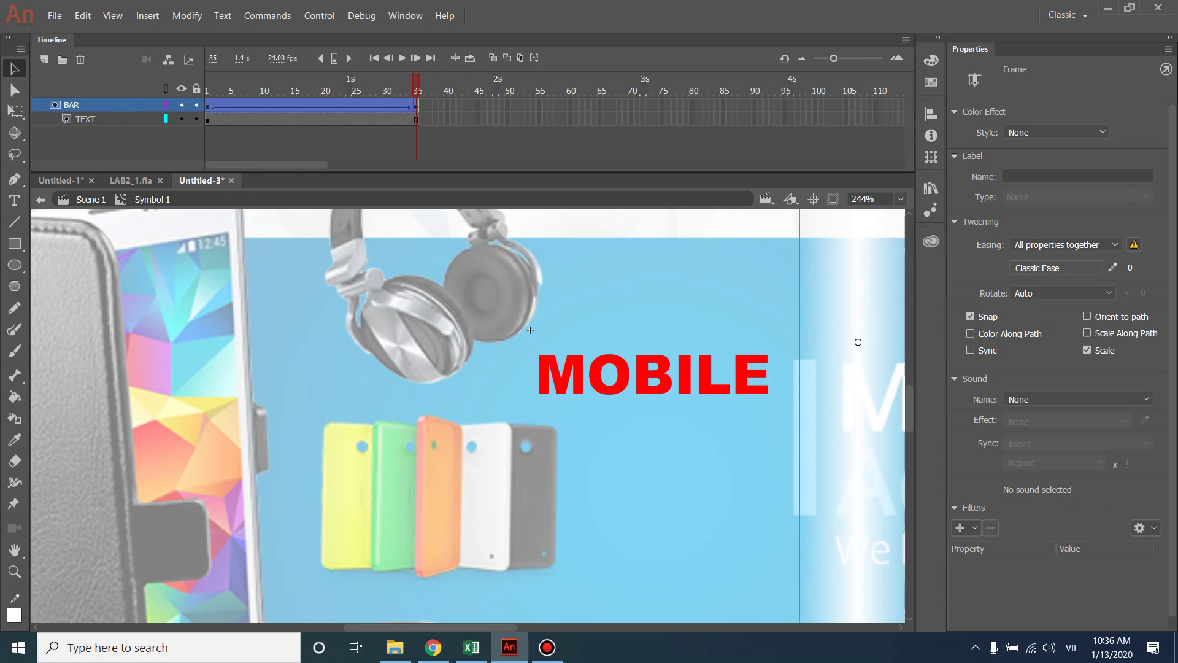
{"action": "right_click", "coordinate": [90, 105]}
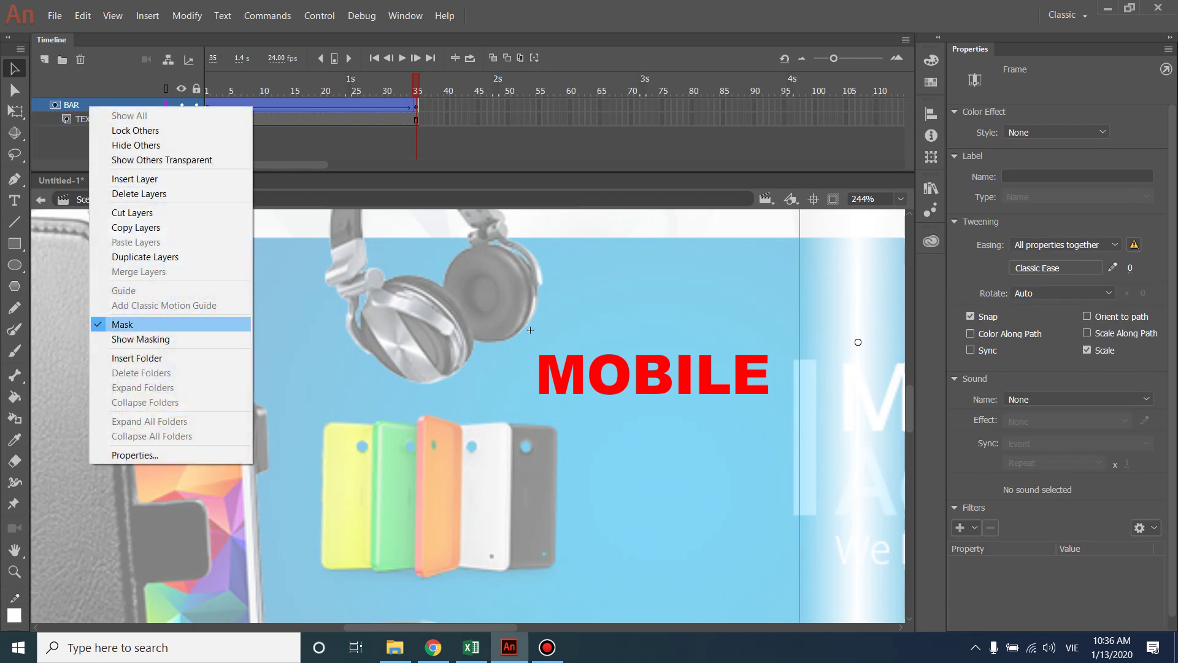
{"action": "left_click", "coordinate": [110, 323]}
{"action": "left_click", "coordinate": [530, 330]}
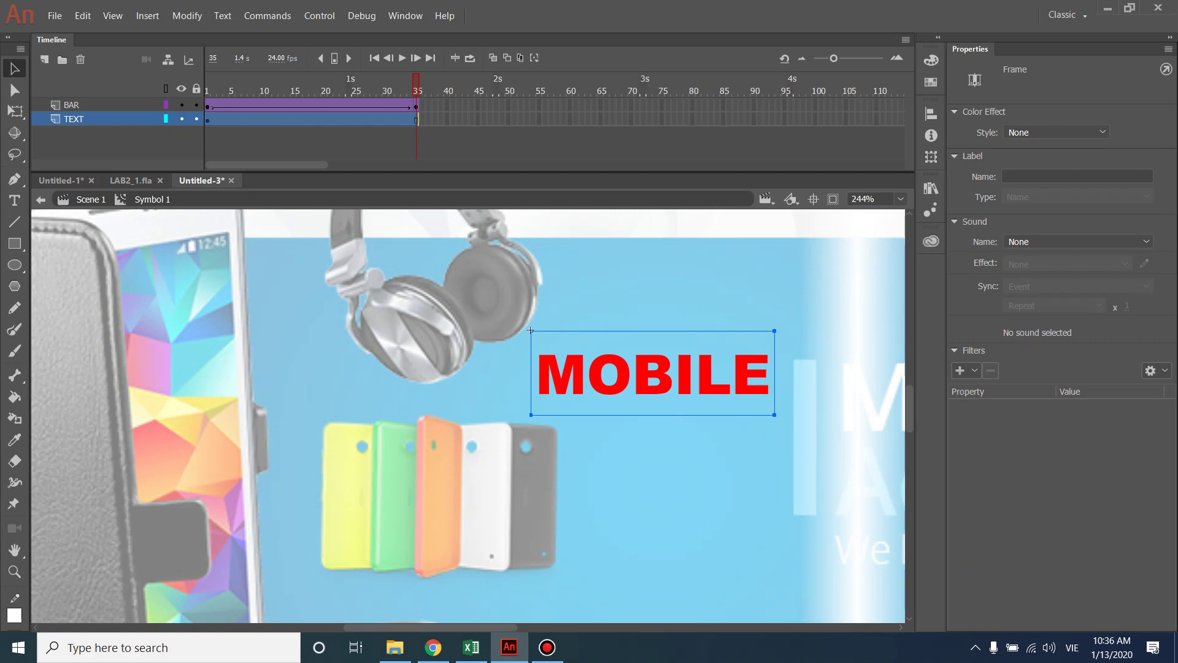
- Move the TEXT layer above BAR, make it a mask for BAR, and preview the movie
{"action": "left_click_drag", "start_coordinate": [80, 119], "coordinate": [73, 98]}
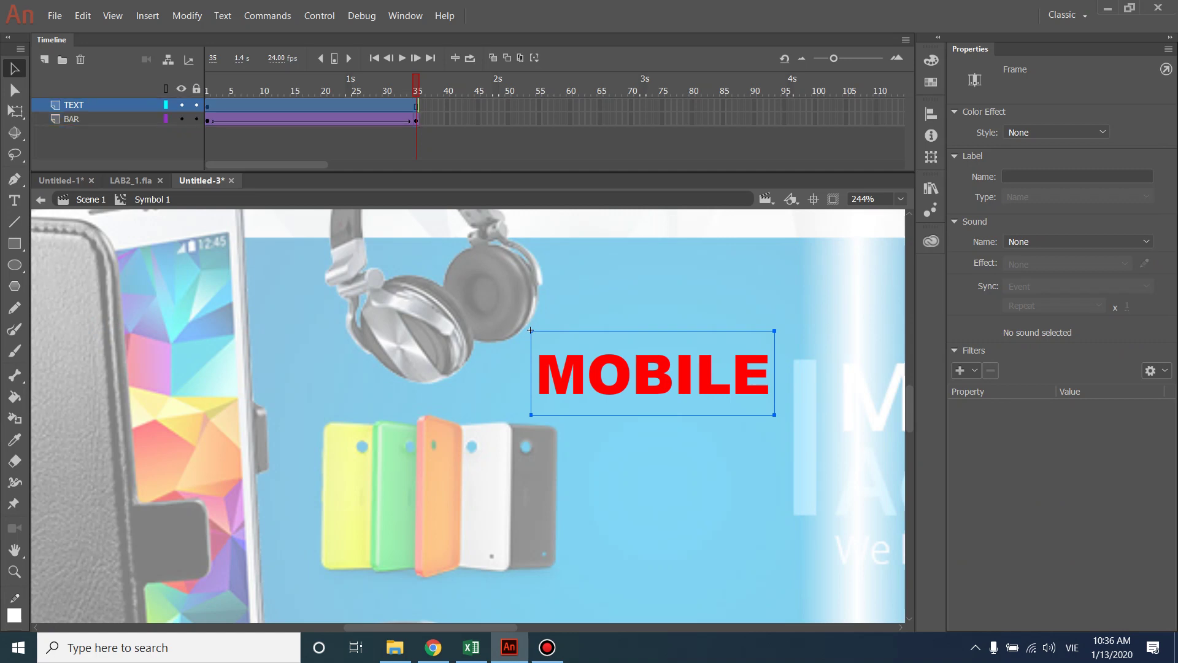
{"action": "right_click", "coordinate": [109, 104]}
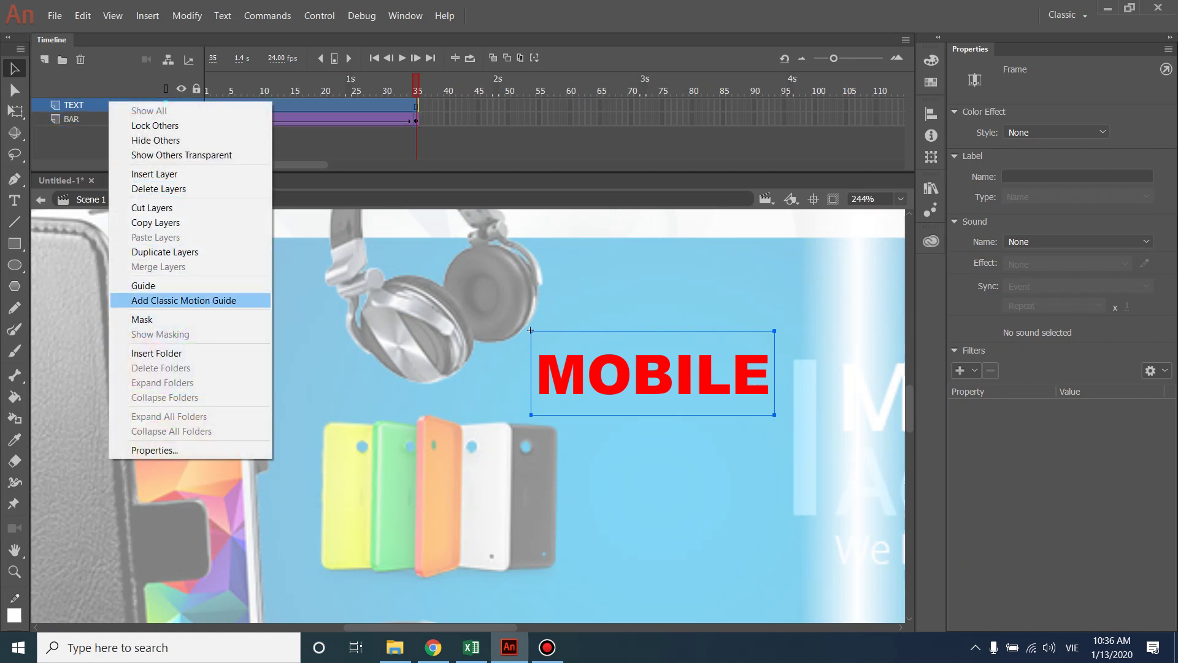
{"action": "left_click", "coordinate": [141, 319]}
{"action": "key", "text": "ctrl+Return"}
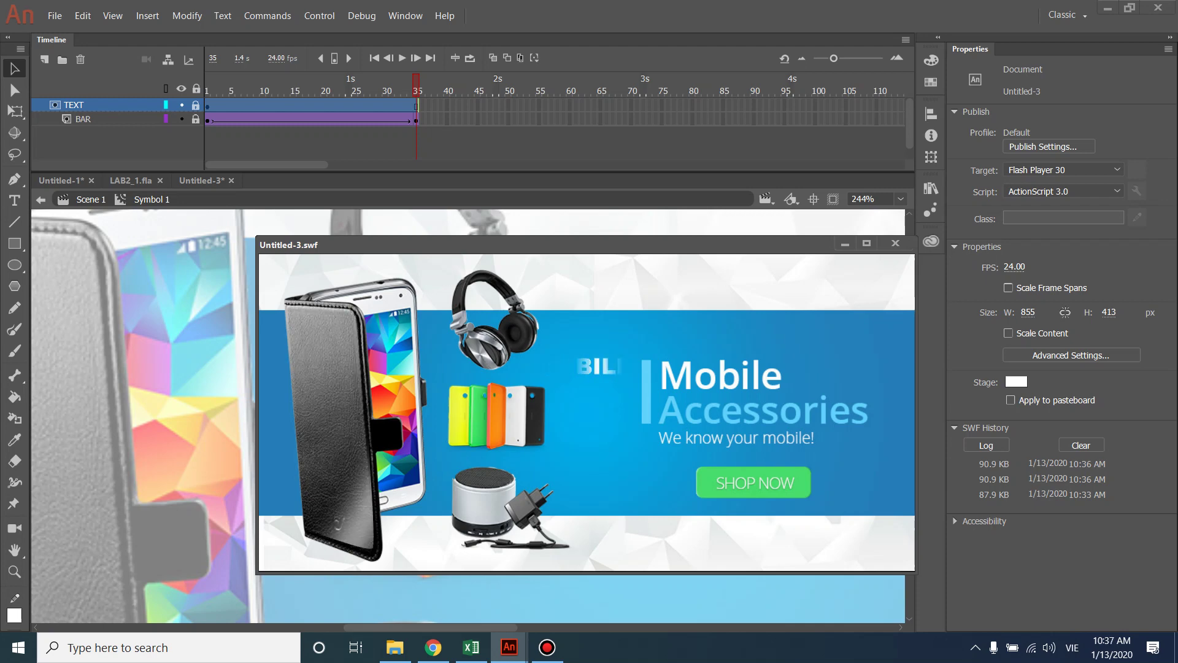
{"action": "left_click", "coordinate": [895, 243]}
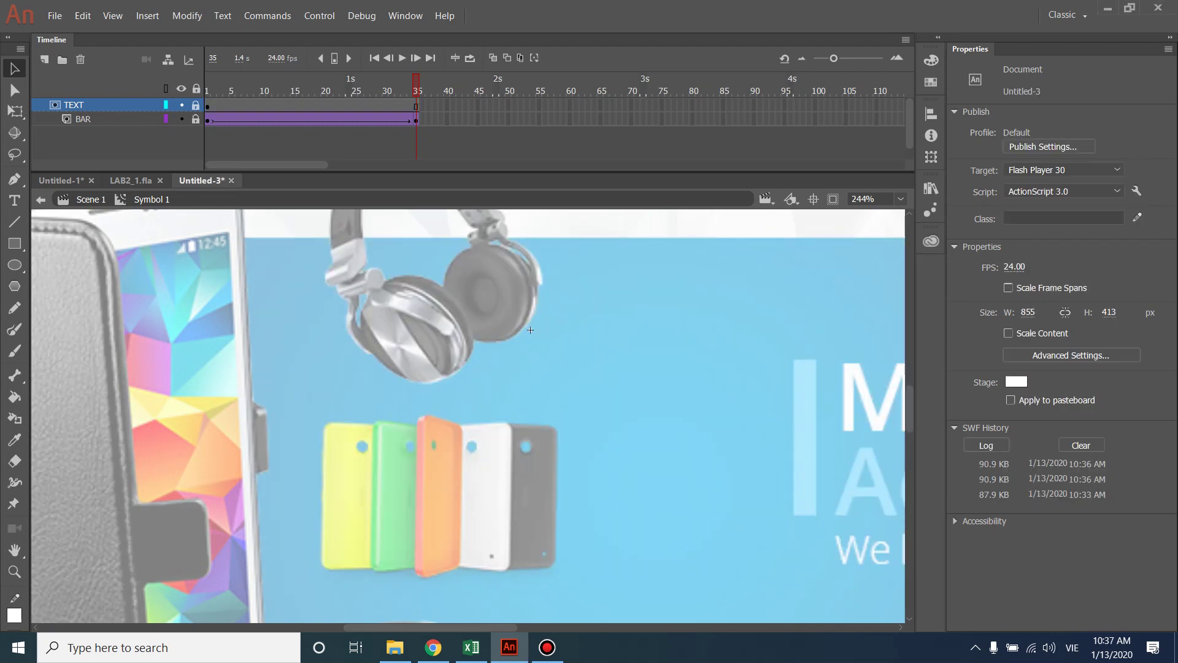
- Unlock the TEXT and BAR layers and paste a copy of the MOBILE text in place on a new layer
{"action": "key", "text": "ctrl+z"}
{"action": "key", "text": "ctrl+z"}
{"action": "key", "text": "ctrl+z"}
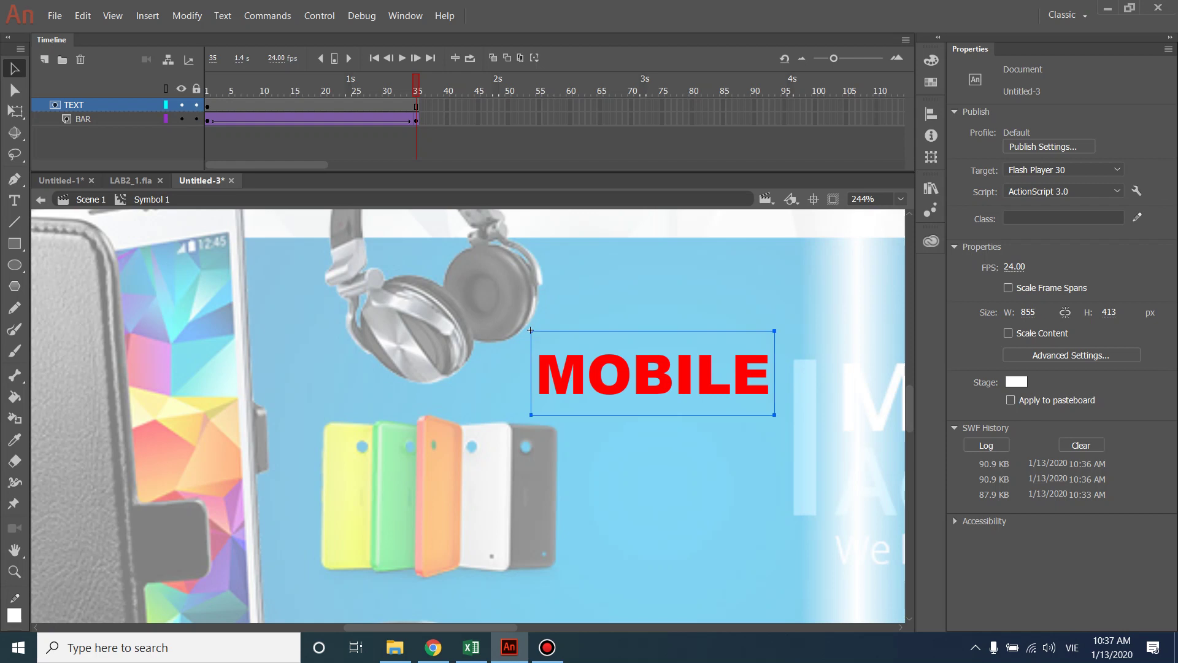
{"action": "left_click", "coordinate": [530, 330]}
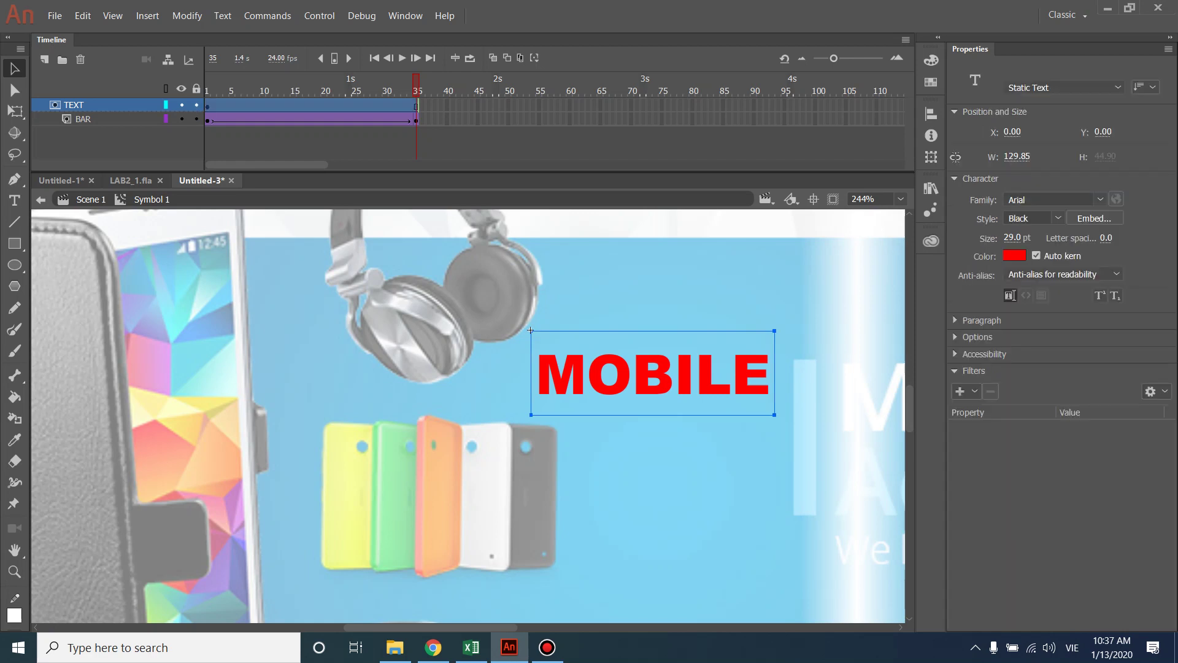
{"action": "left_click", "coordinate": [44, 59]}
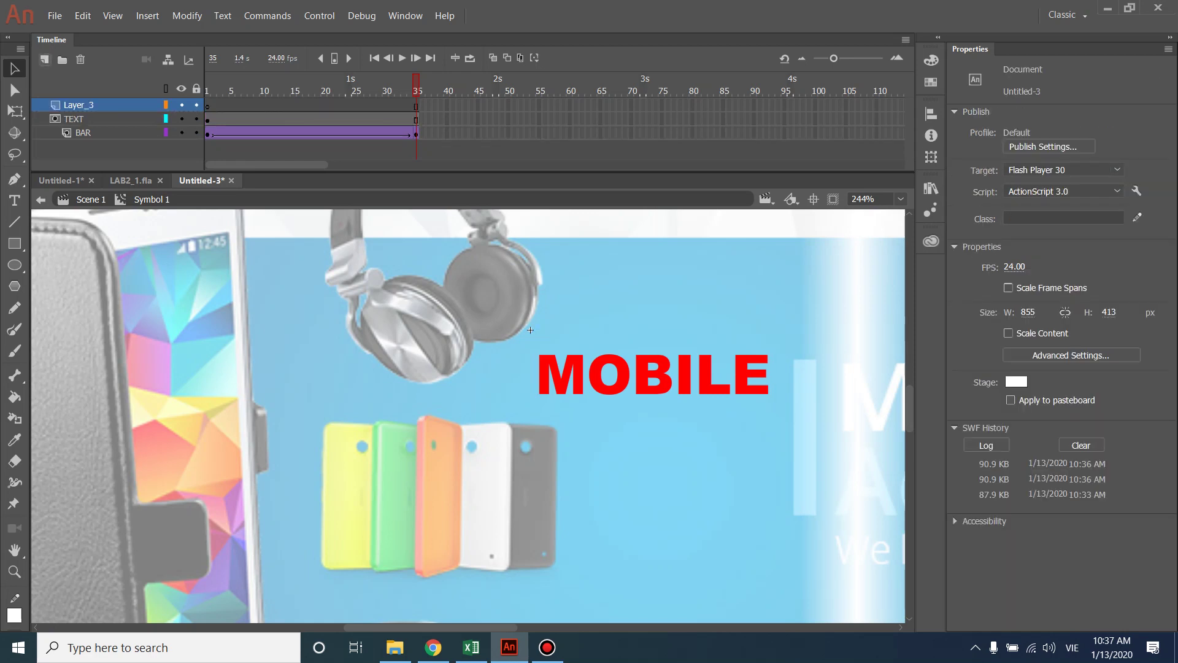
{"action": "left_click", "coordinate": [83, 15]}
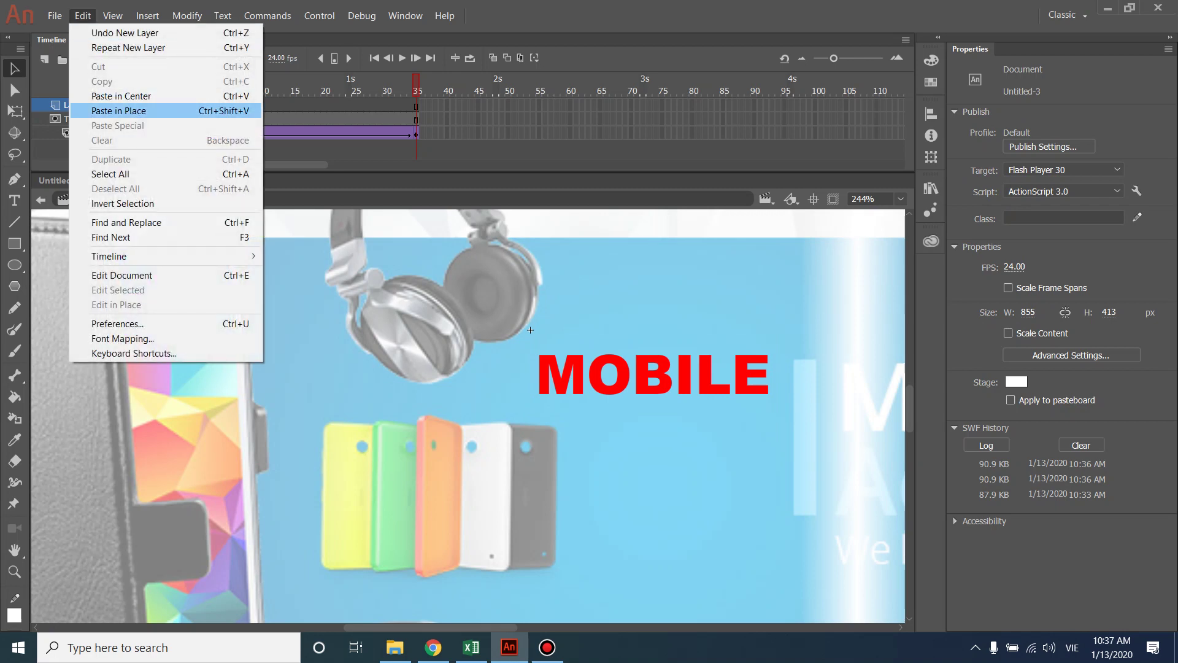
{"action": "left_click", "coordinate": [117, 111]}
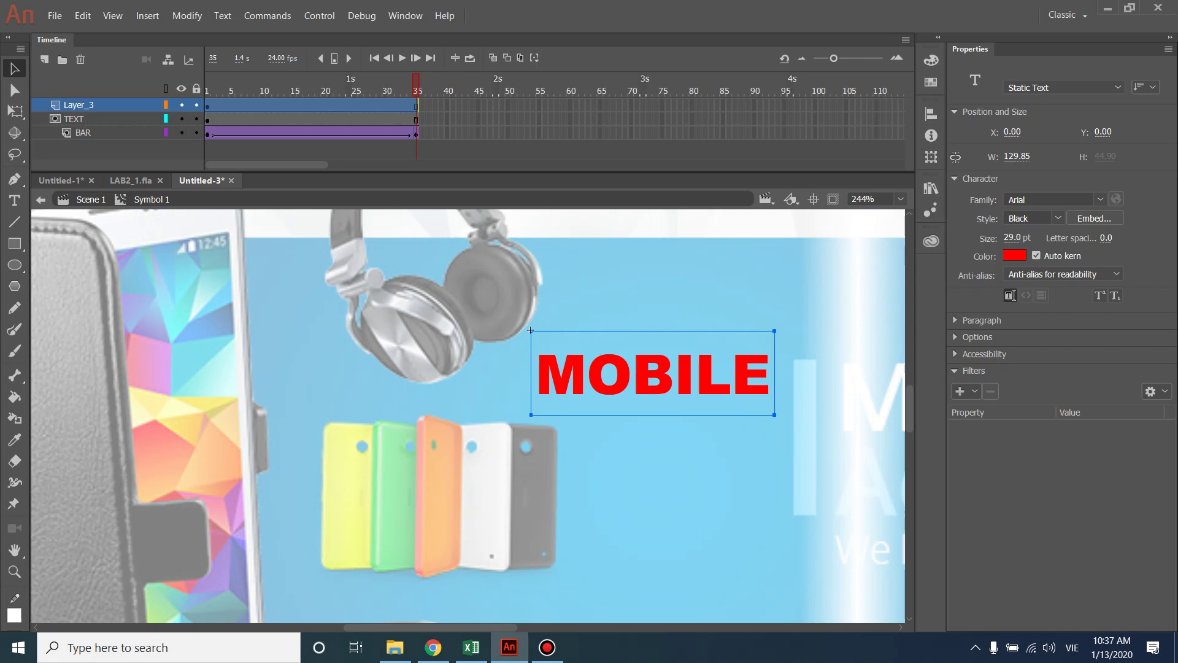
- Move the new layer beneath BAR, outside the mask, and rename it TEXT_COPY
{"action": "left_click_drag", "start_coordinate": [78, 105], "coordinate": [78, 141]}
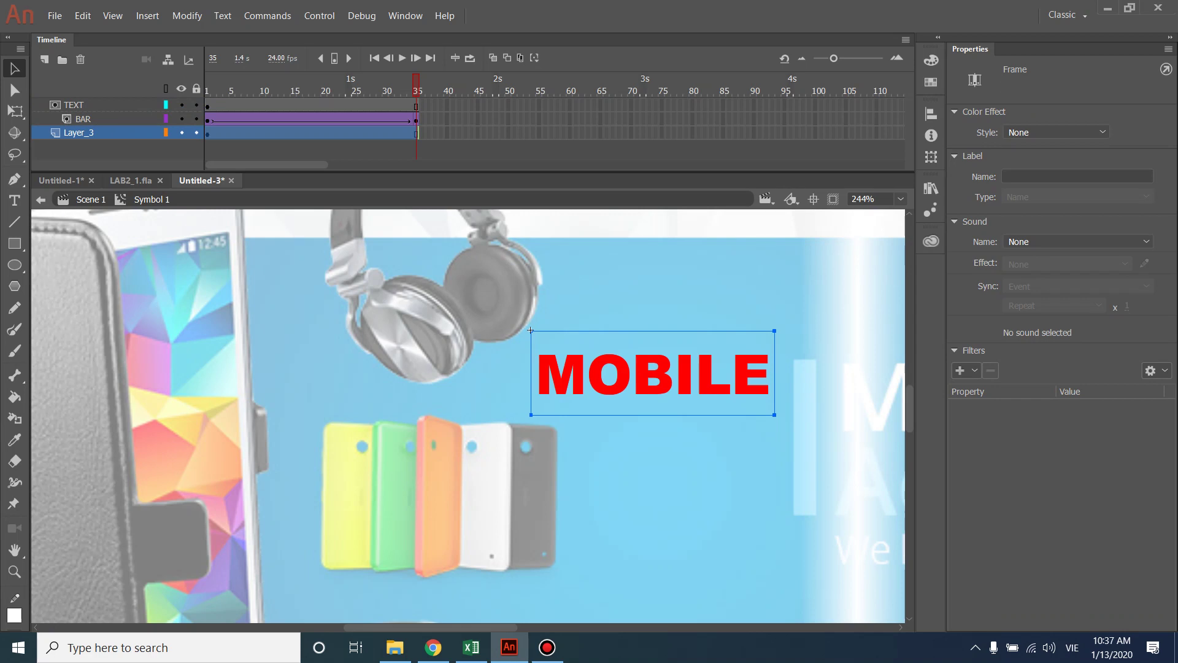
{"action": "double_click", "coordinate": [79, 133]}
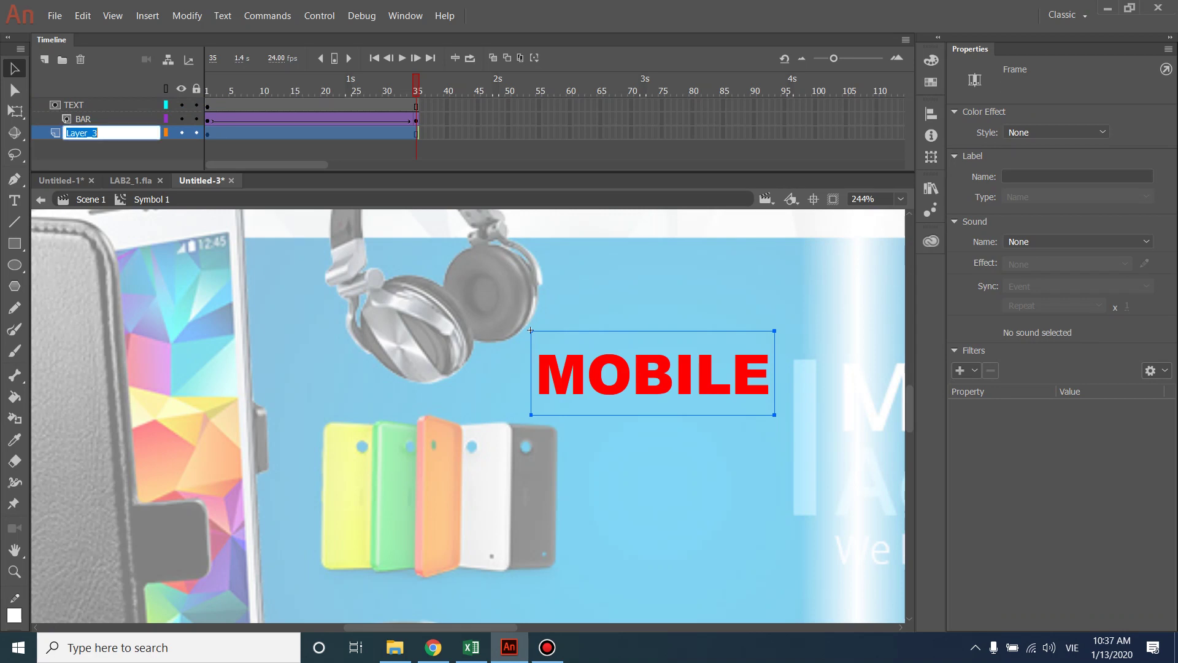
{"action": "type", "text": "TEXT_COPY"}
{"action": "key", "text": "Return"}
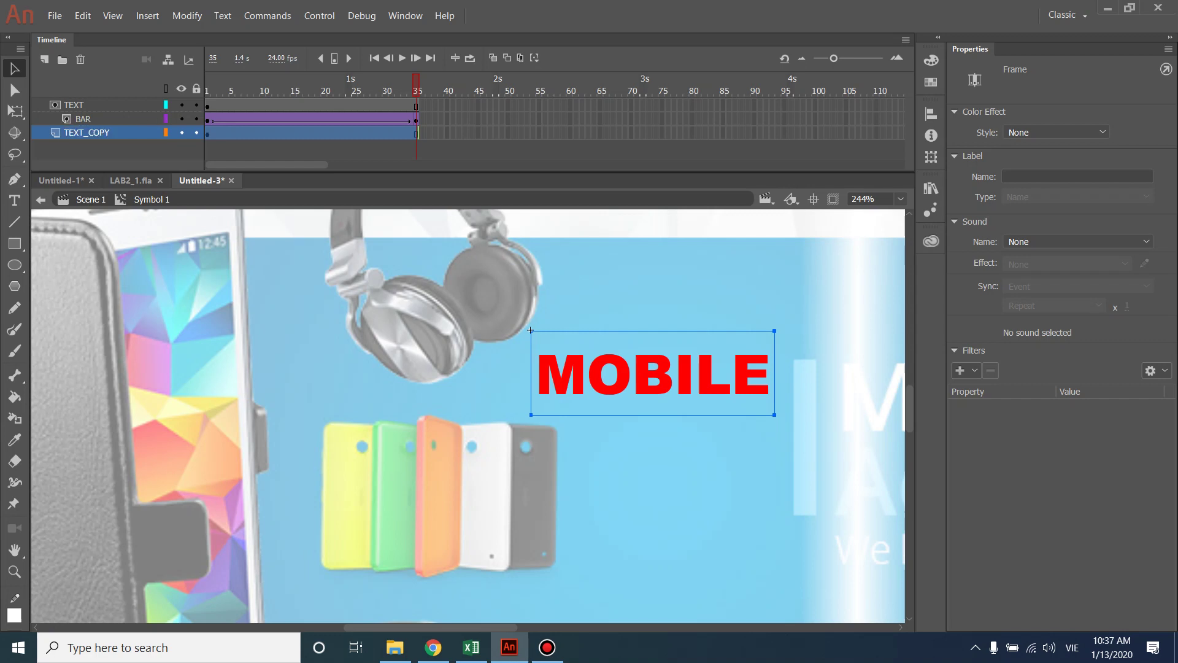
- Preview the movie to check the light sweep across the MOBILE text, and close the preview
{"action": "key", "text": "ctrl+Return"}
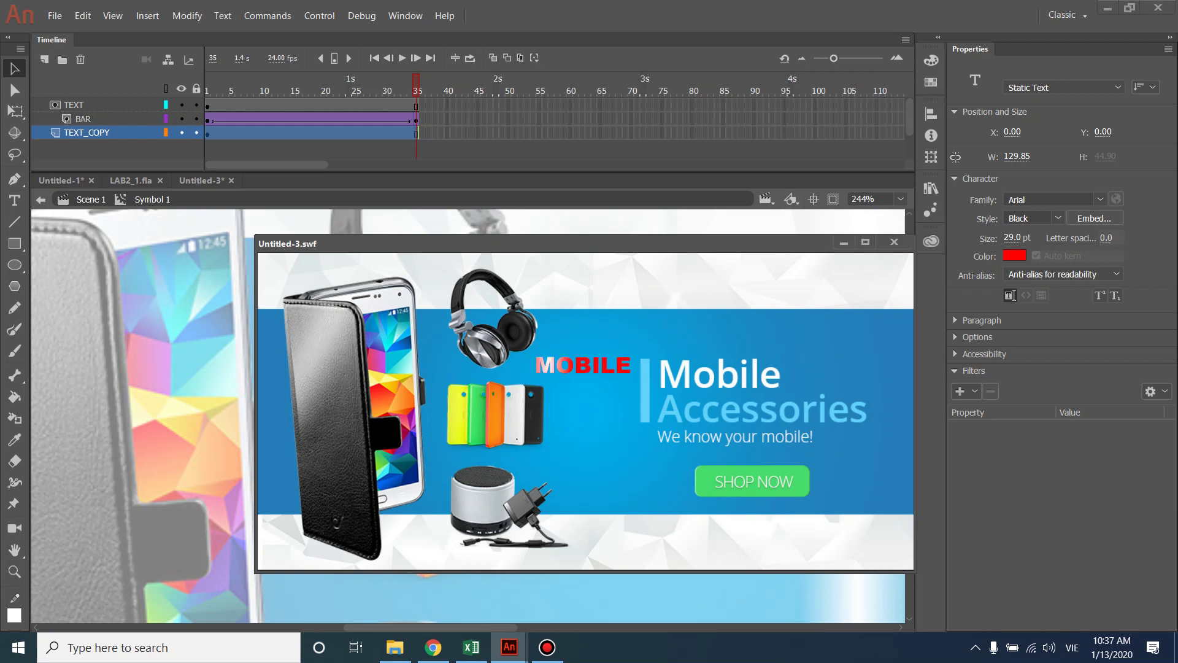
{"action": "key", "text": "ctrl+w"}
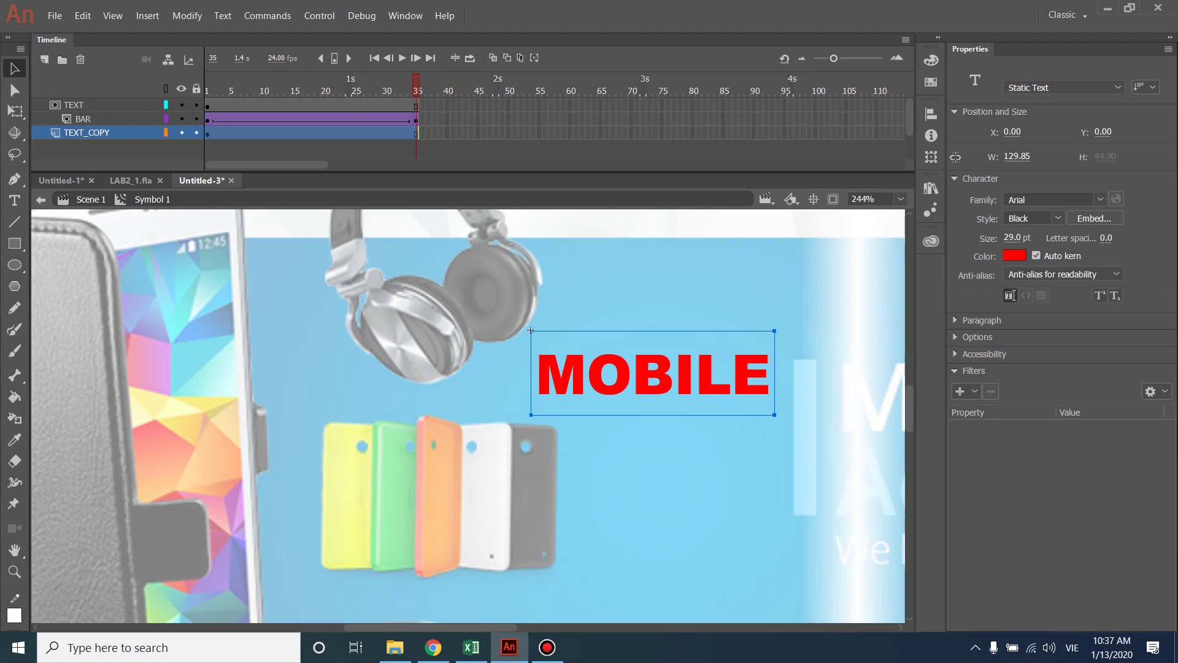
{"action": "left_click", "coordinate": [547, 647]}
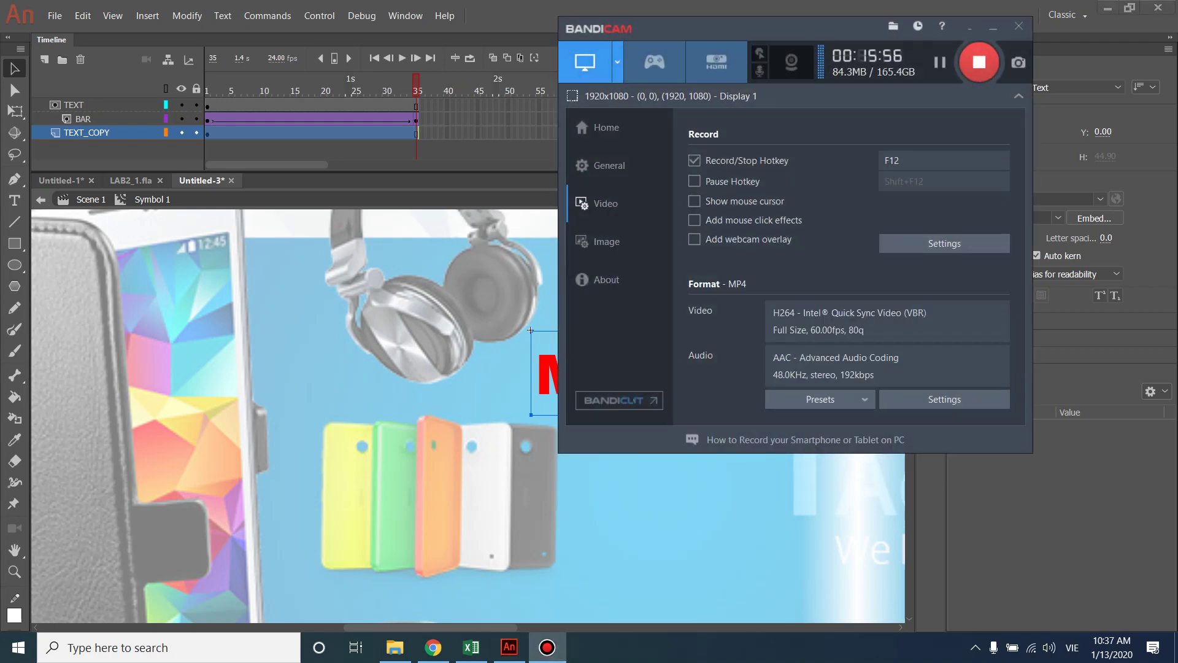